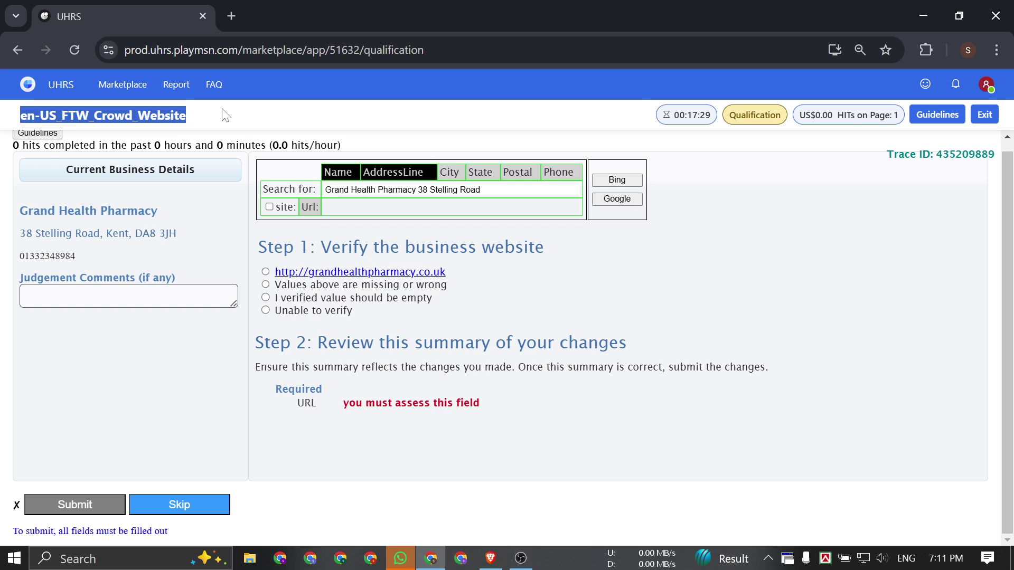
Review the business name 'Grand Health Pharmacy' and its Stelling Road address by selecting them.
click(226, 116)
triple_click(164, 208)
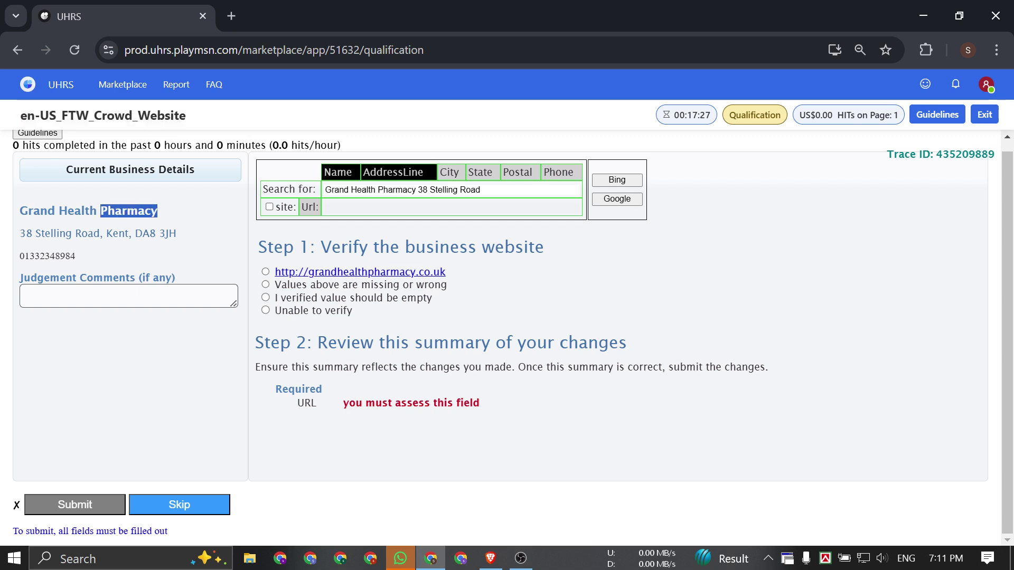
click(164, 208)
triple_click(173, 207)
click(173, 207)
double_click(176, 211)
click(176, 211)
triple_click(176, 211)
click(165, 213)
double_click(140, 214)
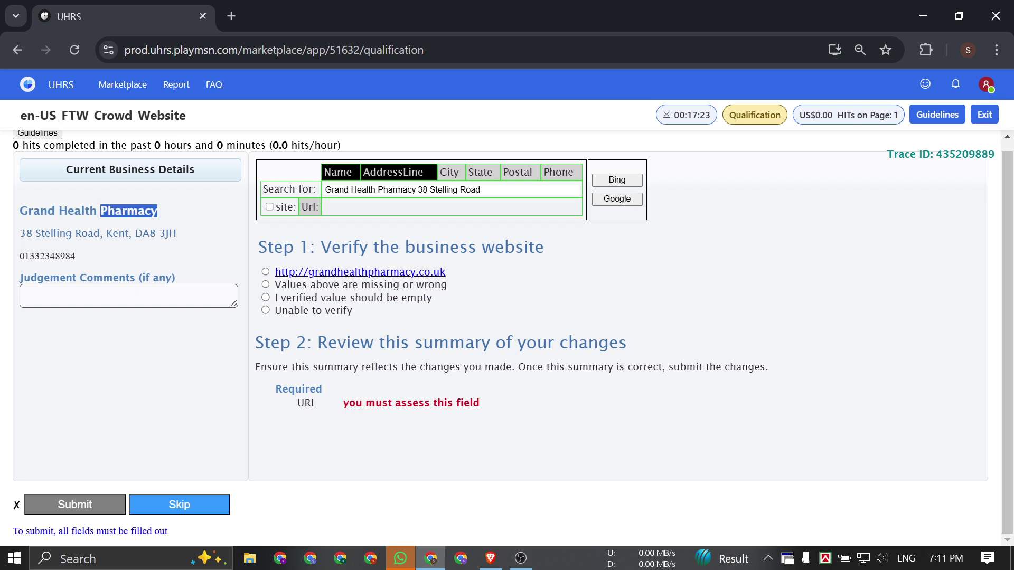
triple_click(139, 214)
click(139, 215)
triple_click(140, 217)
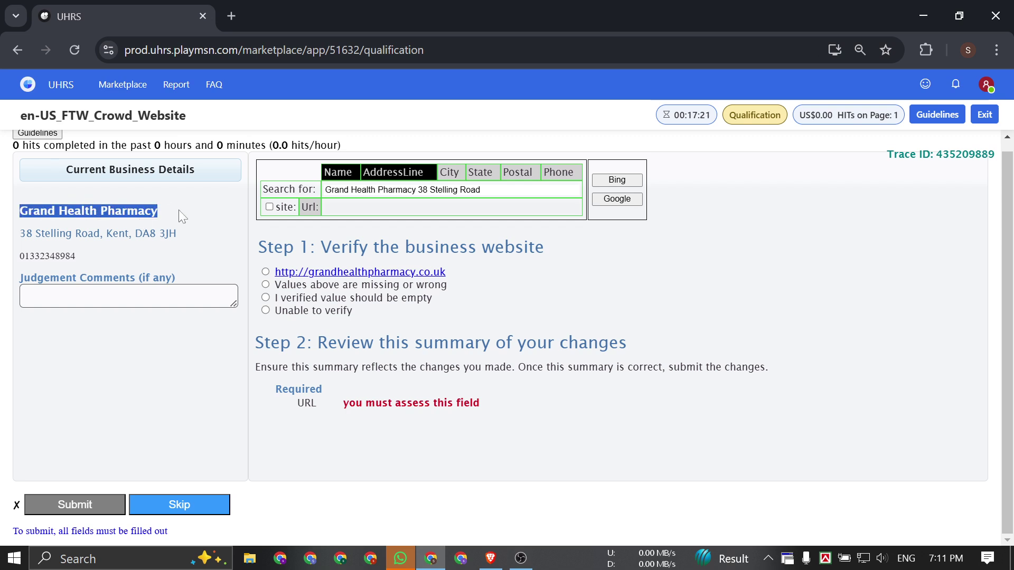
double_click(88, 233)
triple_click(87, 233)
click(88, 232)
double_click(129, 211)
triple_click(178, 209)
click(179, 204)
double_click(178, 203)
triple_click(160, 206)
click(160, 204)
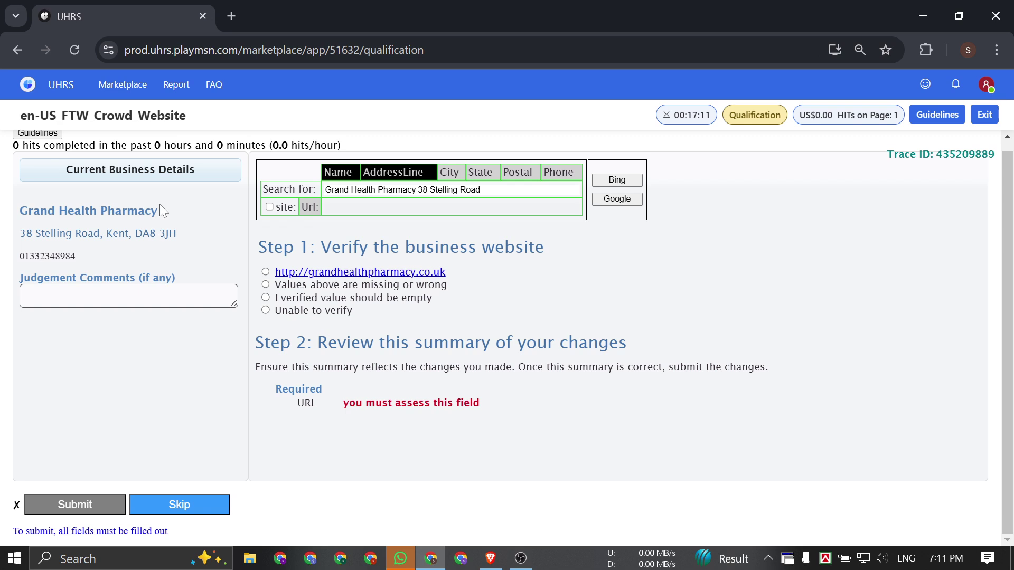
triple_click(160, 204)
triple_click(171, 212)
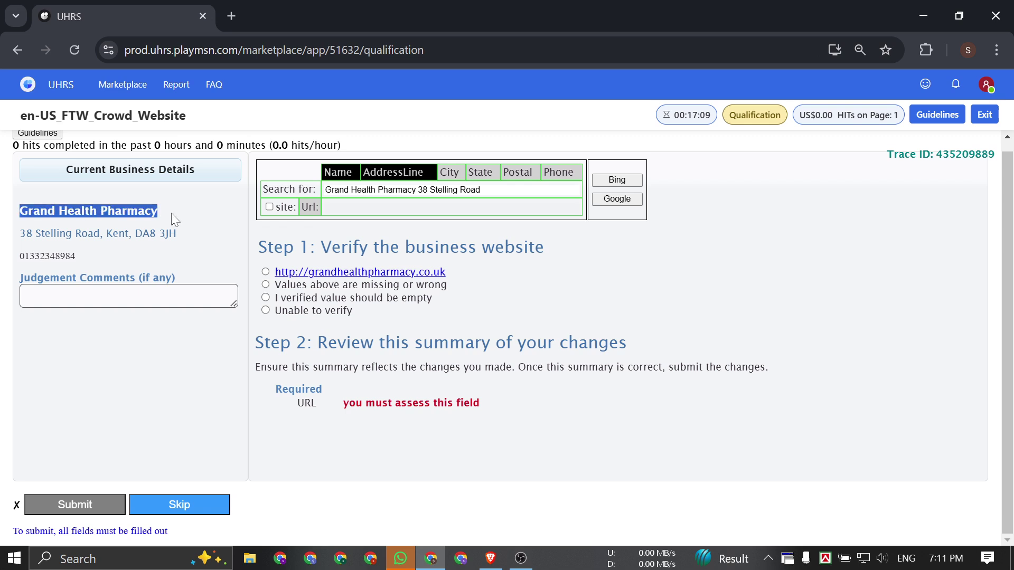
click(171, 212)
Check the business details further, including the city Kent and the phone number.
triple_click(129, 232)
double_click(132, 210)
click(170, 206)
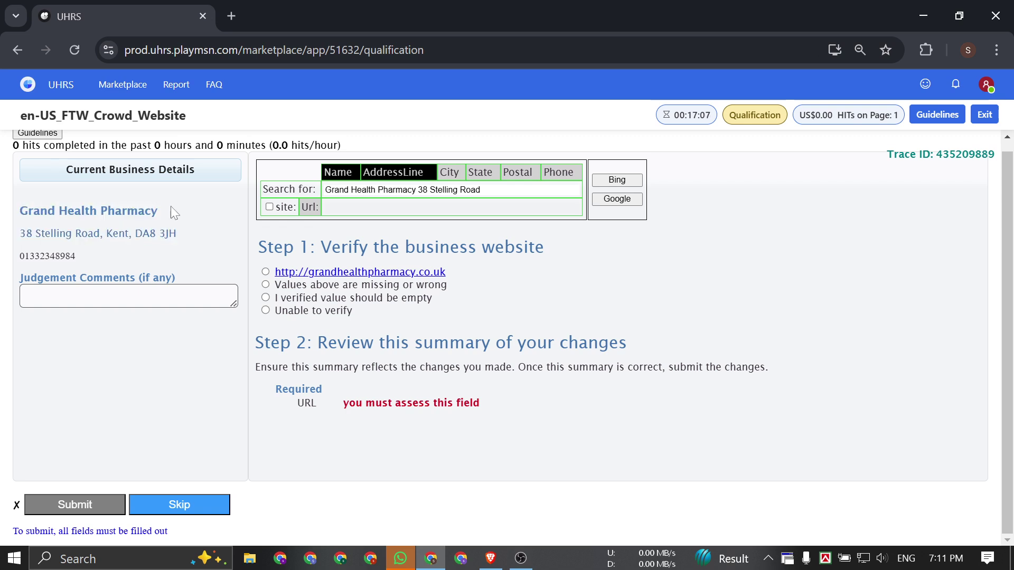
double_click(139, 214)
click(175, 210)
triple_click(102, 232)
triple_click(185, 209)
triple_click(186, 209)
click(157, 207)
triple_click(157, 209)
click(136, 220)
drag(101, 211, 174, 279)
click(136, 249)
triple_click(89, 211)
double_click(117, 233)
click(117, 233)
triple_click(95, 252)
click(95, 252)
scroll(451, 171, up, 1)
Add the city, postal code and phone to the query and search it on Bing.
click(455, 183)
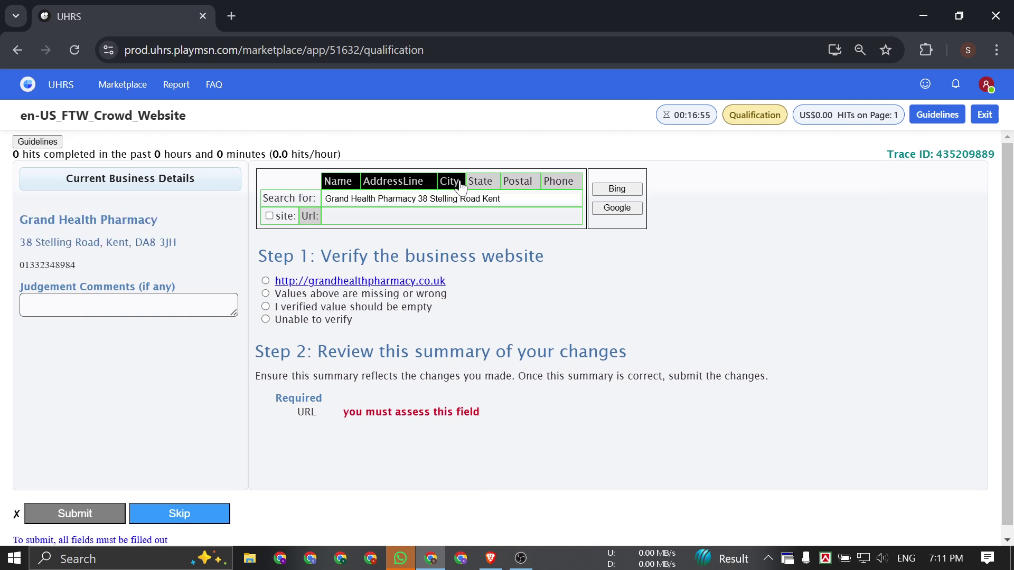
click(509, 185)
click(559, 182)
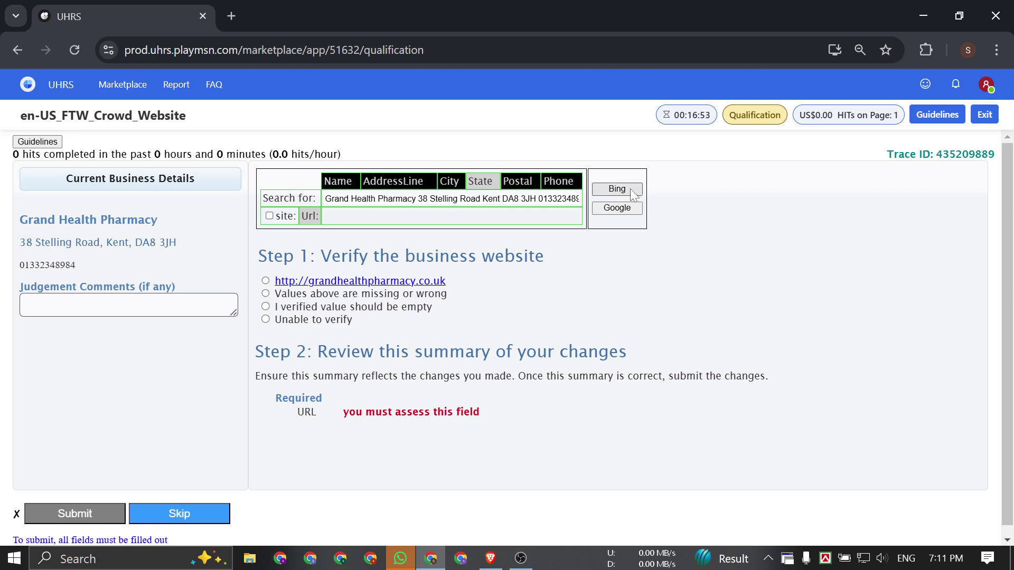
click(613, 189)
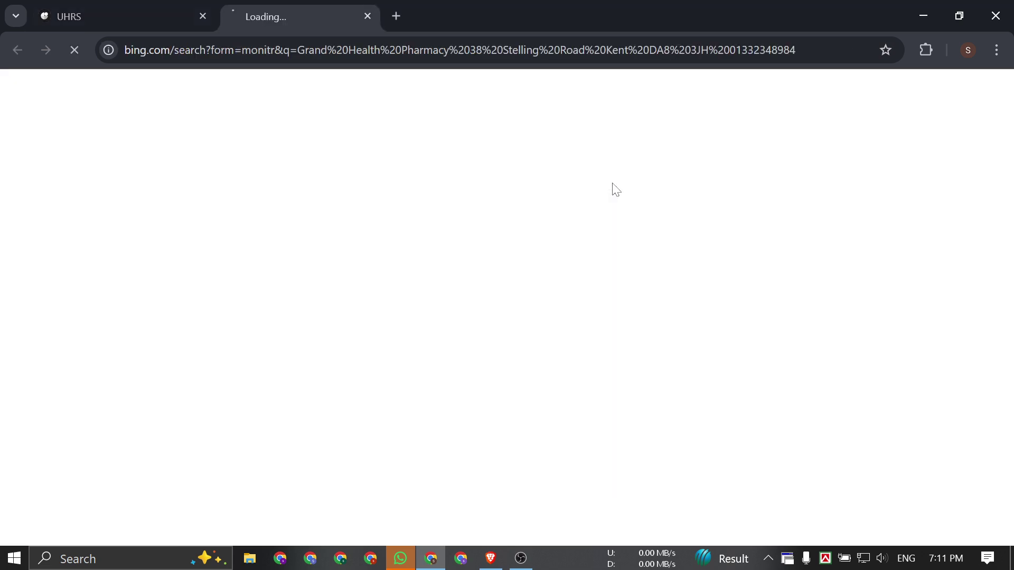
scroll(583, 186, down, 3)
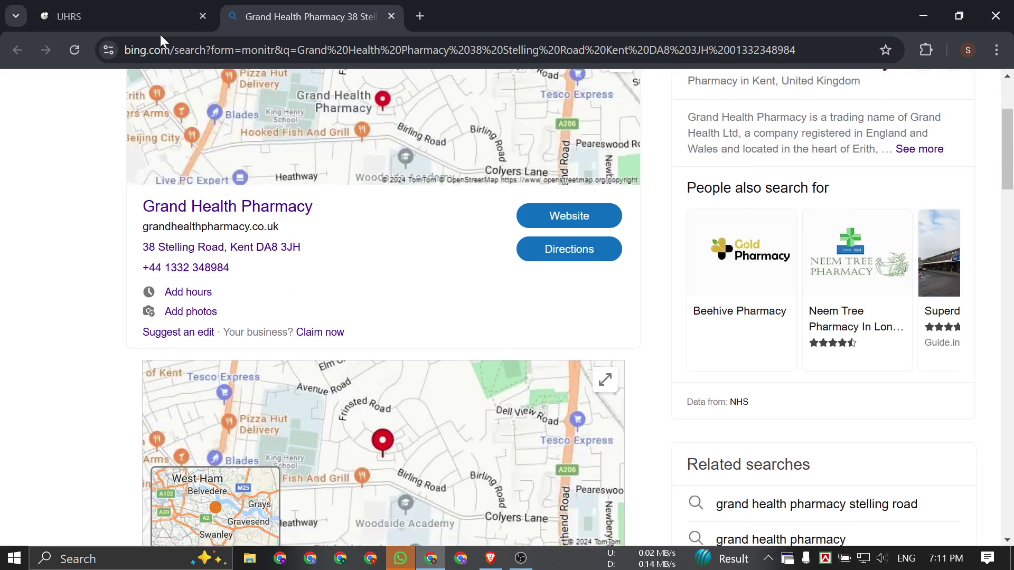
Run the same business search on Google and compare it with the Bing results.
click(129, 7)
click(598, 209)
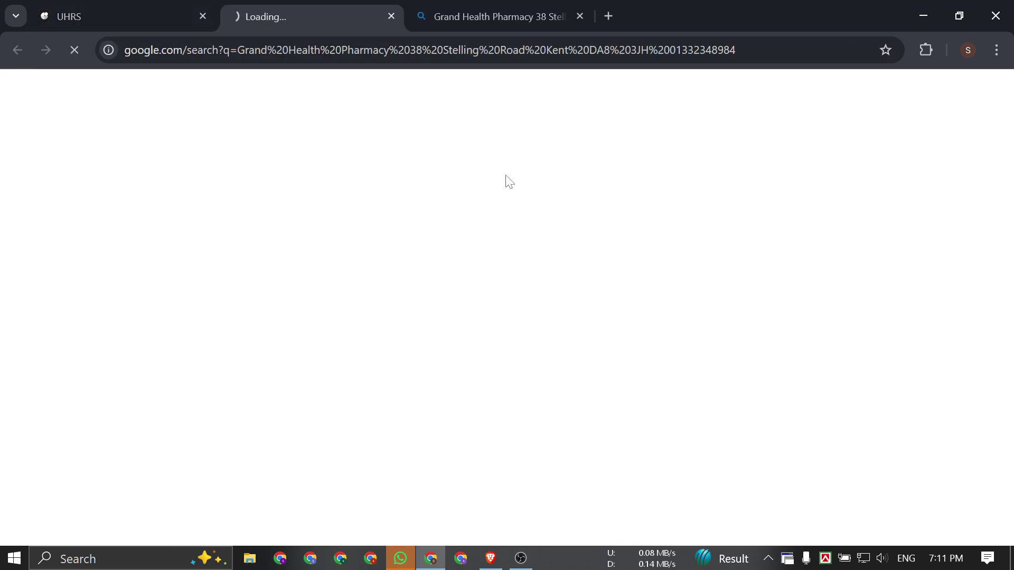
click(470, 8)
click(350, 7)
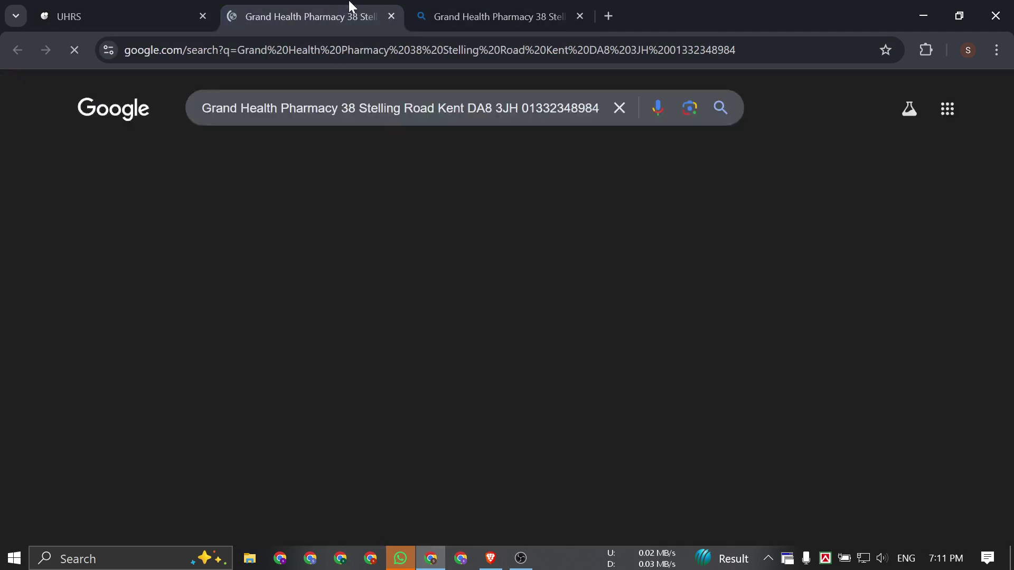
click(464, 7)
click(131, 4)
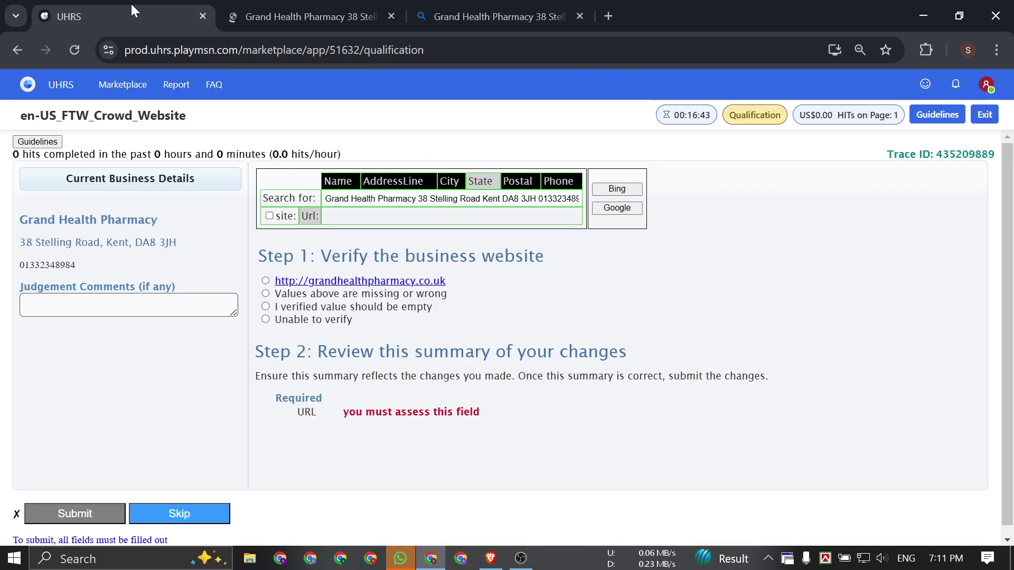
Find 'Grand Health Pharmacy' in the Google and Bing result pages.
triple_click(112, 219)
key(ctrl+c)
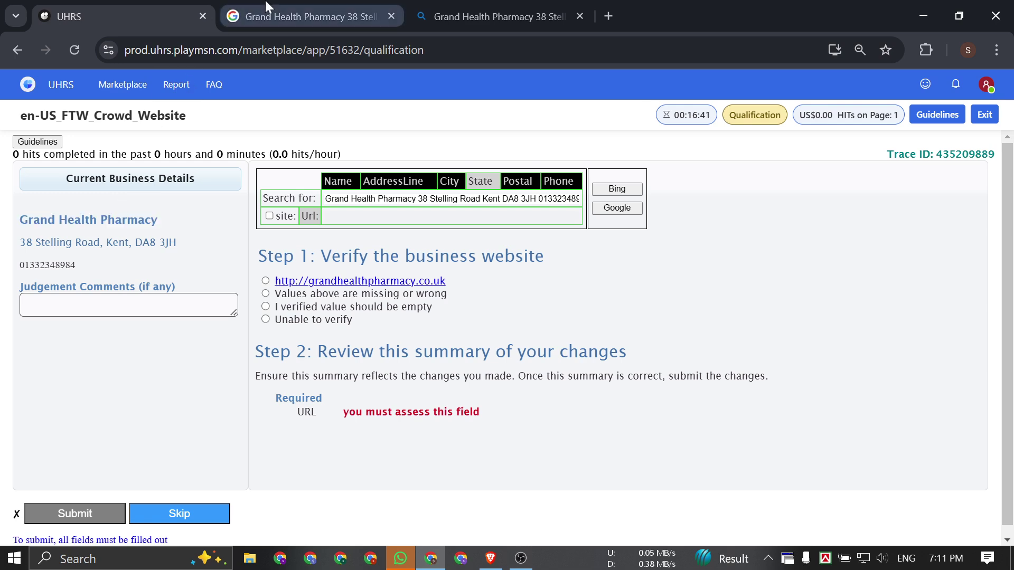
click(266, 3)
key(ctrl+f)
key(ctrl+v)
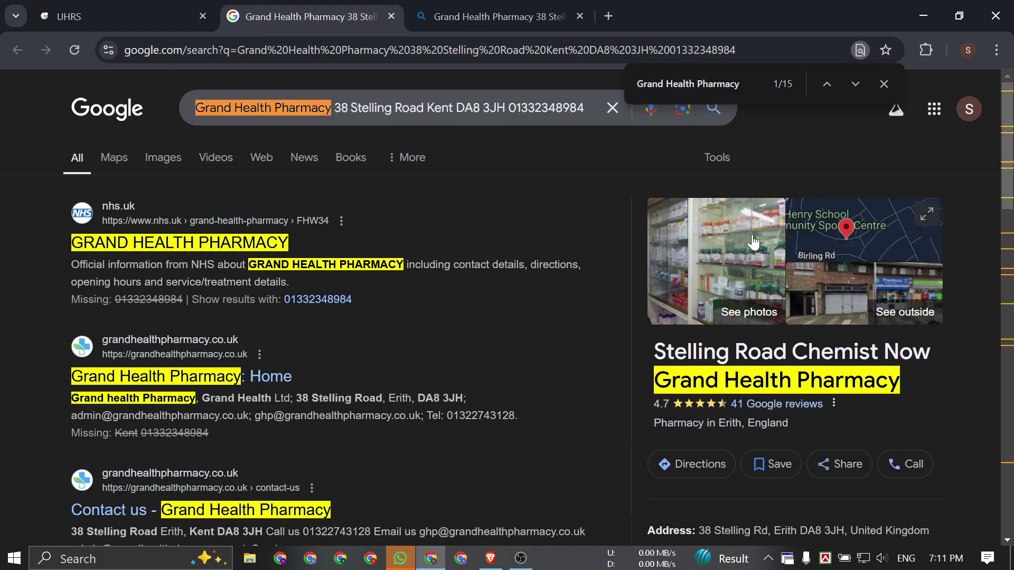
scroll(510, 385, down, 2)
scroll(511, 385, down, 1)
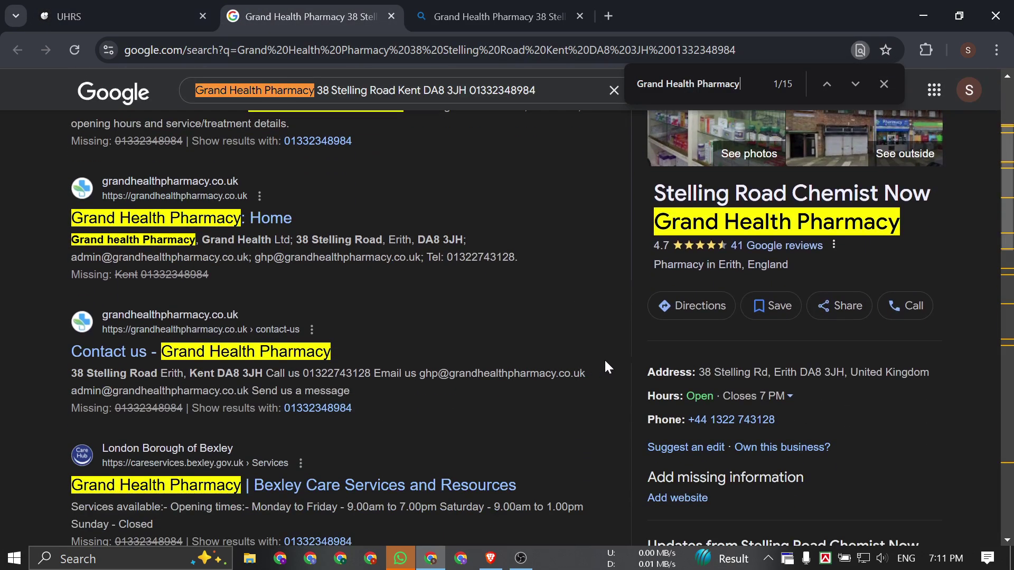
scroll(621, 332, up, 3)
click(484, 15)
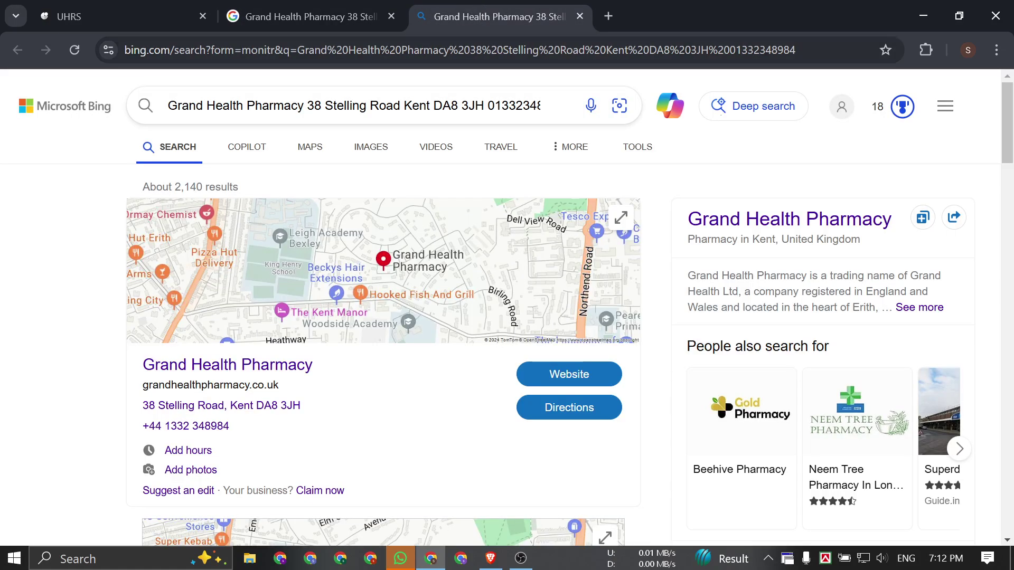
key(ctrl+f)
scroll(275, 276, down, 1)
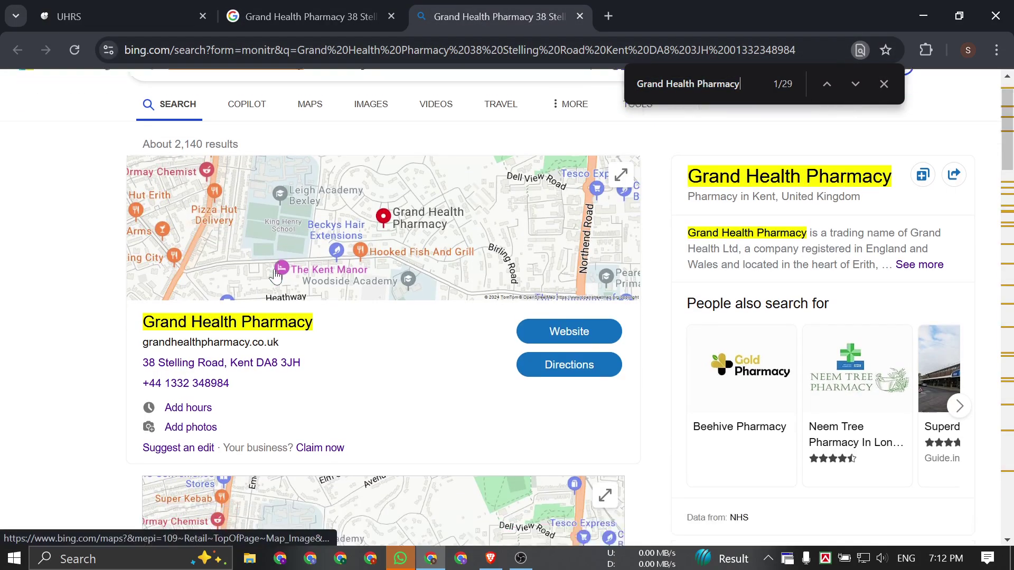
scroll(275, 275, up, 1)
scroll(276, 275, down, 2)
Confirm the pharmacy's address appears in Bing, then open its website from the Bing listing.
click(92, 11)
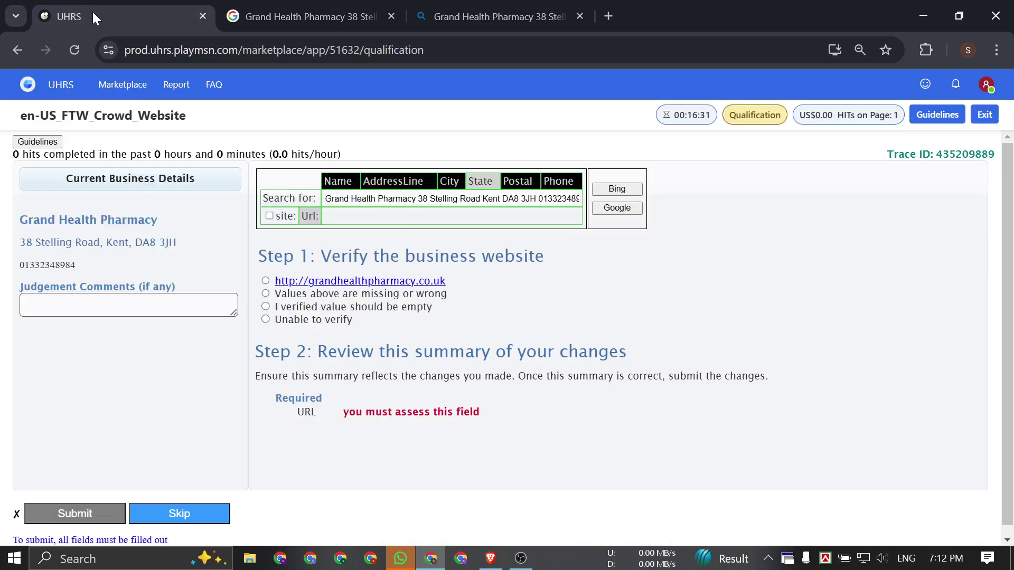
drag(177, 242, 16, 246)
key(ctrl+c)
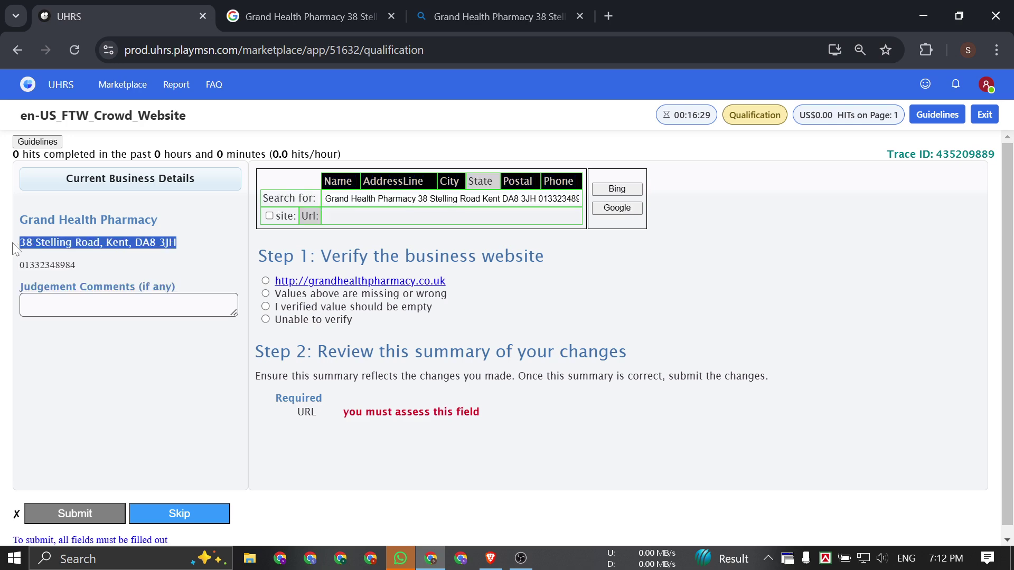
click(240, 21)
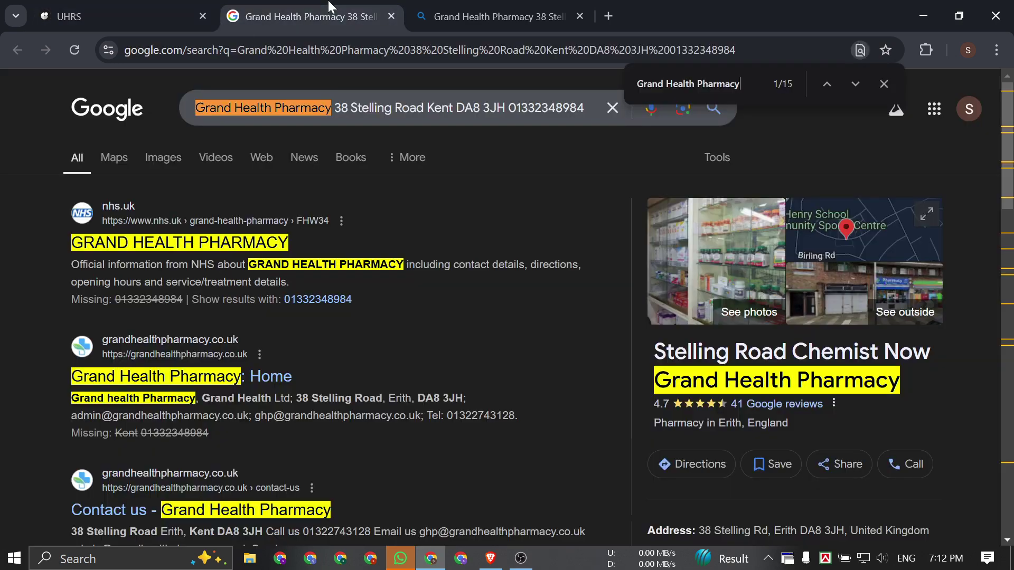
click(451, 8)
key(ctrl+f)
key(ctrl+v)
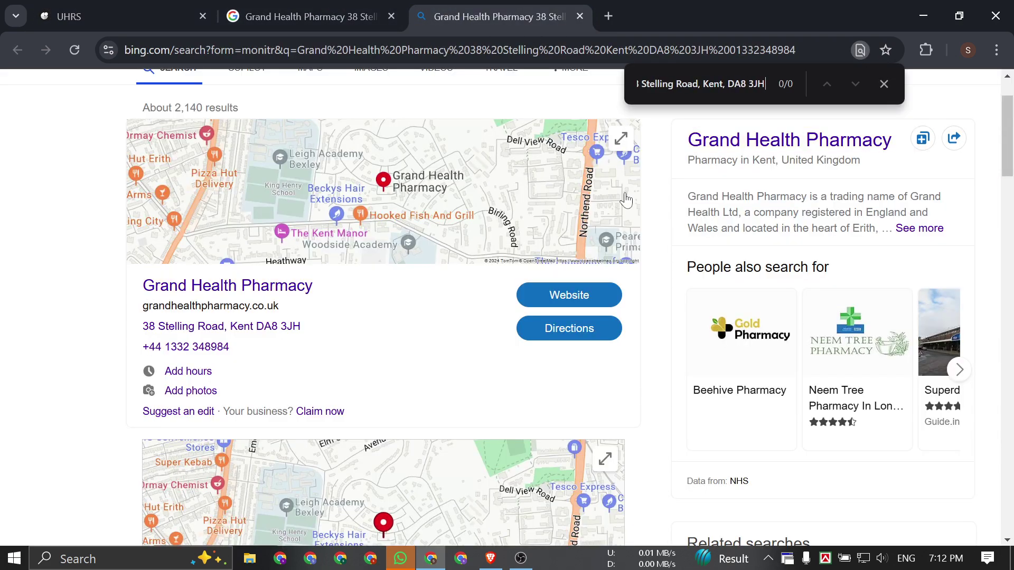
key(BackSpace)
key(BackSpace)
key(BackSpace)
key(BackSpace)
key(BackSpace)
key(BackSpace)
key(BackSpace)
key(BackSpace)
key(BackSpace)
key(BackSpace)
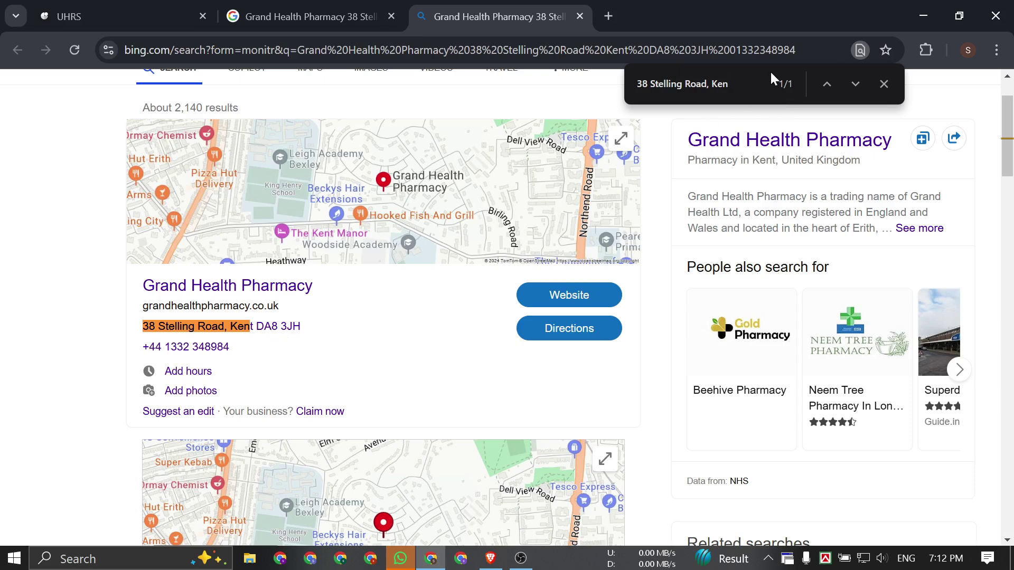
click(883, 83)
click(432, 315)
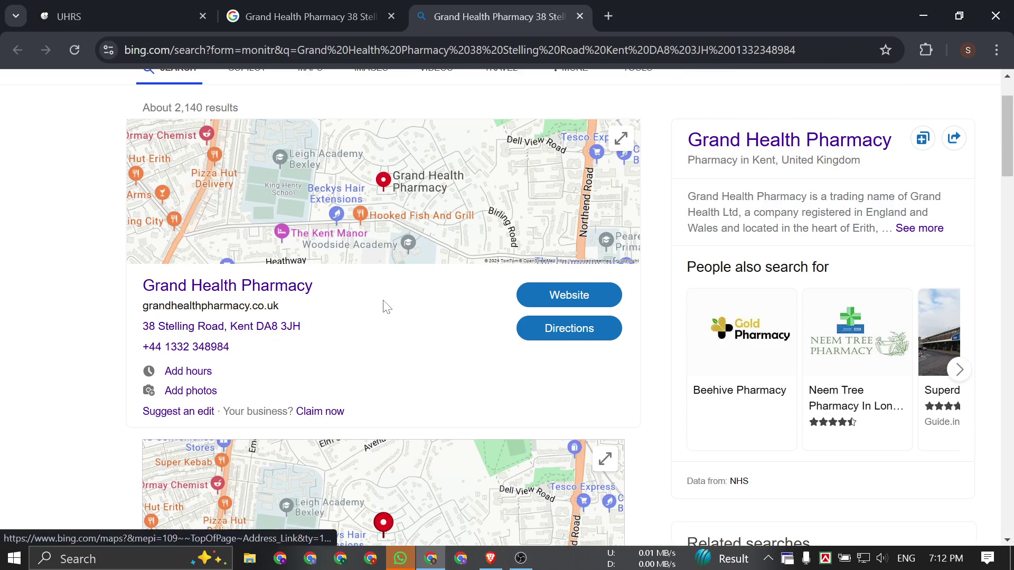
click(569, 295)
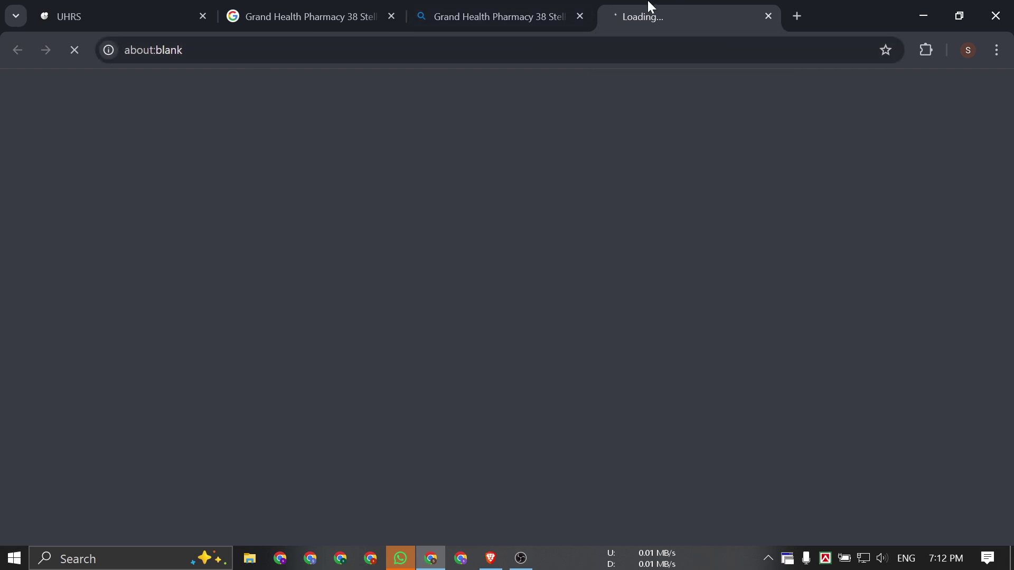
Close the Google and Bing search result tabs.
click(357, 15)
click(390, 17)
click(391, 16)
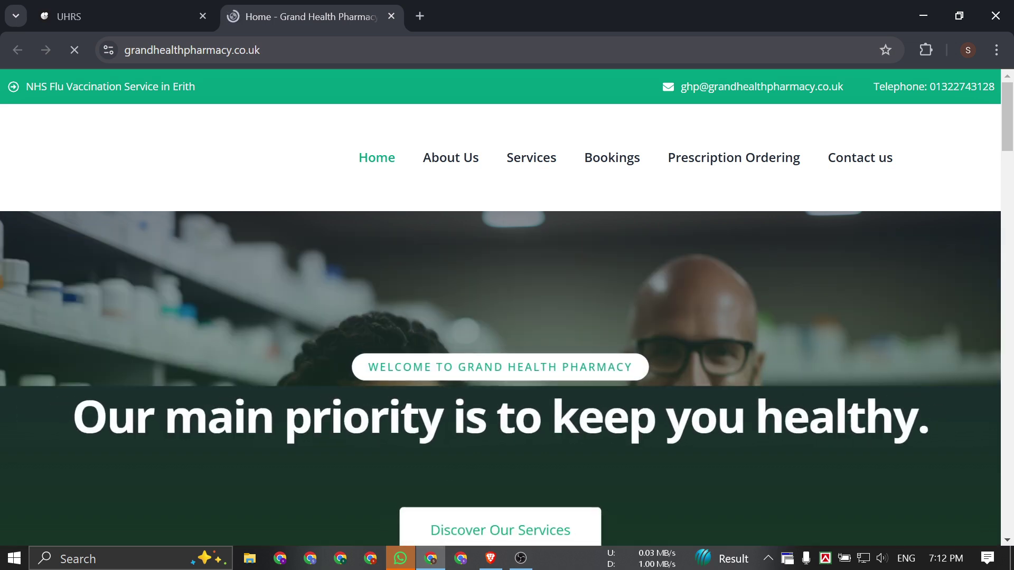
click(192, 50)
key(ctrl+c)
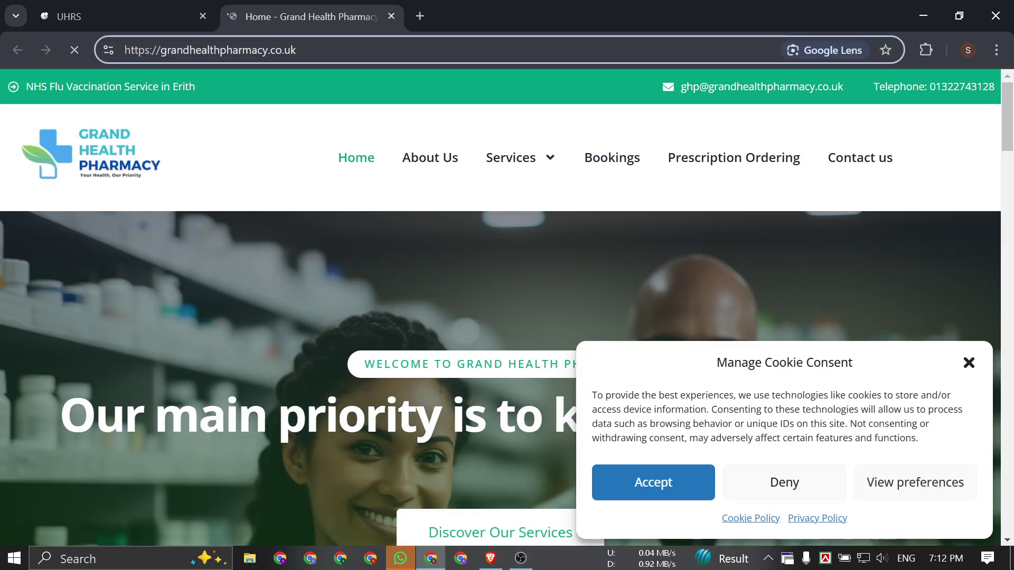
key(ctrl+shift+Tab)
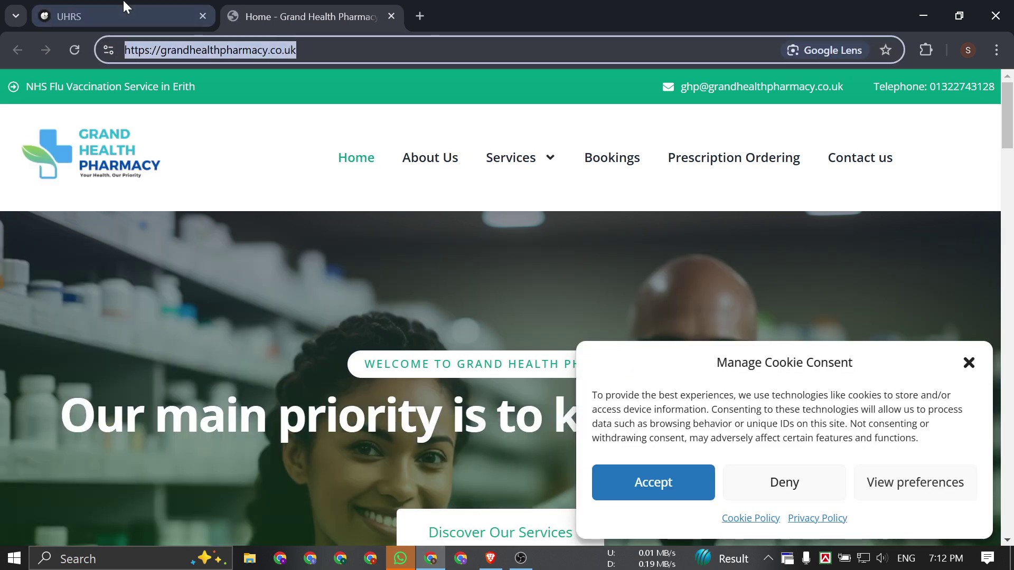
click(115, 305)
key(ctrl+v)
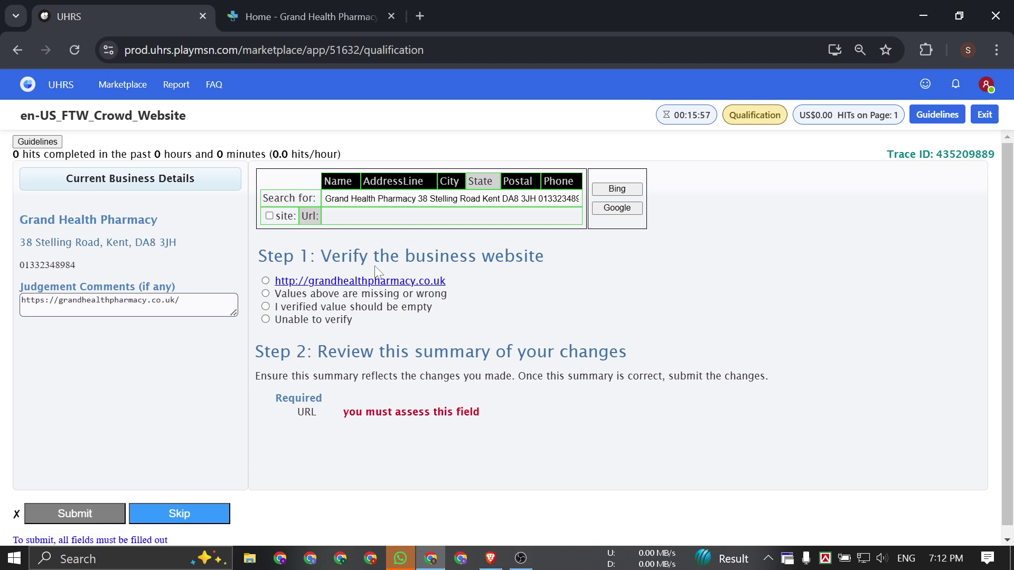
triple_click(442, 256)
double_click(443, 256)
click(443, 256)
key(ctrl+f)
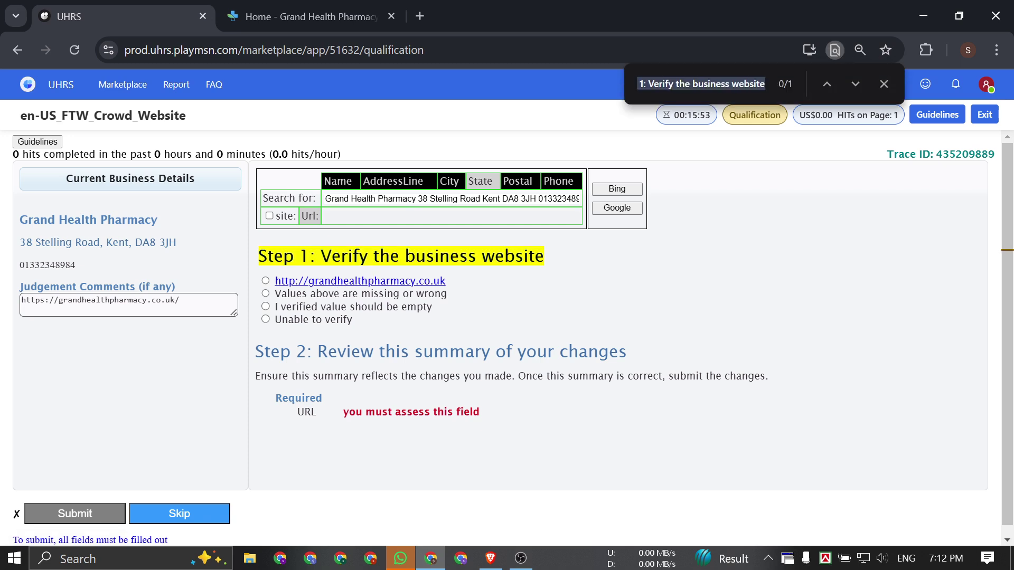
key(ctrl+v)
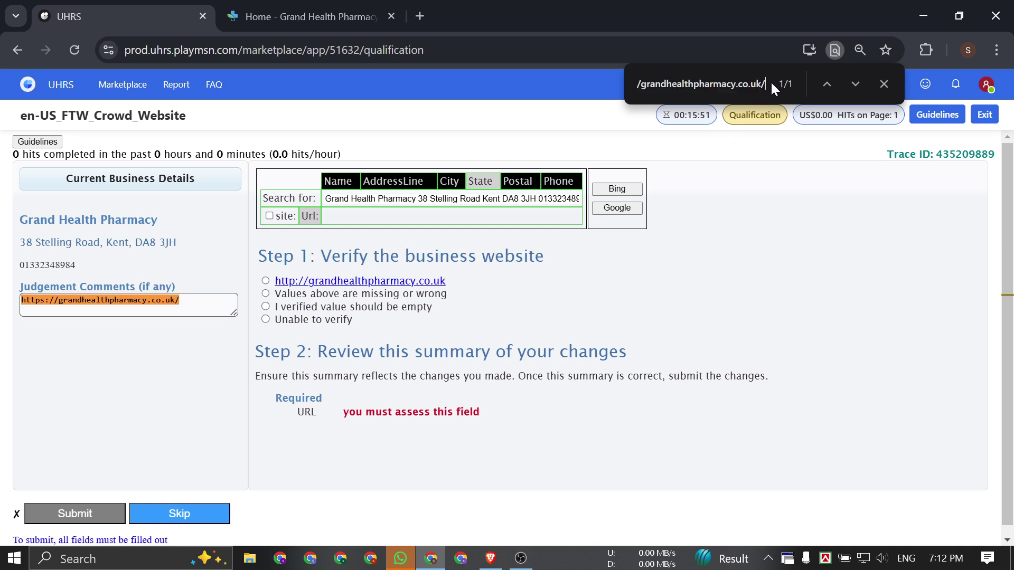
key(BackSpace)
key(BackSpace)
key(BackSpace)
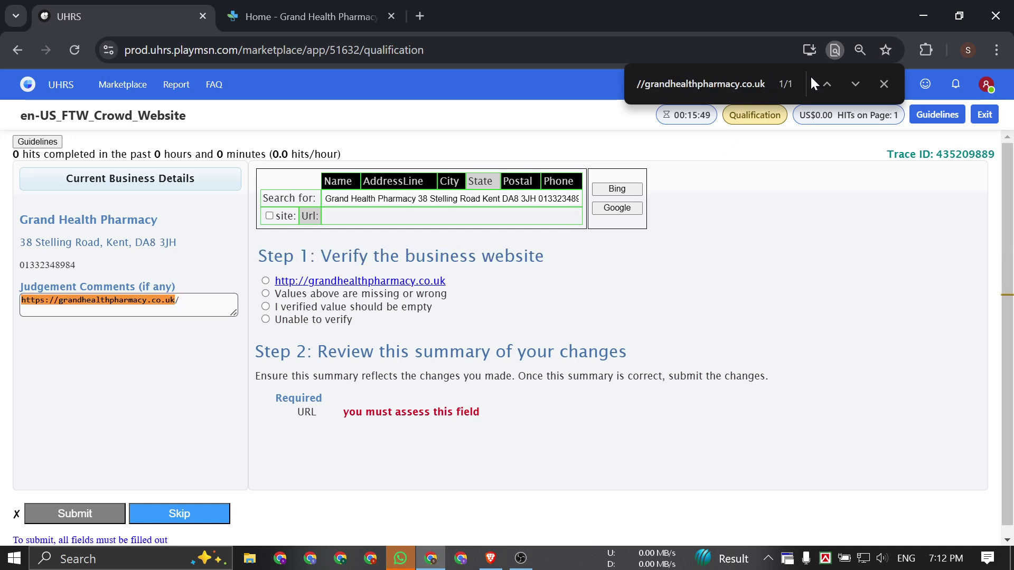
key(BackSpace)
key(BackSpace)
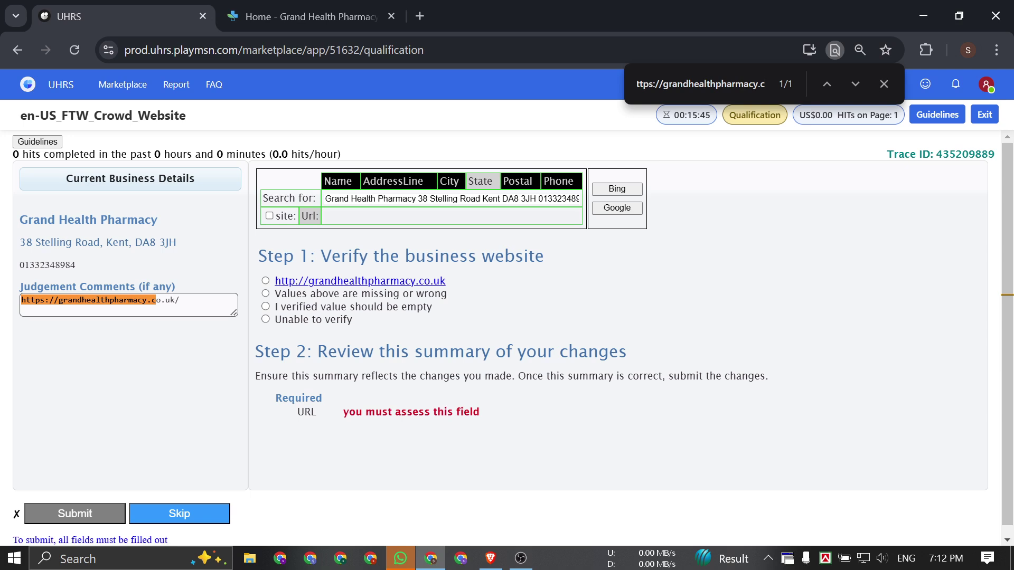
key(Home)
key(shift+Right)
key(shift+Right)
key(shift+Right)
key(shift+Right)
key(shift+Right)
key(shift+Right)
key(shift+Right)
key(shift+Right)
key(BackSpace)
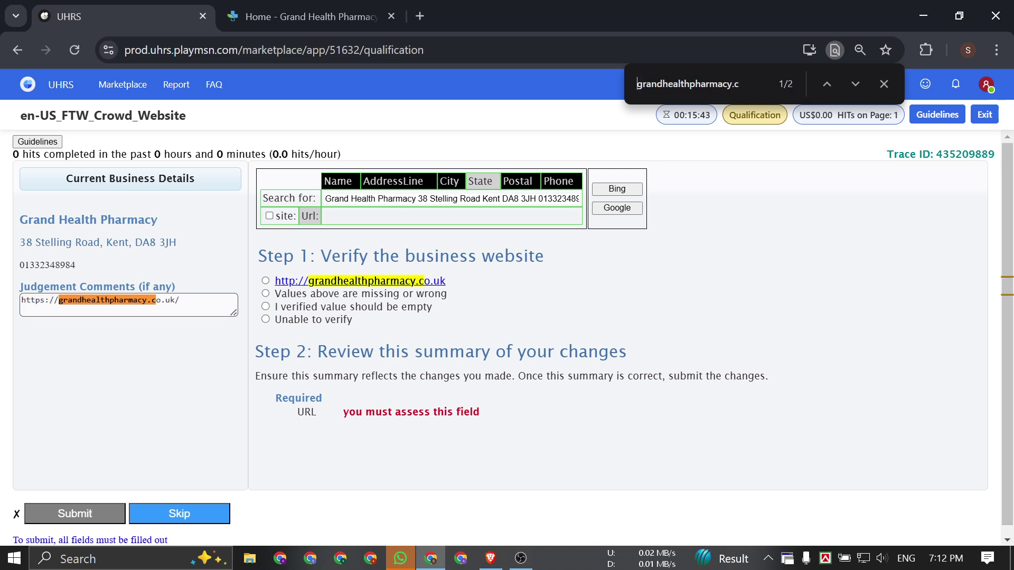
key(End)
Match grandhealthpharmacy.co.uk to the listed link, mark it correct, and add it as evidence.
key(ctrl+a)
key(ctrl+v)
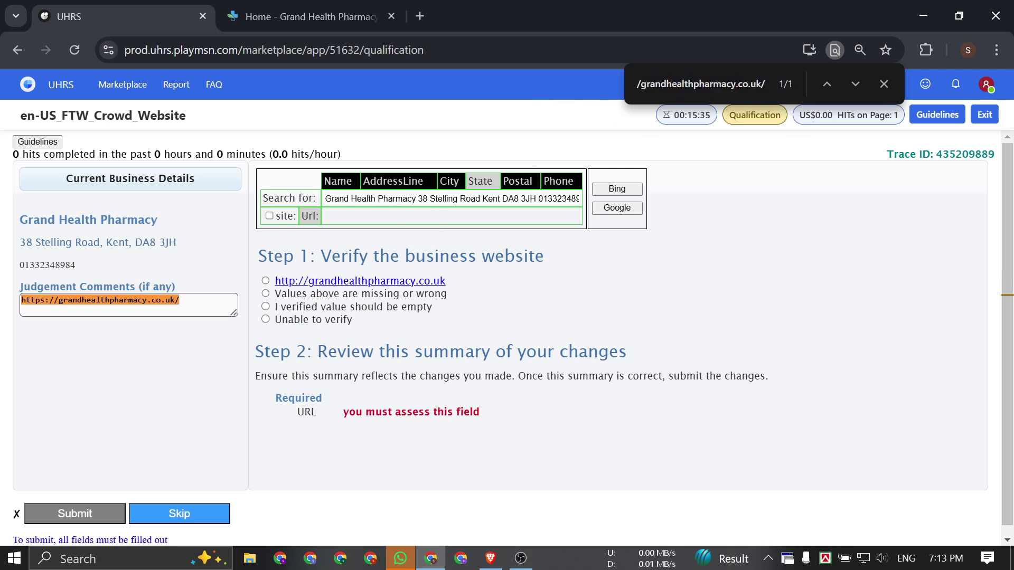
key(shift+Home)
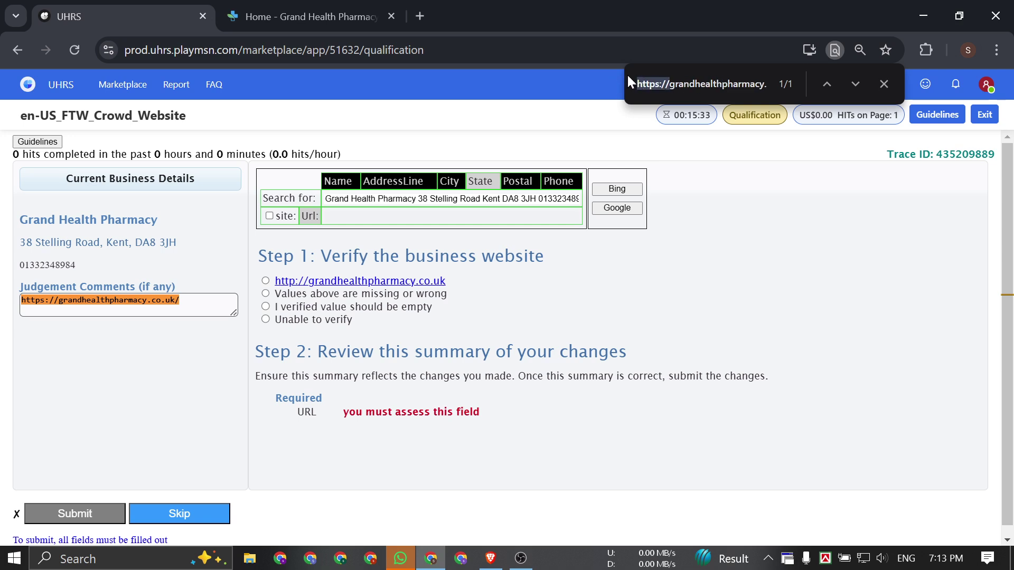
key(BackSpace)
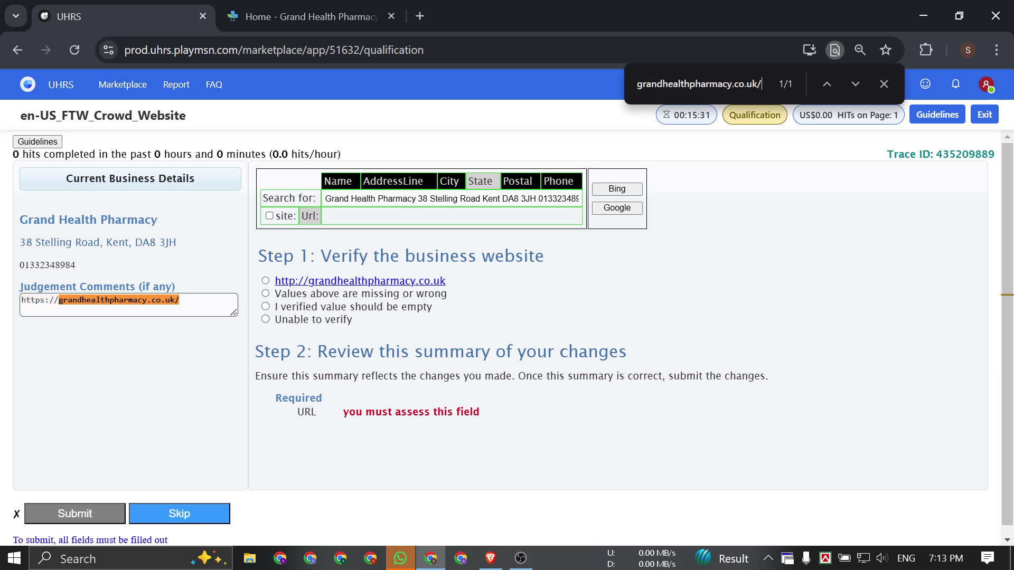
key(BackSpace)
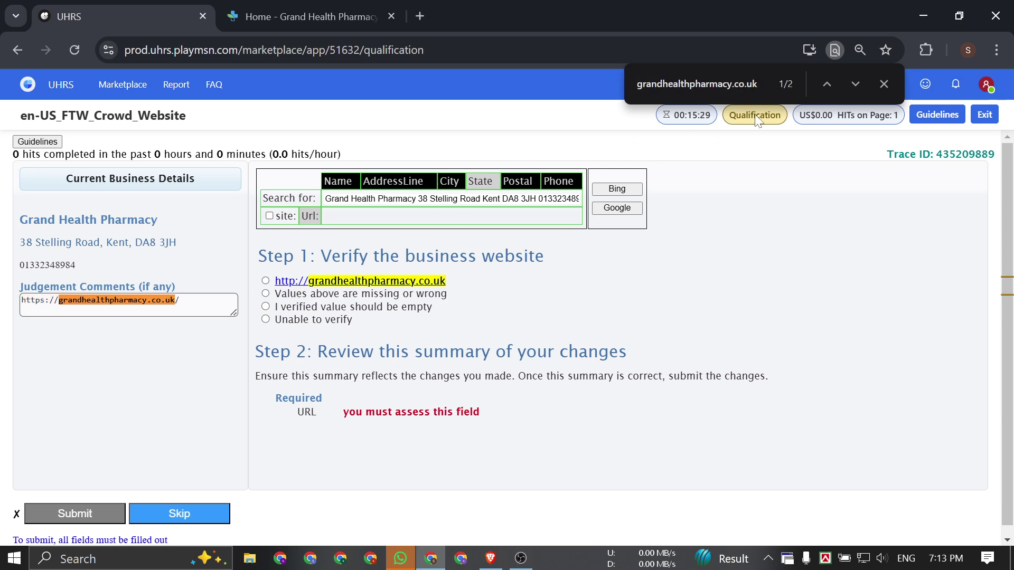
click(882, 83)
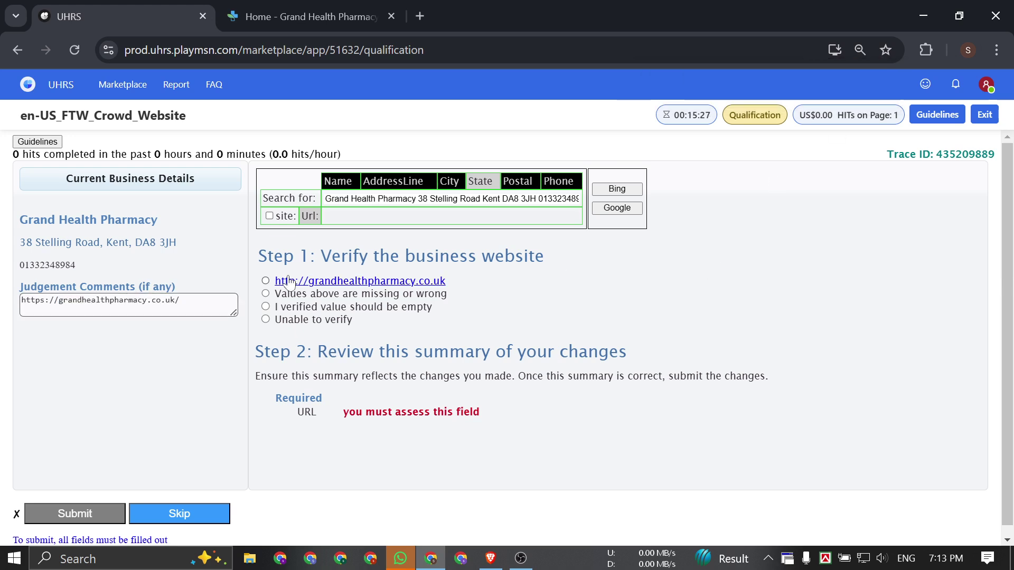
click(266, 281)
drag(306, 281, 406, 338)
Submit the pharmacy task, then search Lilou's city, state, postal code and phone on Bing.
click(63, 516)
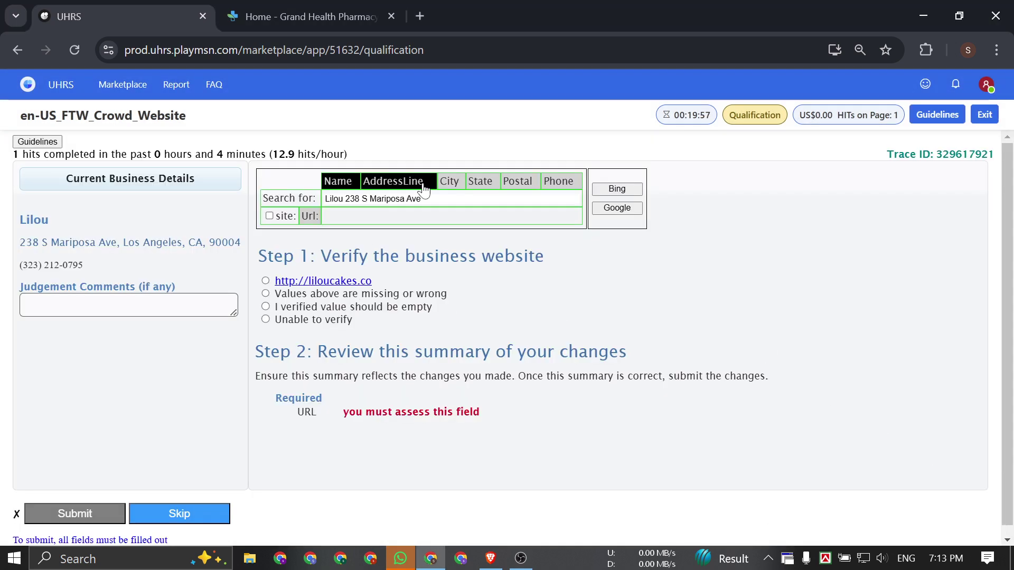
click(449, 183)
click(480, 183)
click(517, 184)
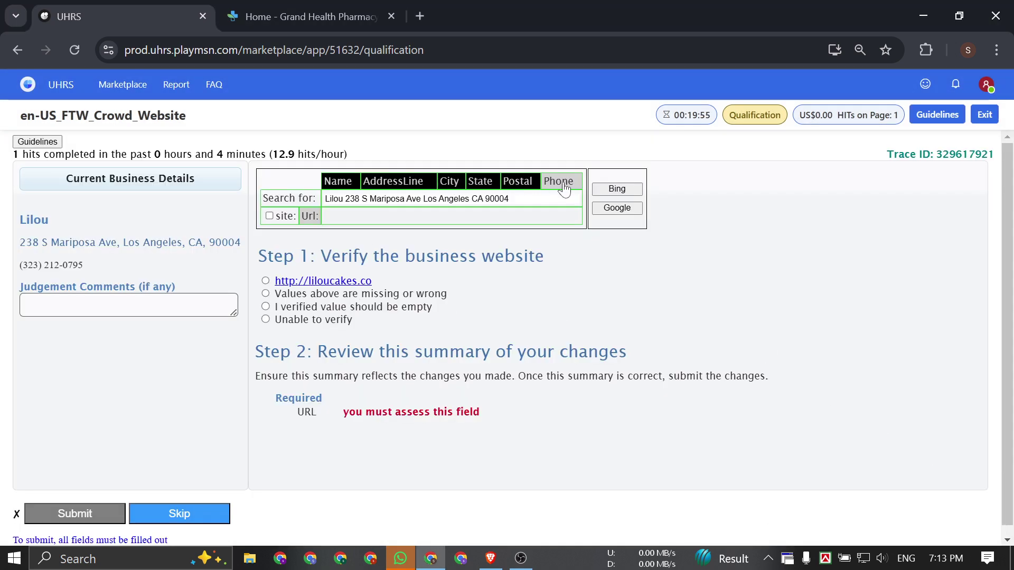
click(561, 184)
click(617, 189)
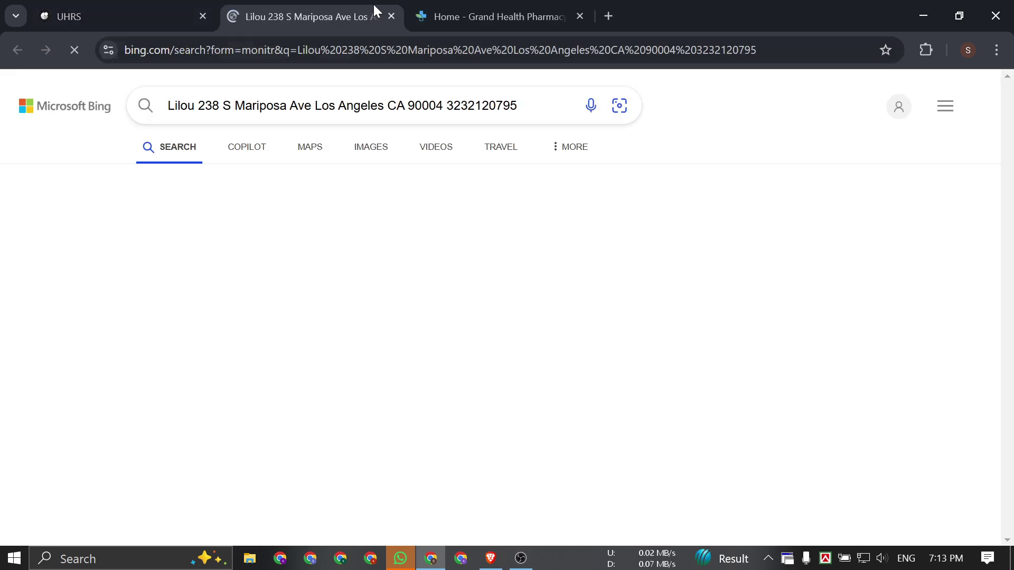
Close the old pharmacy site and review Lilou's Bing and Google search results.
click(579, 16)
scroll(361, 210, down, 1)
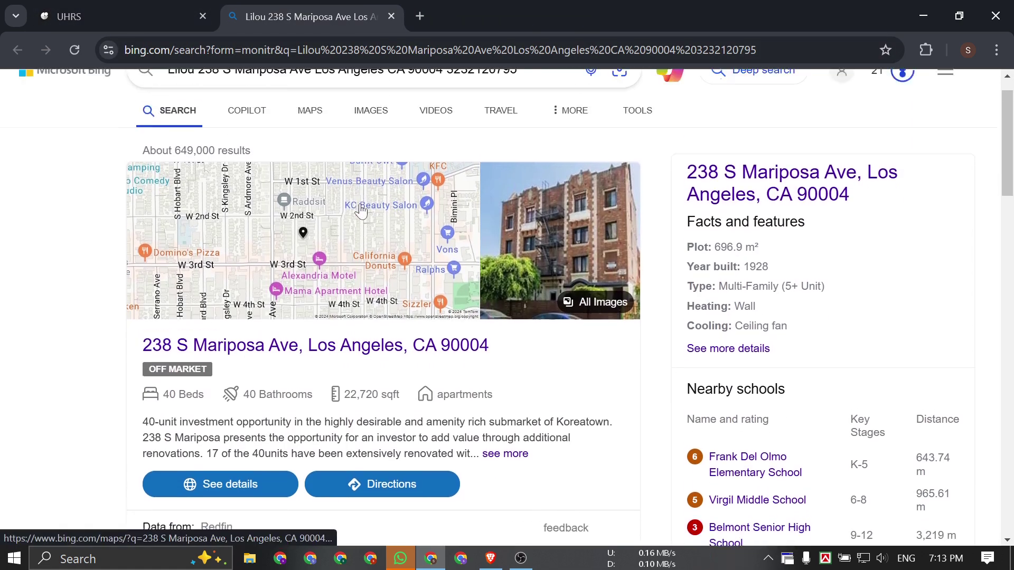
scroll(305, 129, down, 1)
click(132, 11)
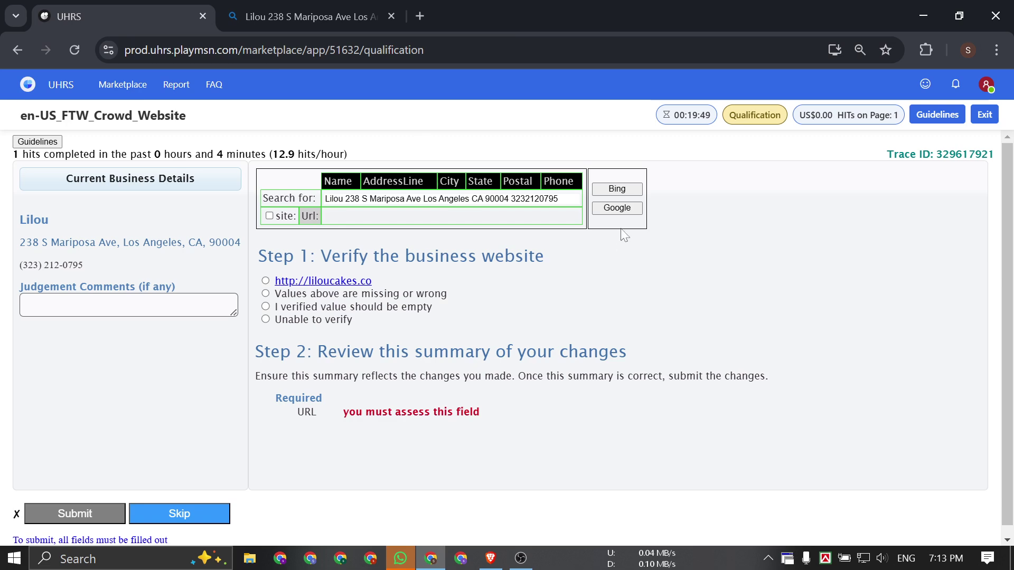
click(617, 207)
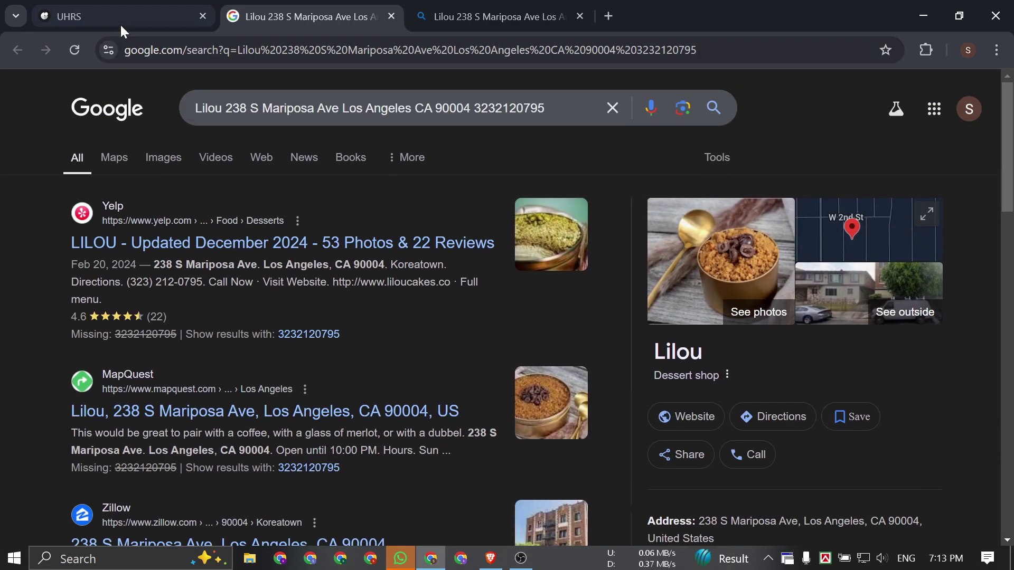
click(119, 21)
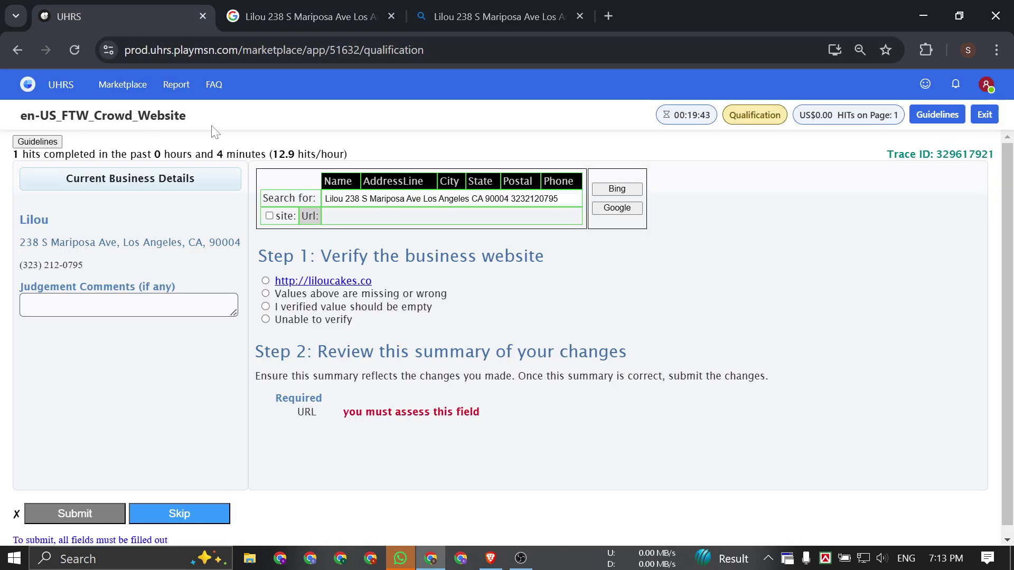
click(317, 17)
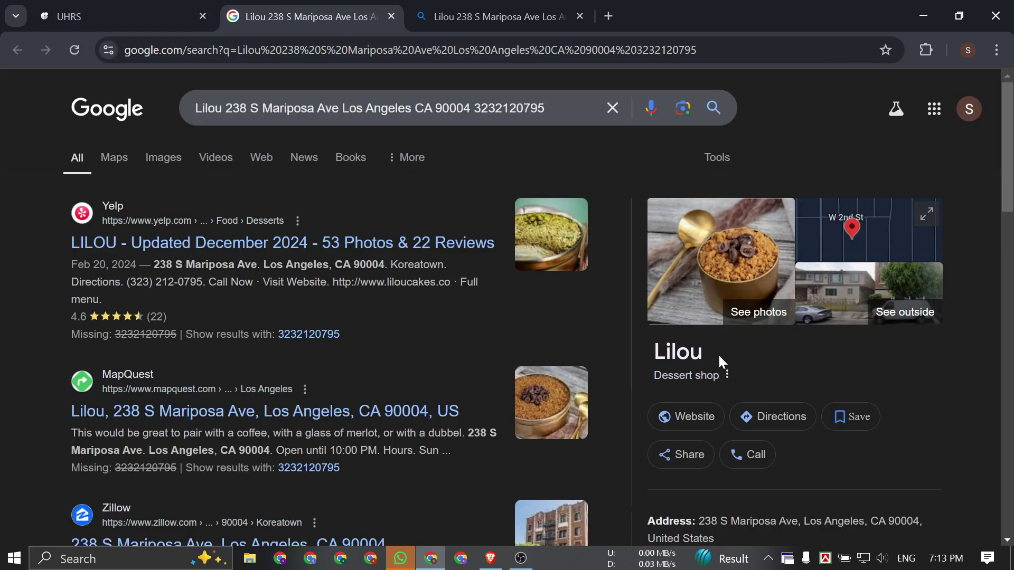
scroll(719, 359, down, 3)
click(100, 10)
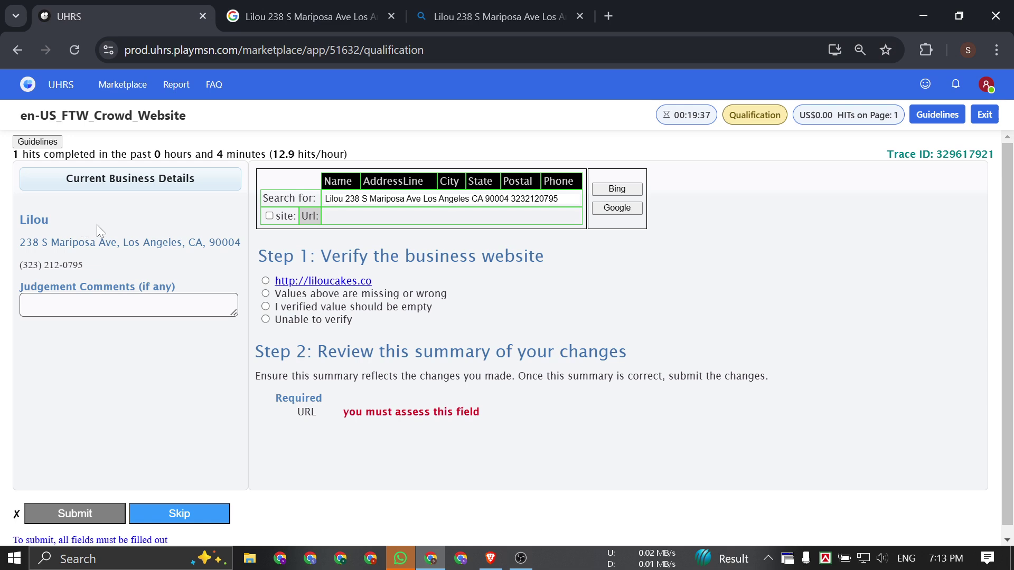
click(312, 13)
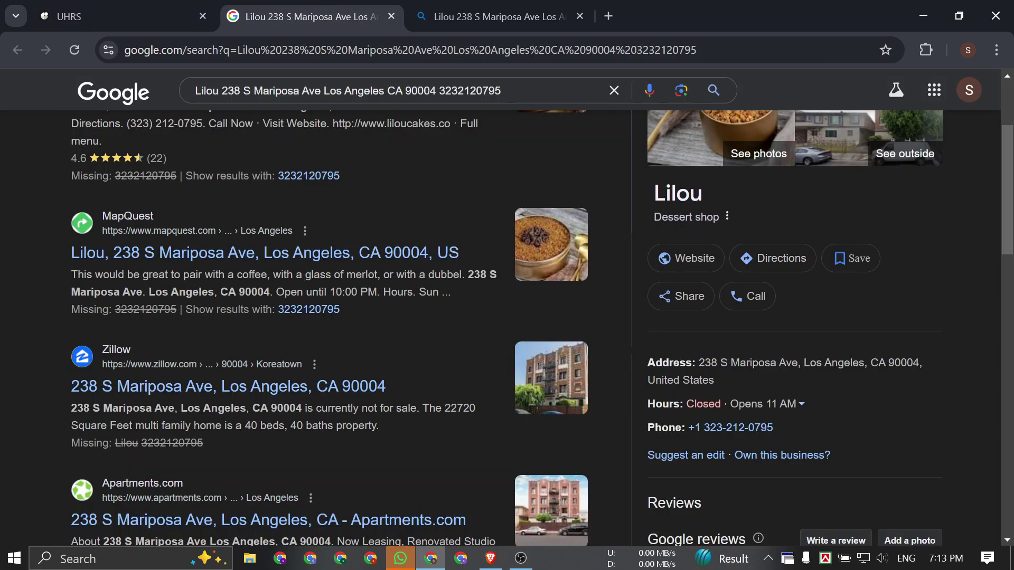
scroll(919, 362, down, 3)
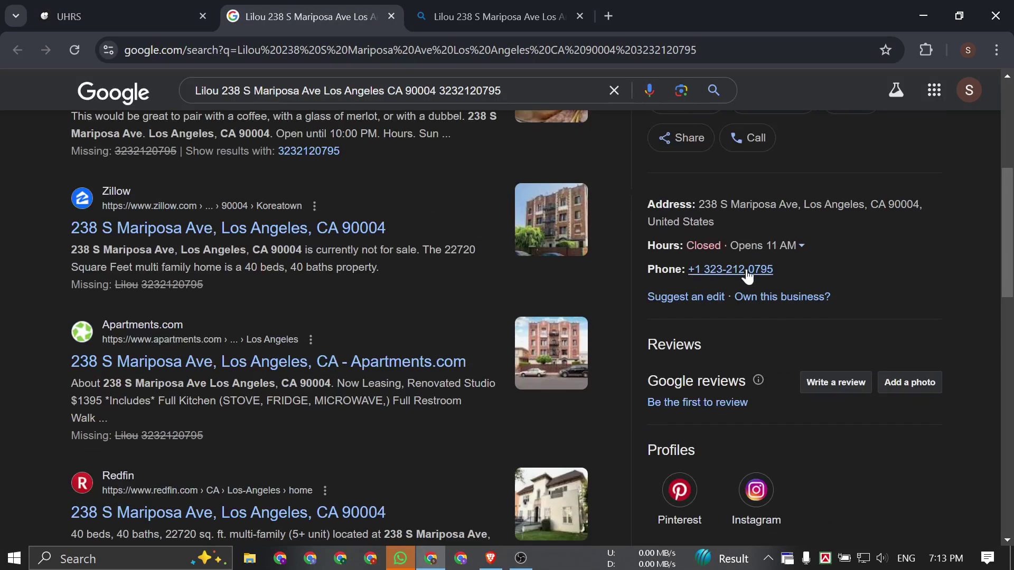
scroll(871, 269, up, 5)
Open Lilou's website from Google and select the domain liloucakes.co.
click(687, 348)
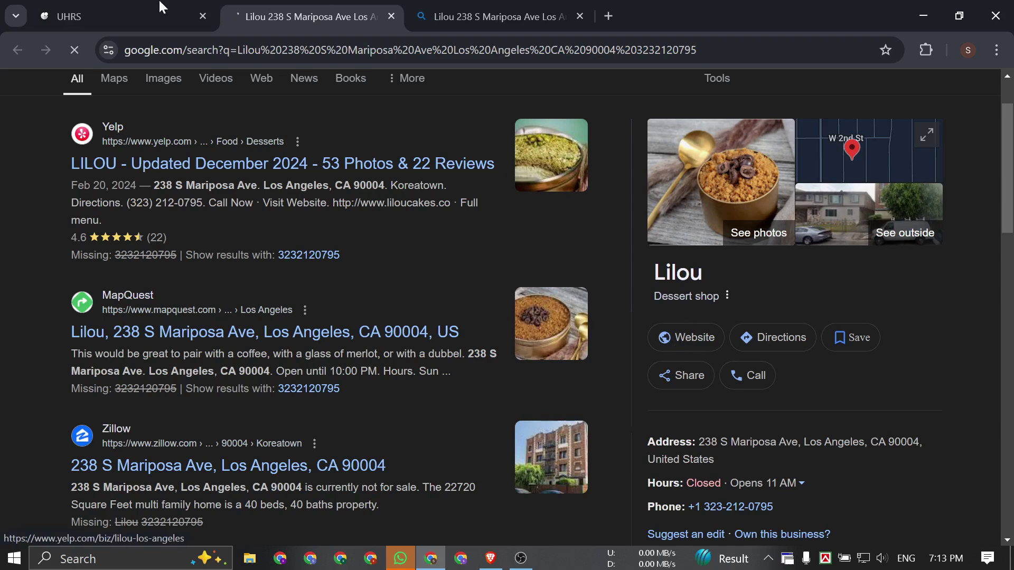
scroll(305, 124, up, 1)
scroll(304, 120, up, 2)
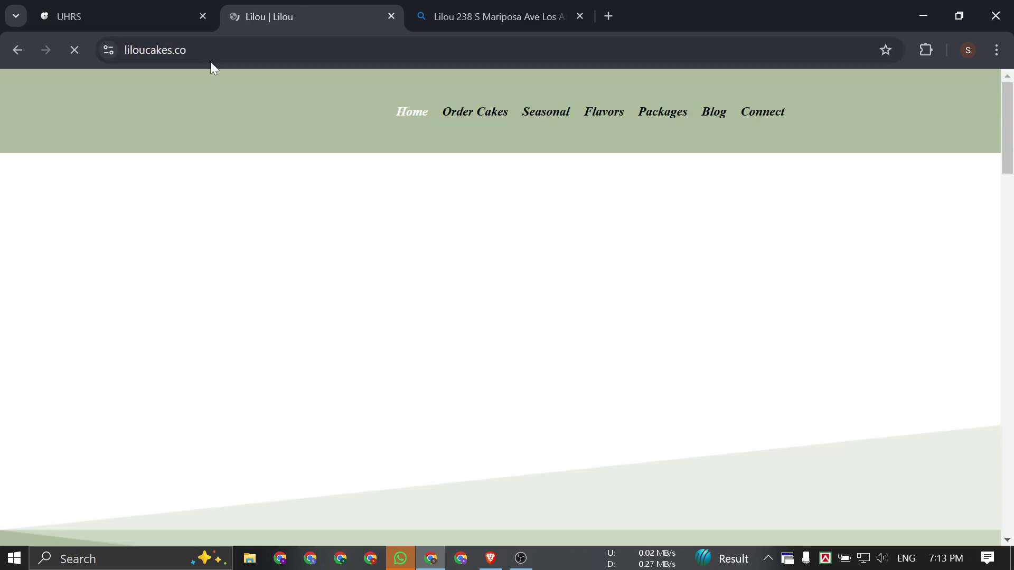
click(214, 53)
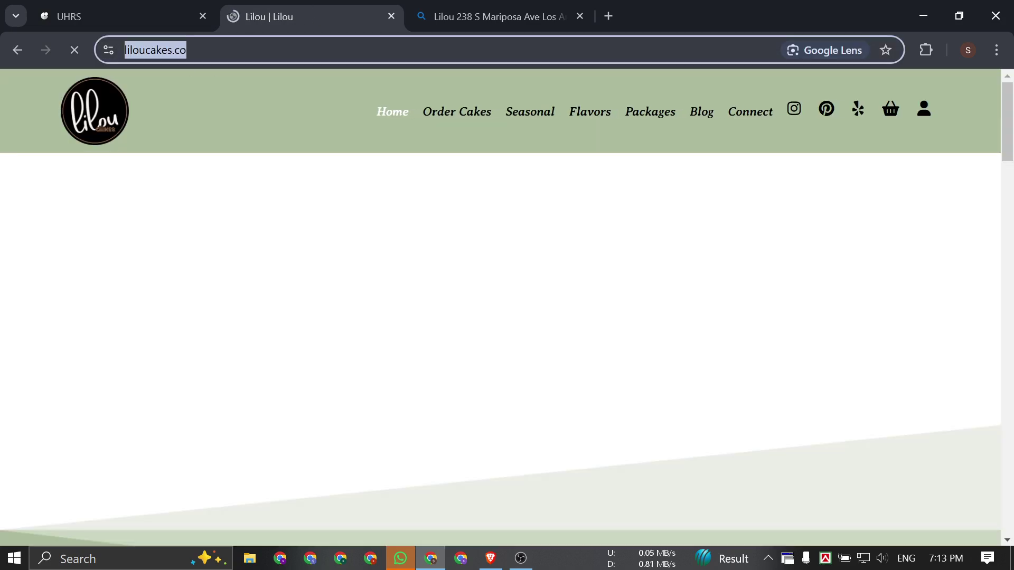
drag(223, 50, 160, 50)
key(ctrl+c)
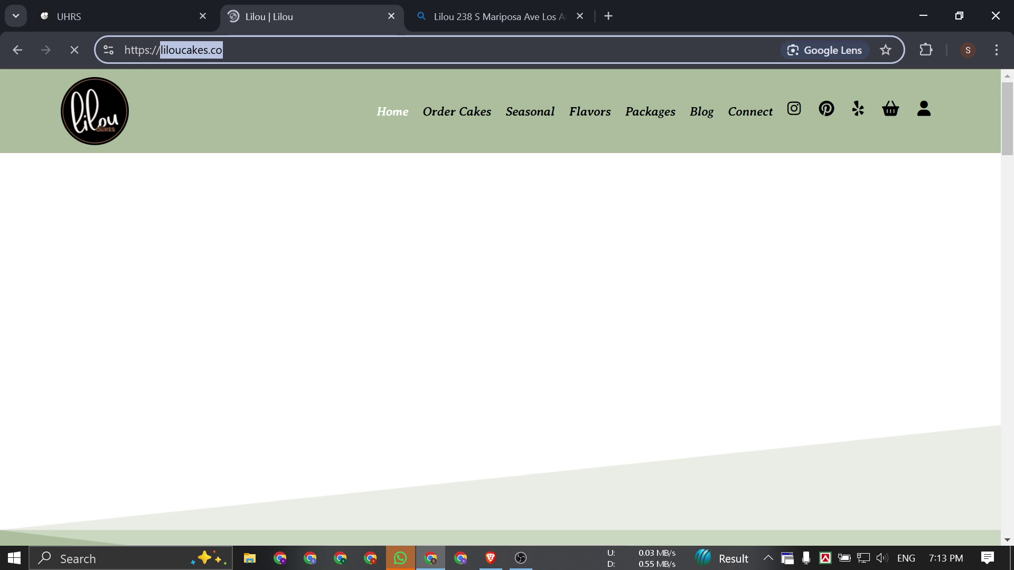
Paste liloucakes.co into the judgement comments and find it on the task page.
click(115, 8)
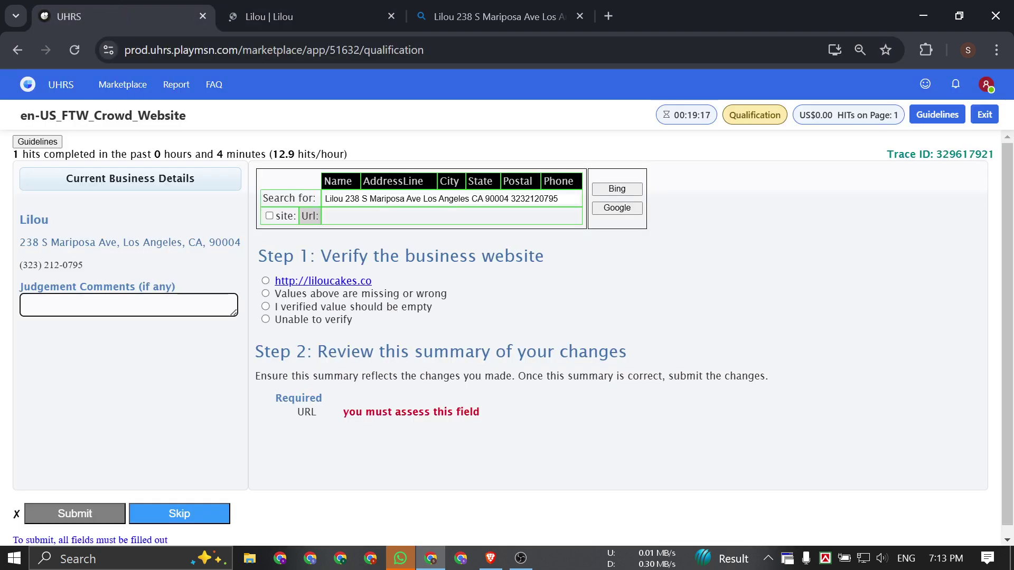
key(ctrl+v)
click(109, 359)
key(ctrl+f)
key(ctrl+v)
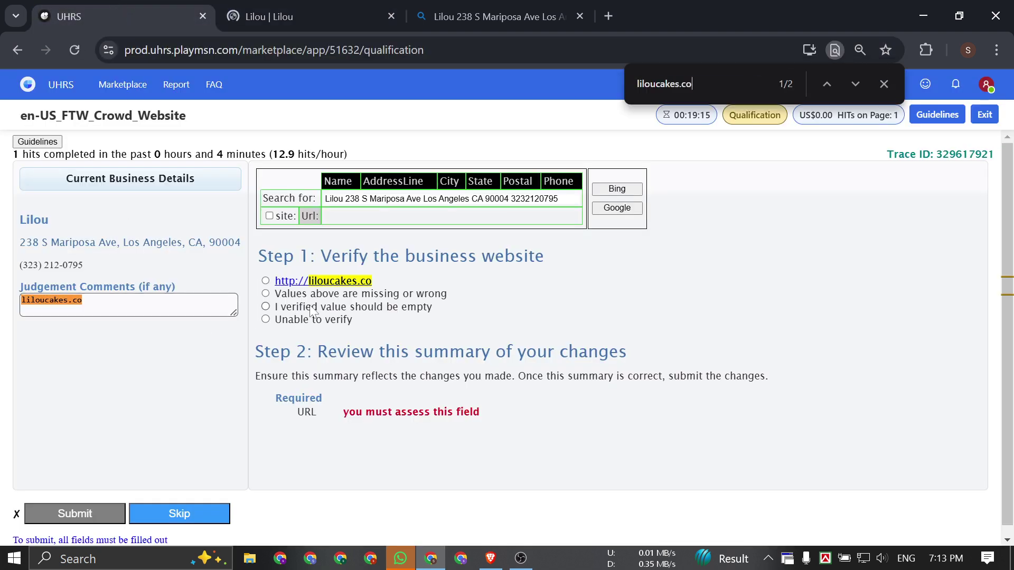
Mark liloucakes.co as the verified website, add it as evidence, and submit.
click(266, 281)
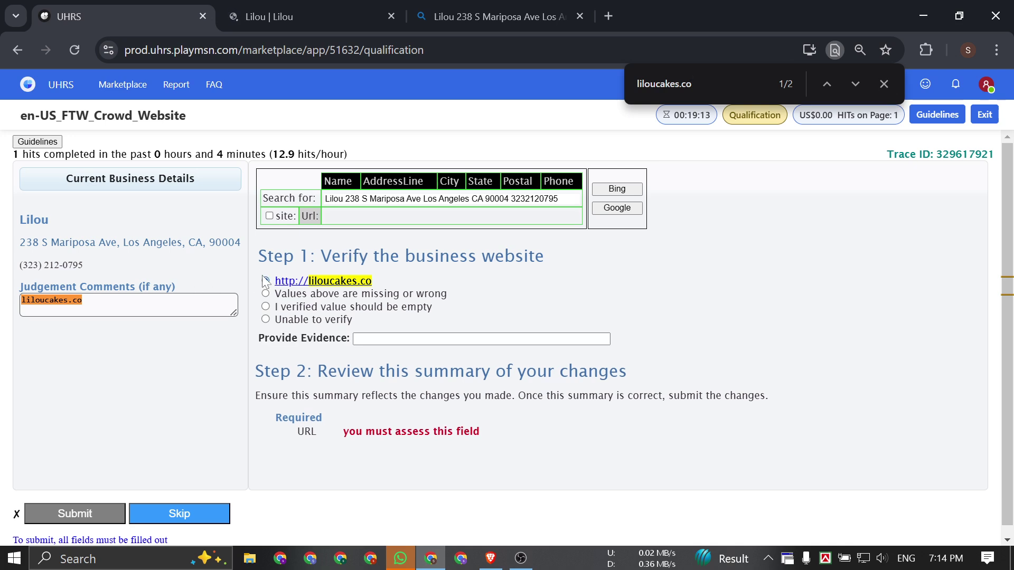
click(883, 84)
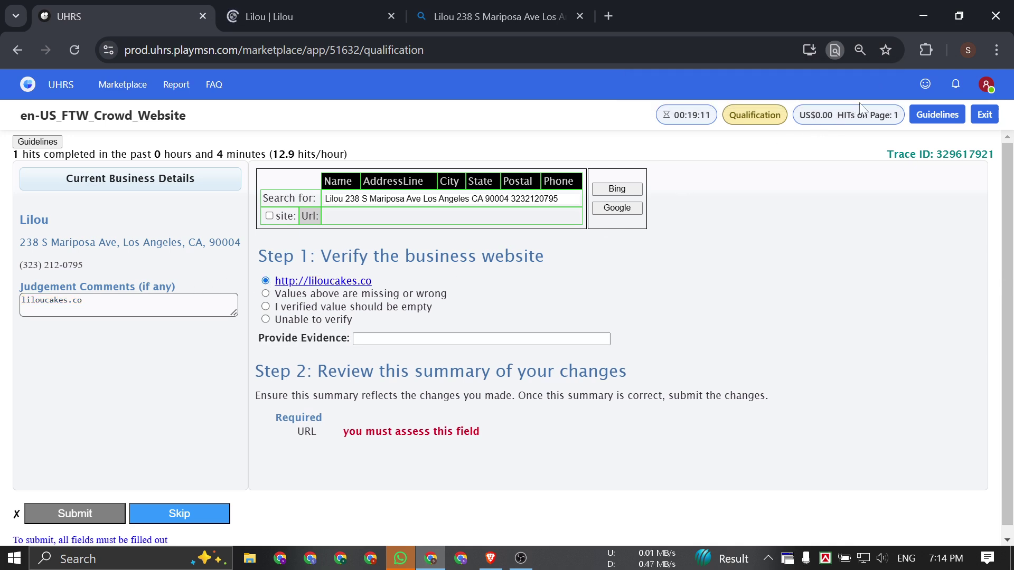
drag(317, 281, 406, 338)
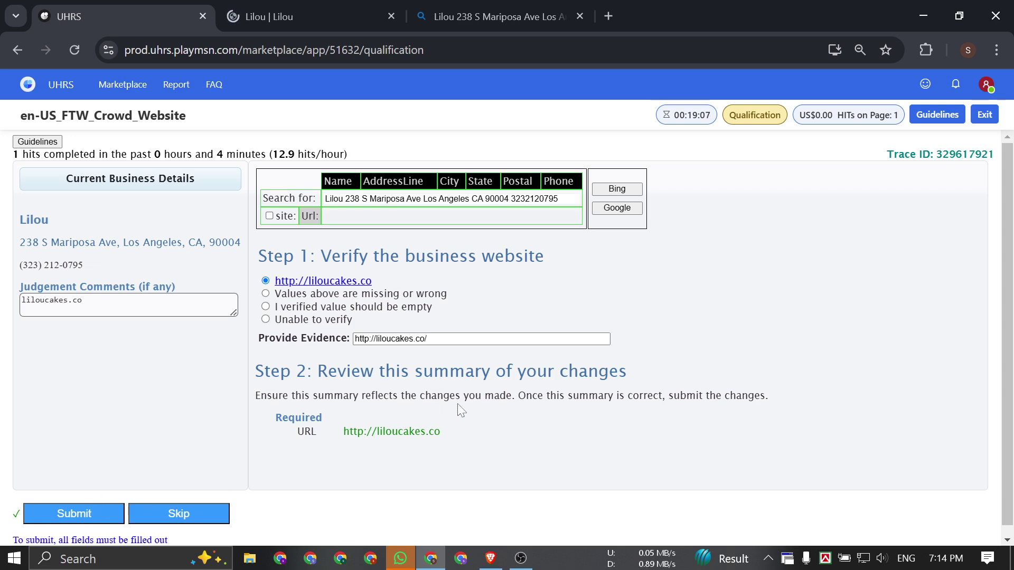
click(60, 514)
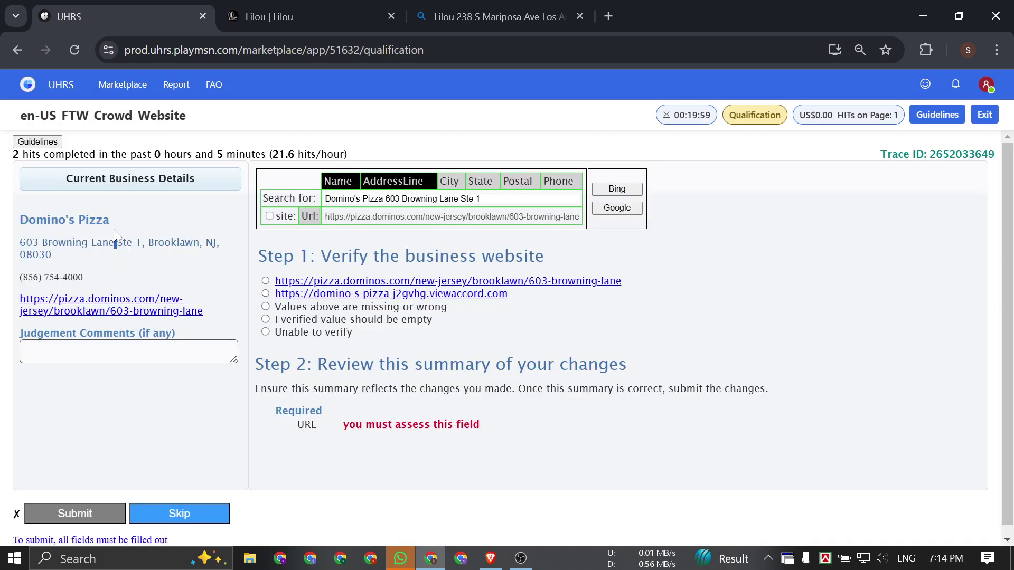
Add Domino's Pizza's city, state, postal code and phone to the query and search it on Bing.
triple_click(119, 221)
click(122, 221)
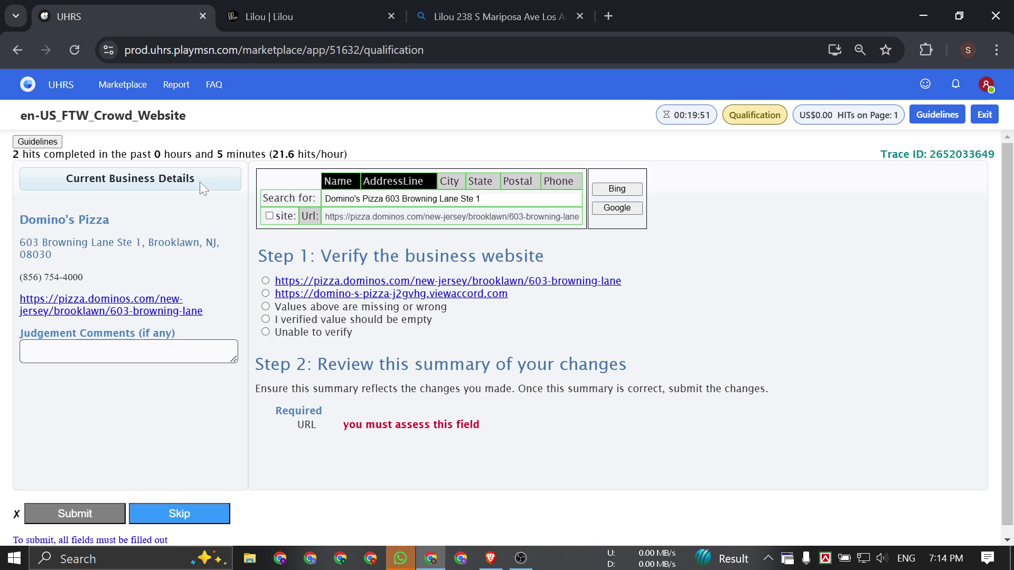
click(449, 181)
click(480, 181)
click(517, 181)
click(558, 181)
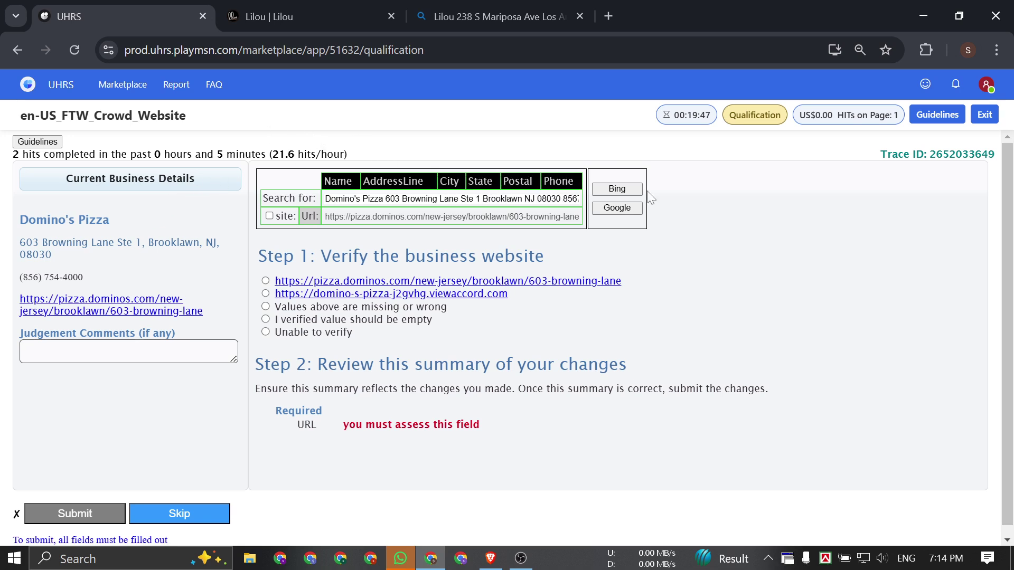
click(631, 191)
Close the old Lilou tabs and search Domino's Pizza on Google.
click(583, 17)
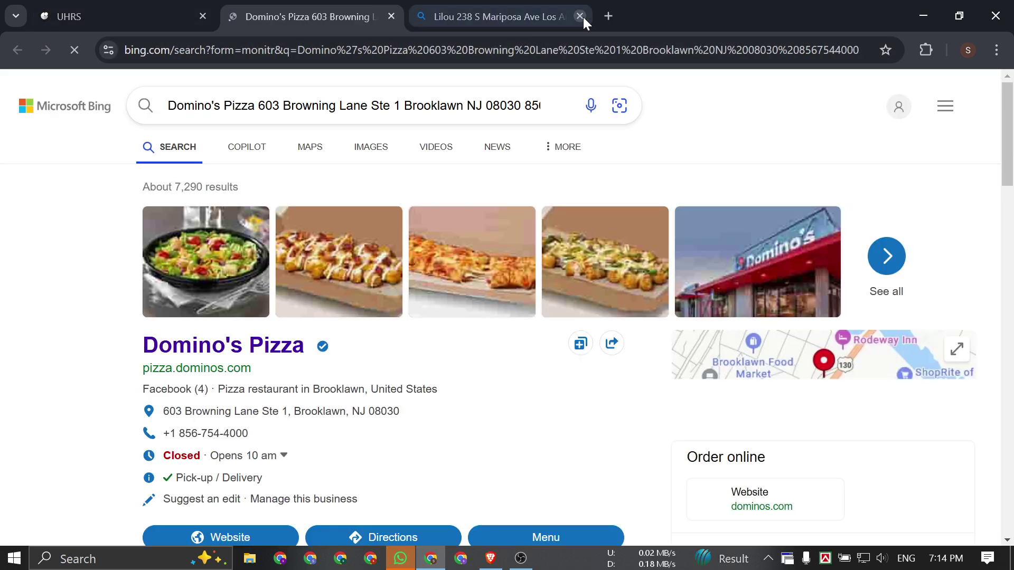
click(583, 17)
scroll(367, 208, down, 3)
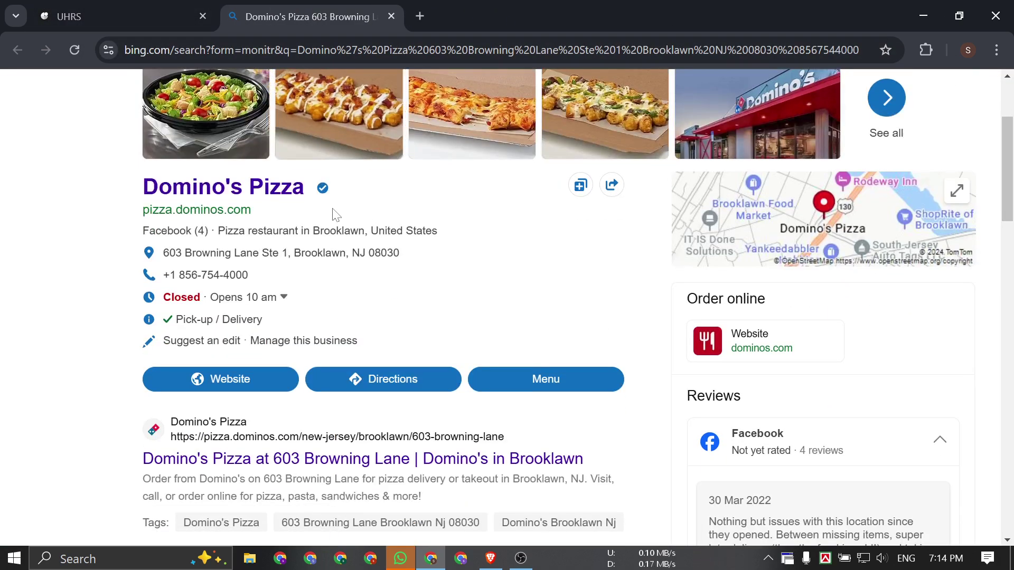
click(103, 2)
click(606, 209)
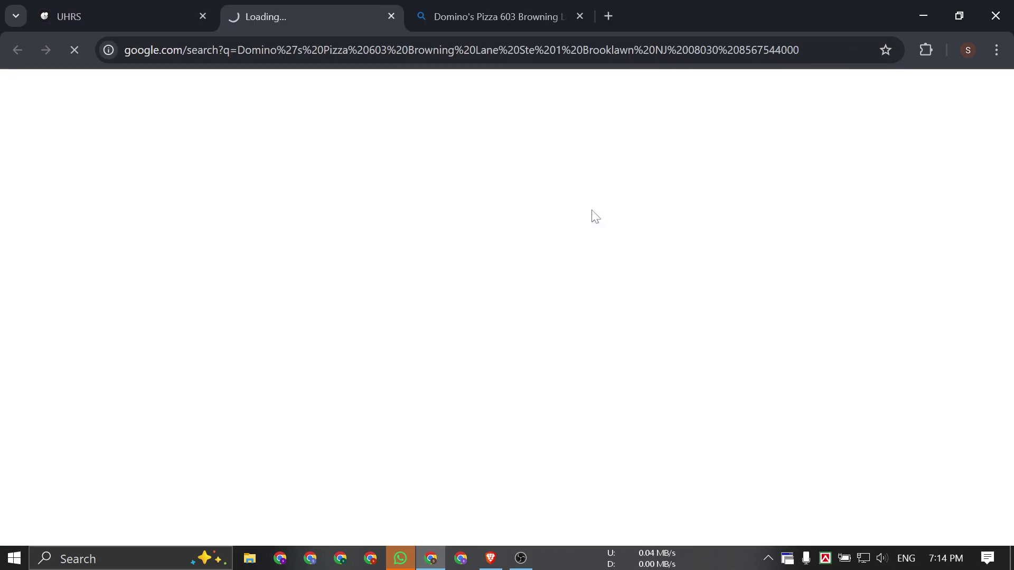
scroll(683, 252, down, 4)
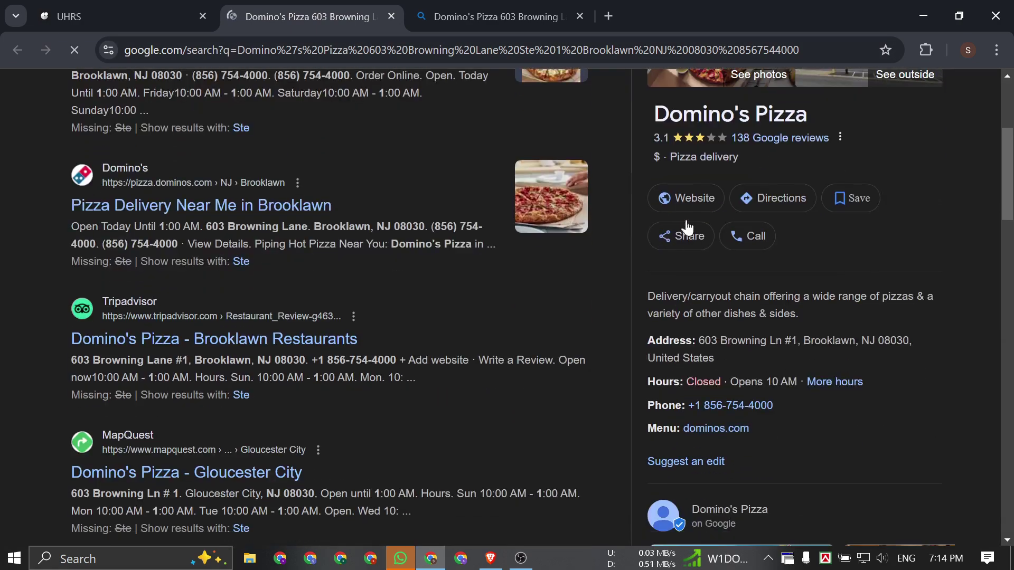
Open the business website listed in Domino's Pizza's Bing results.
click(570, 10)
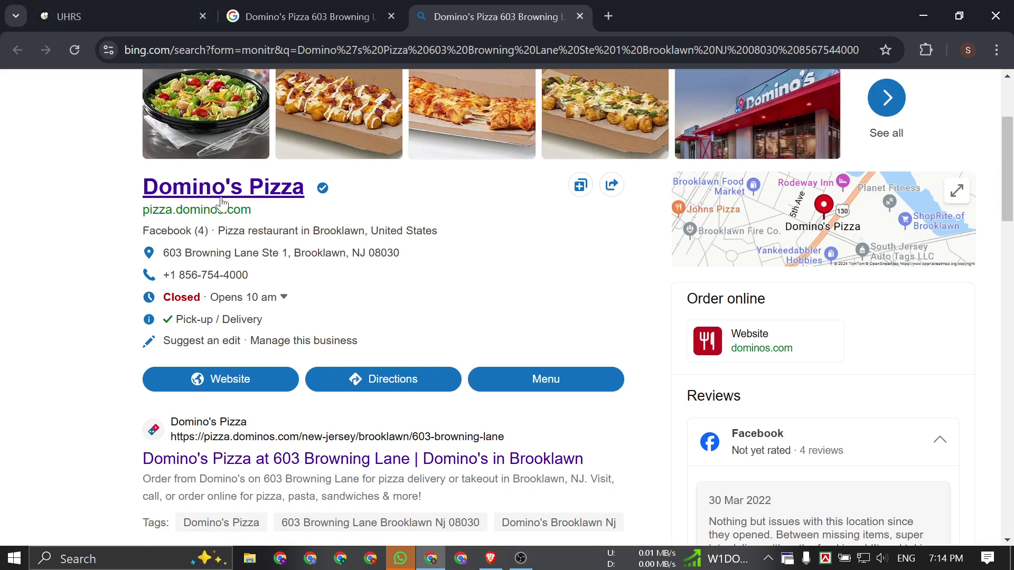
click(143, 10)
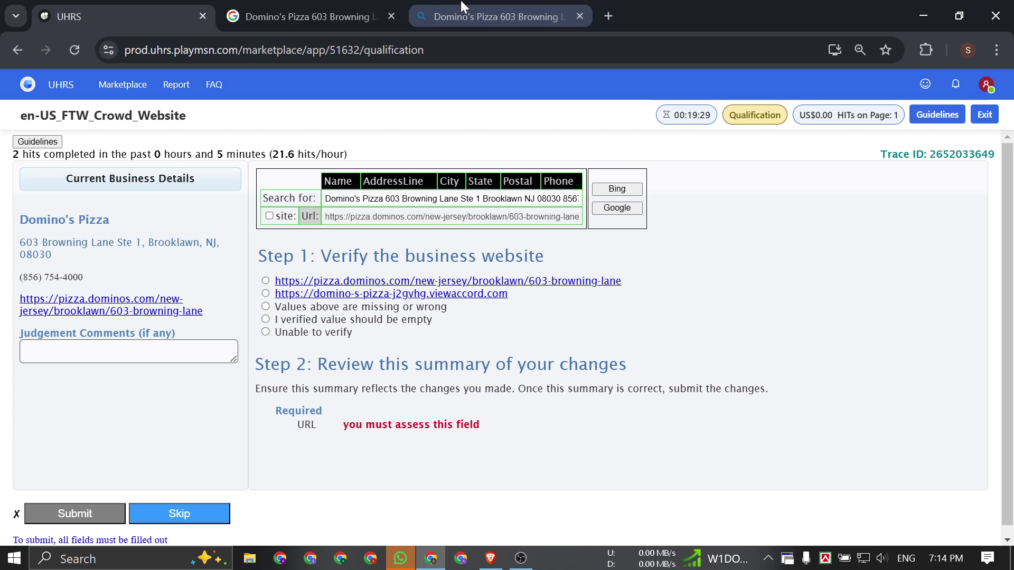
click(496, 17)
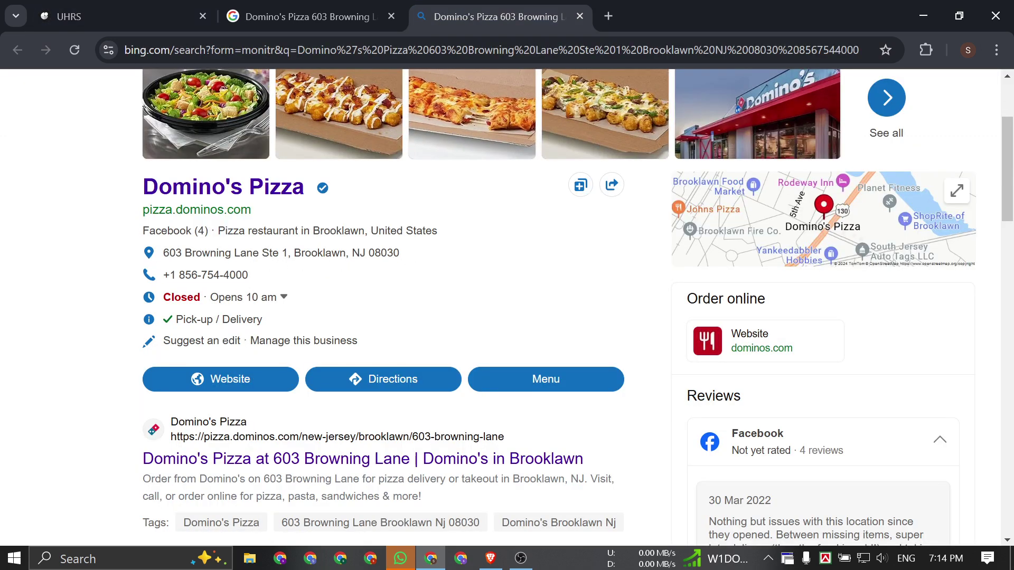
click(226, 379)
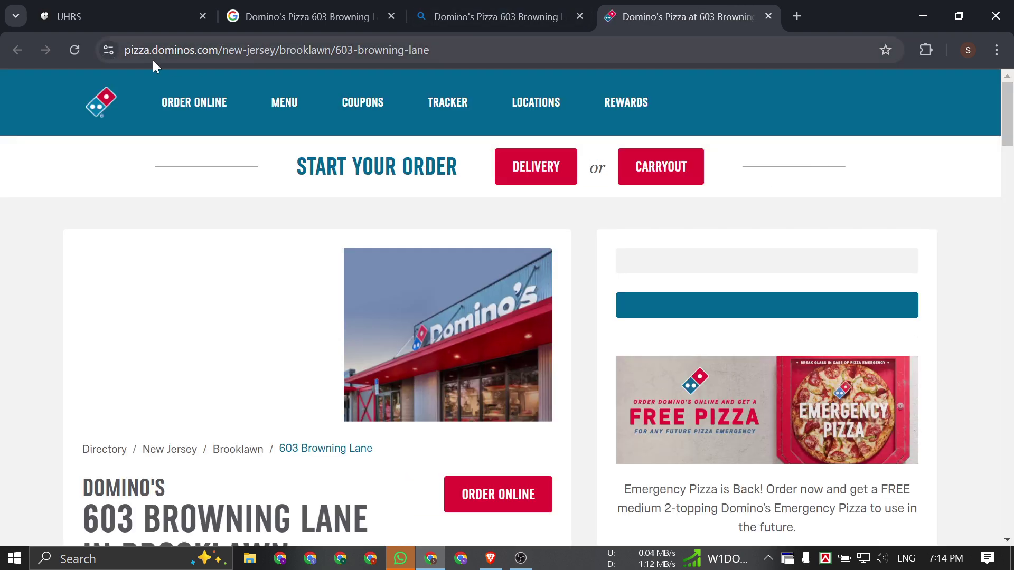
Open the website from Google's Domino's Pizza panel, then return to the qualification task.
click(253, 1)
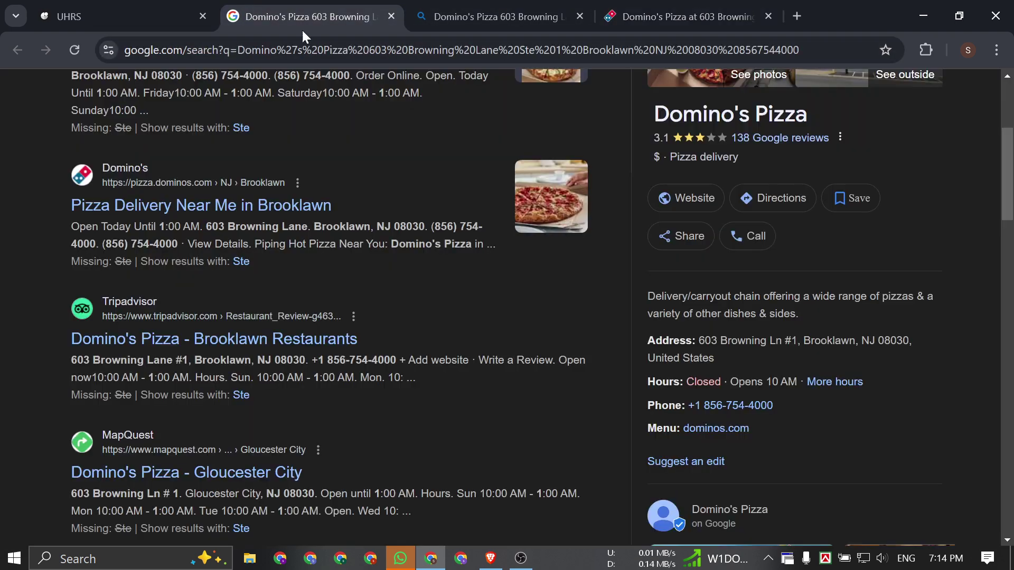
scroll(579, 263, up, 5)
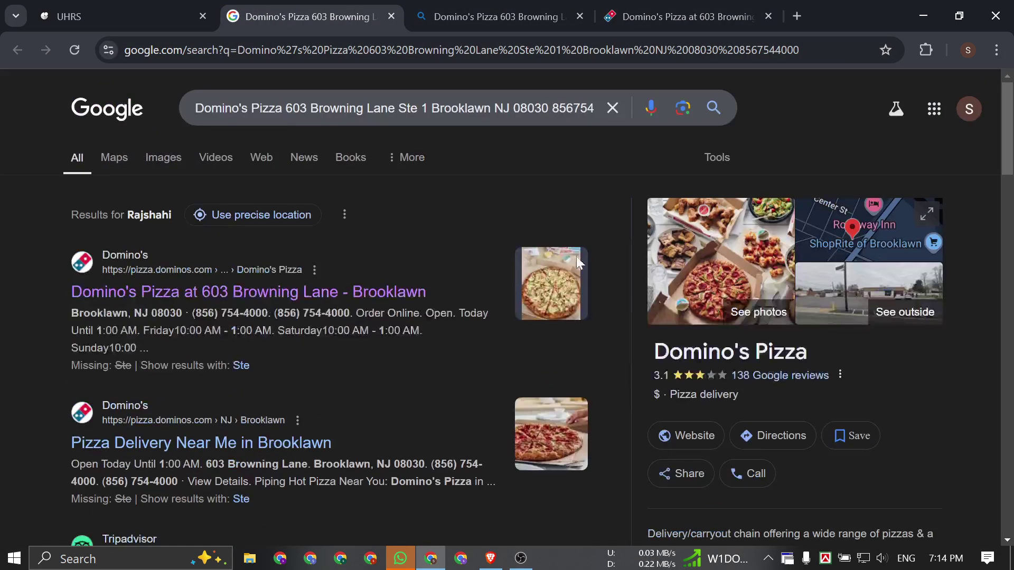
click(682, 449)
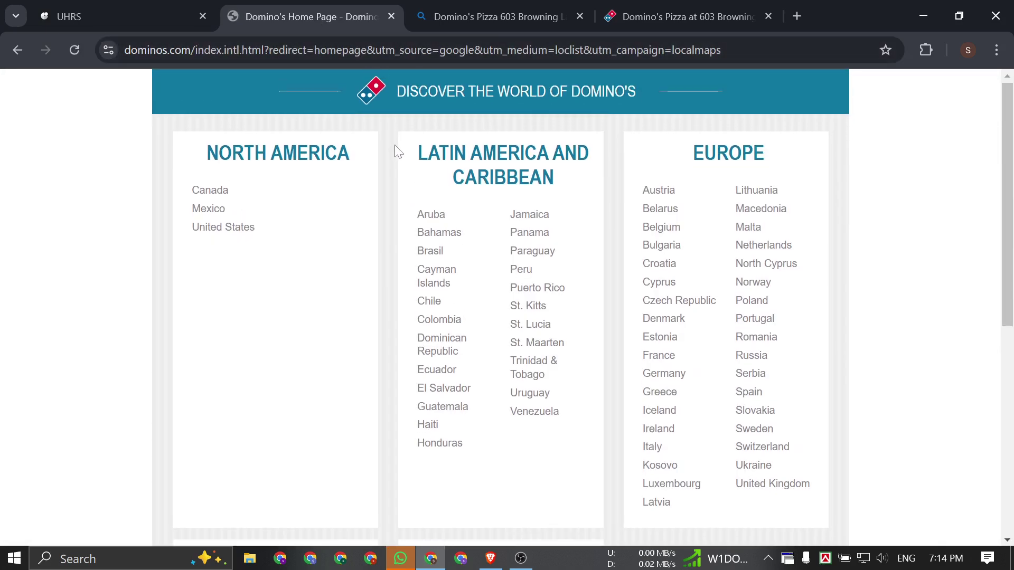
scroll(394, 151, down, 6)
scroll(391, 188, up, 6)
scroll(389, 186, down, 2)
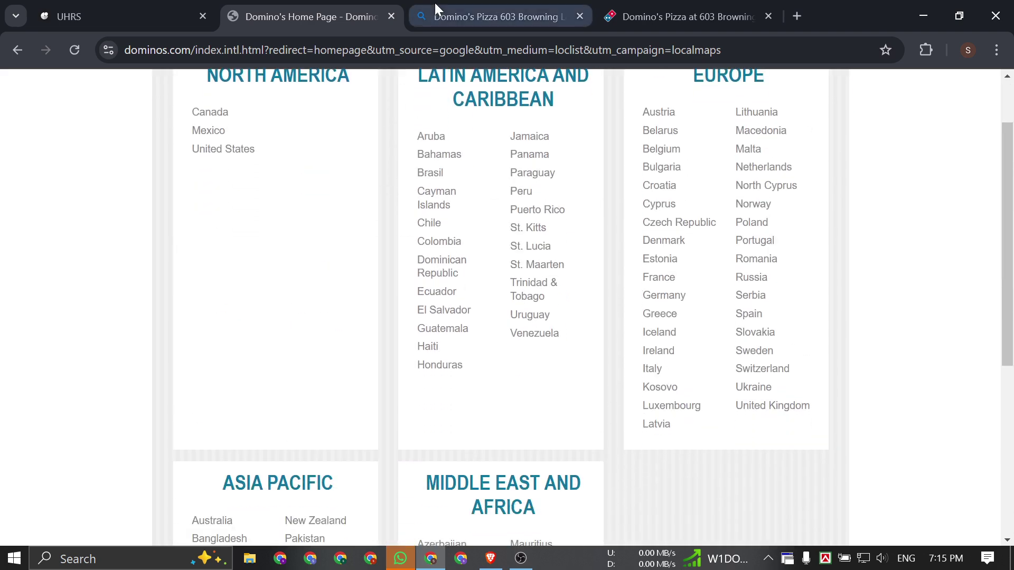
scroll(401, 159, up, 2)
click(127, 16)
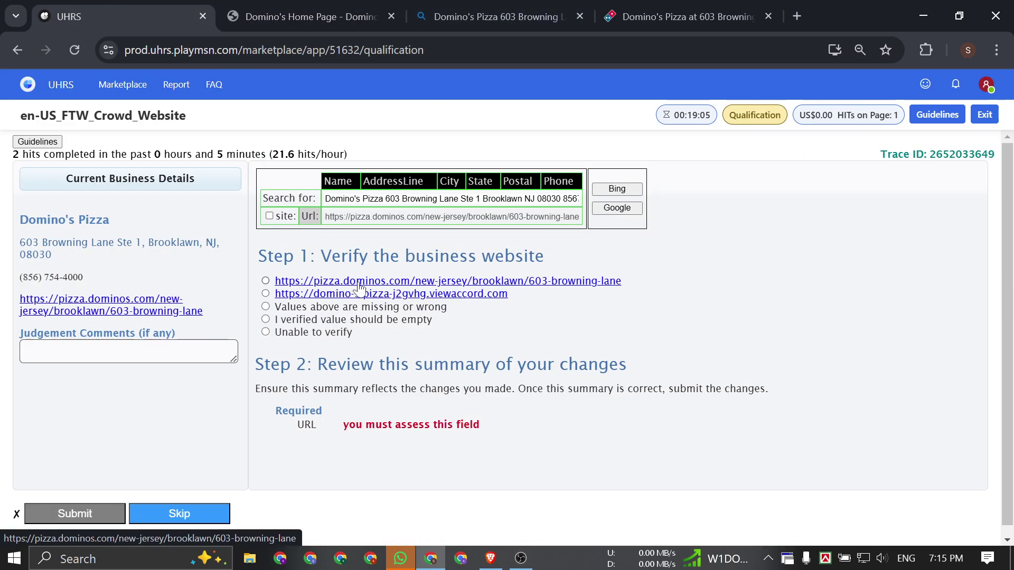
click(643, 5)
click(496, 17)
click(232, 21)
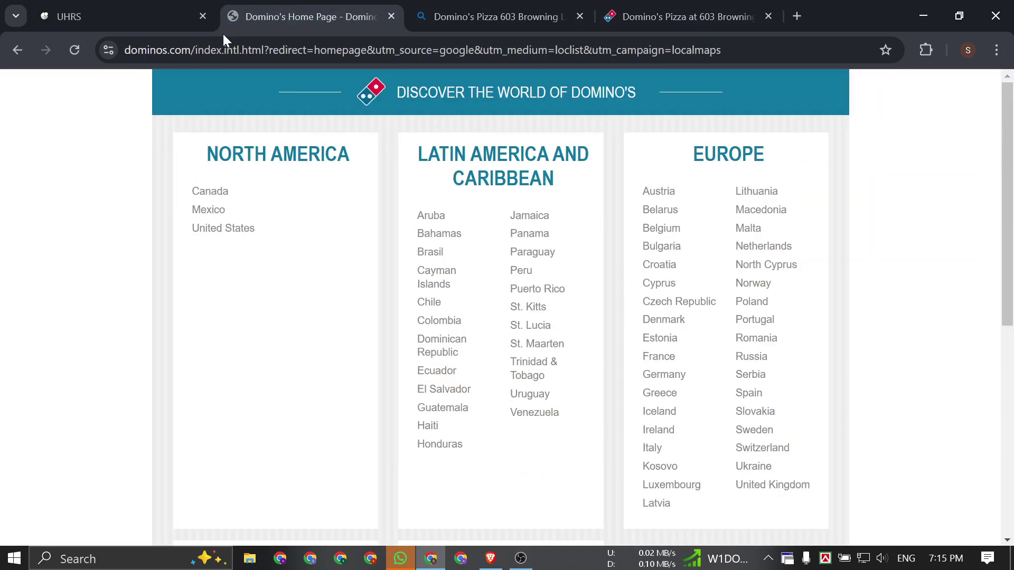
click(9, 47)
scroll(717, 245, down, 6)
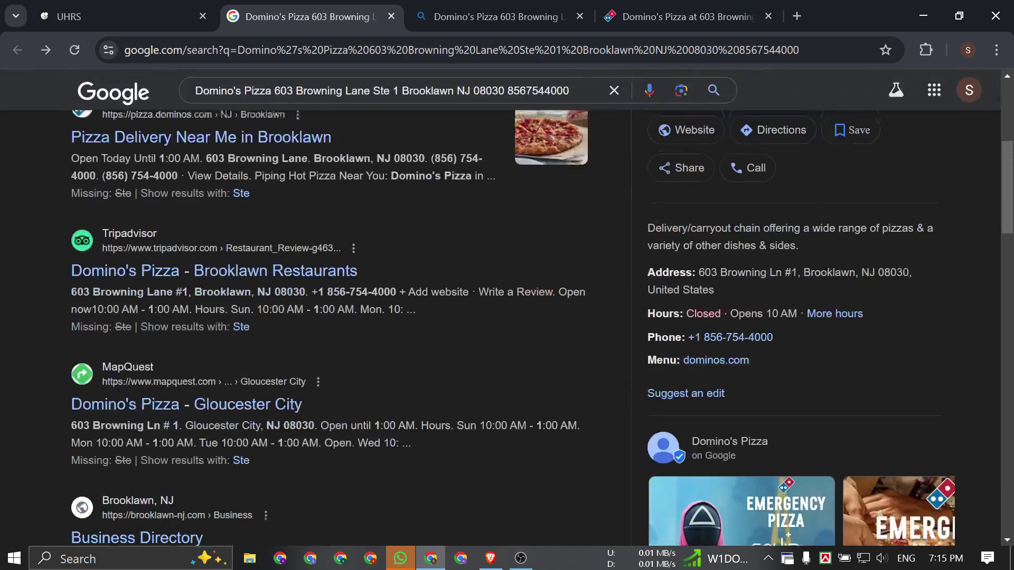
click(137, 7)
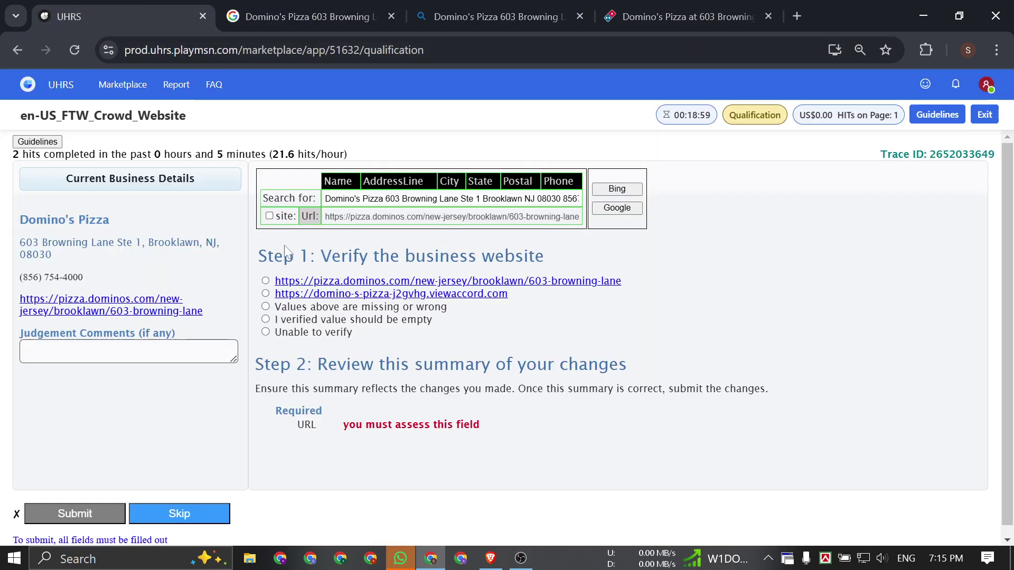
drag(220, 242, 56, 255)
key(ctrl+c)
click(19, 244)
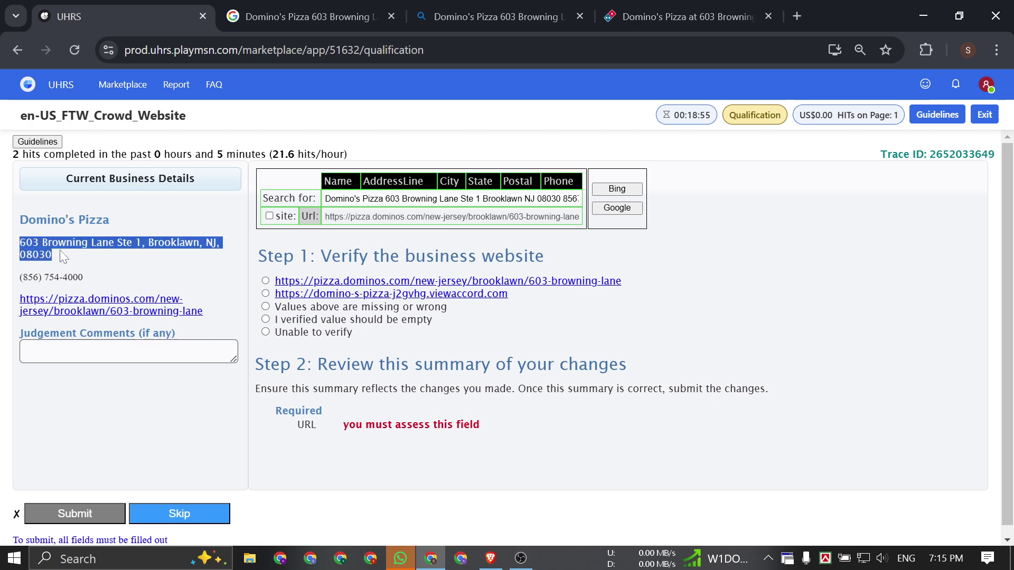
click(285, 6)
key(ctrl+f)
key(ctrl+v)
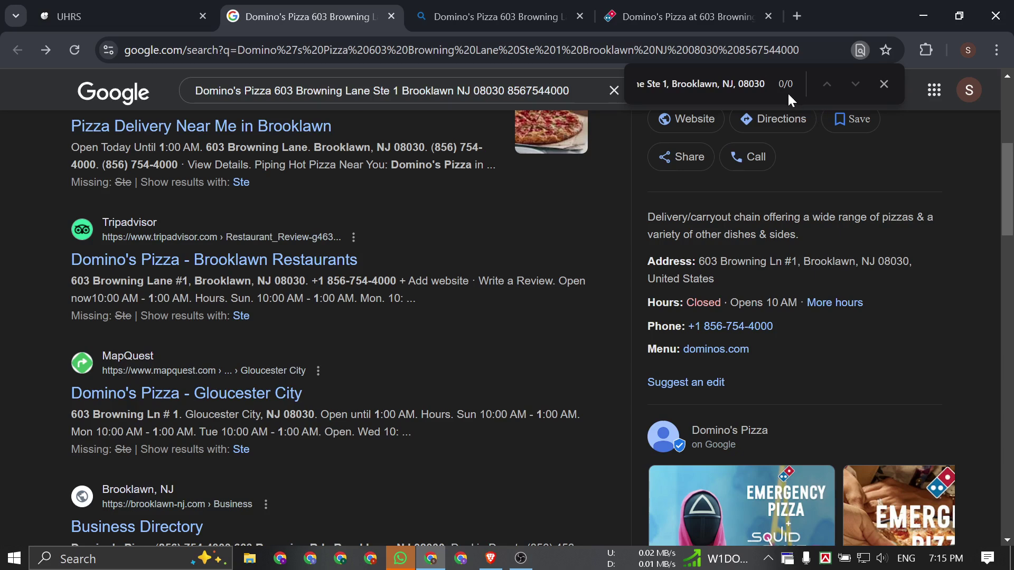
key(BackSpace)
key(BackSpace)
key(BackSpace)
key(BackSpace)
key(BackSpace)
key(BackSpace)
key(BackSpace)
key(BackSpace)
key(BackSpace)
key(BackSpace)
key(BackSpace)
key(BackSpace)
key(BackSpace)
key(BackSpace)
key(BackSpace)
key(BackSpace)
key(BackSpace)
key(BackSpace)
key(BackSpace)
key(BackSpace)
key(BackSpace)
key(BackSpace)
key(BackSpace)
key(BackSpace)
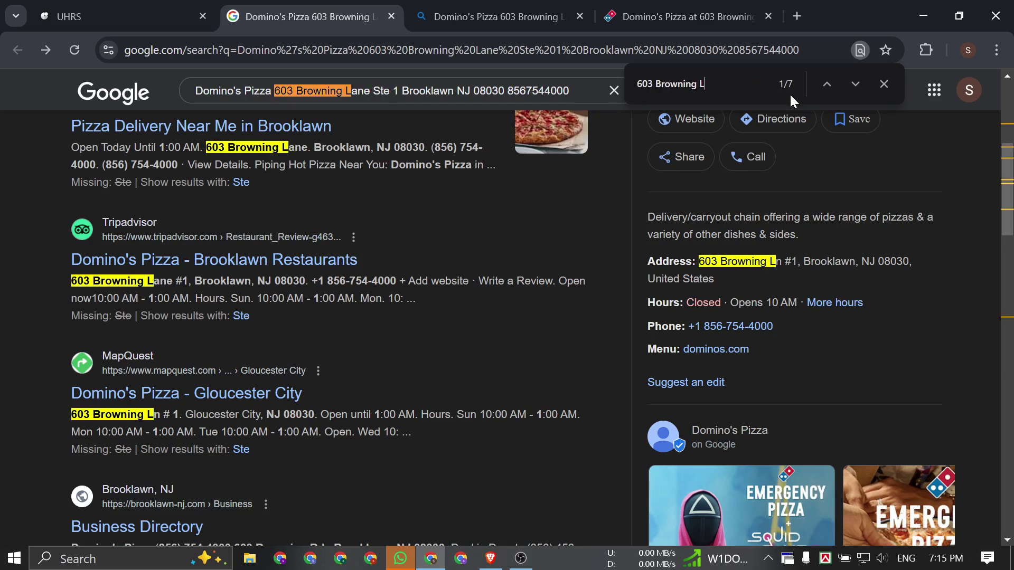
click(885, 84)
click(494, 16)
scroll(488, 250, up, 3)
key(ctrl+plus)
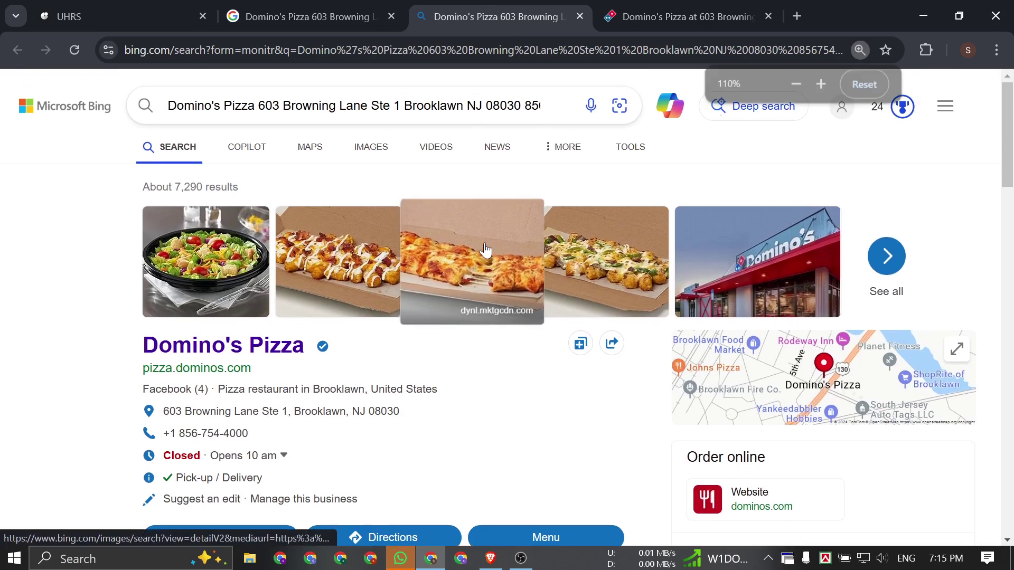
key(ctrl+f)
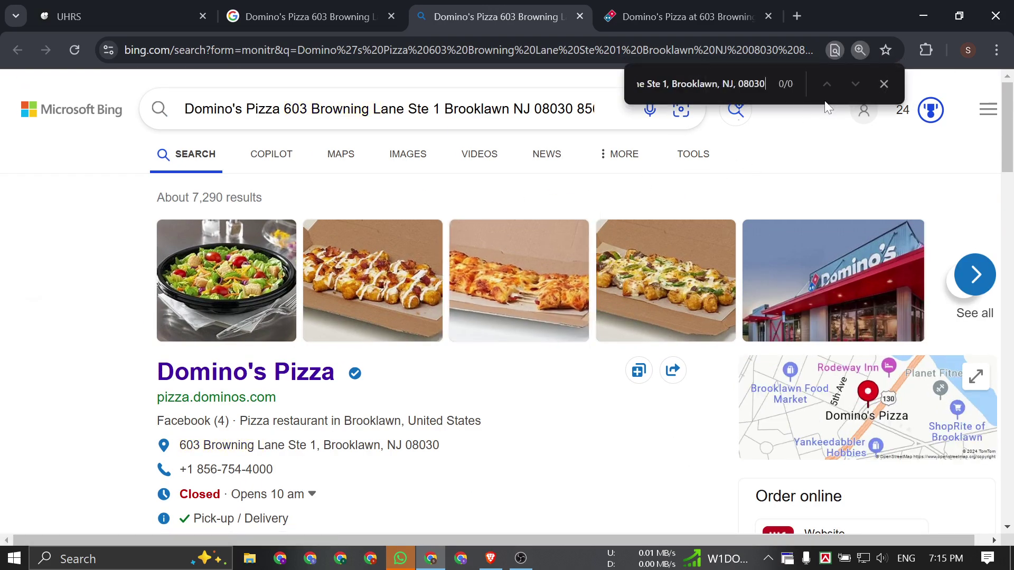
key(BackSpace)
key(BackSpace)
key(BackSpace)
key(BackSpace)
key(BackSpace)
key(BackSpace)
key(BackSpace)
key(BackSpace)
key(BackSpace)
key(BackSpace)
key(BackSpace)
key(BackSpace)
key(BackSpace)
key(BackSpace)
key(BackSpace)
key(BackSpace)
key(BackSpace)
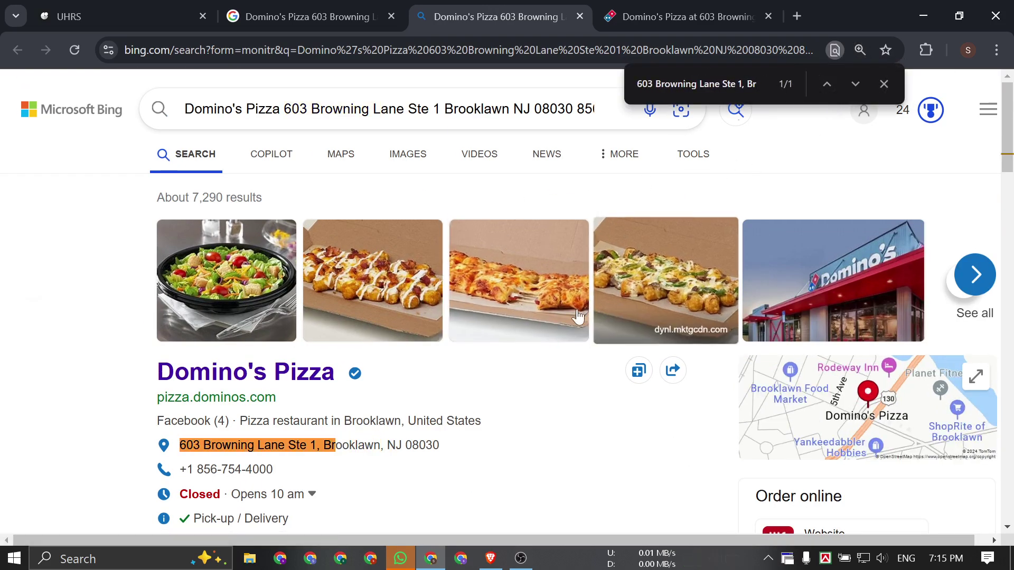
scroll(528, 330, down, 1)
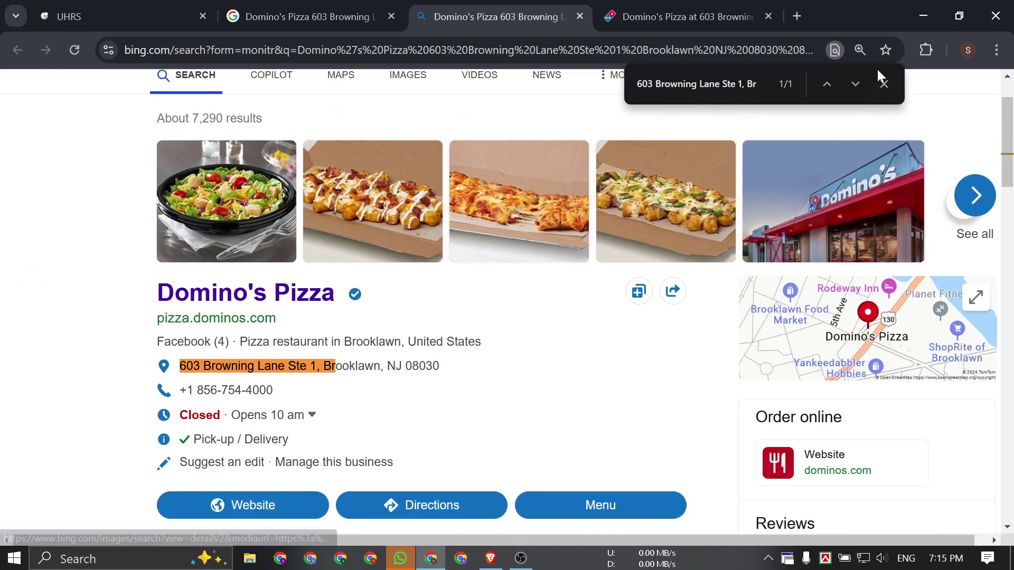
click(884, 83)
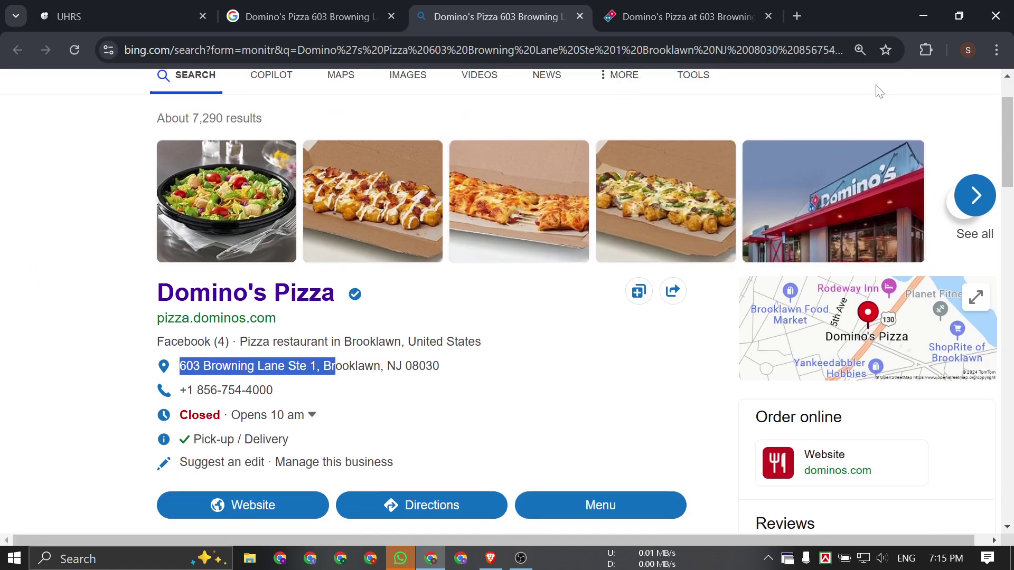
click(480, 372)
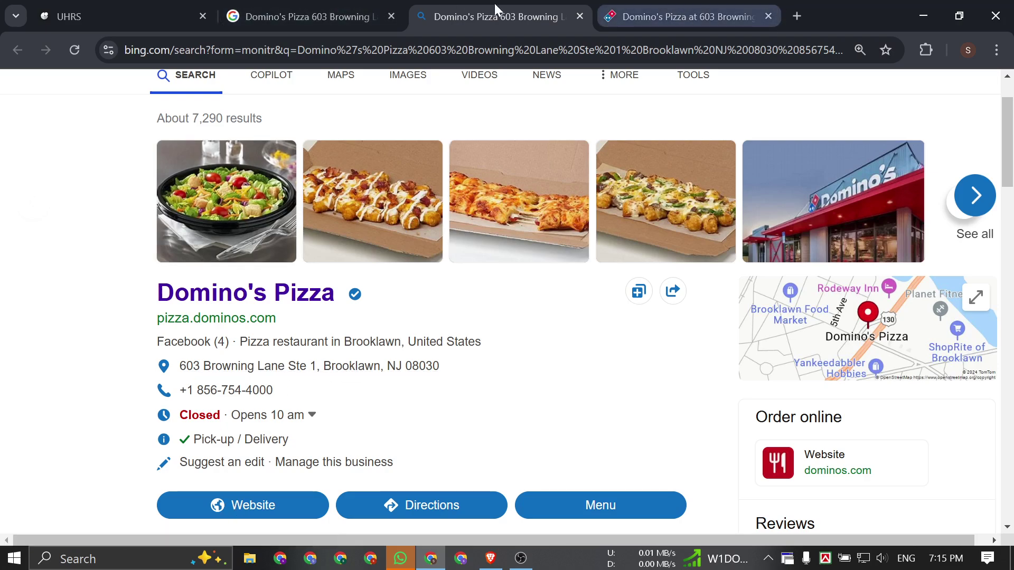
key(ctrl+shift+Tab)
click(682, 9)
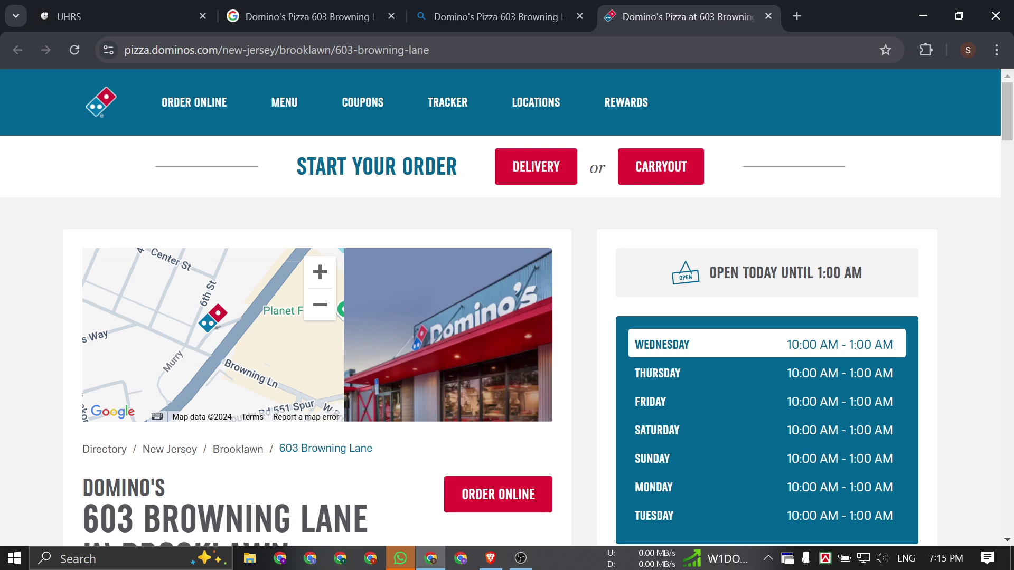
click(140, 13)
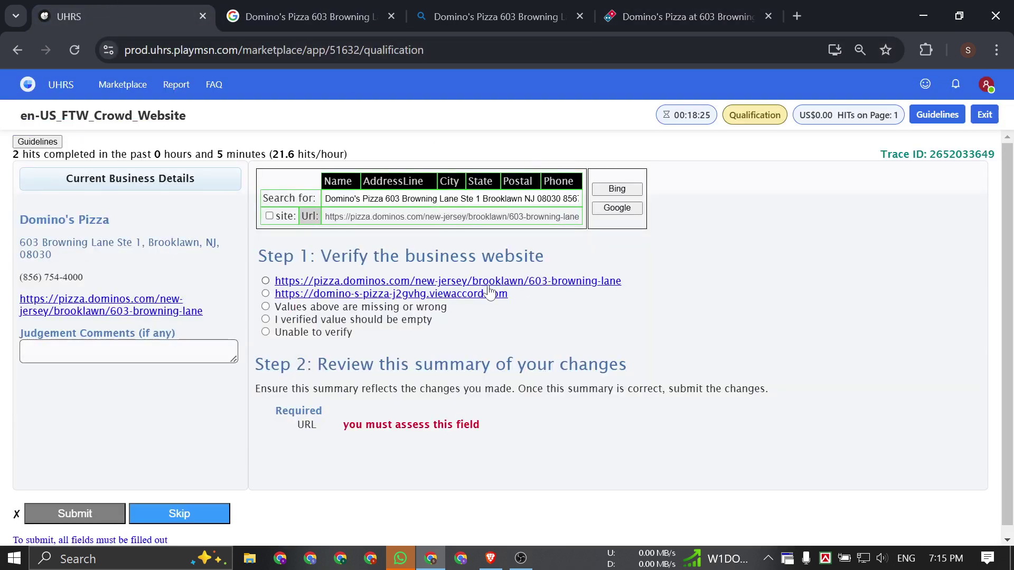
Mark the Domino's store URL as correct, add it as evidence and submit.
click(265, 280)
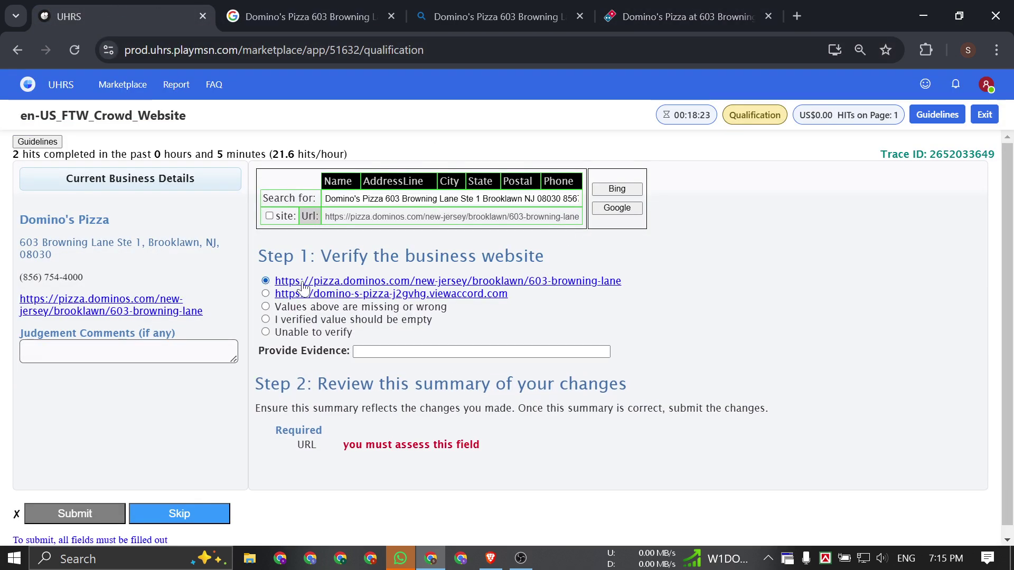
drag(301, 281, 475, 351)
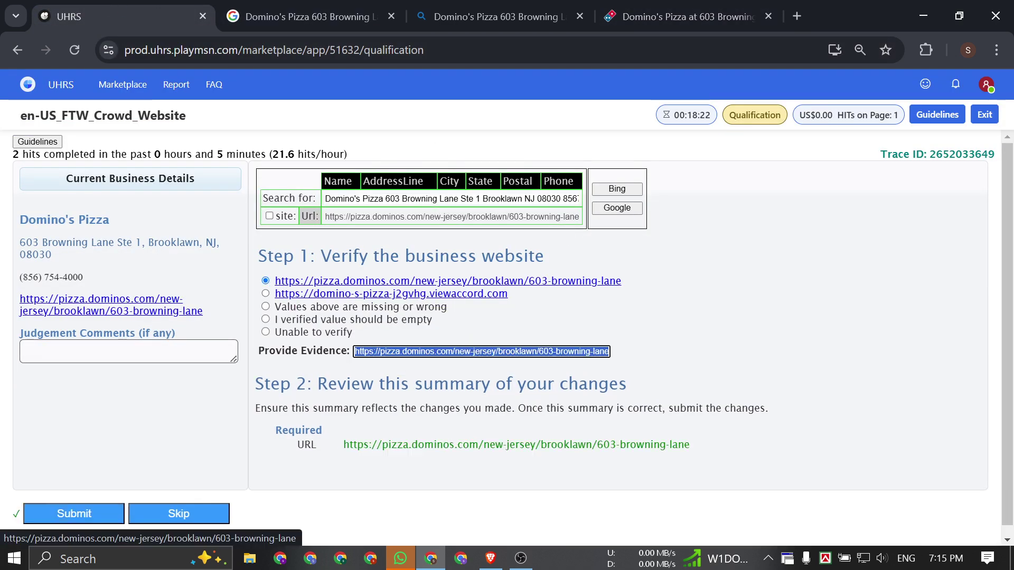
click(84, 508)
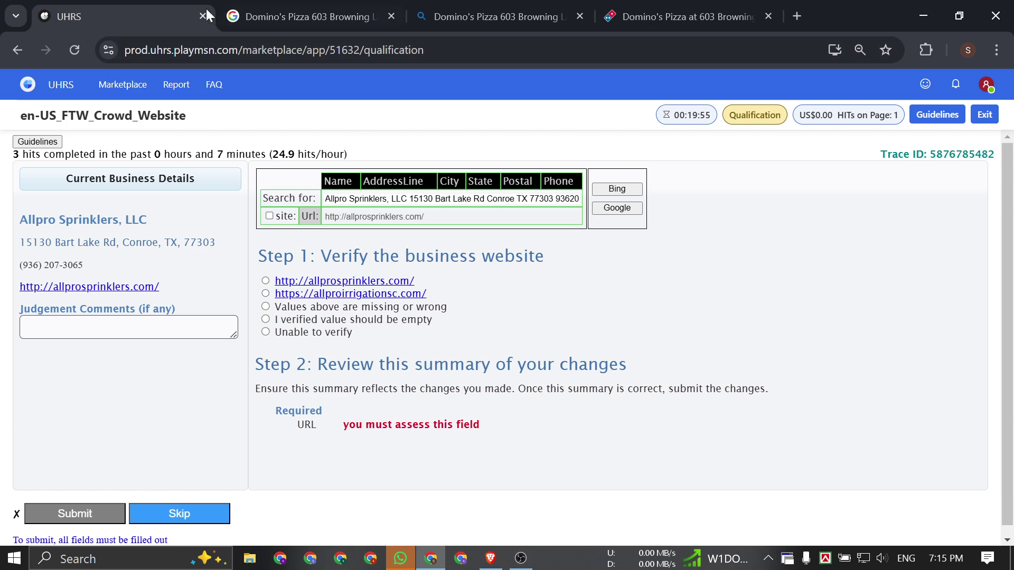
Close the other search tabs and search Allpro Sprinklers on Bing.
right_click(138, 9)
click(207, 293)
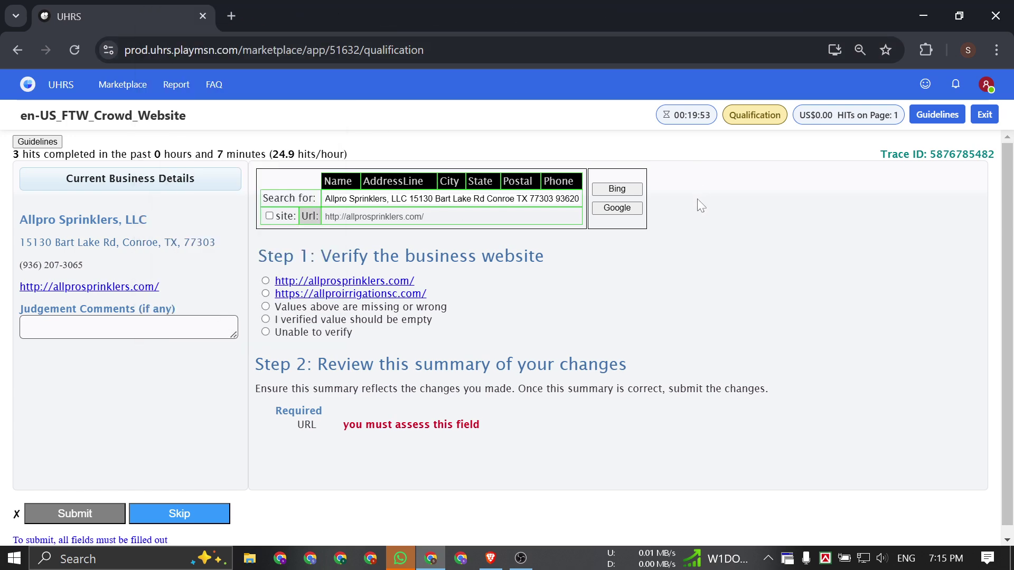
click(631, 191)
Search Allpro Sprinklers on Google and compare its results with Bing's.
click(188, 27)
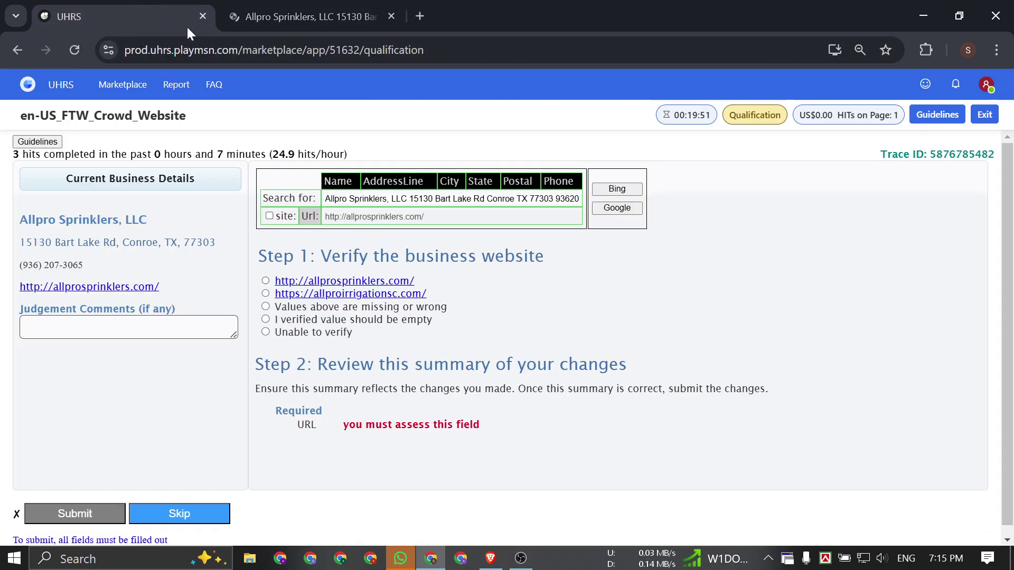
click(612, 211)
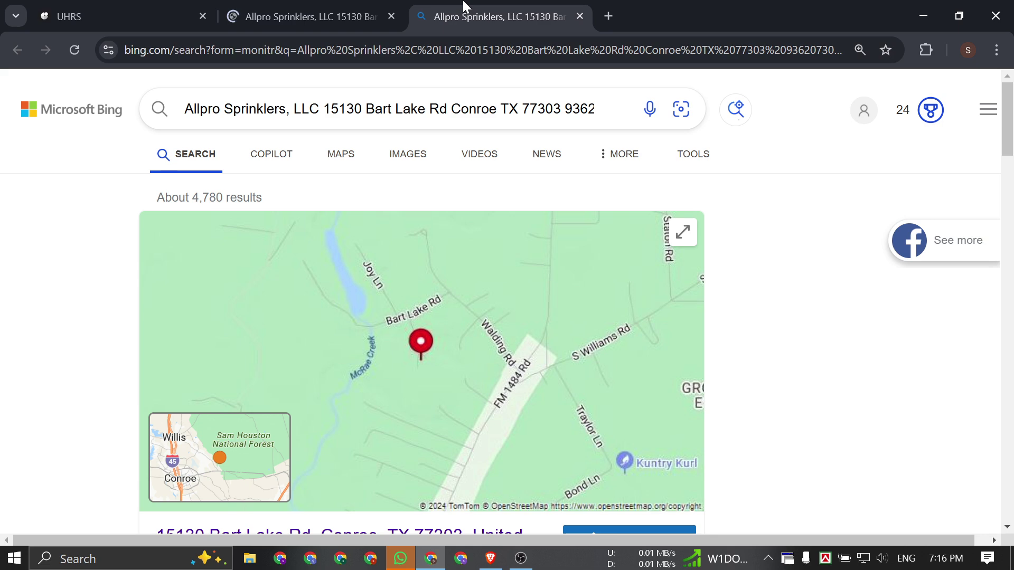
scroll(660, 279, down, 6)
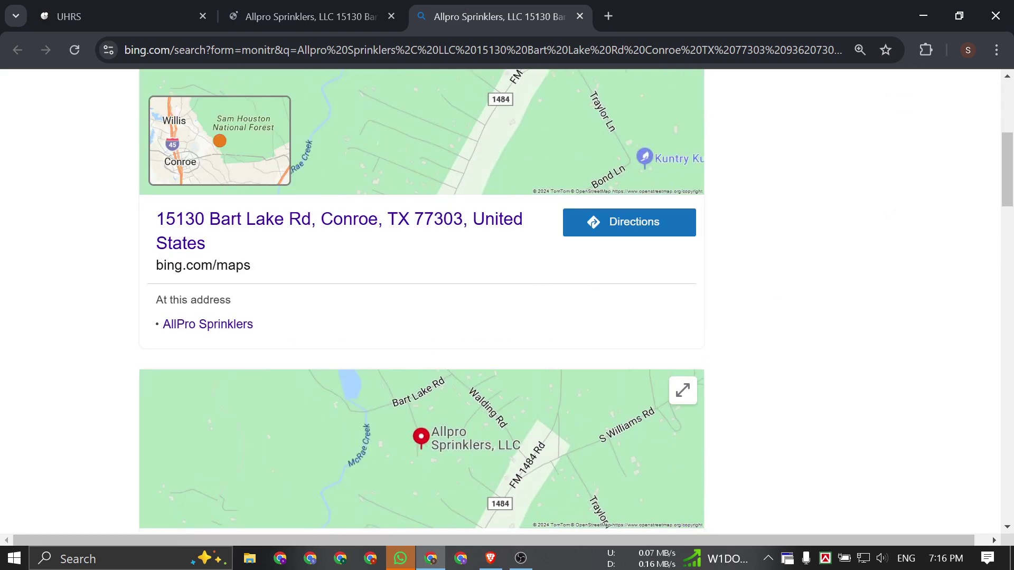
scroll(617, 276, down, 6)
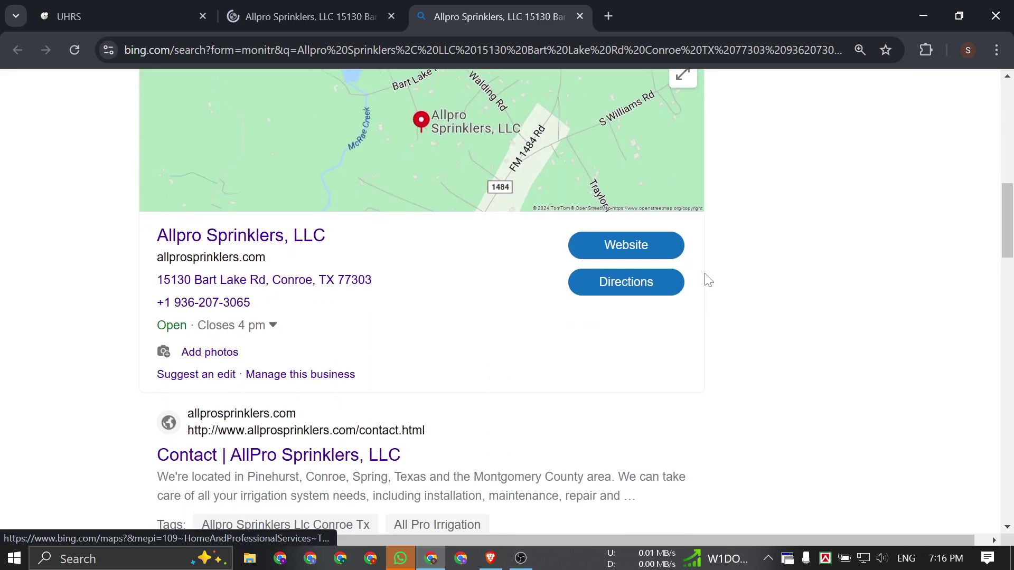
click(312, 16)
scroll(688, 214, down, 3)
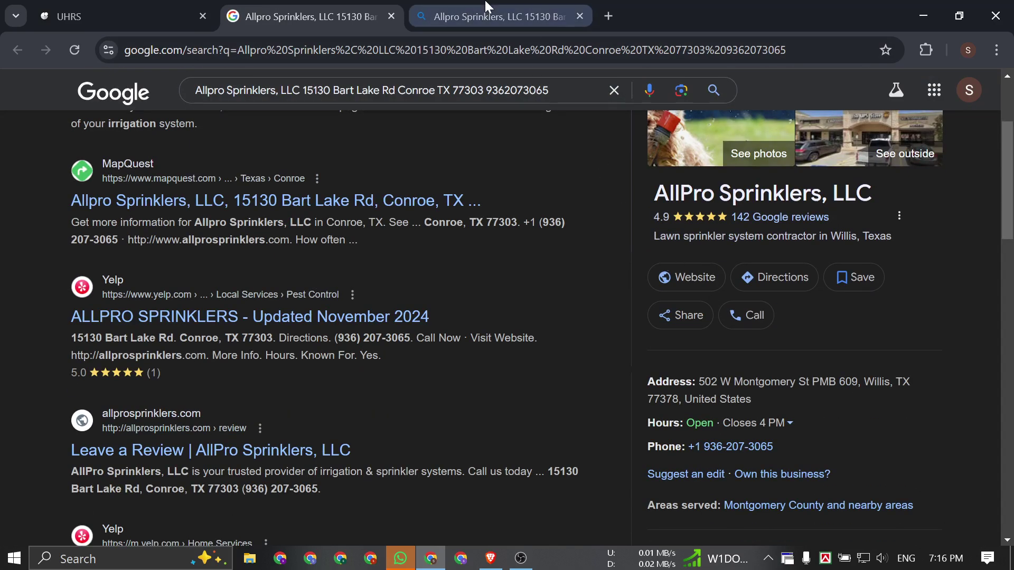
click(490, 17)
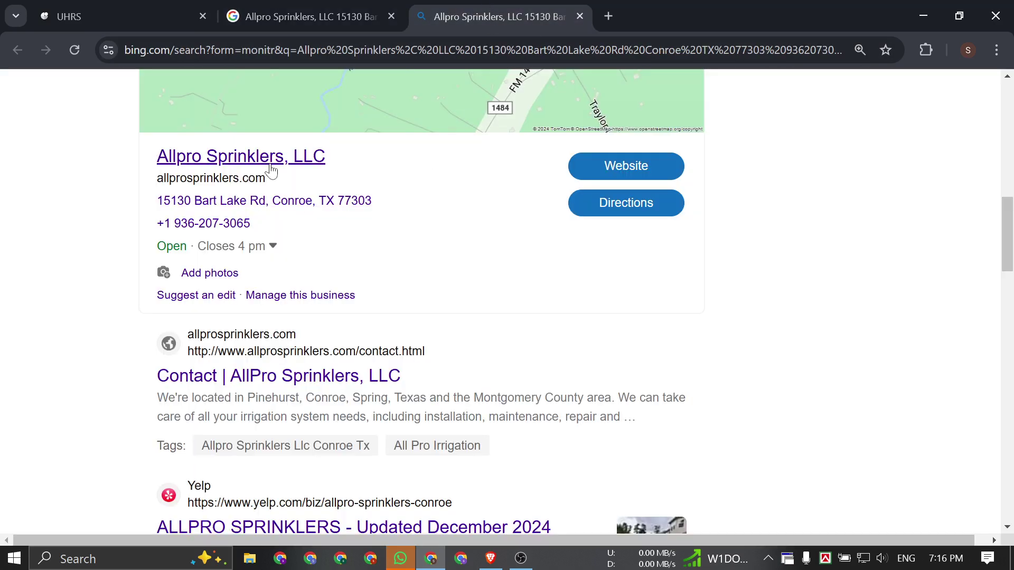
Open allprosprinklers.com from the Bing business listing.
click(109, 13)
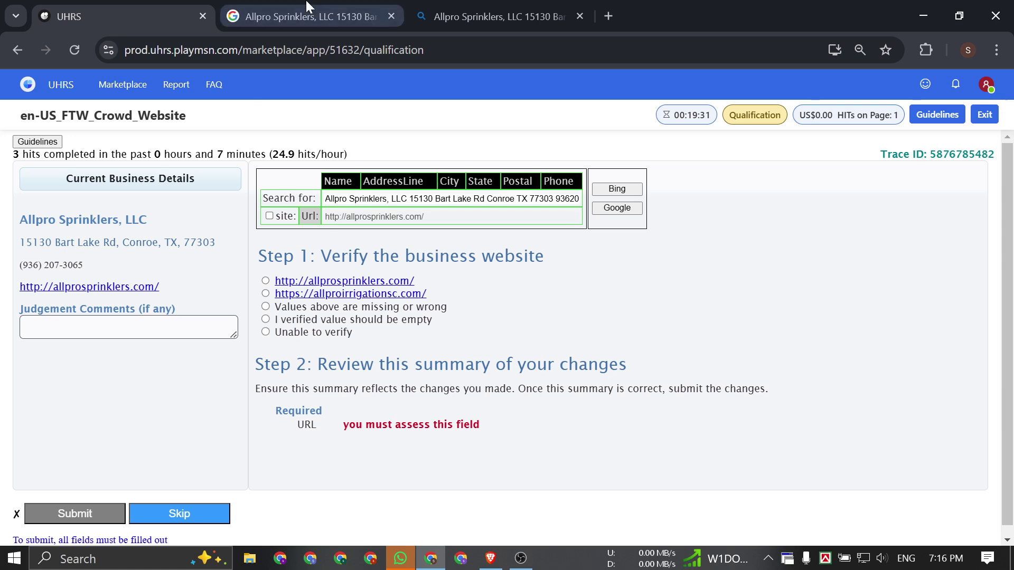
click(517, 13)
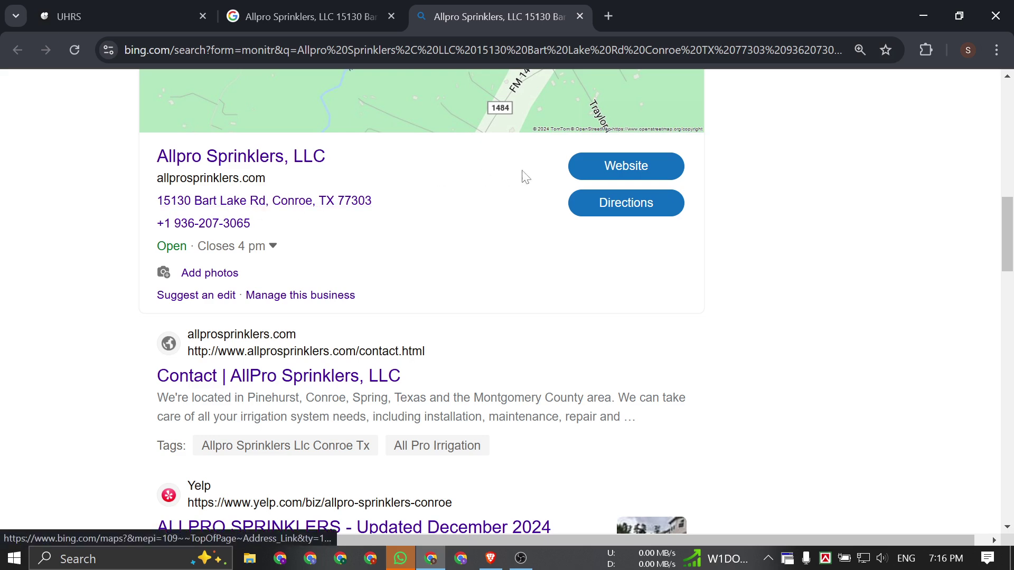
click(617, 166)
Check the page opened from Bing, then open allprosprinklers.com from Google's listing.
click(69, 13)
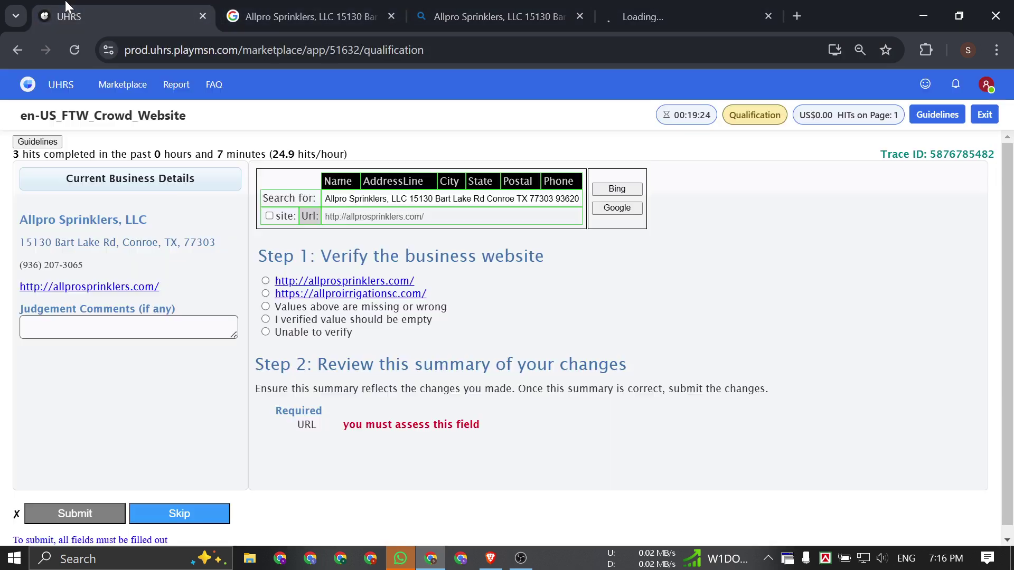
click(654, 7)
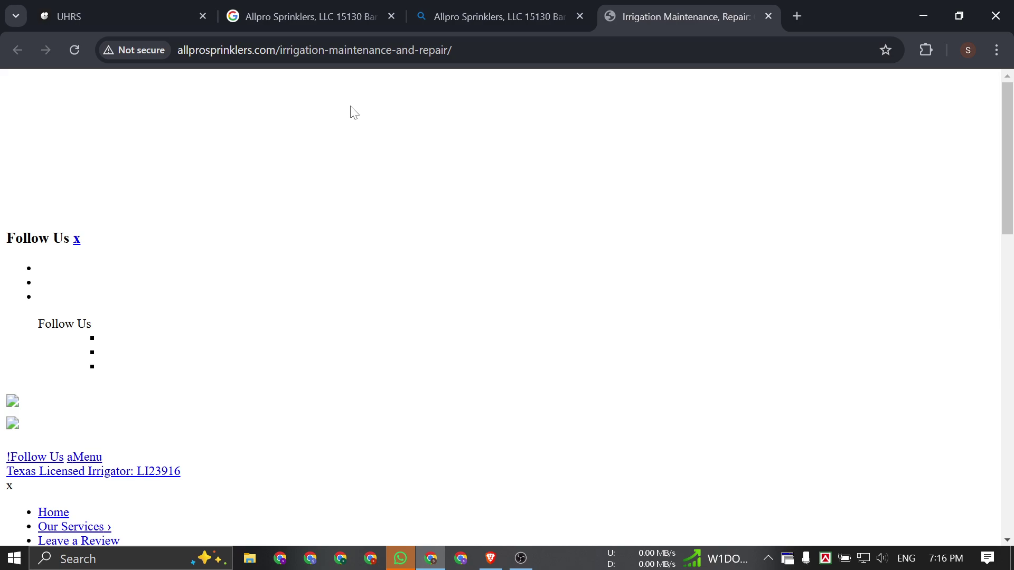
scroll(351, 111, down, 10)
scroll(507, 306, up, 10)
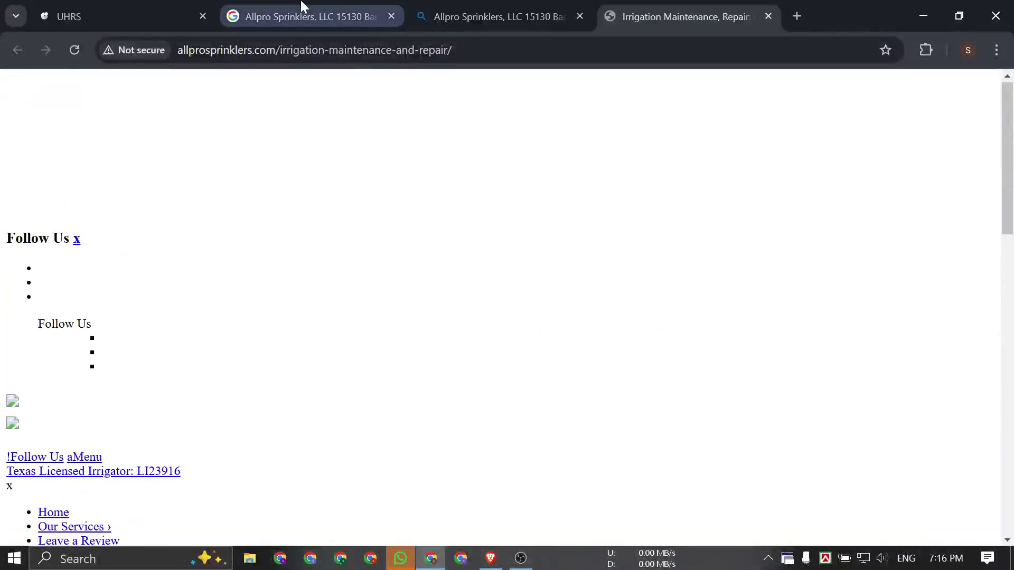
click(301, 8)
click(689, 288)
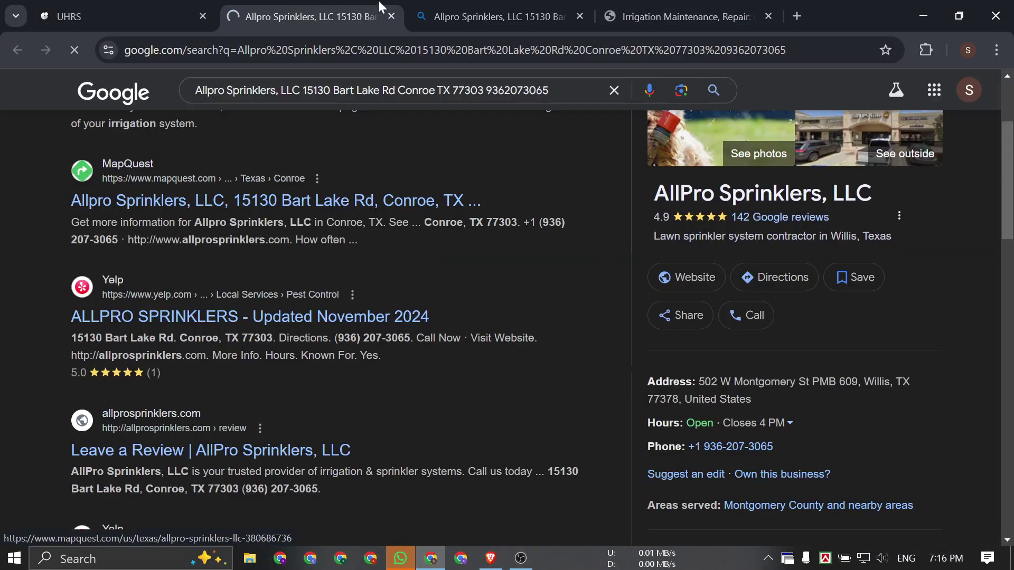
Compare the allprosprinklers.com homepage with the irrigation maintenance page.
drag(655, 6, 493, 7)
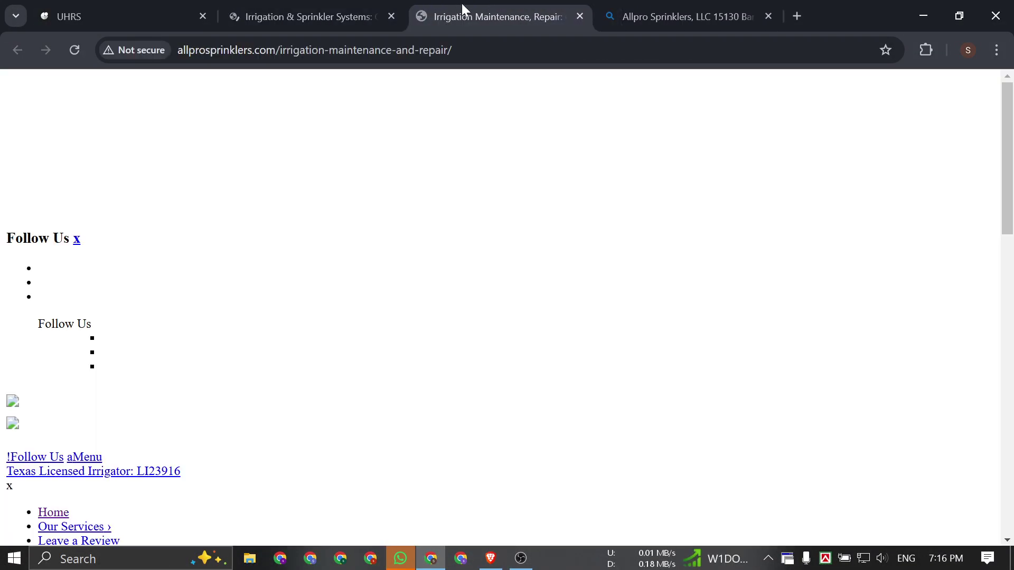
click(289, 4)
click(499, 6)
click(345, 6)
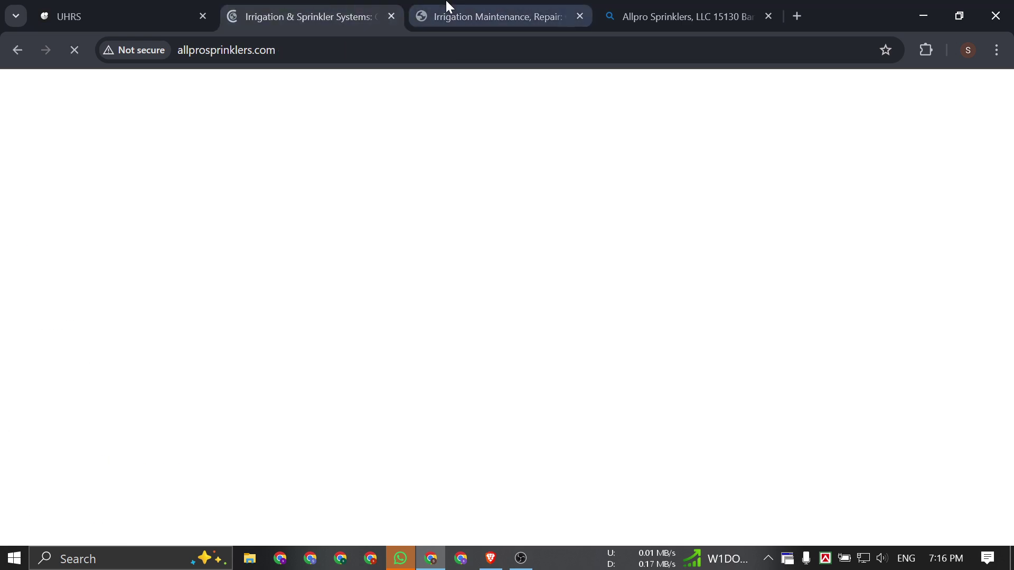
click(446, 6)
click(311, 7)
click(120, 5)
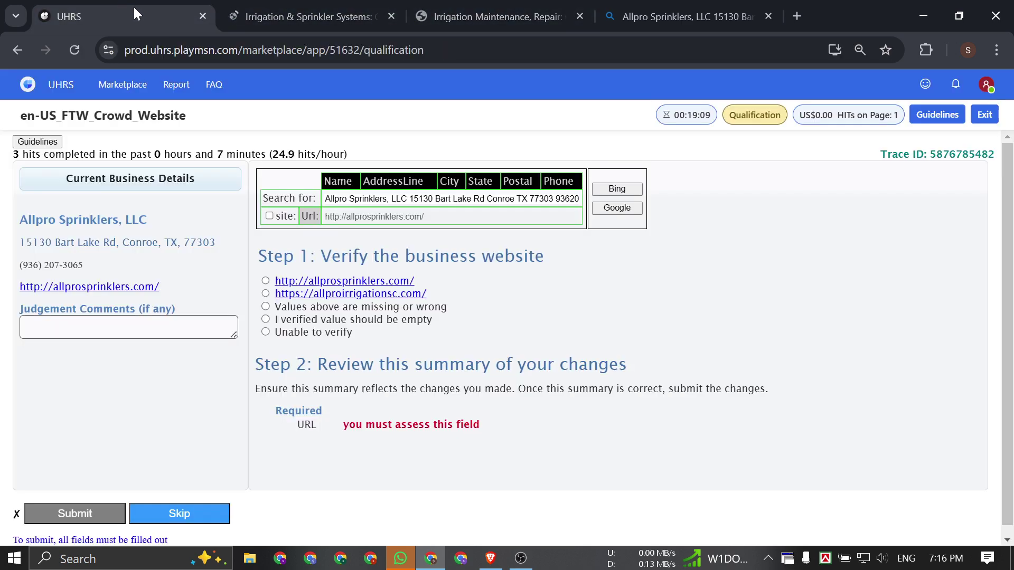
click(326, 6)
click(446, 6)
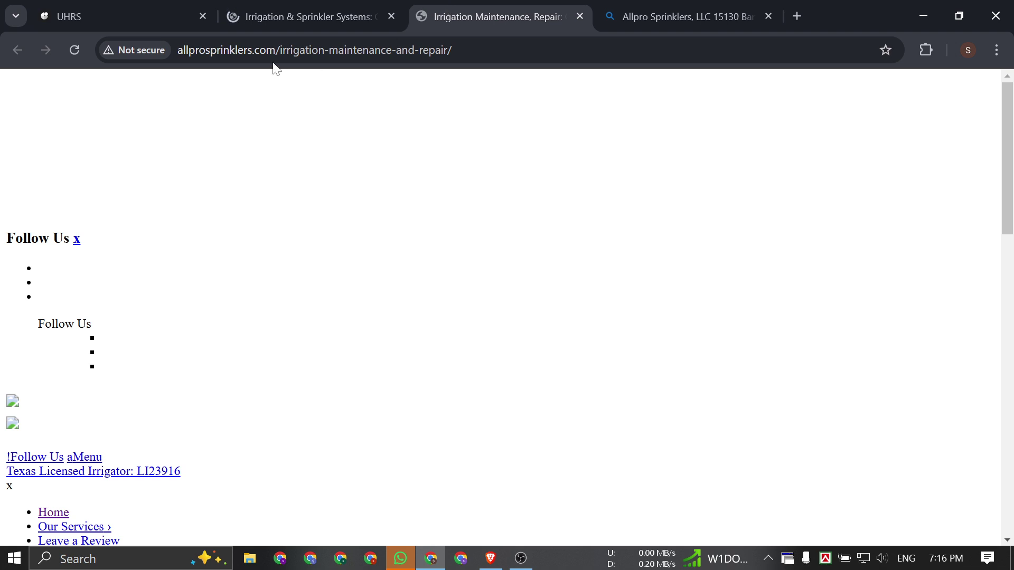
Copy the AllPro Sprinklers homepage address and return to the UHRS task.
click(331, 17)
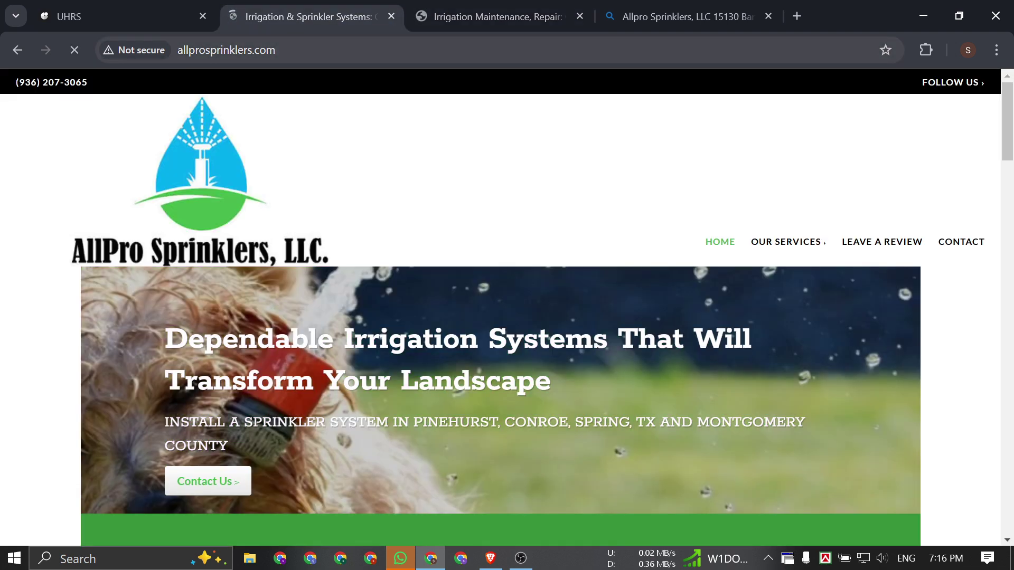
key(ctrl+l)
key(ctrl+c)
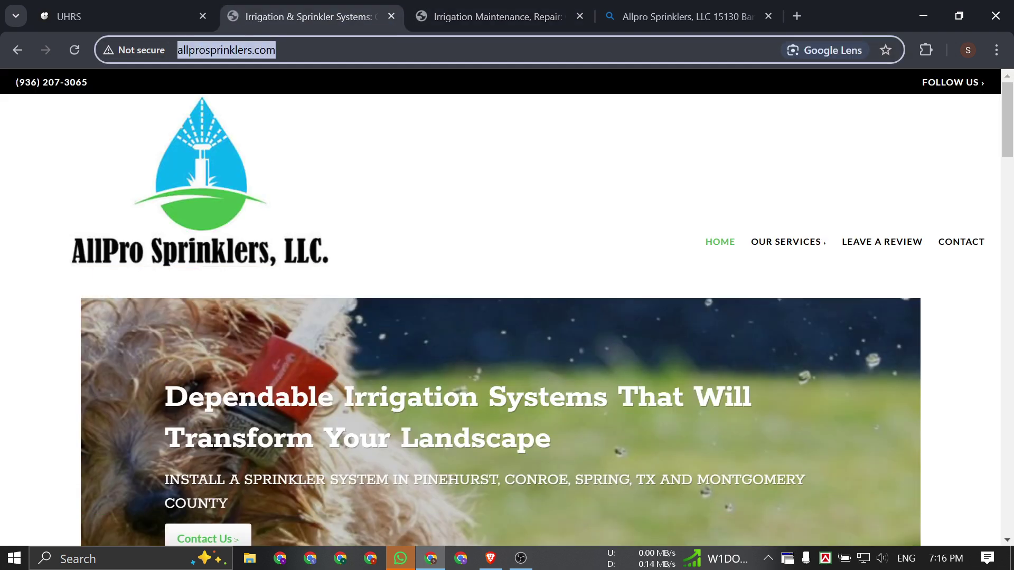
click(158, 13)
Find allprosprinklers.com on the page, select it as verified with the link as evidence, and submit.
key(ctrl+f)
key(ctrl+v)
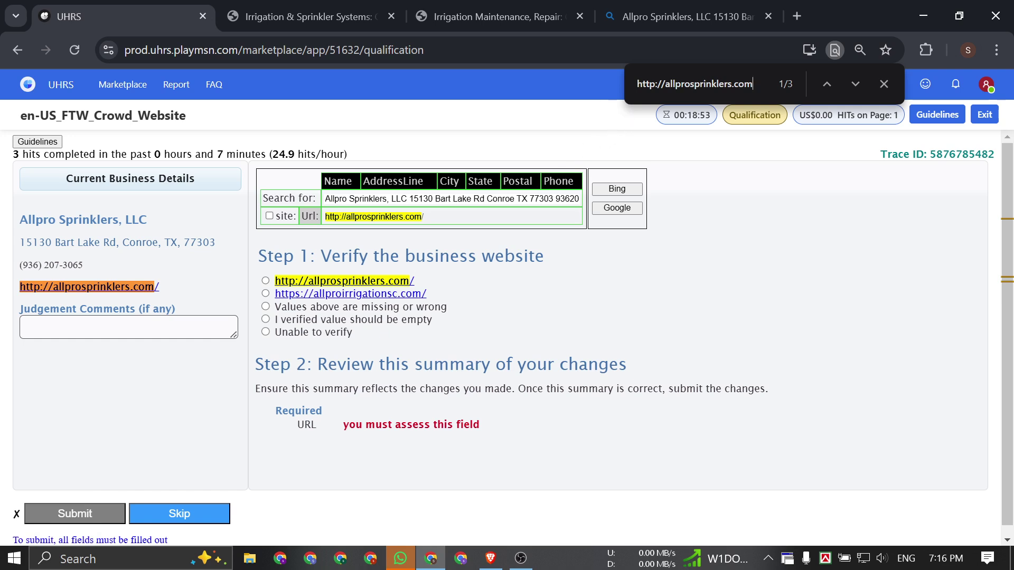
key(BackSpace)
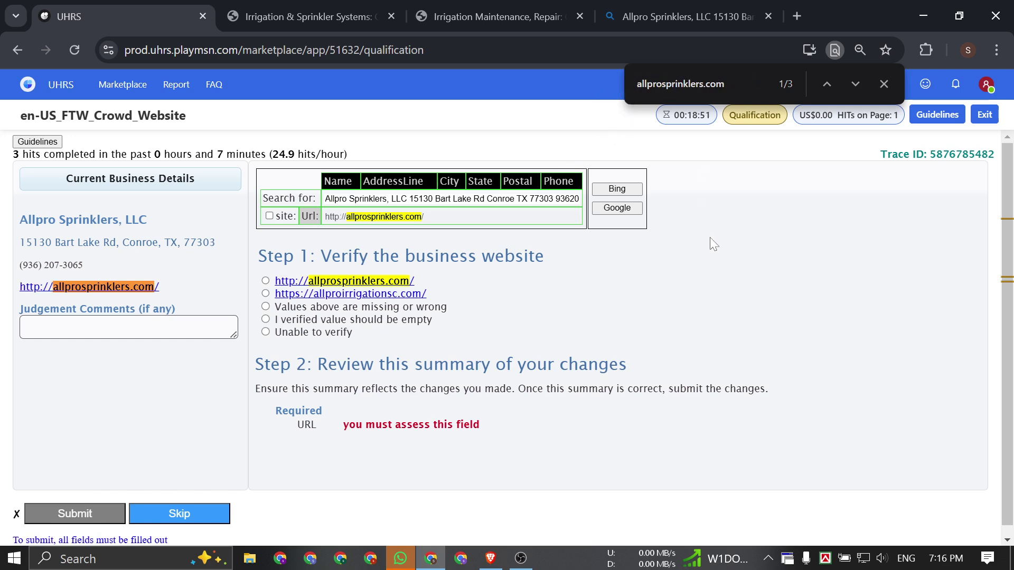
click(266, 281)
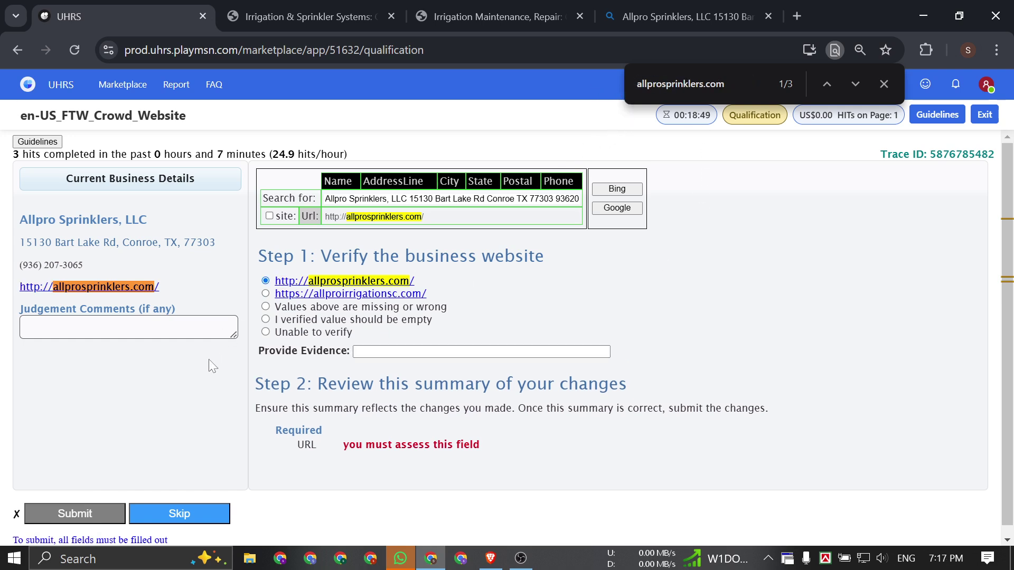
drag(340, 282, 407, 352)
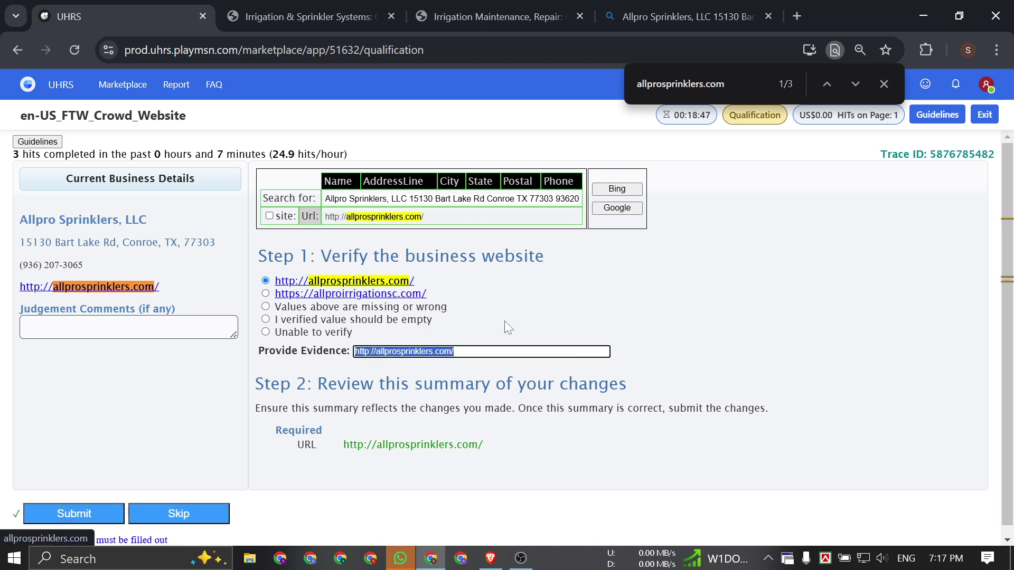
click(885, 84)
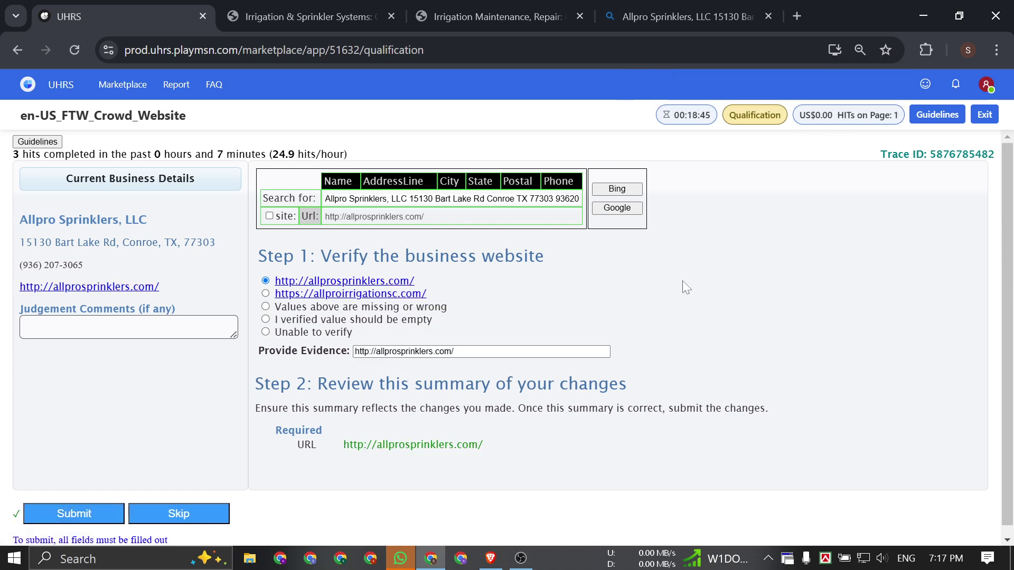
click(62, 508)
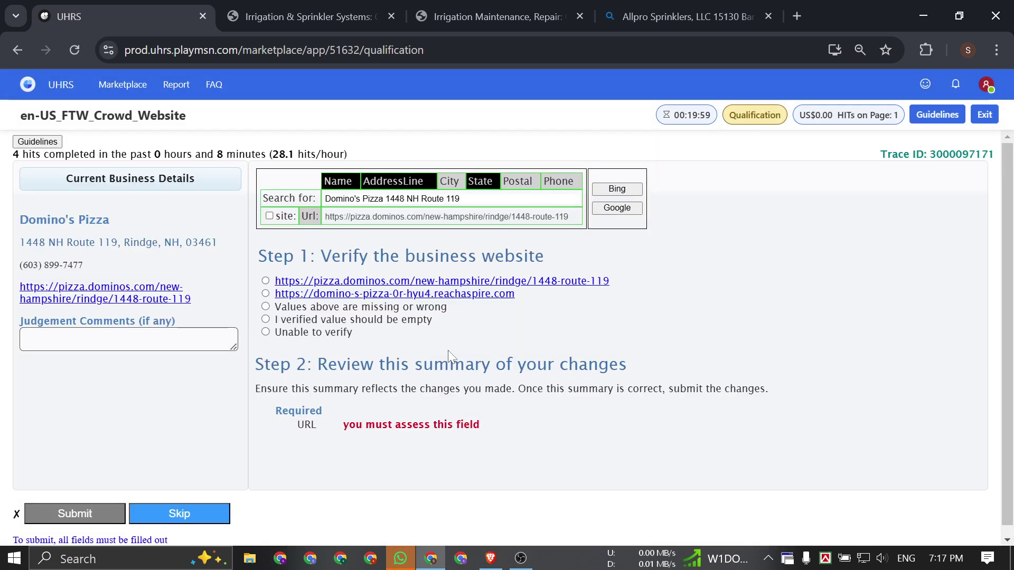
Add Rindge, 03461 and the phone number to the Domino's query, then close the other tabs.
drag(139, 221, 19, 219)
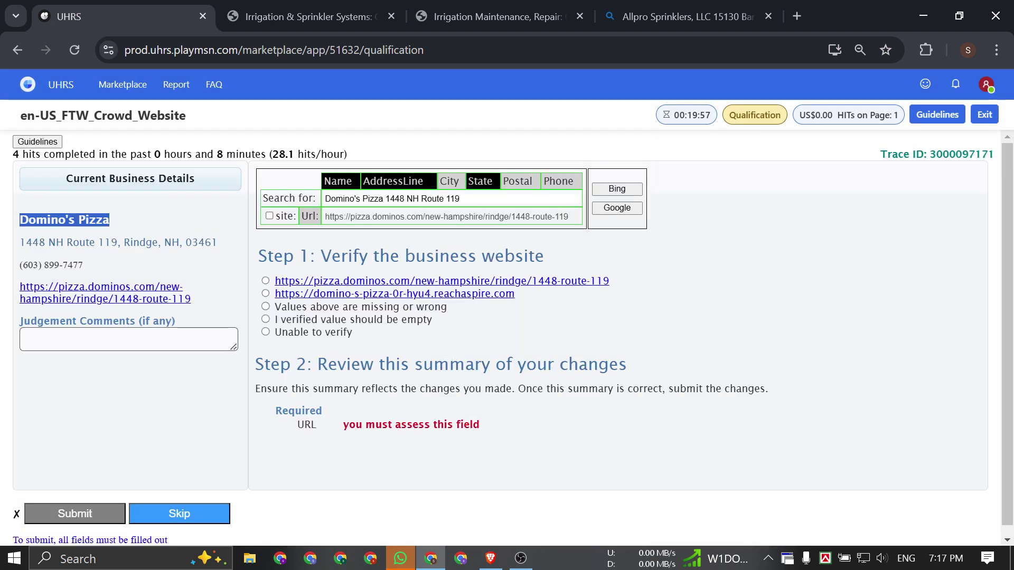
click(138, 221)
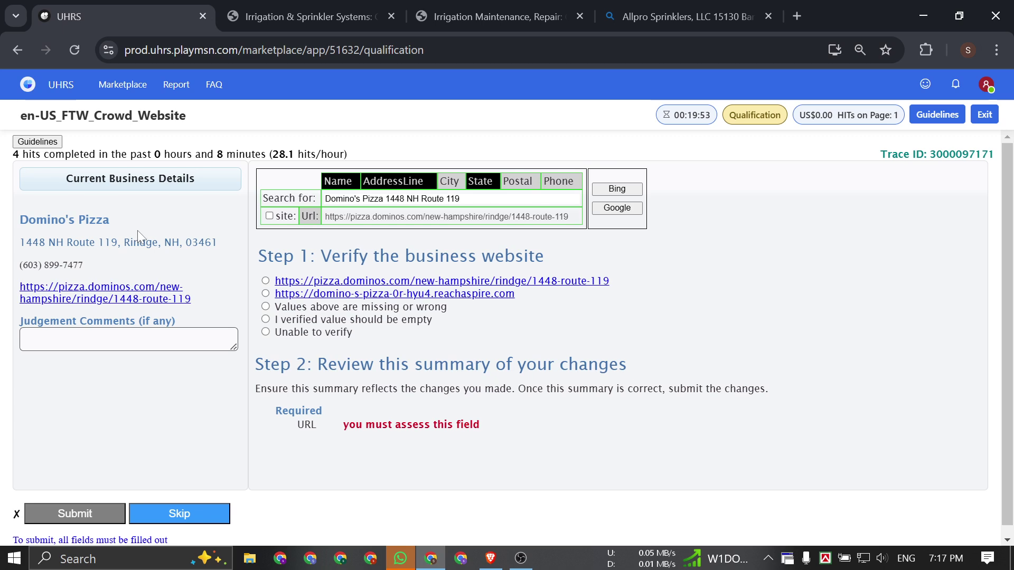
click(450, 182)
click(505, 184)
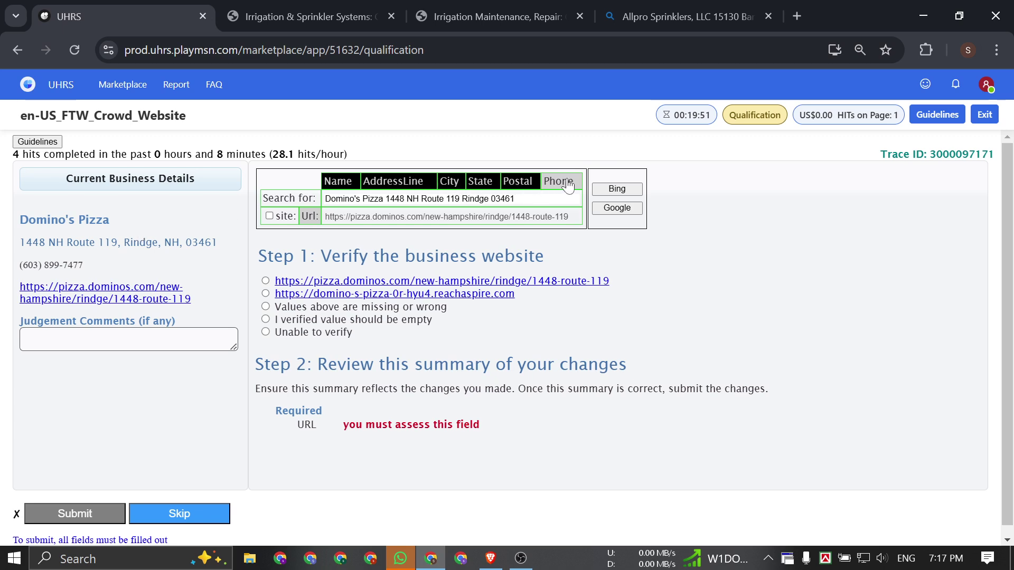
click(559, 182)
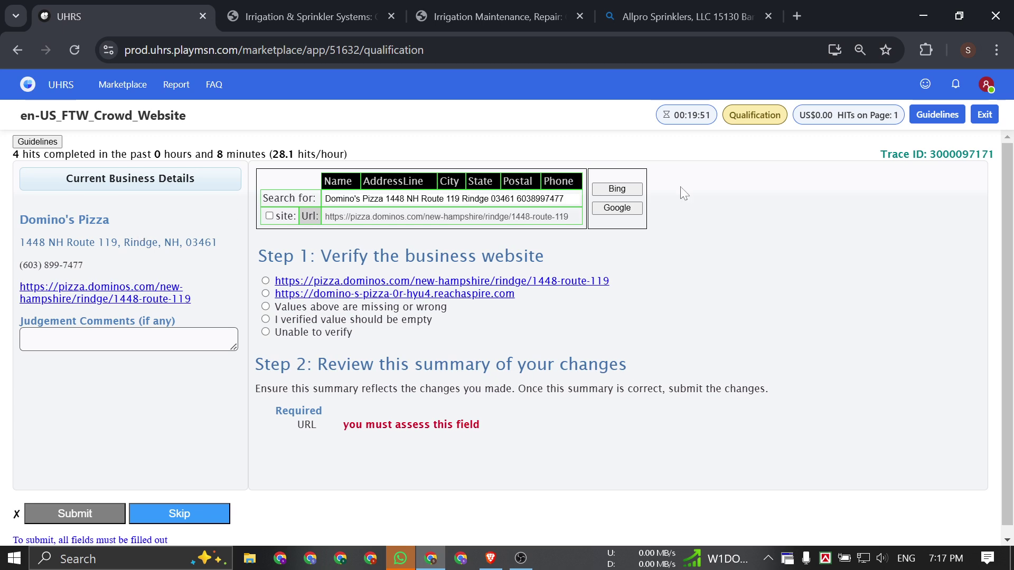
right_click(166, 6)
click(264, 309)
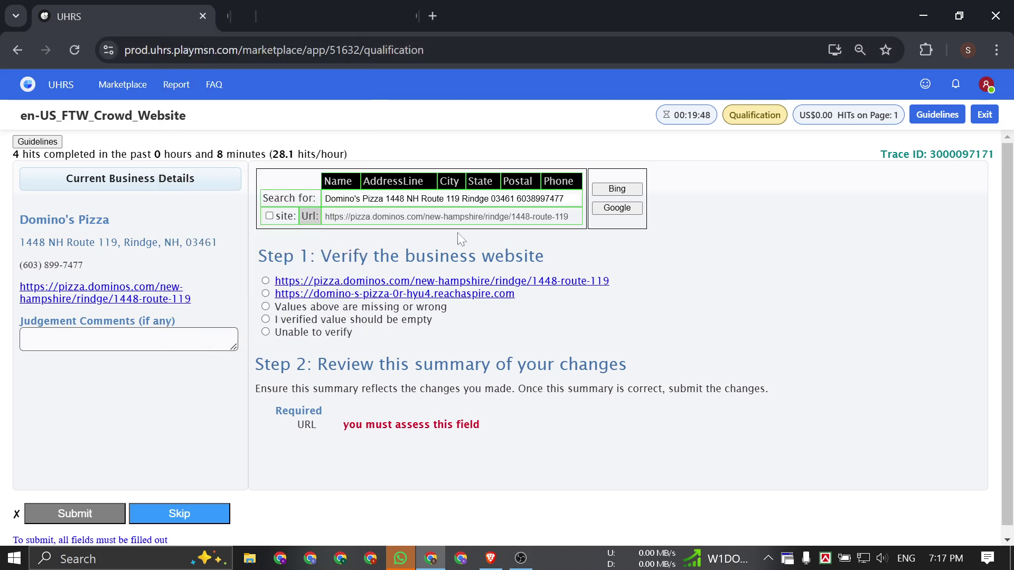
Search the Domino's Rindge details on Bing and Google and review the Bing results.
click(616, 189)
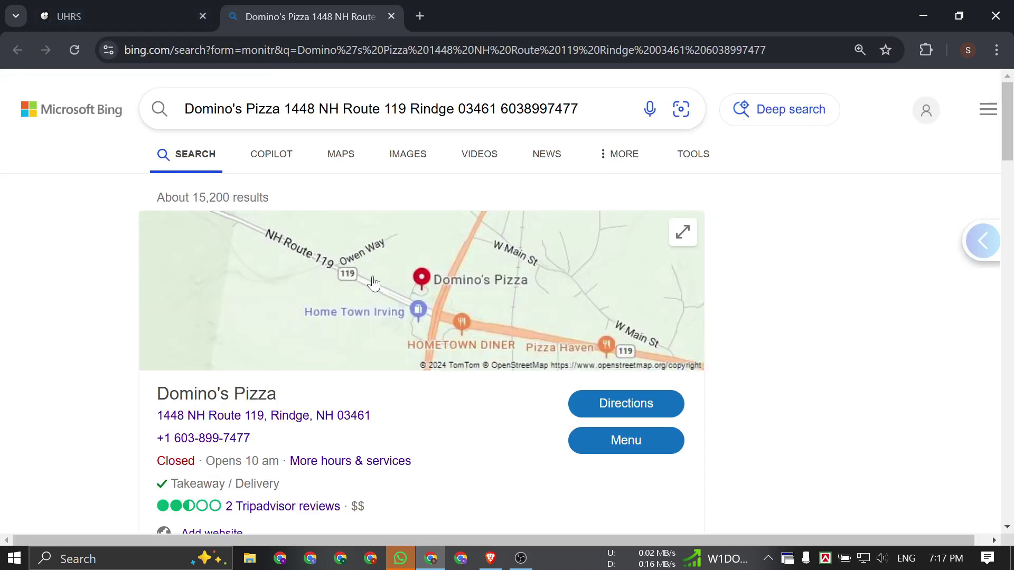
click(138, 8)
click(616, 209)
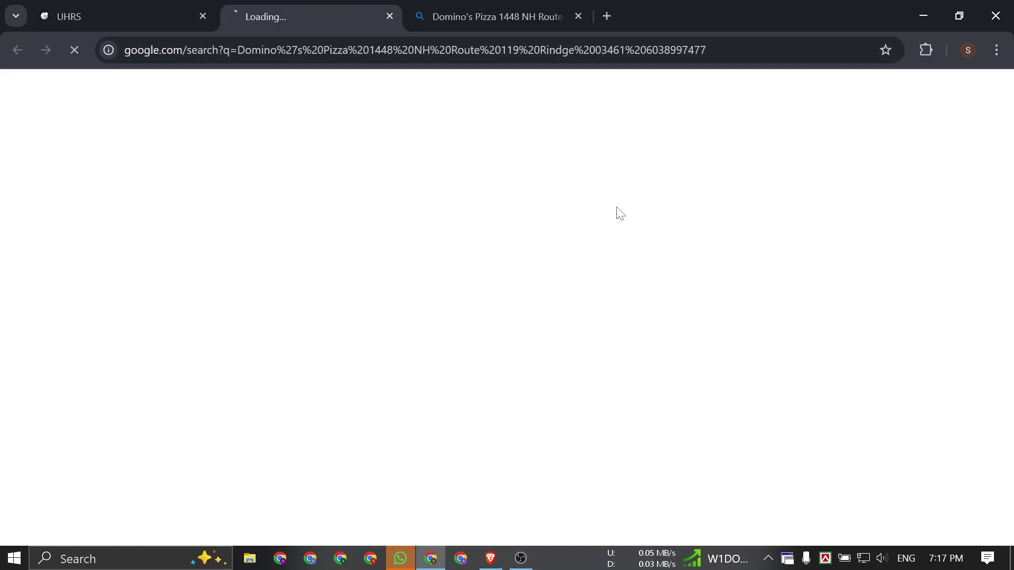
scroll(633, 219, down, 3)
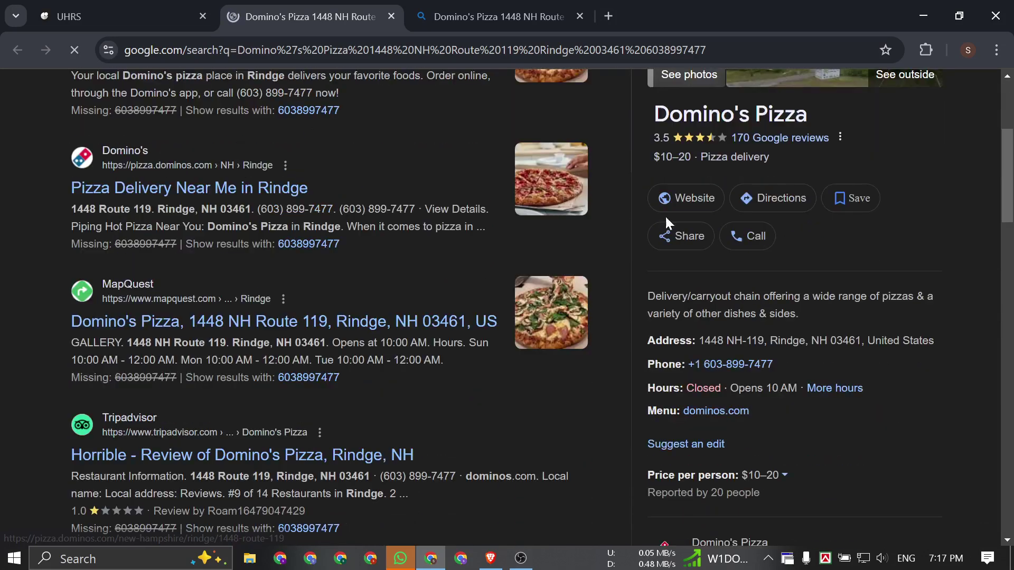
click(496, 16)
scroll(470, 281, down, 2)
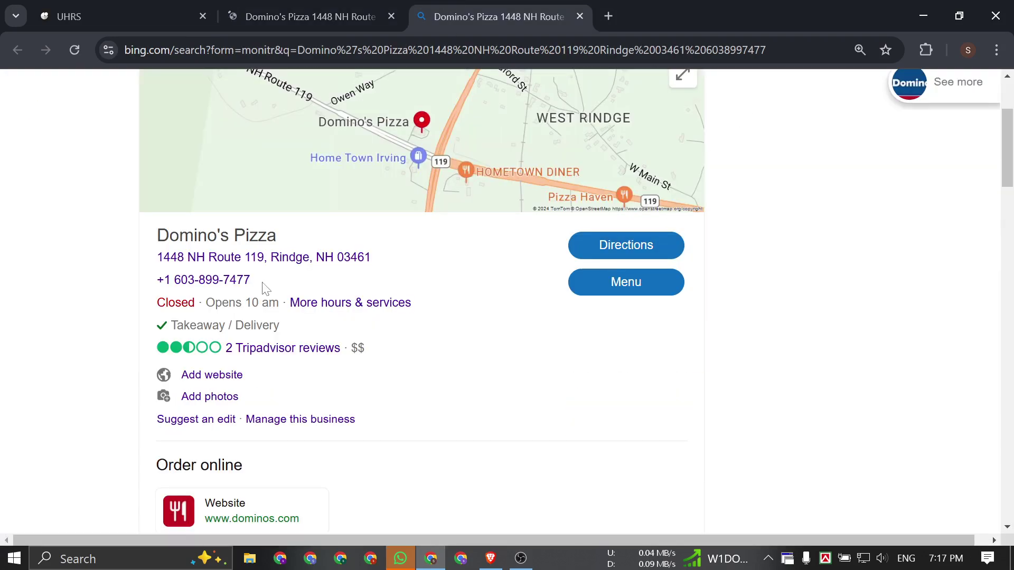
scroll(206, 261, down, 2)
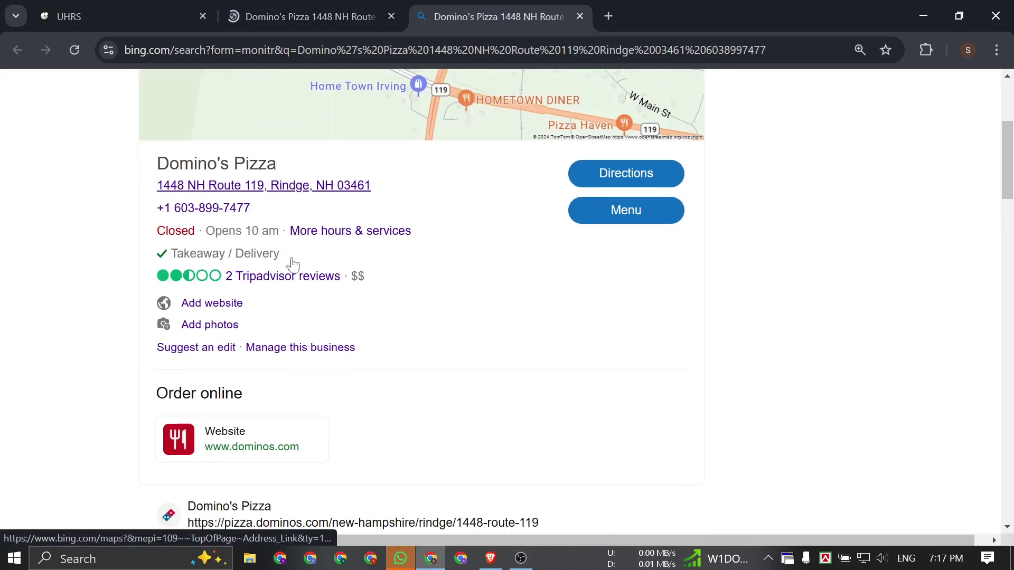
scroll(203, 264, down, 3)
scroll(430, 274, up, 3)
scroll(431, 274, down, 2)
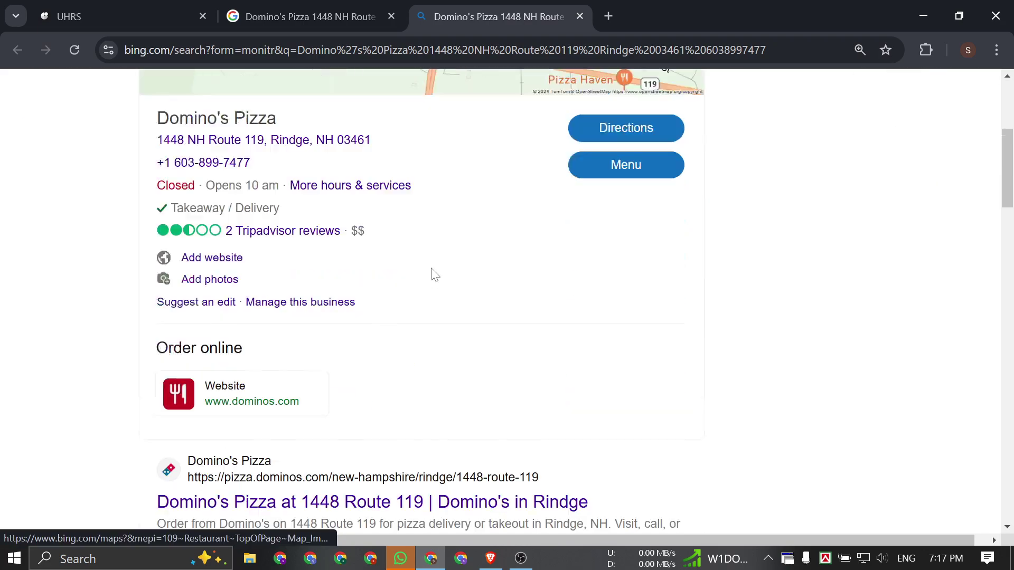
scroll(280, 356, down, 3)
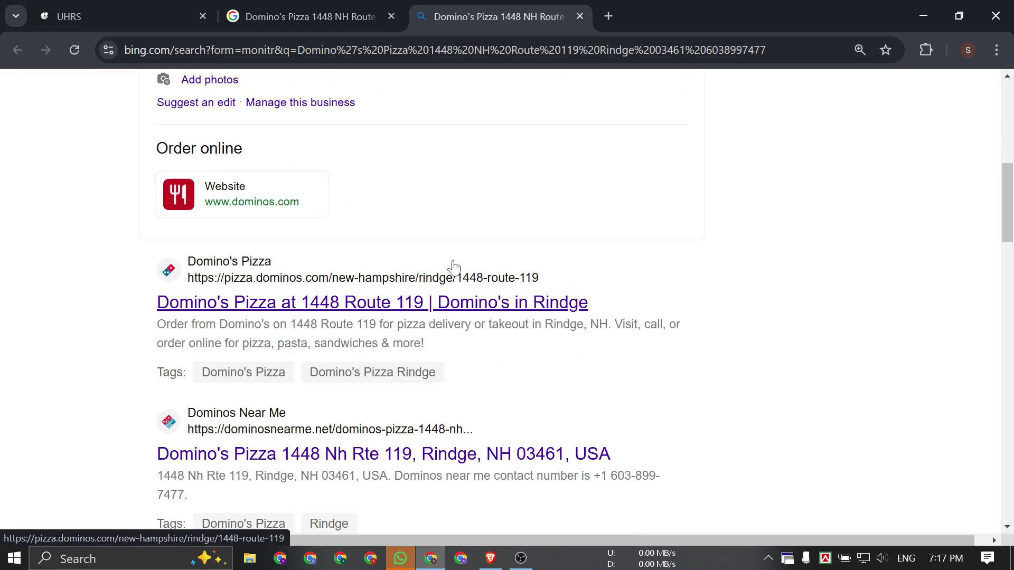
scroll(406, 195, up, 6)
Compare Google's Domino's listing at 1448 NH-119, Rindge against the UHRS task.
click(312, 7)
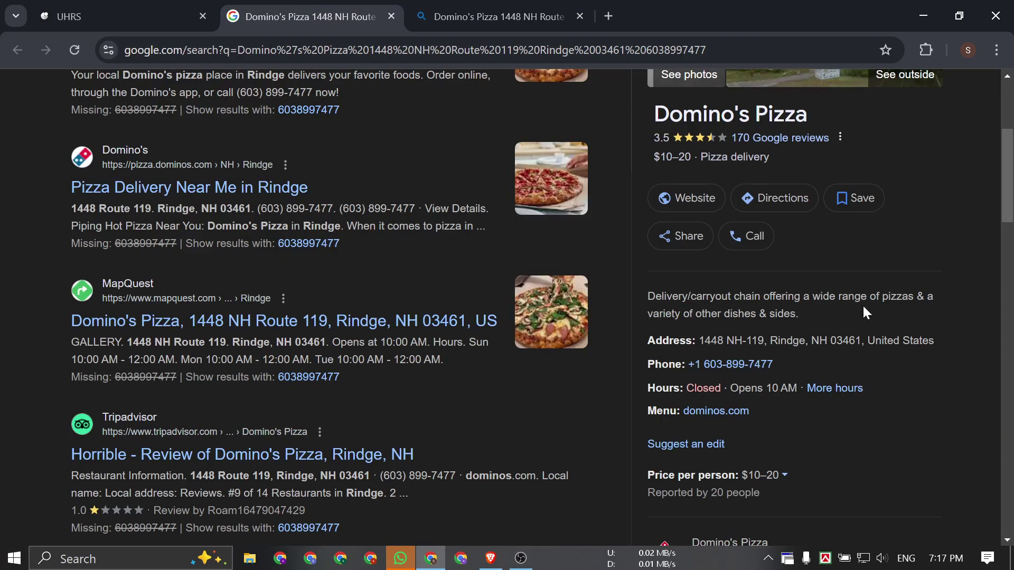
scroll(850, 306, up, 4)
scroll(781, 304, down, 4)
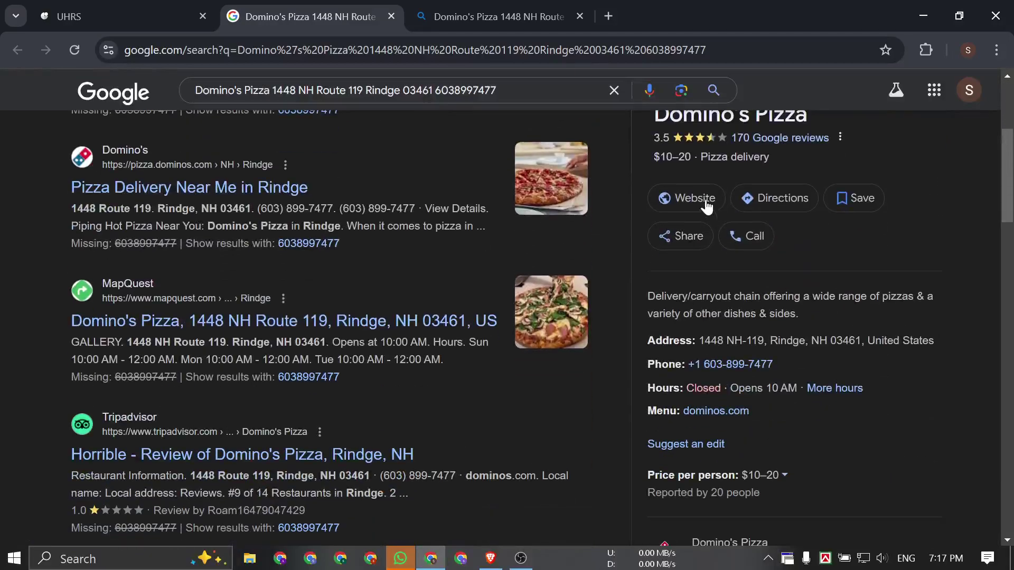
scroll(707, 206, up, 2)
click(68, 7)
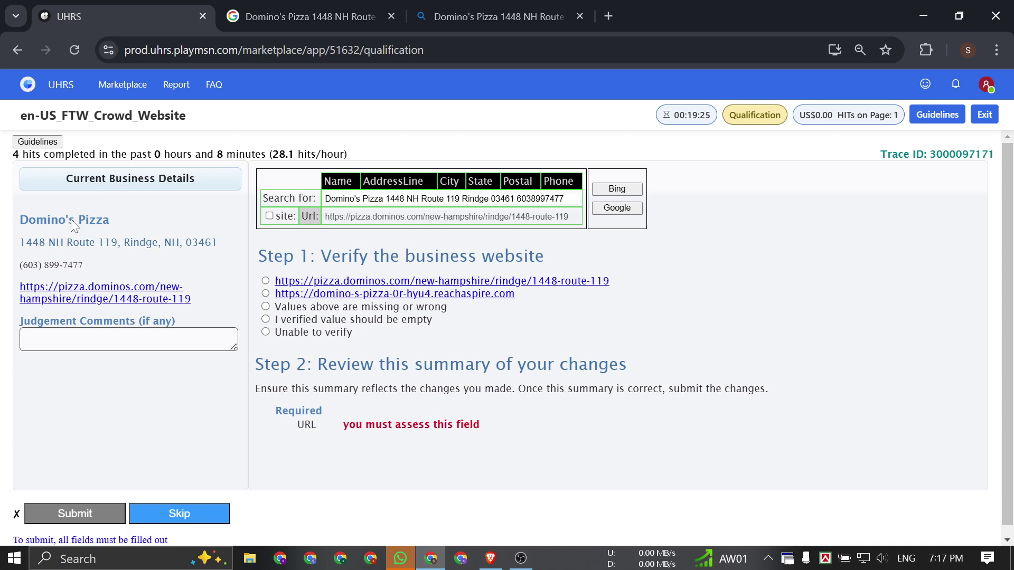
click(251, 7)
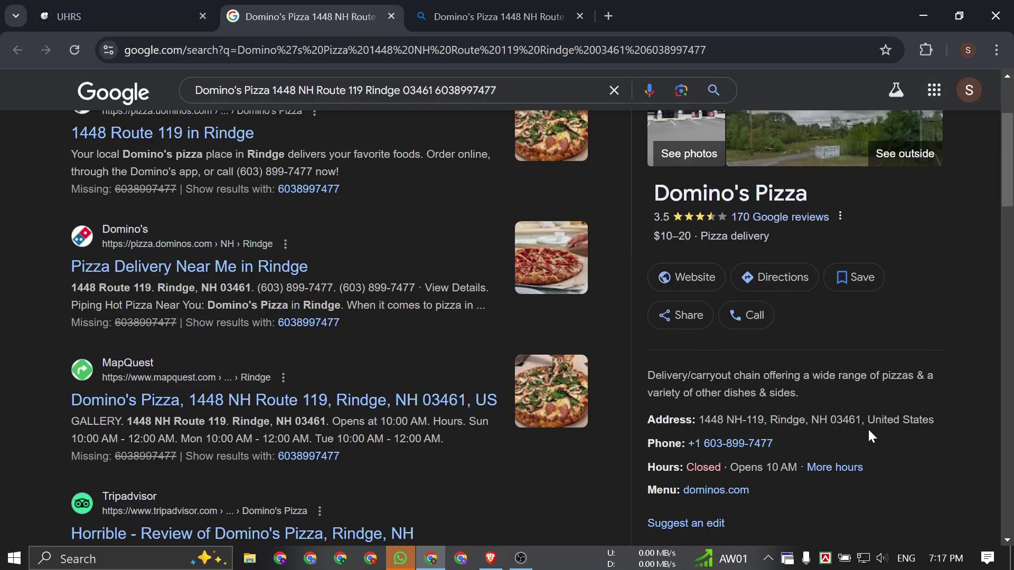
click(195, 29)
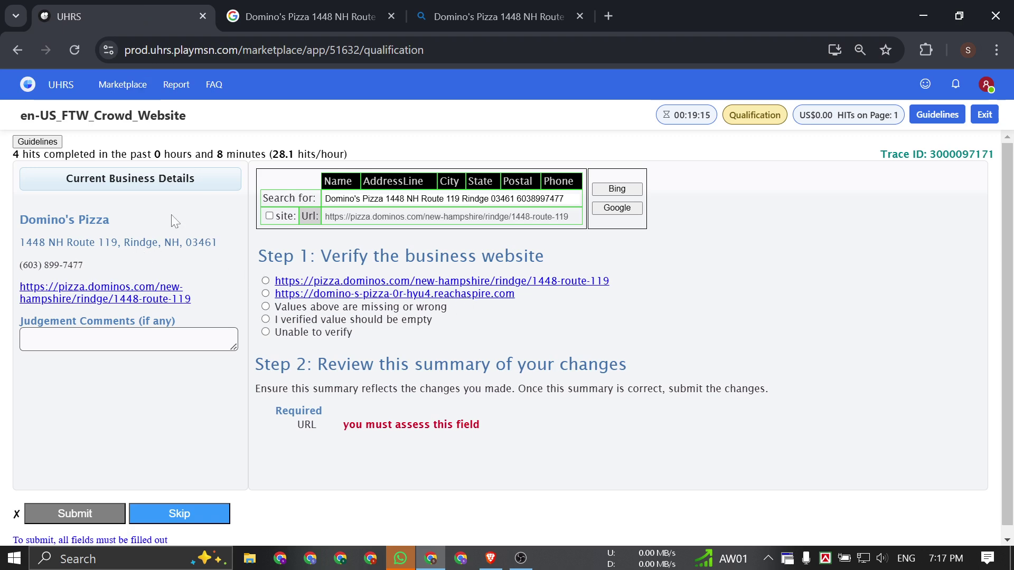
click(306, 9)
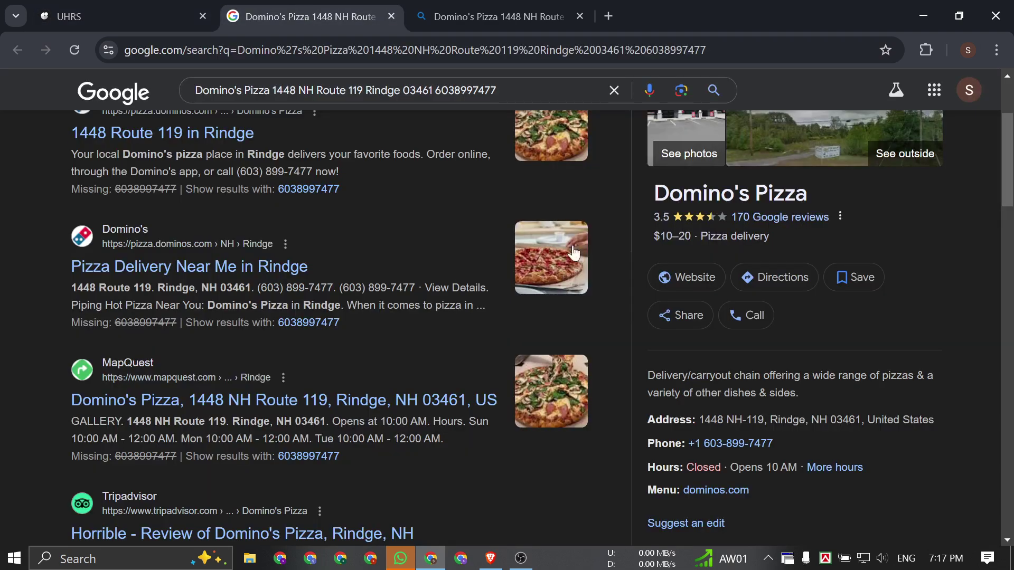
Open Domino's official site and paste its address into the Judgement Comments.
click(668, 288)
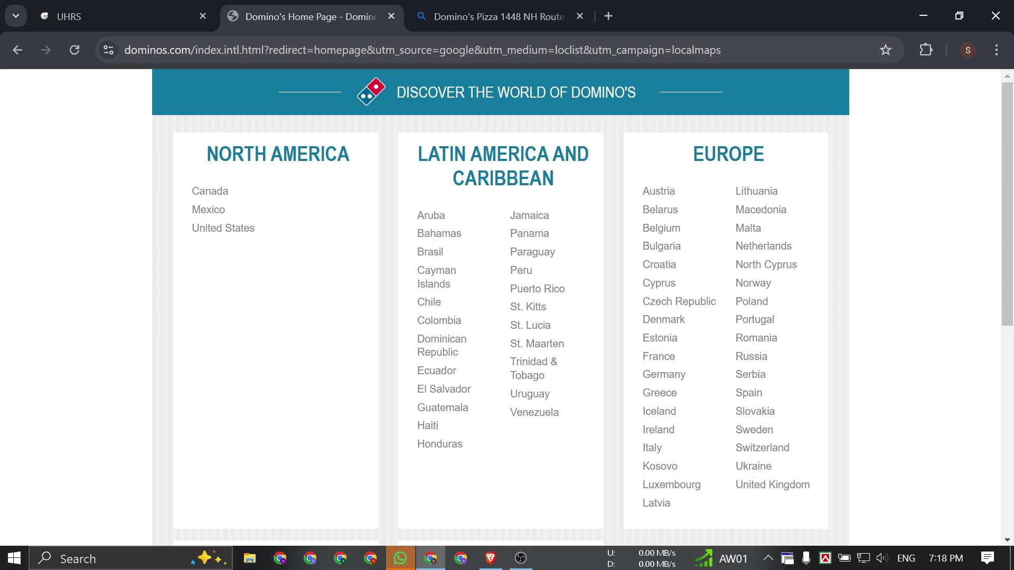
click(422, 49)
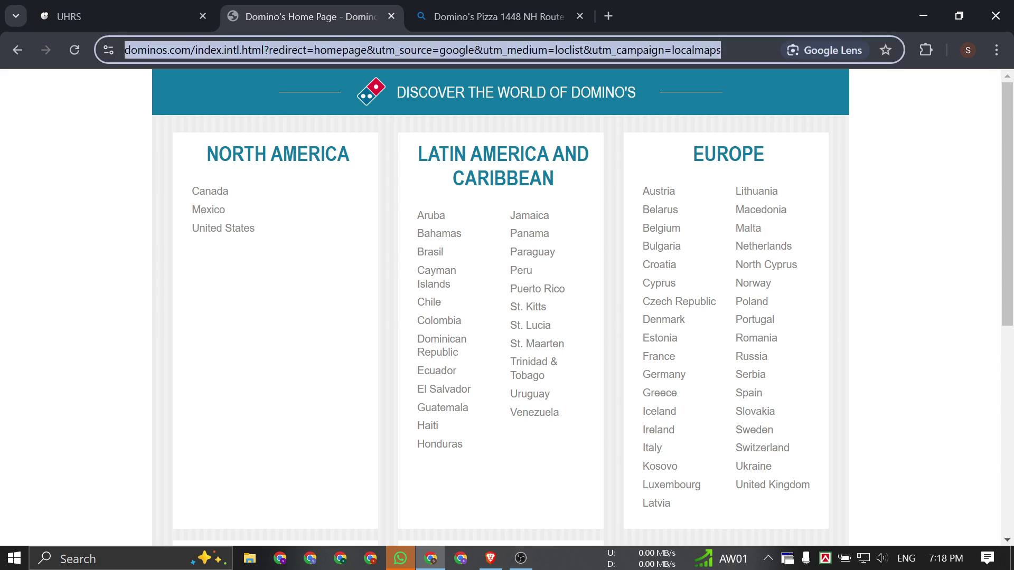
click(122, 16)
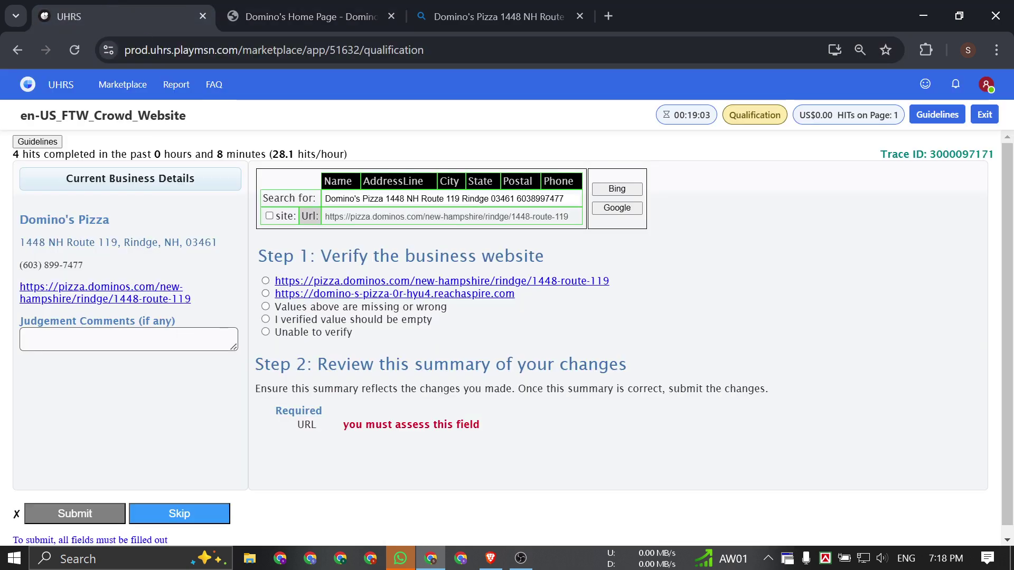
click(127, 339)
text(https://pizza.dominos.com/new-hampshire/rindge/1448-route-119/?redirect=homepage&utm_source=google&utm_medium=loclist&utm_campaign=localmaps)
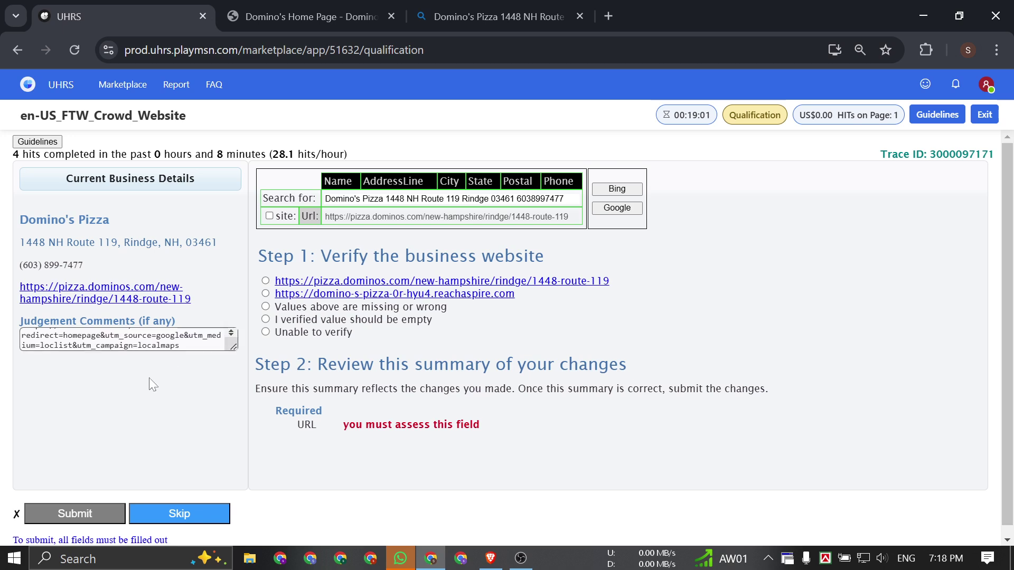
key(ctrl+f)
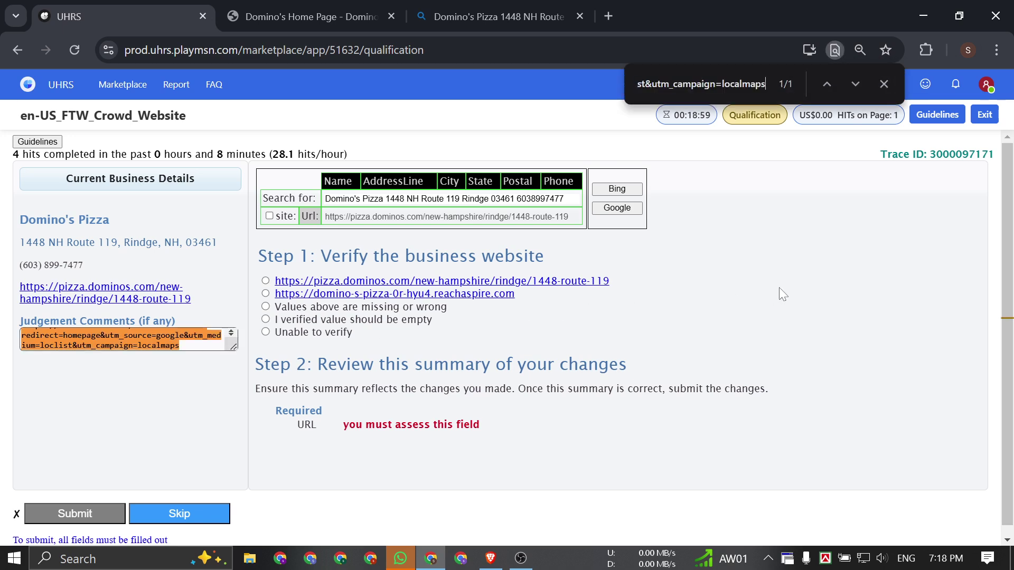
key(BackSpace)
key(BackSpace)
key(BackSpace)
key(BackSpace)
key(BackSpace)
key(BackSpace)
key(BackSpace)
key(BackSpace)
key(BackSpace)
key(BackSpace)
key(BackSpace)
key(BackSpace)
key(BackSpace)
key(BackSpace)
key(BackSpace)
key(BackSpace)
key(BackSpace)
key(BackSpace)
key(BackSpace)
key(BackSpace)
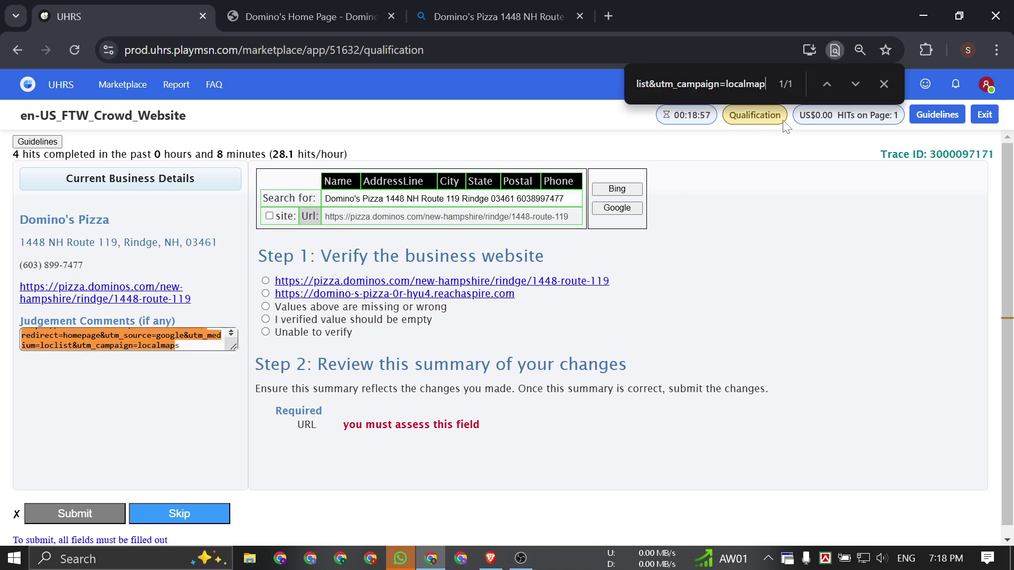
key(BackSpace)
key(BackSpace)
key(BackSpace)
key(BackSpace)
key(BackSpace)
key(BackSpace)
key(BackSpace)
key(BackSpace)
key(BackSpace)
key(BackSpace)
key(BackSpace)
key(BackSpace)
key(BackSpace)
key(BackSpace)
key(BackSpace)
key(BackSpace)
key(BackSpace)
key(BackSpace)
key(BackSpace)
key(BackSpace)
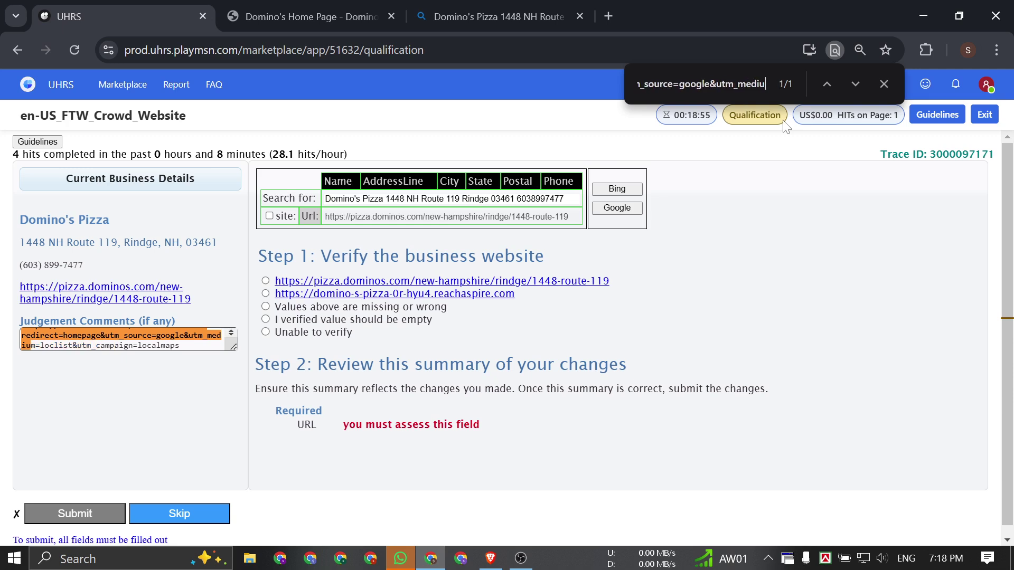
key(BackSpace)
key(BackSpace)
key(BackSpace)
key(BackSpace)
key(BackSpace)
key(BackSpace)
key(BackSpace)
key(BackSpace)
key(BackSpace)
key(BackSpace)
key(BackSpace)
key(BackSpace)
key(BackSpace)
key(BackSpace)
key(BackSpace)
key(BackSpace)
key(BackSpace)
key(BackSpace)
key(BackSpace)
key(BackSpace)
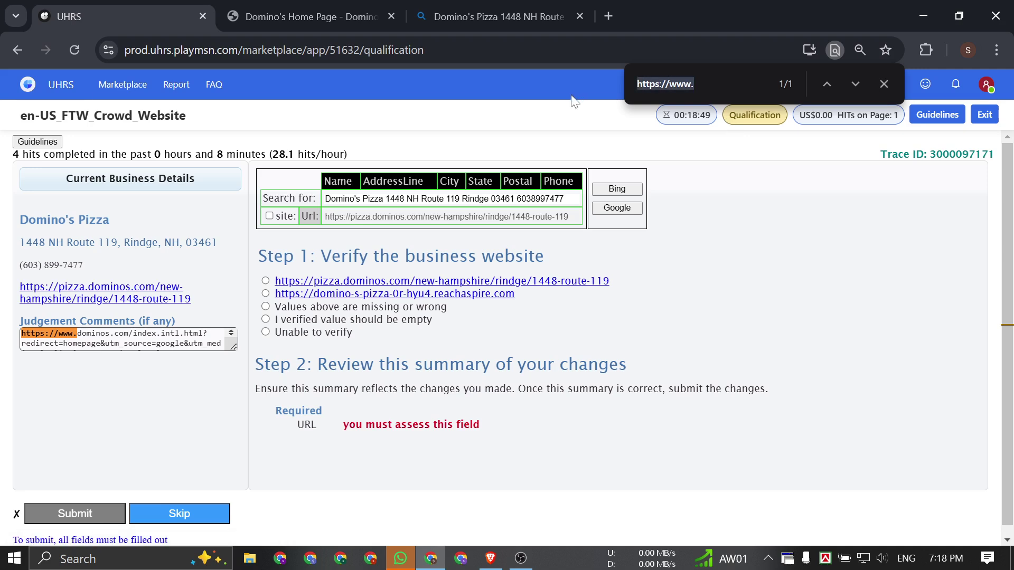
key(BackSpace)
key(BackSpace)
key(BackSpace)
key(BackSpace)
key(BackSpace)
key(BackSpace)
key(BackSpace)
key(BackSpace)
key(BackSpace)
key(BackSpace)
key(BackSpace)
key(BackSpace)
drag(59, 335, 179, 334)
key(ctrl+c)
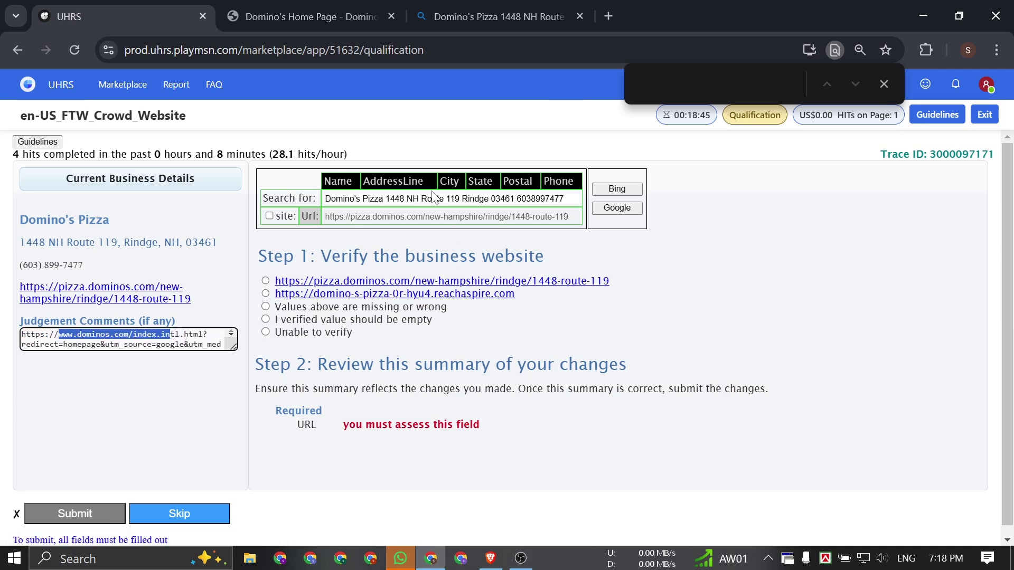
key(ctrl+f)
key(ctrl+v)
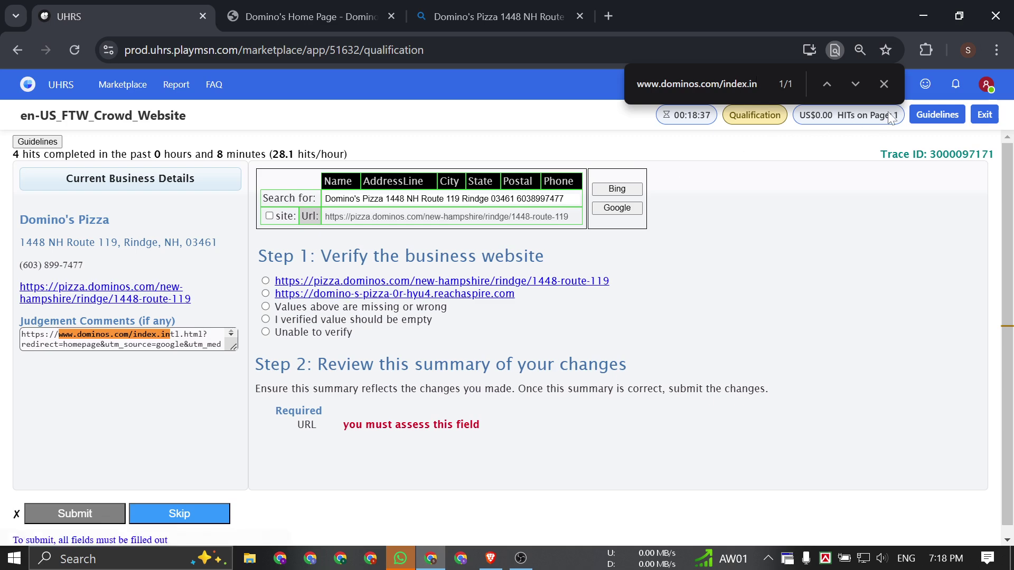
Close the page search and review the Bing Domino's listing, dismissing the photo upload.
click(882, 85)
click(496, 16)
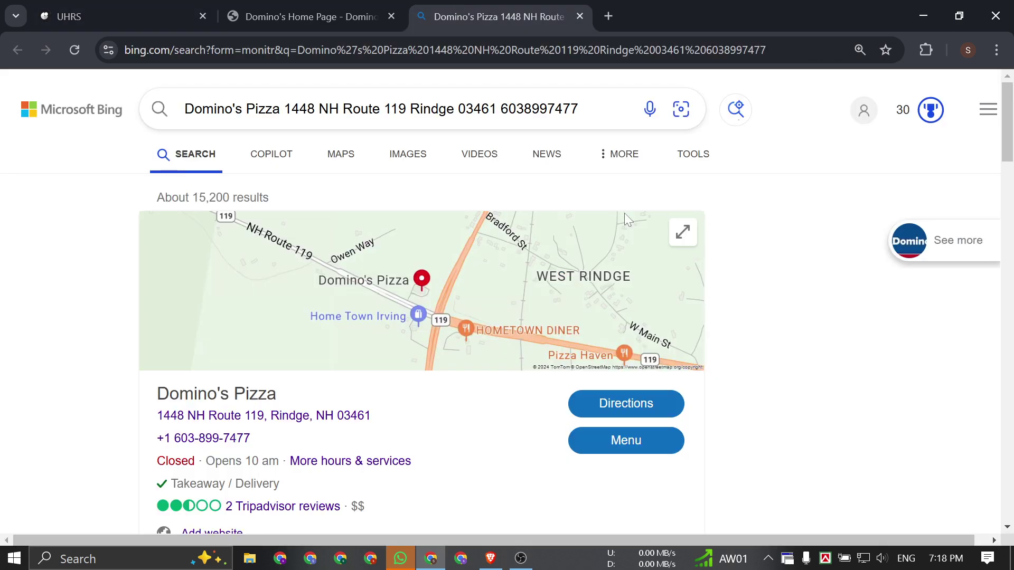
scroll(655, 305, down, 2)
scroll(656, 311, down, 4)
click(421, 244)
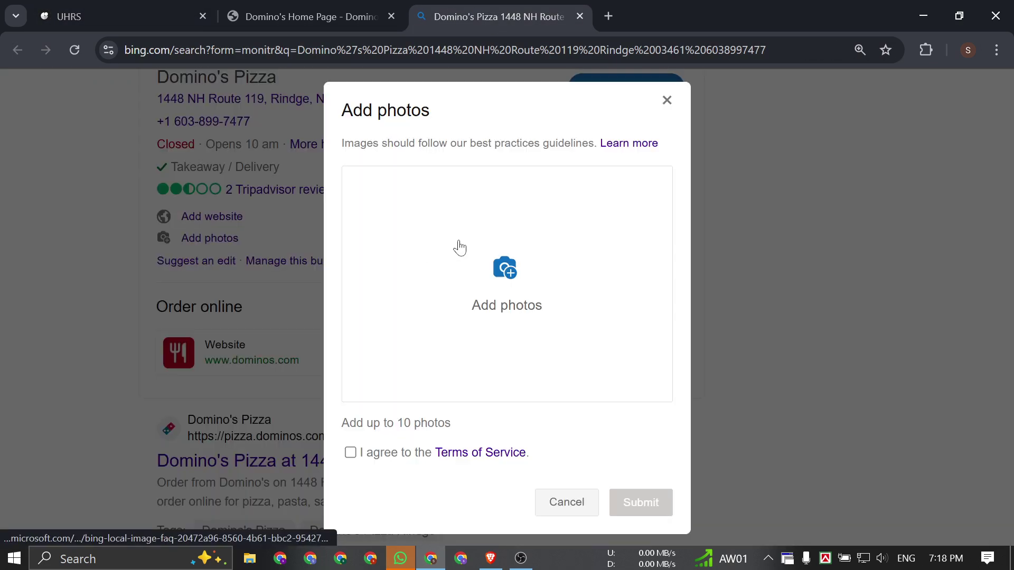
click(667, 102)
scroll(599, 260, down, 3)
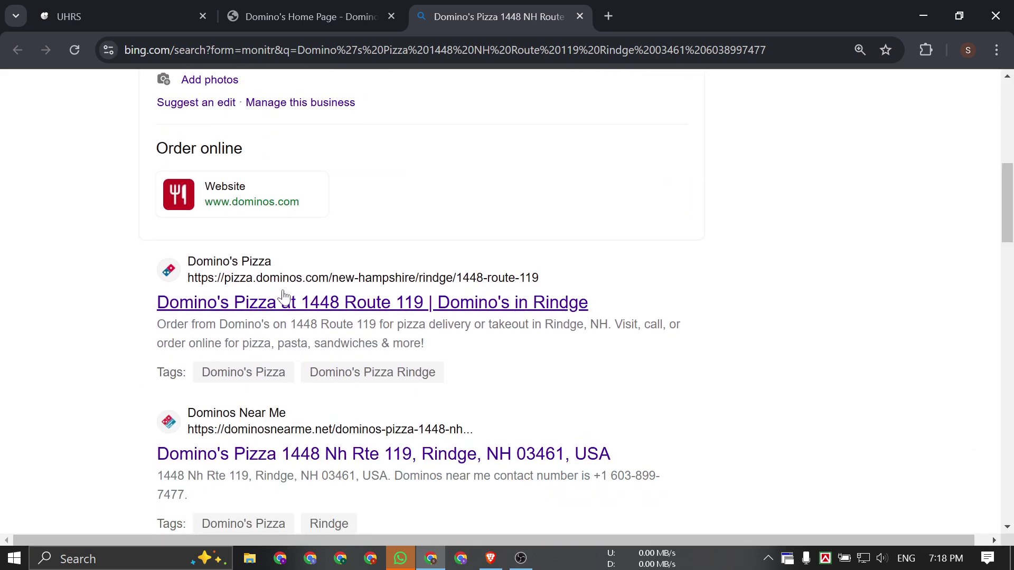
Close the Domino's home page tab, leaving the Bing results open.
click(127, 17)
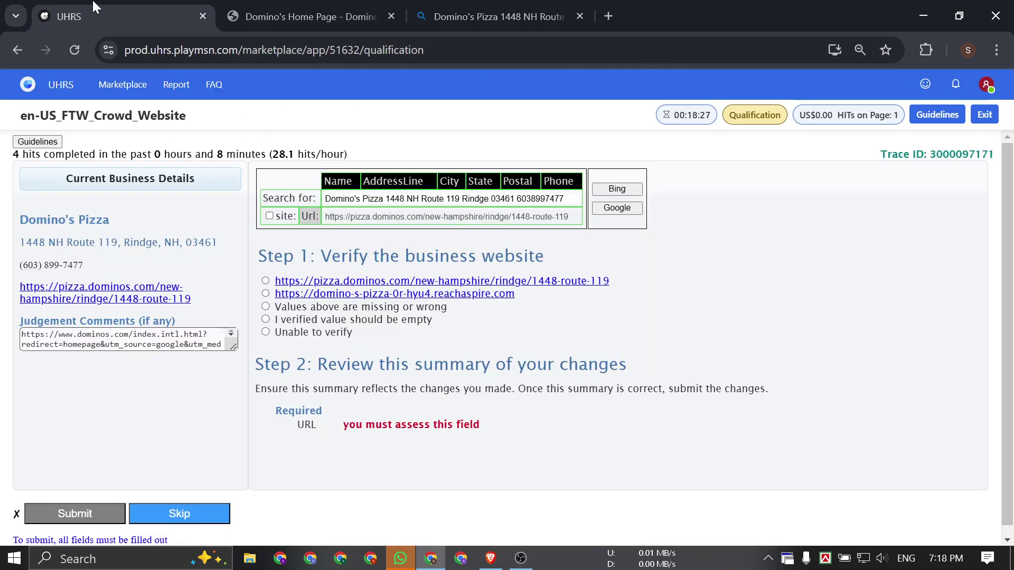
click(496, 17)
scroll(566, 260, up, 7)
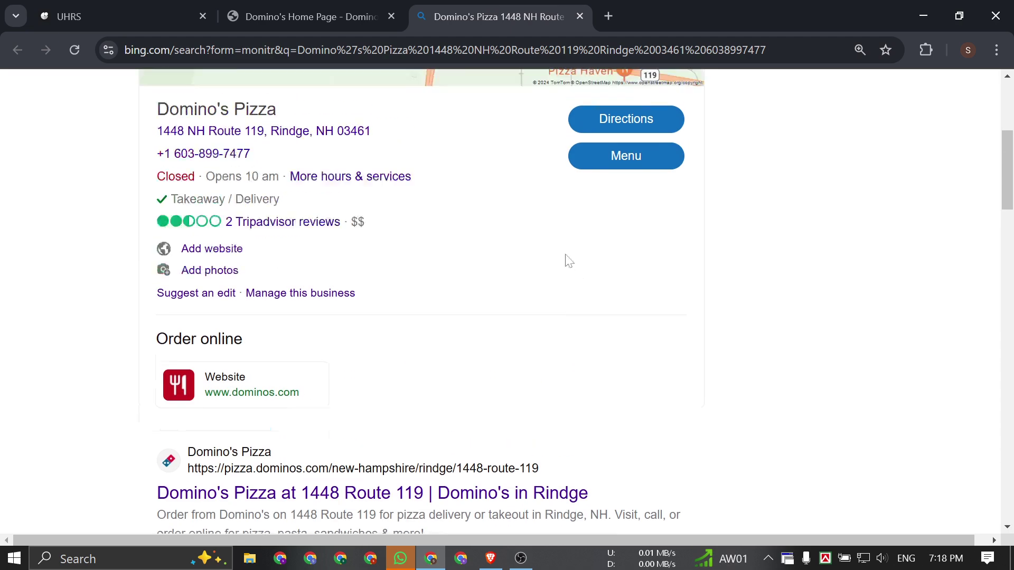
scroll(371, 221, up, 2)
click(357, 10)
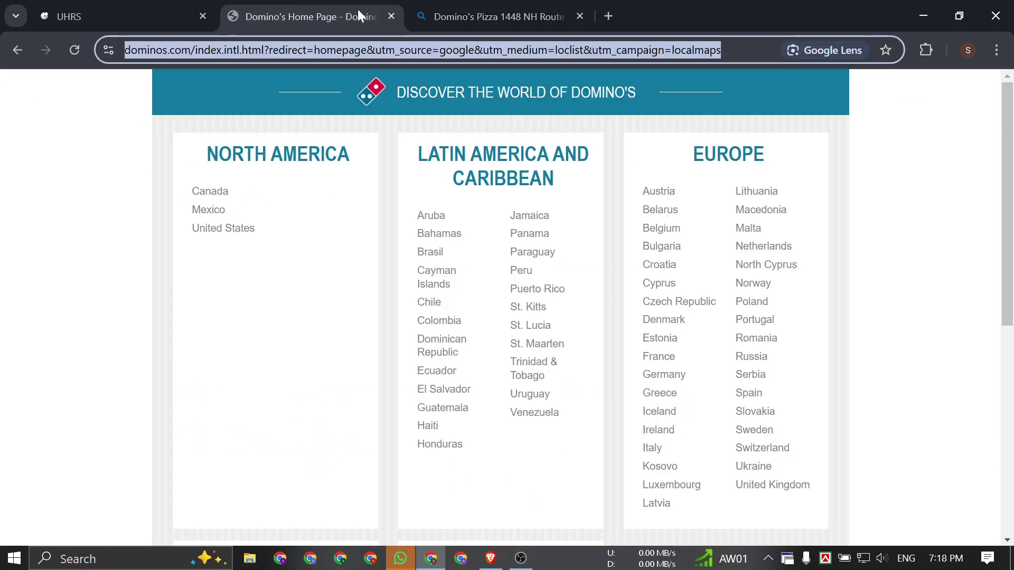
click(395, 15)
scroll(410, 285, down, 5)
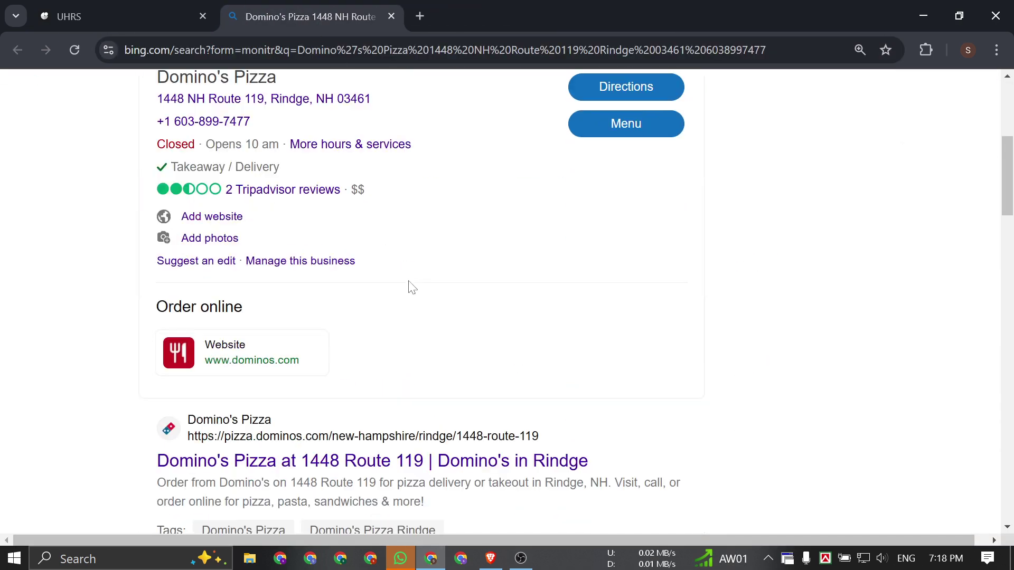
scroll(233, 204, up, 1)
Compare the Bing Rindge Domino's listing with the UHRS task, ending on the store results.
click(112, 12)
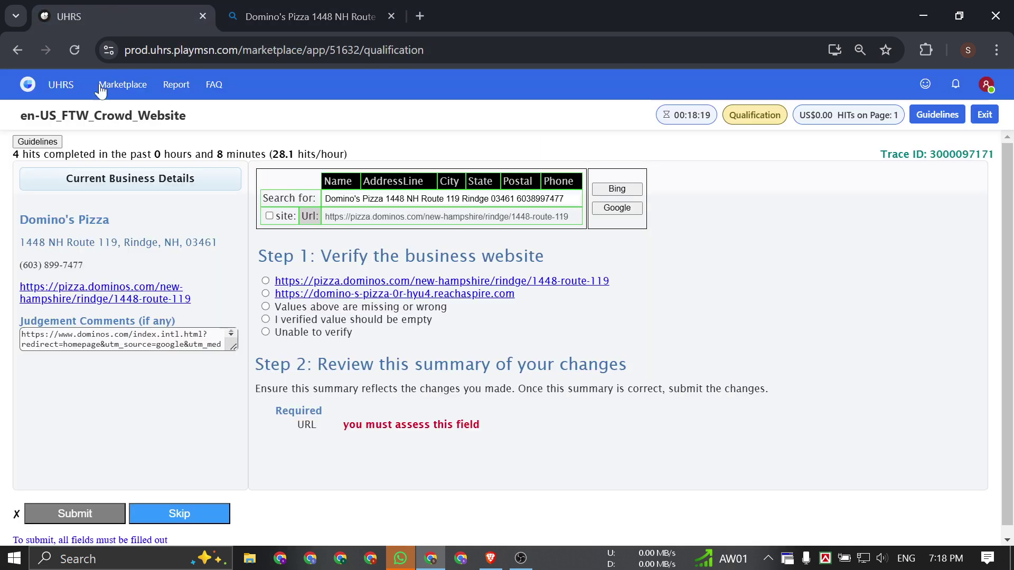
click(240, 2)
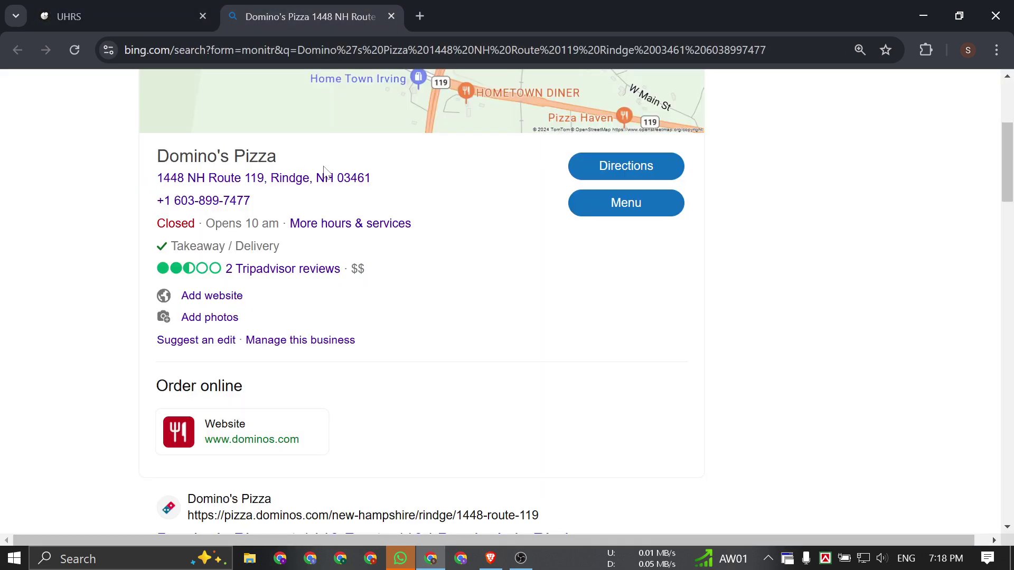
click(110, 9)
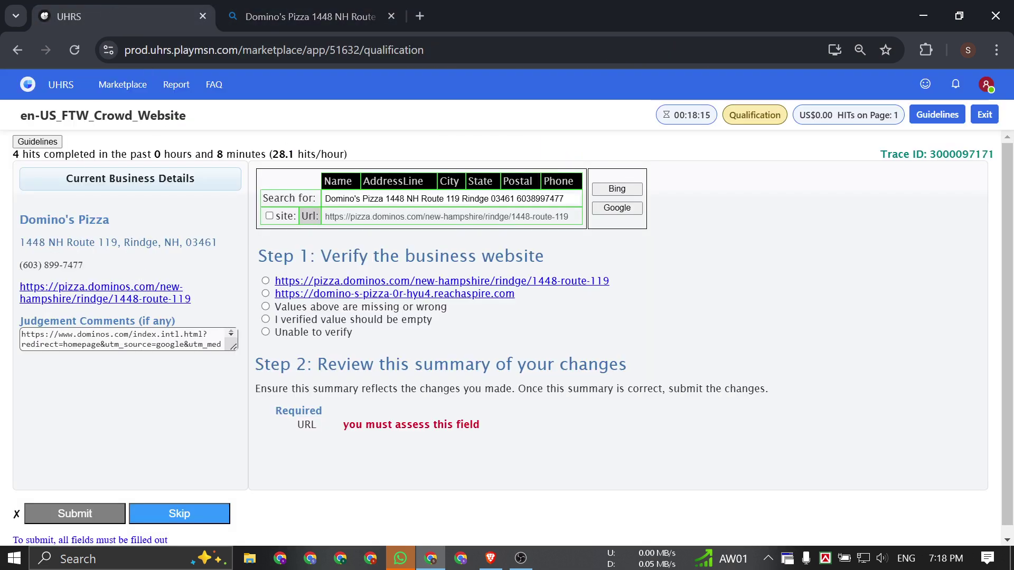
click(288, 10)
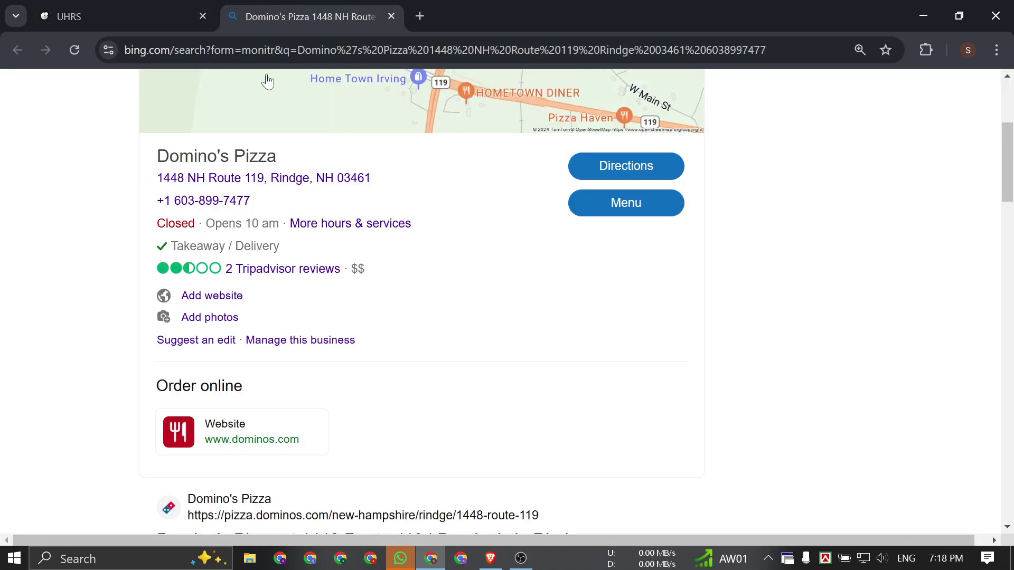
click(136, 6)
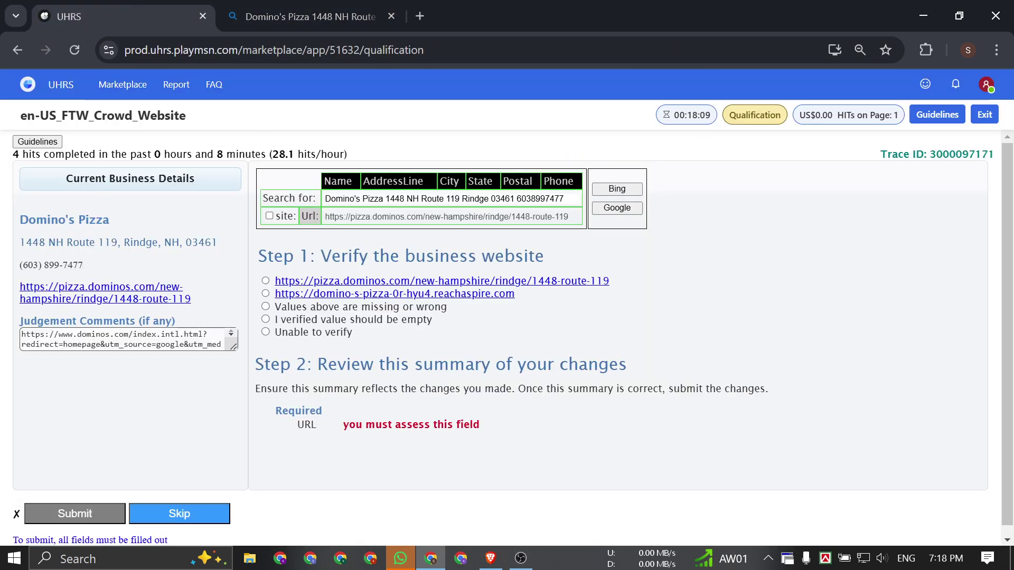
click(281, 17)
scroll(245, 316, down, 2)
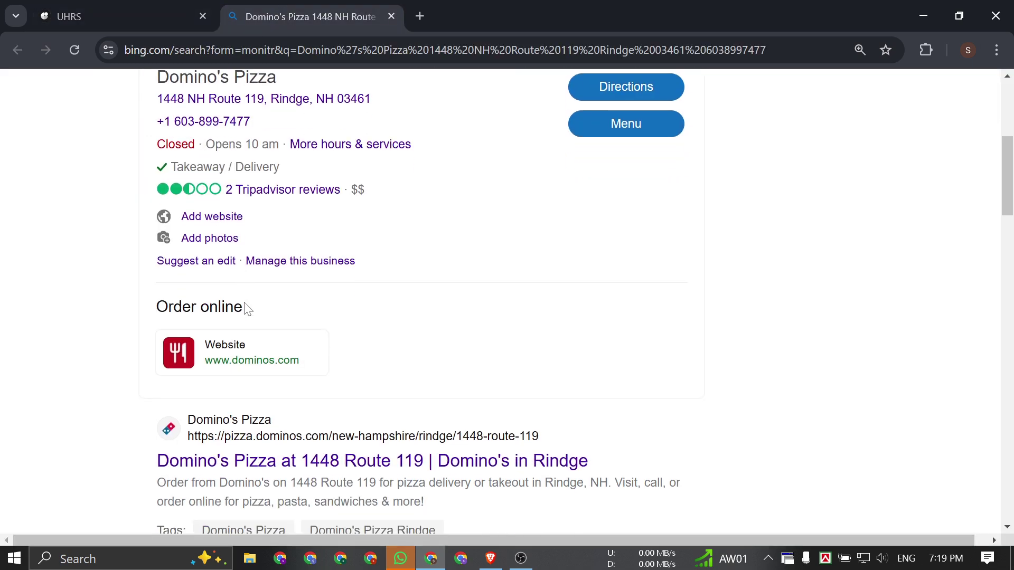
scroll(236, 226, down, 3)
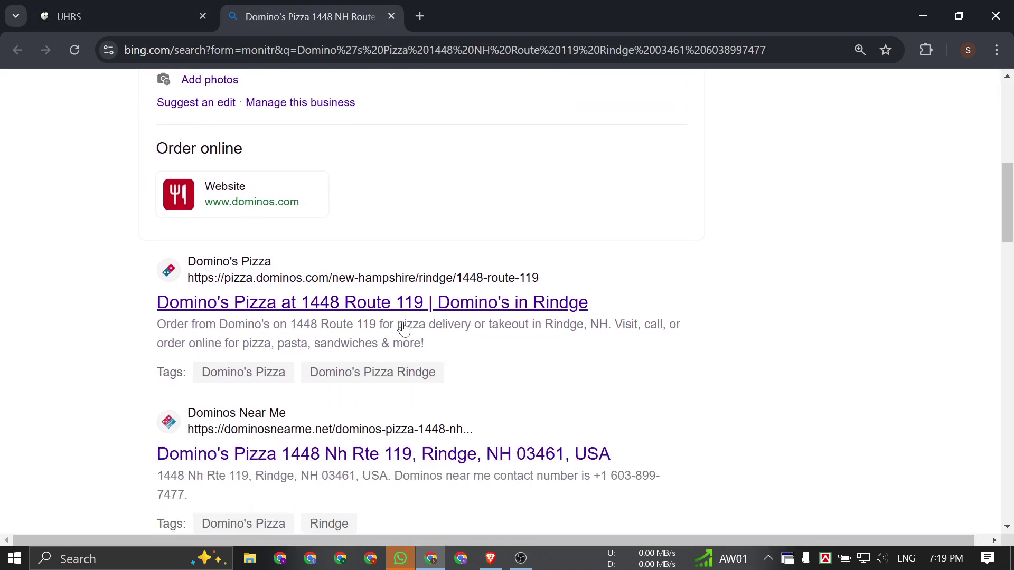
Open the Domino's store page for 1448 Route 119, Rindge, and review its address and hours.
click(410, 306)
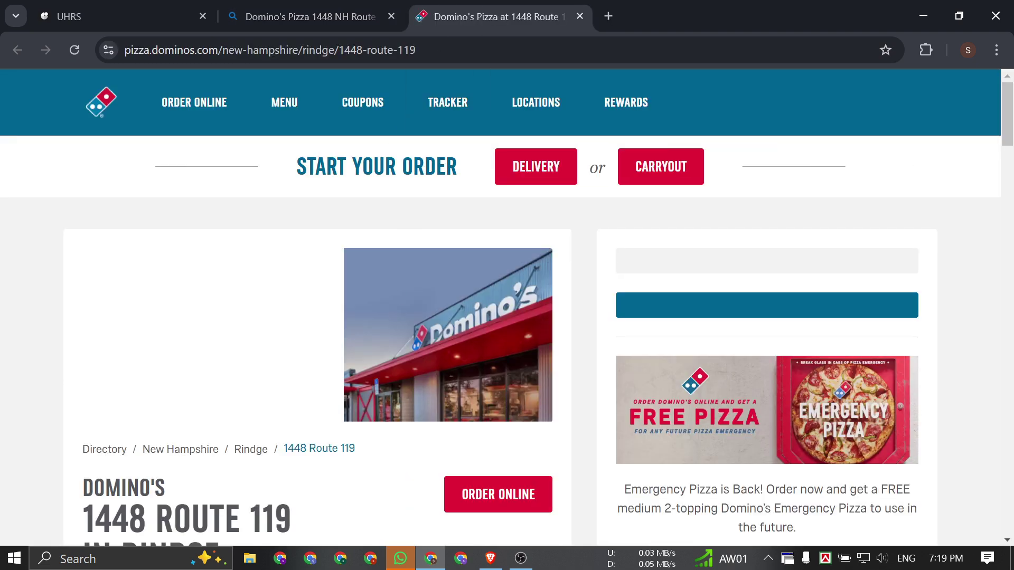
scroll(581, 189, down, 5)
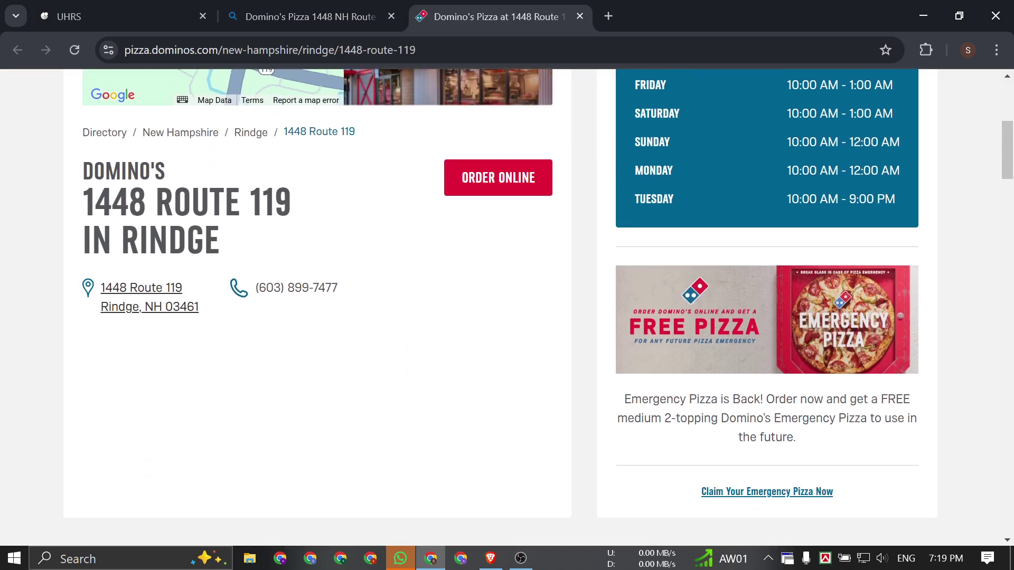
scroll(184, 156, down, 2)
scroll(184, 157, up, 6)
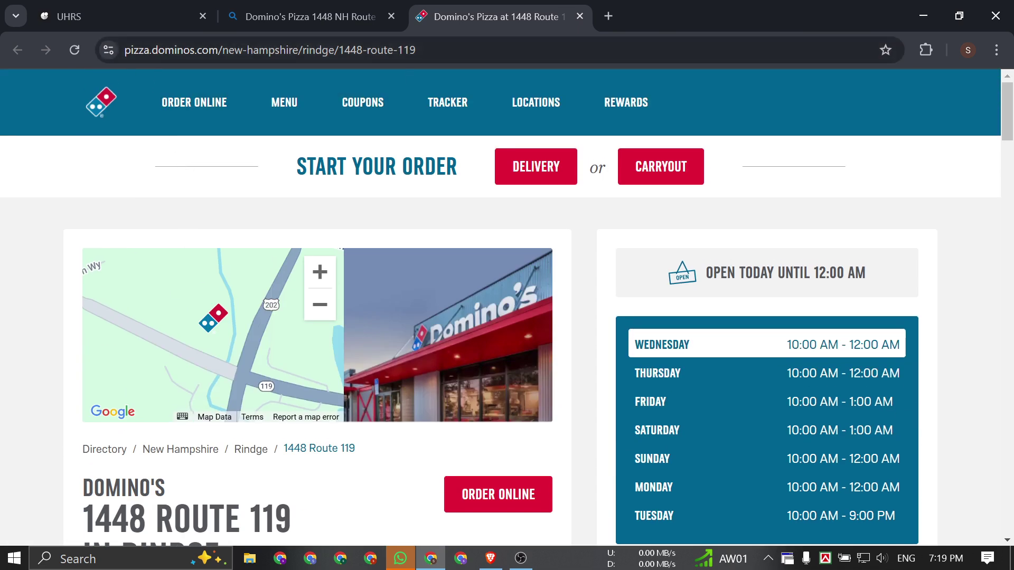
scroll(169, 228, down, 6)
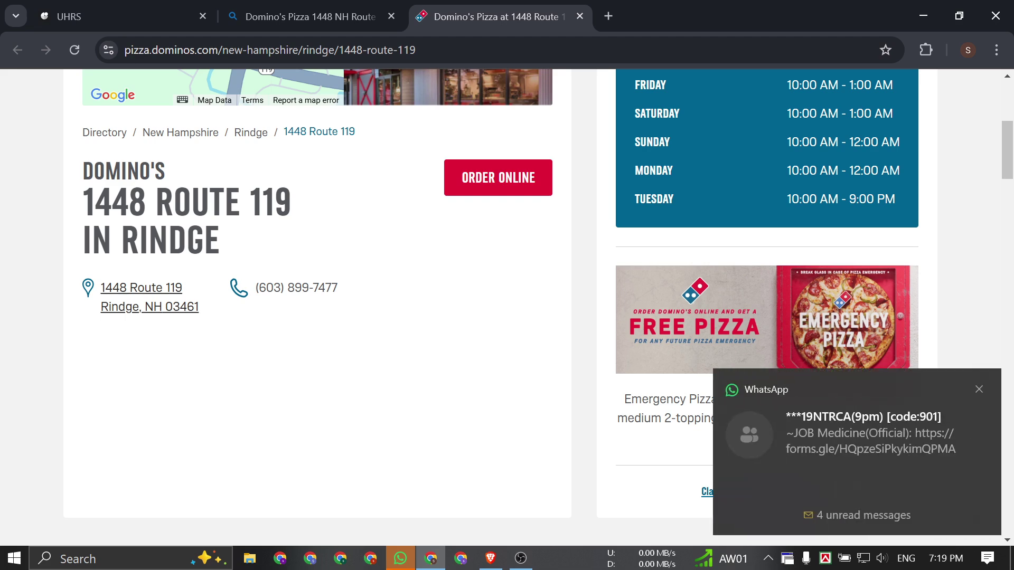
Copy the Domino's store page's web address and go back to the UHRS task.
click(132, 16)
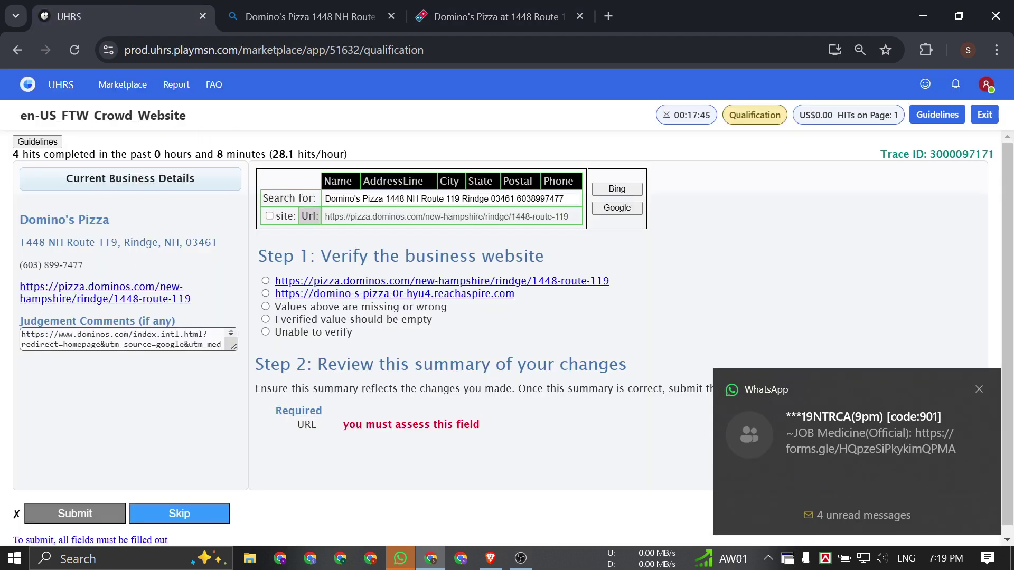
click(493, 16)
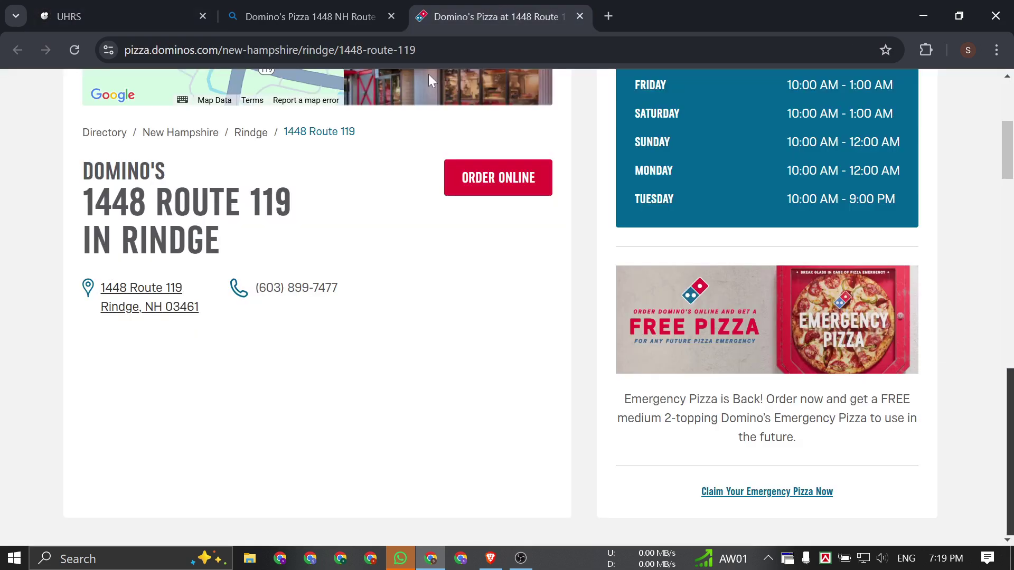
click(132, 17)
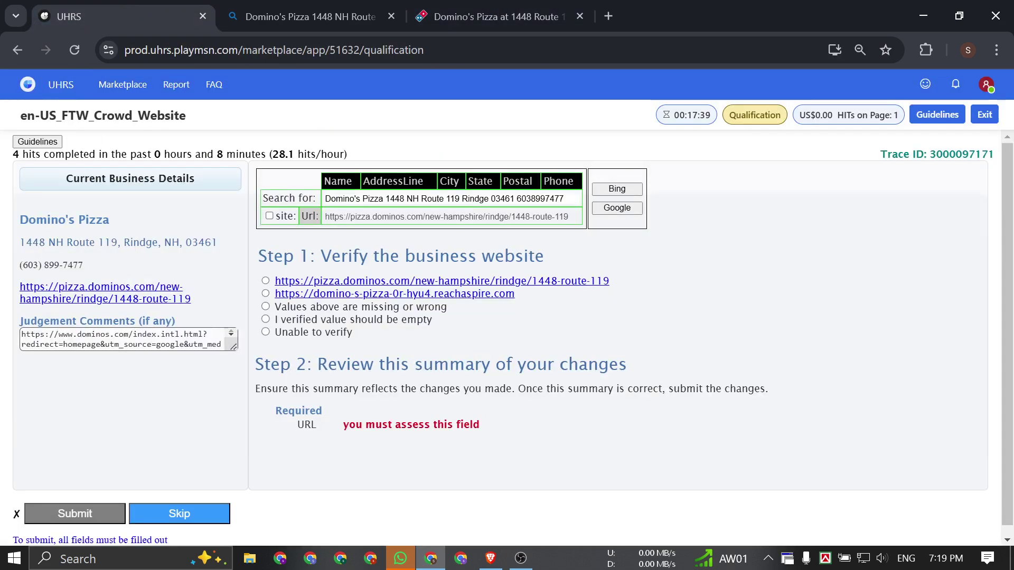
click(463, 7)
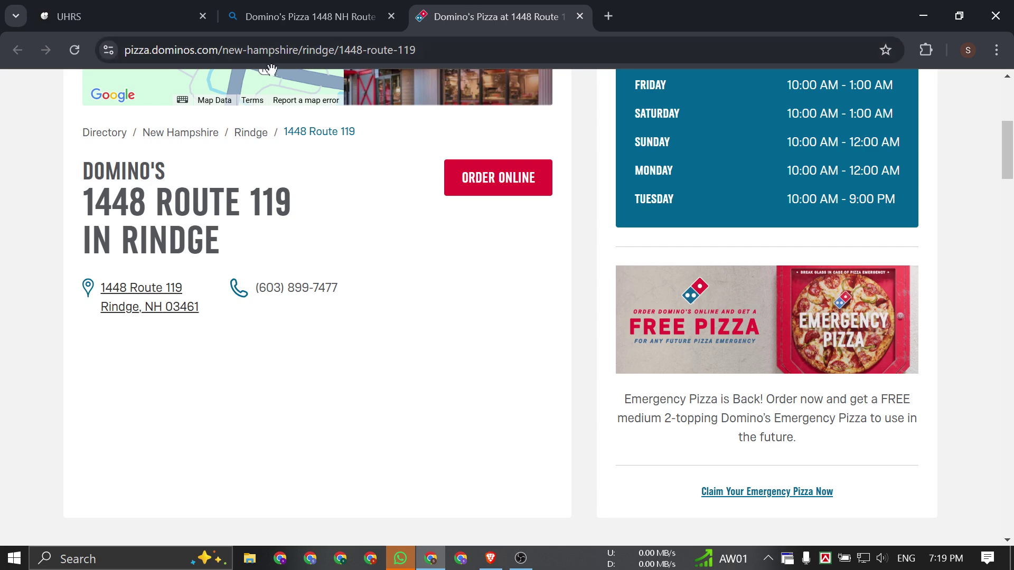
click(264, 50)
key(ctrl+c)
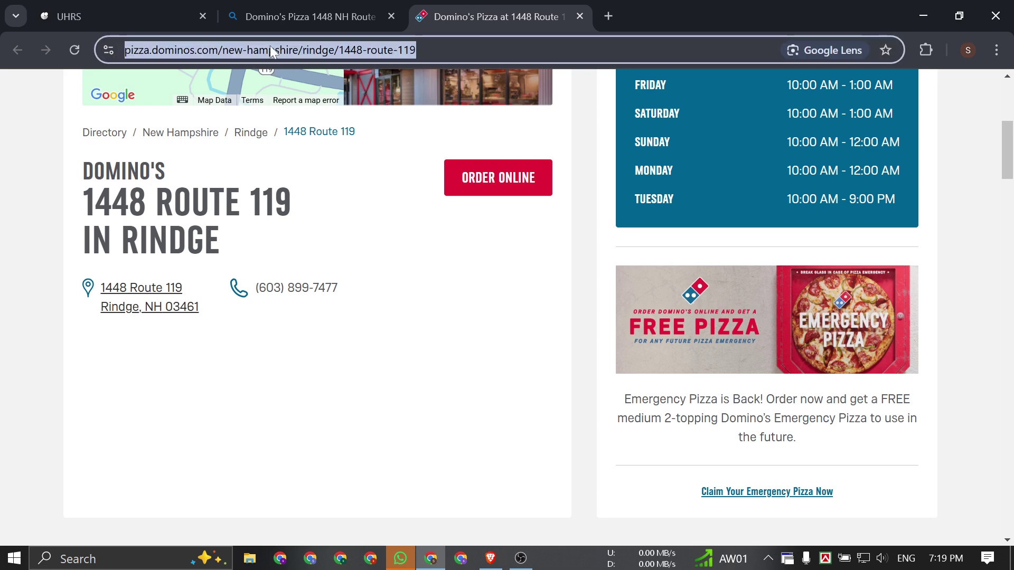
click(131, 18)
Replace the judgement comments with the pasted Domino's store URL.
click(152, 334)
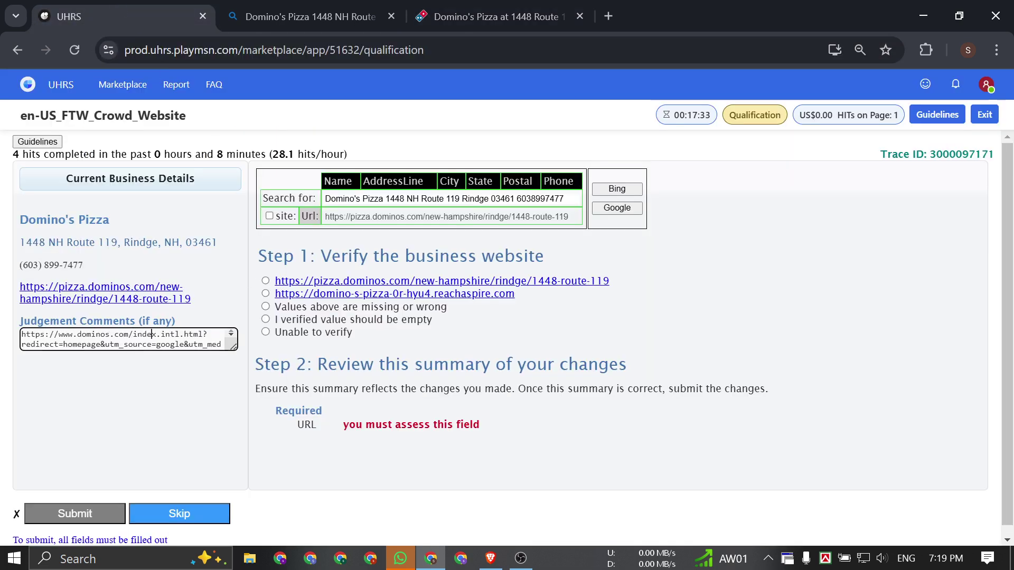
key(ctrl+a)
key(BackSpace)
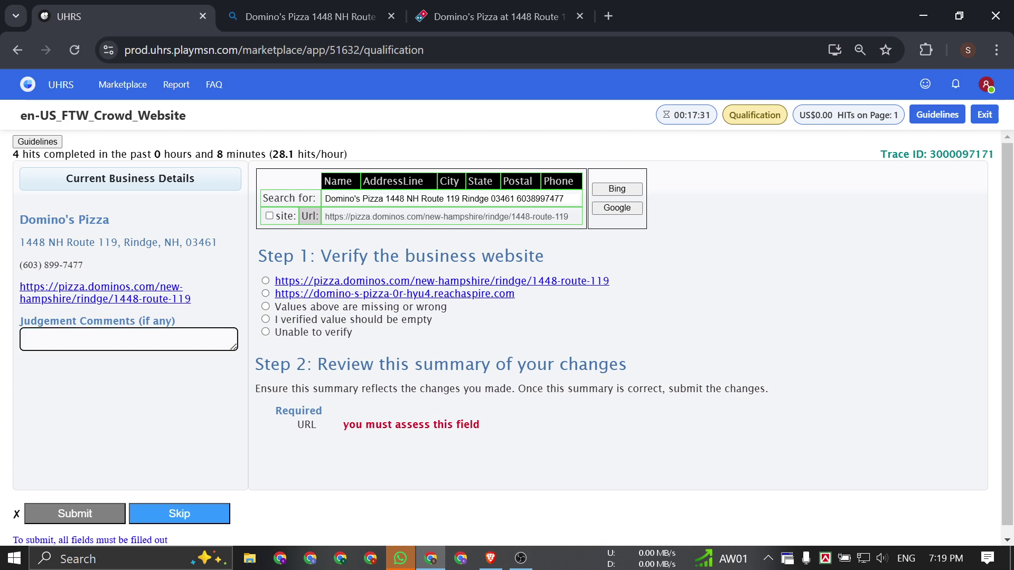
key(ctrl+v)
click(148, 372)
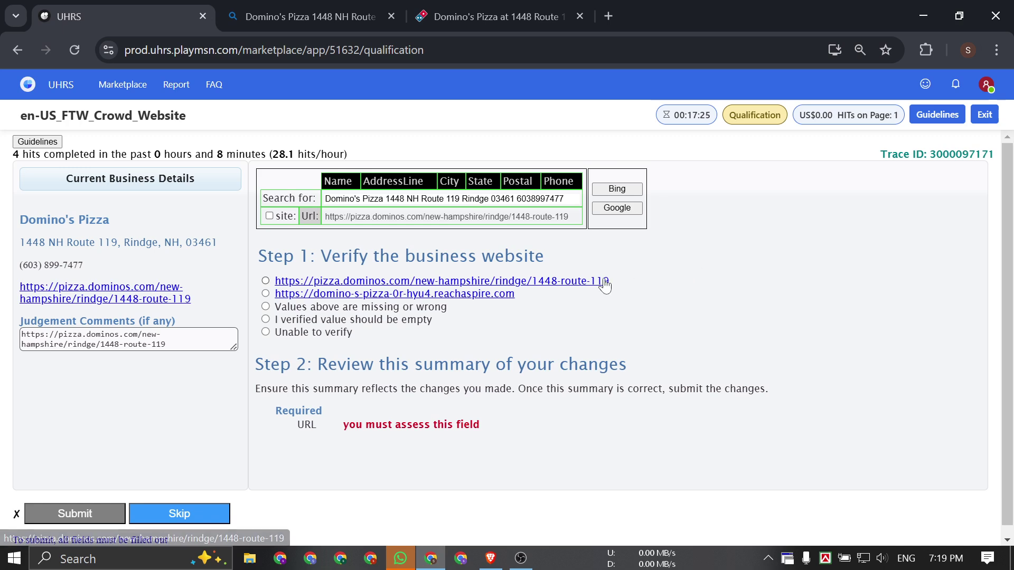
Mark the pizza.dominos.com URL as verified, add it as evidence, and submit.
key(ctrl+f)
key(ctrl+v)
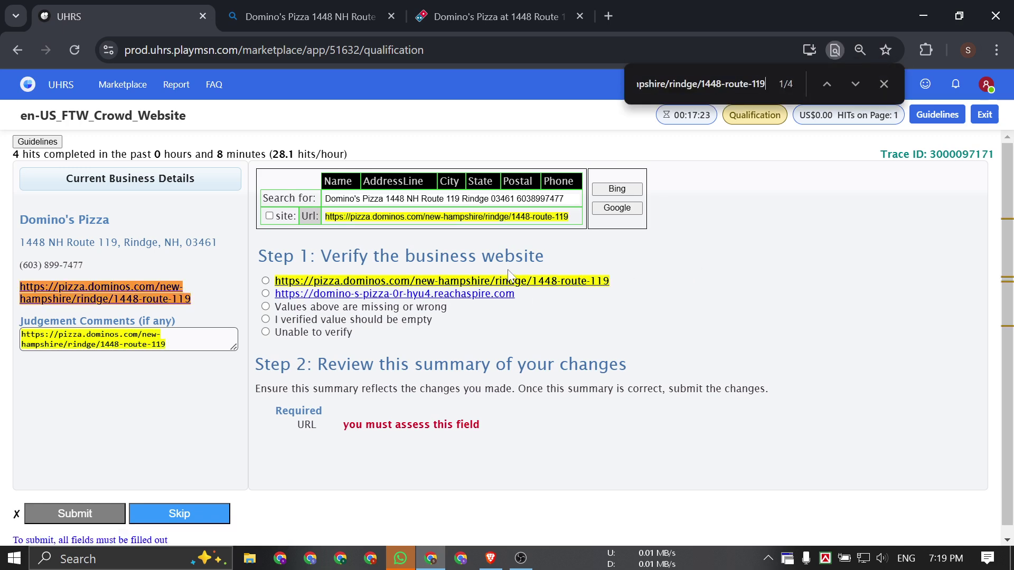
click(265, 281)
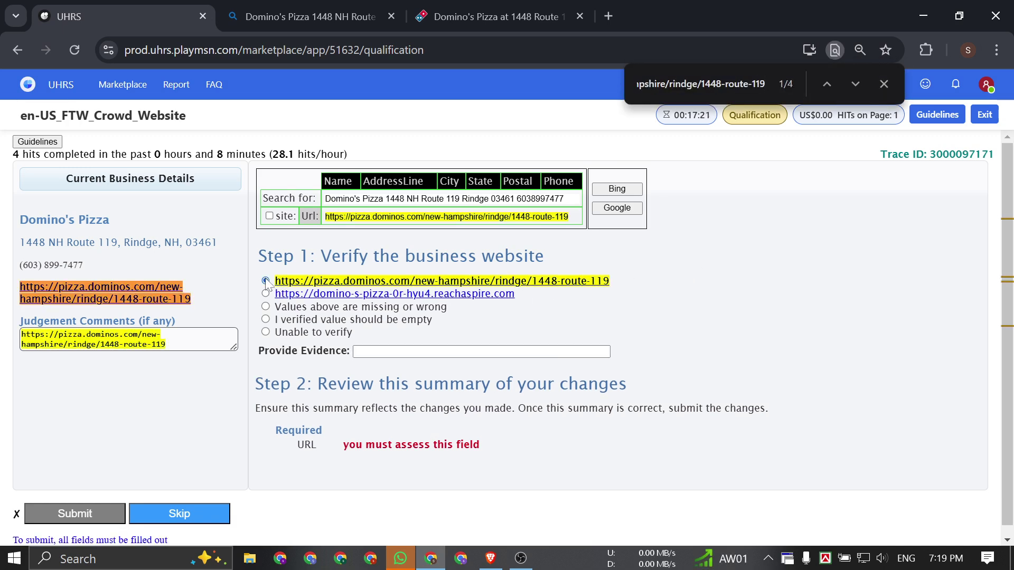
click(883, 84)
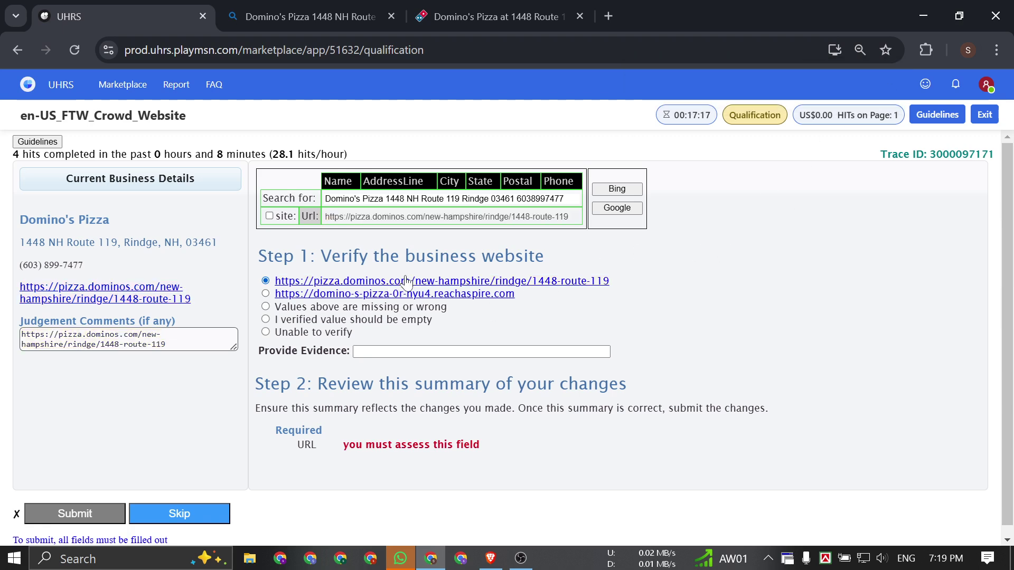
drag(406, 287, 430, 353)
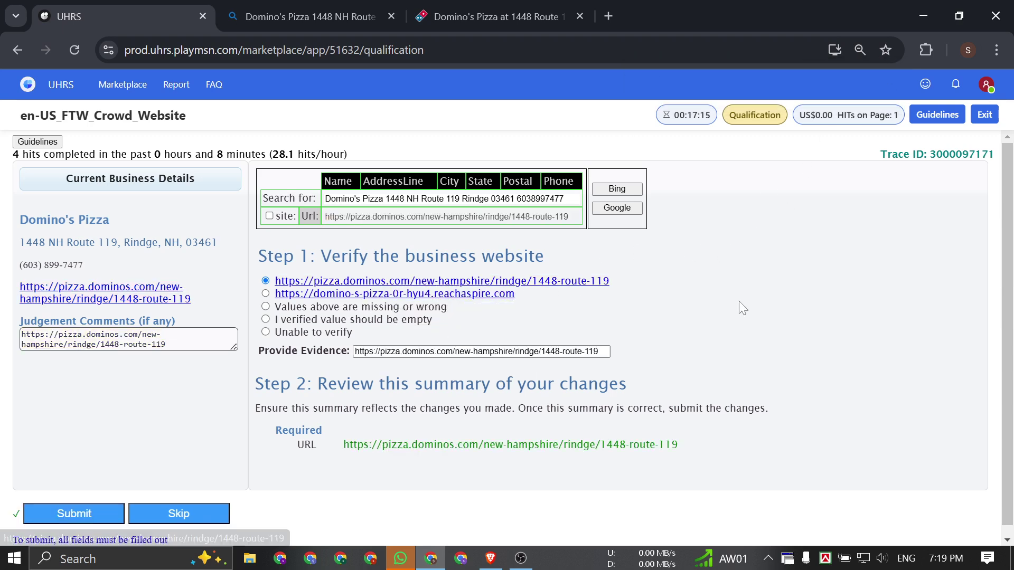
click(169, 472)
click(75, 512)
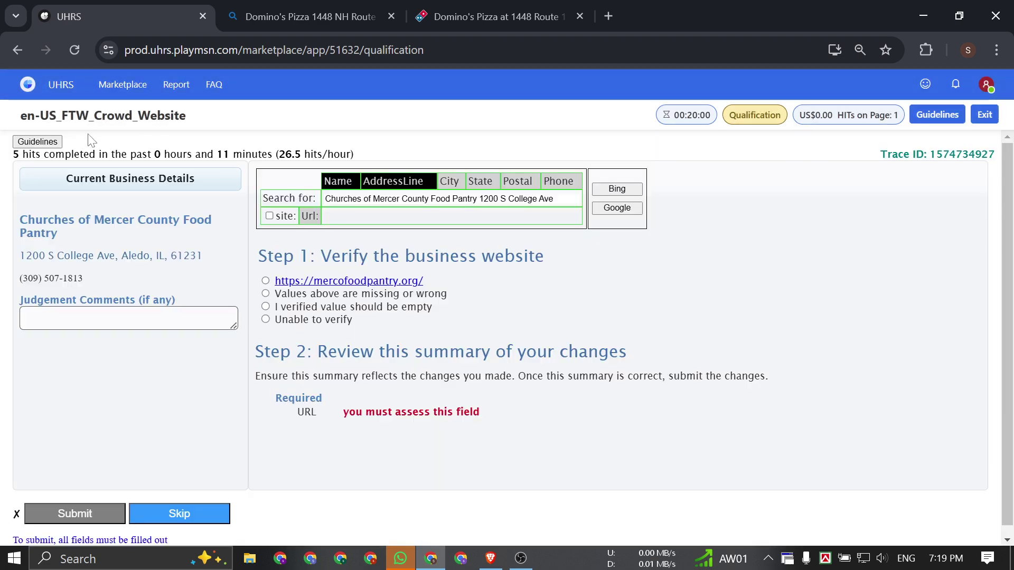
Add city, state, postal code and phone to the Churches of Mercer County Food Pantry query and run it on Bing.
triple_click(170, 237)
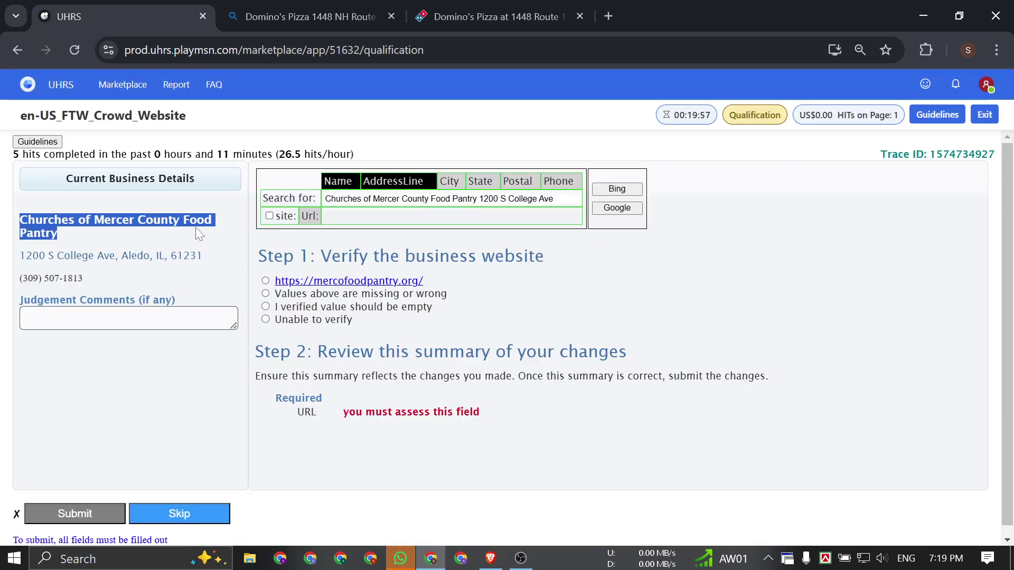
click(195, 233)
click(450, 183)
click(454, 186)
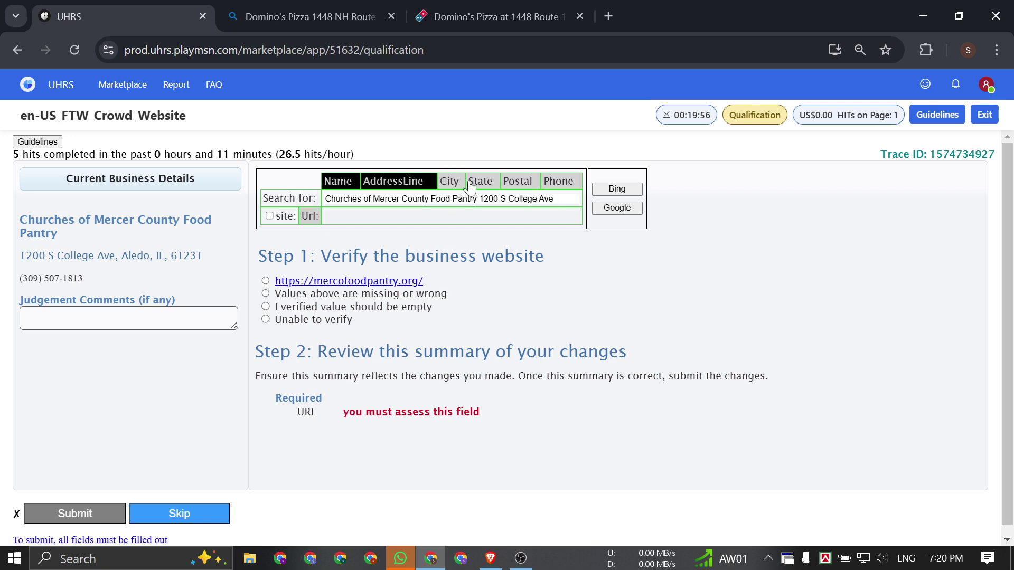
click(456, 184)
click(482, 184)
click(520, 183)
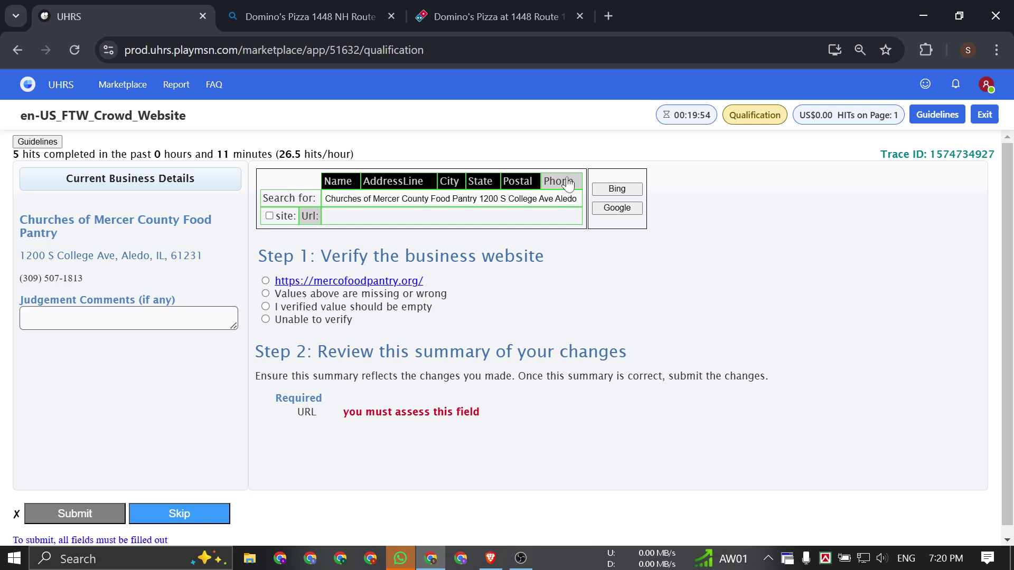
click(564, 183)
click(616, 188)
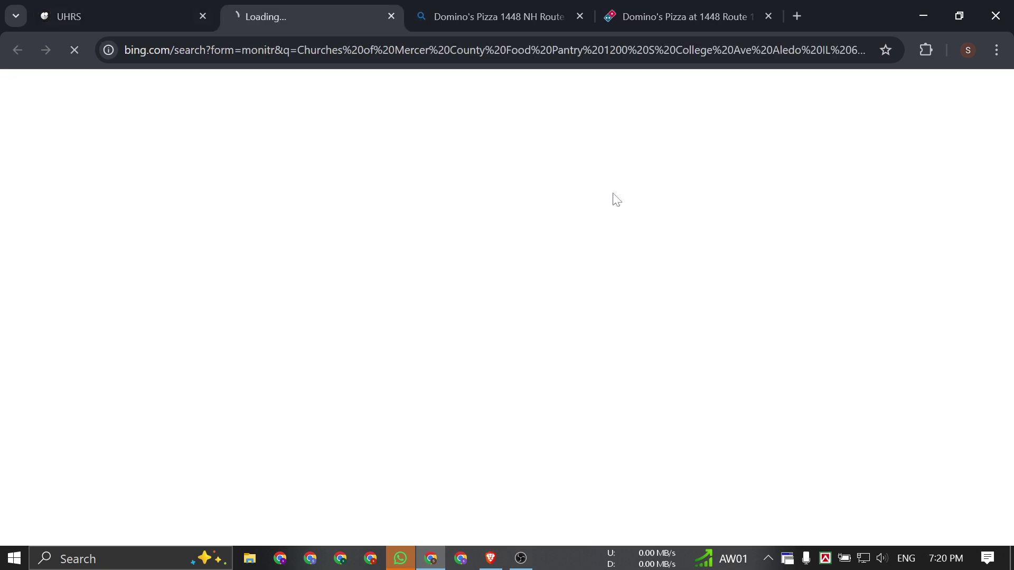
Close the old Domino's tabs and run a Google search for the food pantry.
click(579, 17)
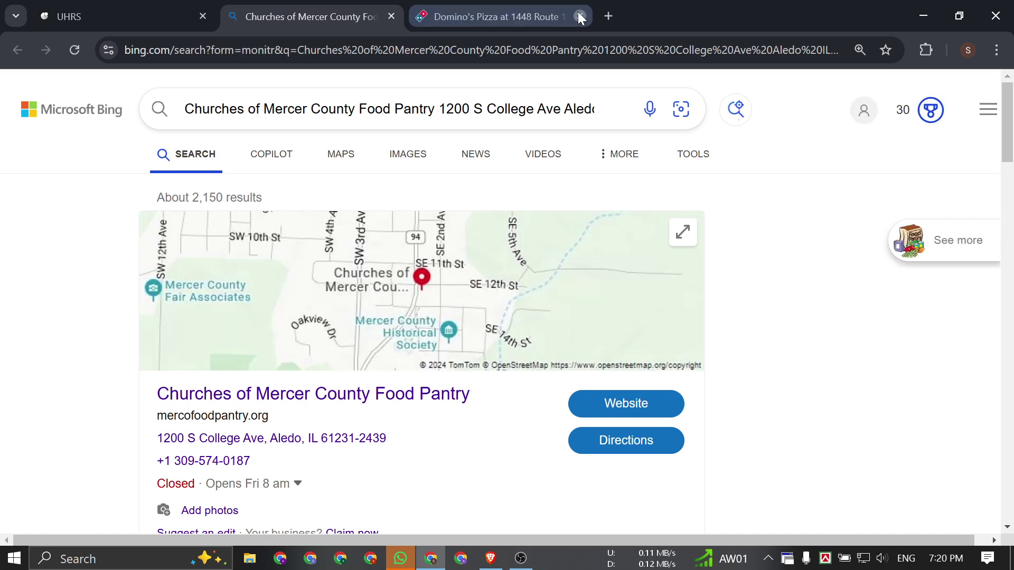
click(579, 17)
scroll(351, 241, down, 1)
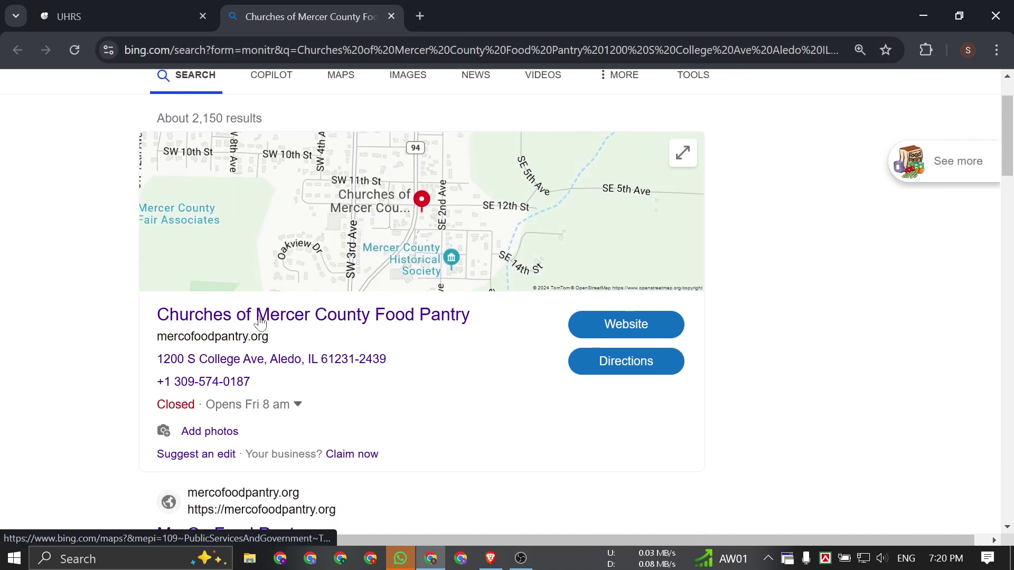
click(161, 11)
click(636, 210)
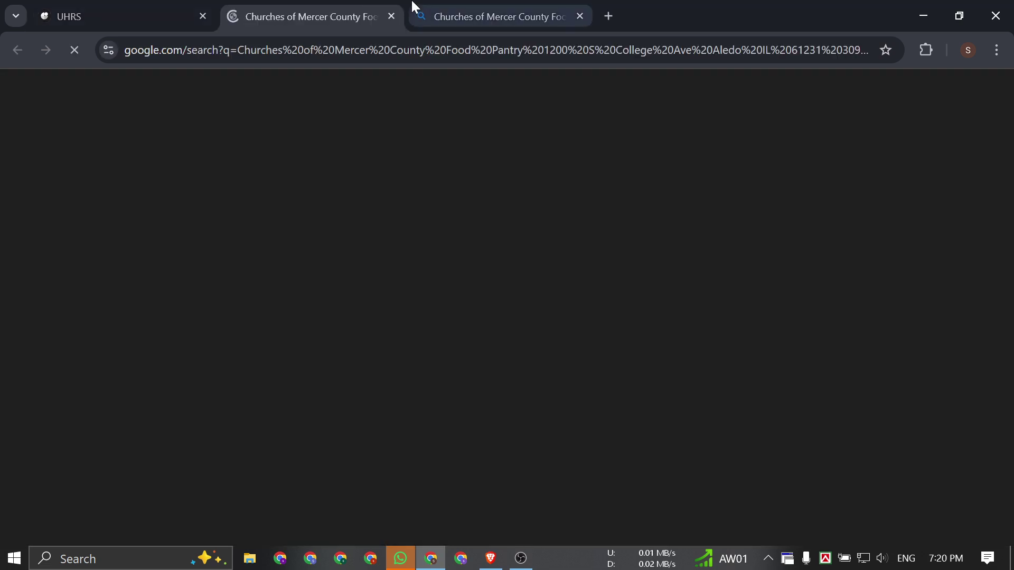
scroll(815, 319, down, 2)
scroll(739, 290, down, 3)
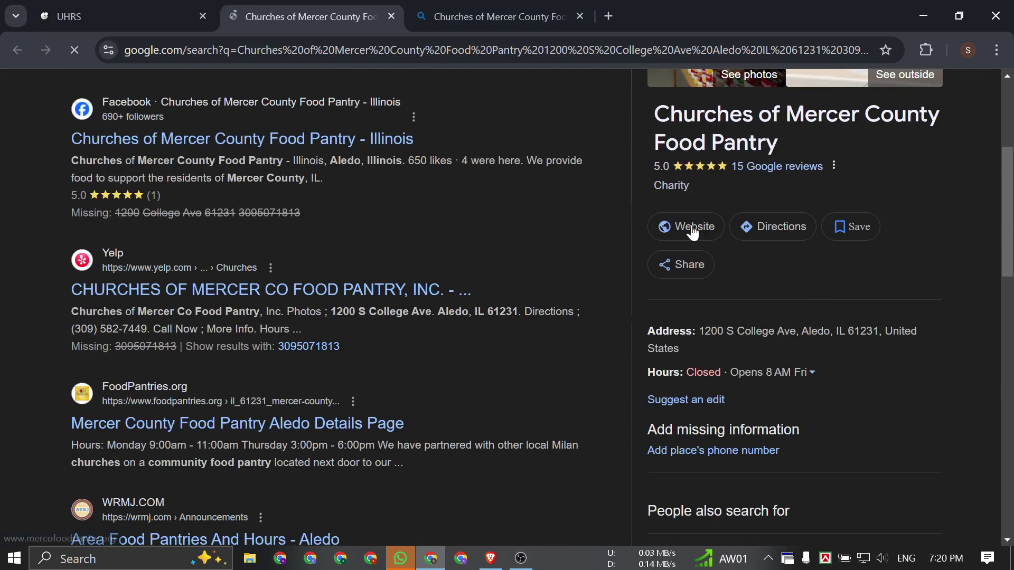
scroll(695, 226, up, 5)
Copy the food pantry's name and find it in the Google and Bing results.
click(118, 7)
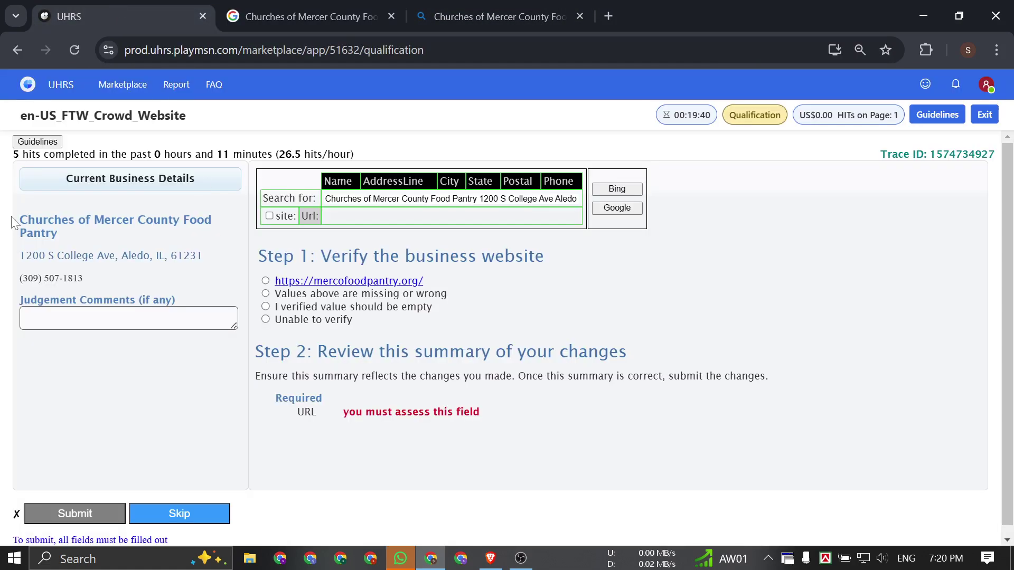
drag(14, 222, 64, 231)
triple_click(59, 228)
key(ctrl+c)
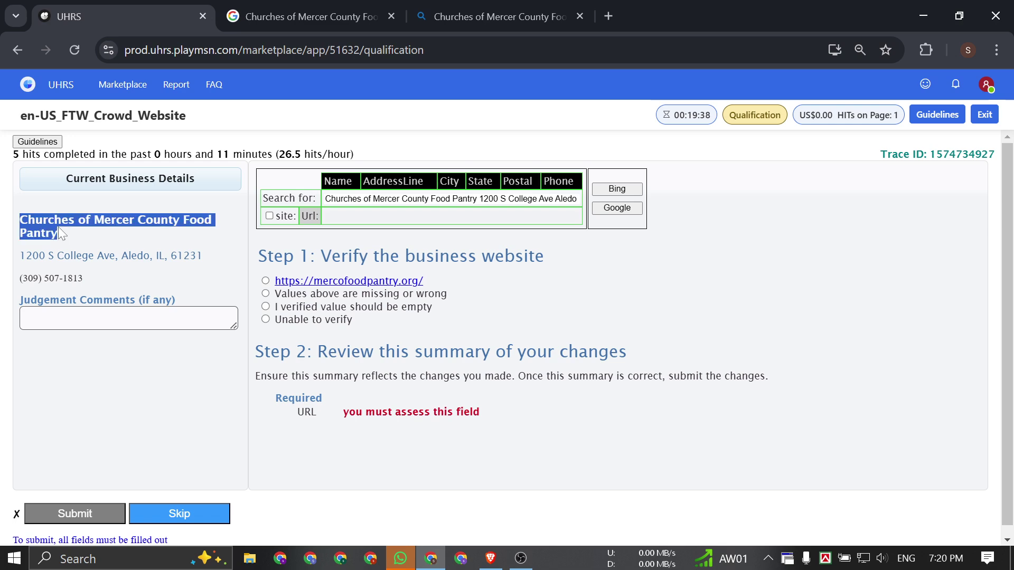
click(58, 227)
click(286, 6)
key(ctrl+f)
key(ctrl+v)
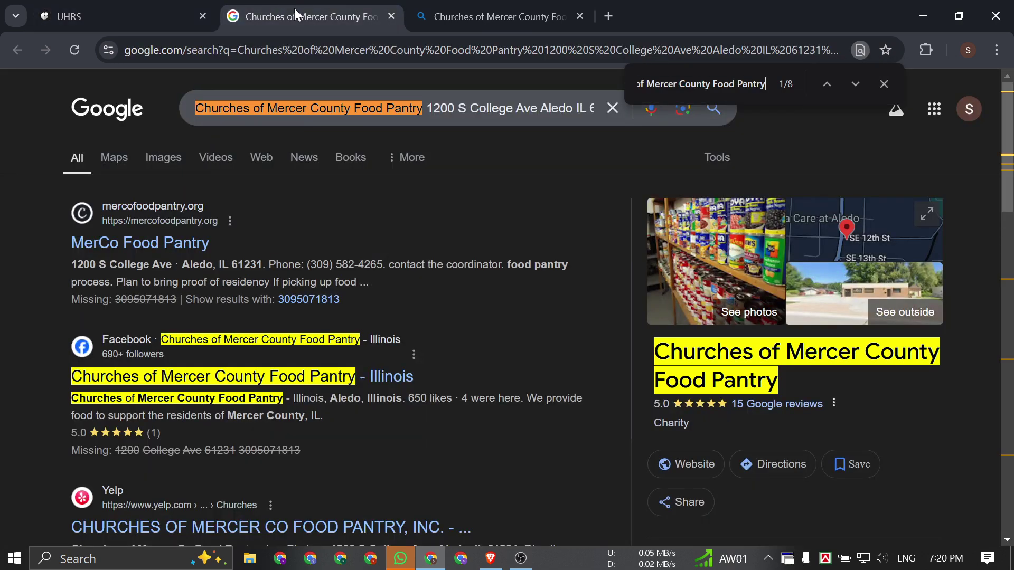
click(533, 6)
key(ctrl+f)
key(ctrl+v)
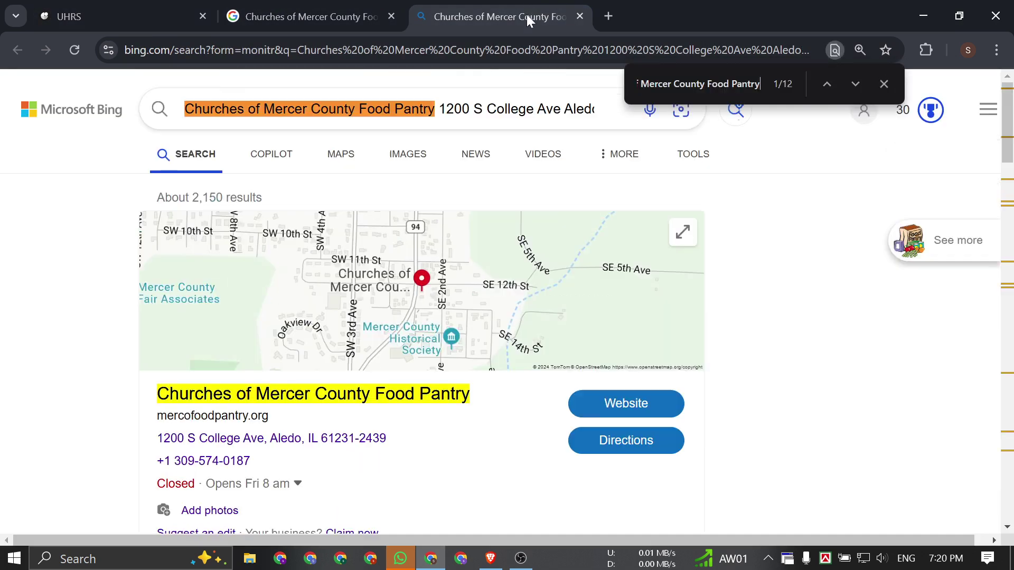
click(99, 19)
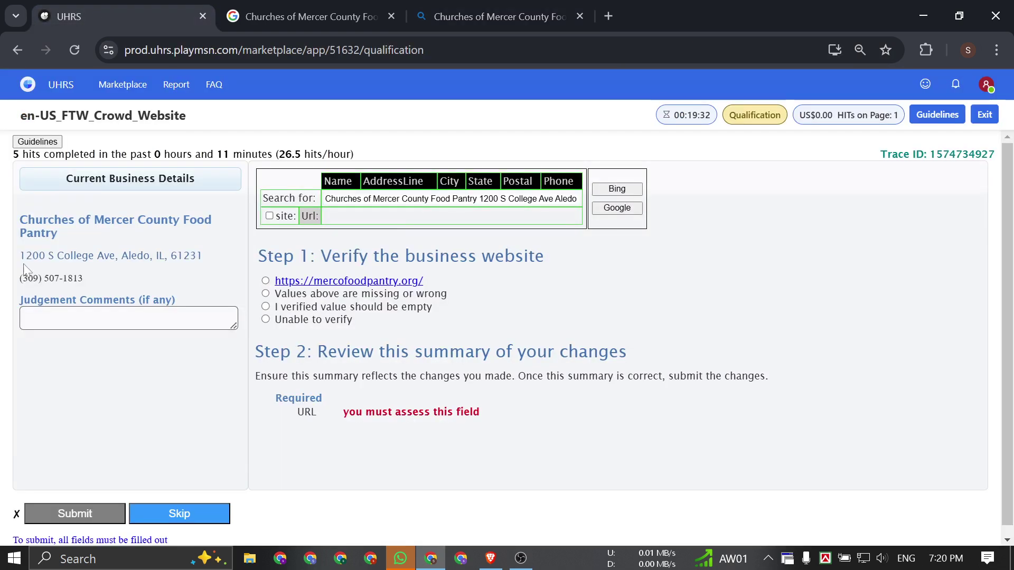
drag(15, 258, 190, 256)
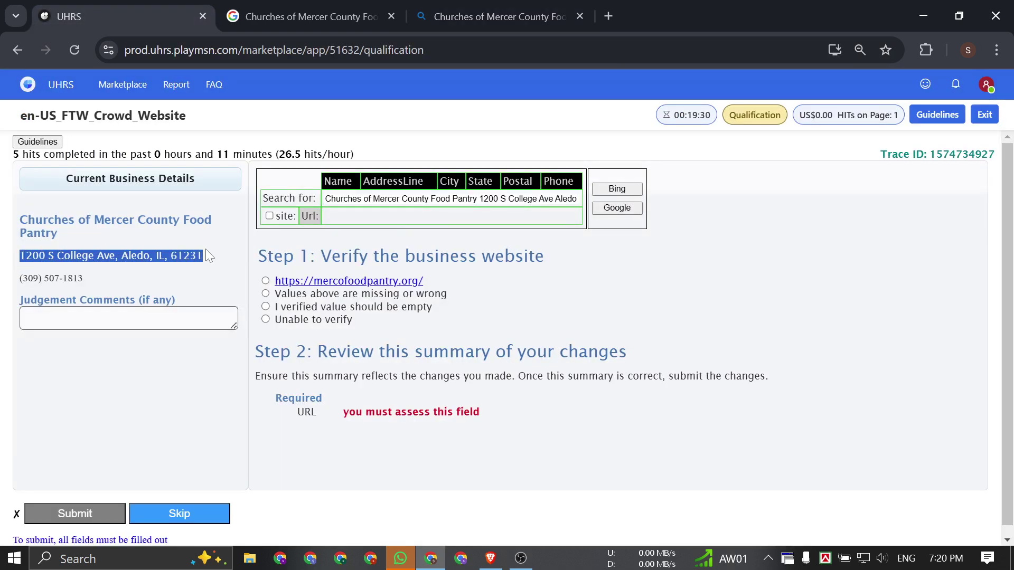
click(287, 11)
key(ctrl+f)
text(1200 S College Ave, Aledo, IL, 61231)
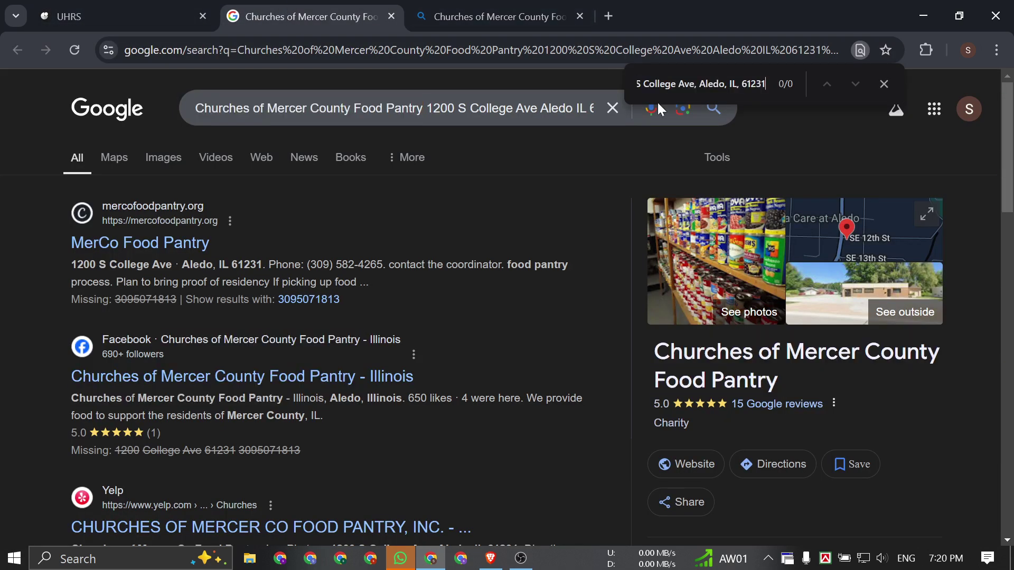
key(BackSpace)
key(BackSpace)
key(BackSpace)
key(BackSpace)
key(BackSpace)
key(BackSpace)
key(BackSpace)
key(BackSpace)
key(BackSpace)
key(BackSpace)
key(BackSpace)
key(BackSpace)
key(BackSpace)
key(BackSpace)
key(BackSpace)
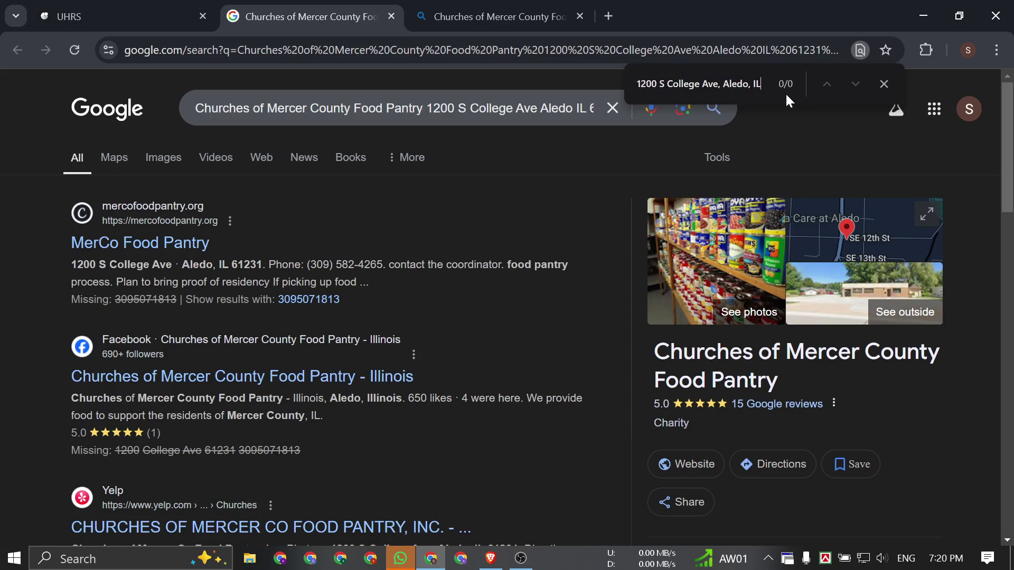
click(484, 6)
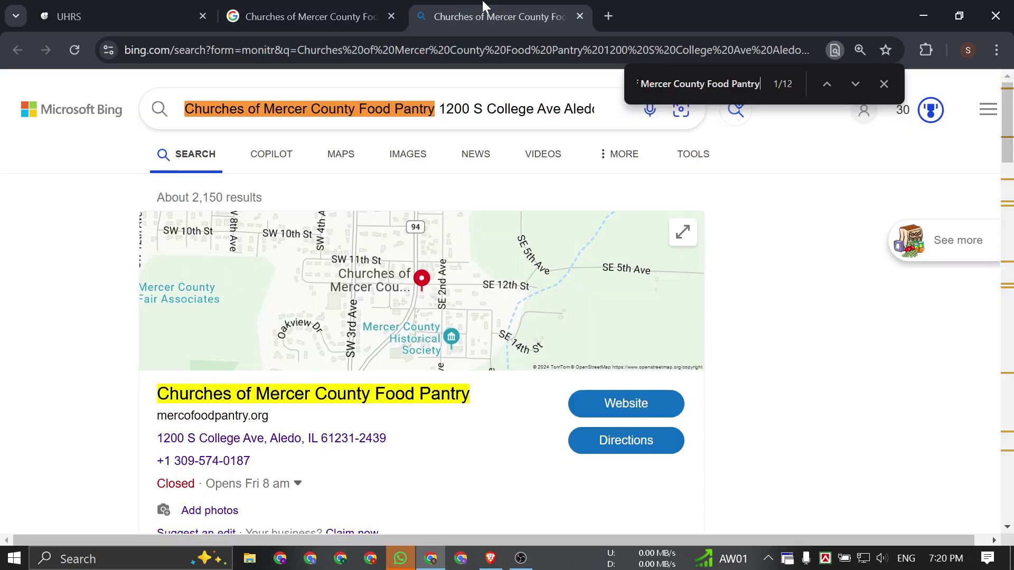
key(ctrl+f)
text(1200 S College Ave, Aledo, IL, 61231)
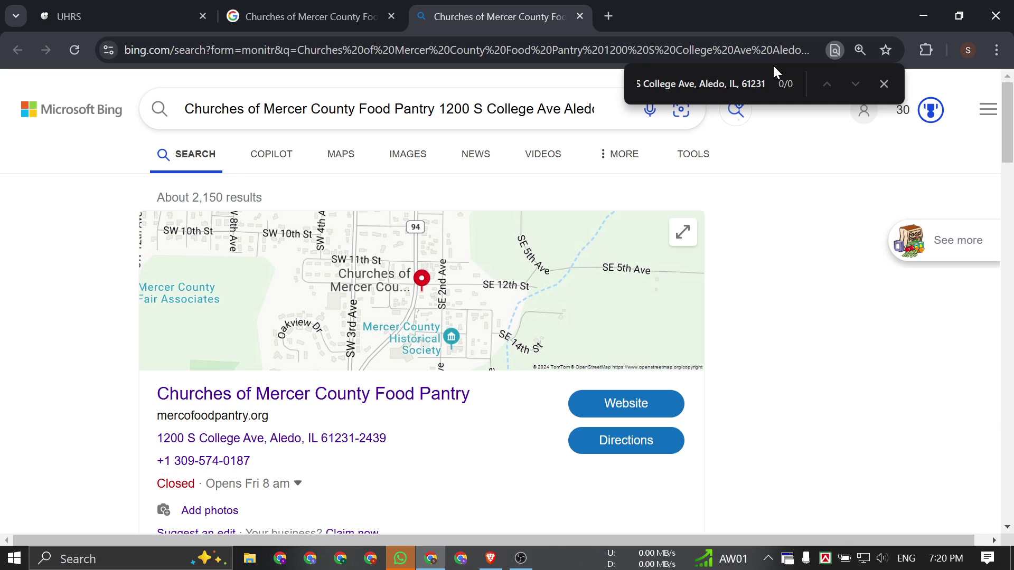
key(BackSpace)
key(BackSpace)
key(BackSpace)
key(BackSpace)
key(BackSpace)
key(BackSpace)
key(BackSpace)
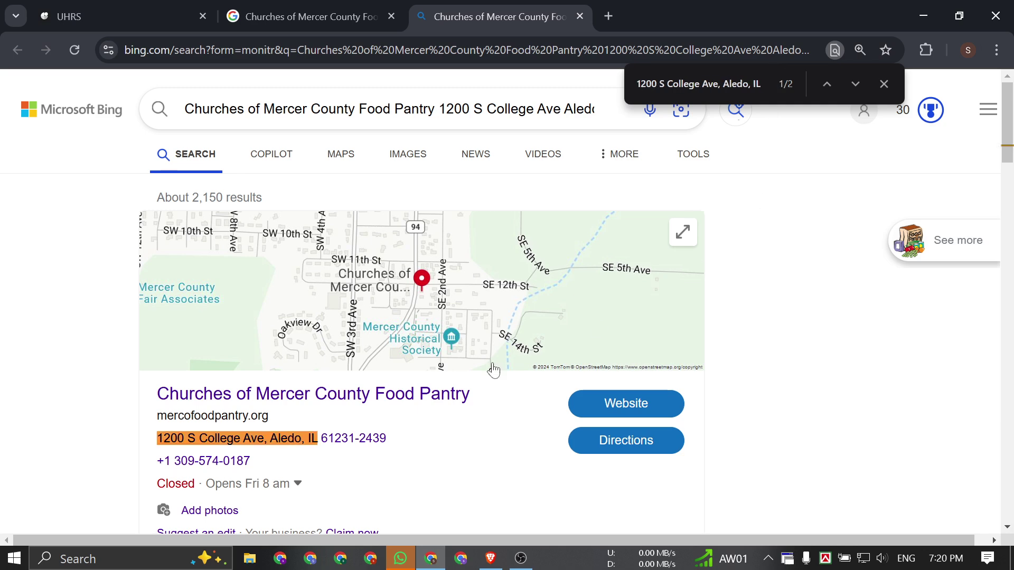
click(885, 84)
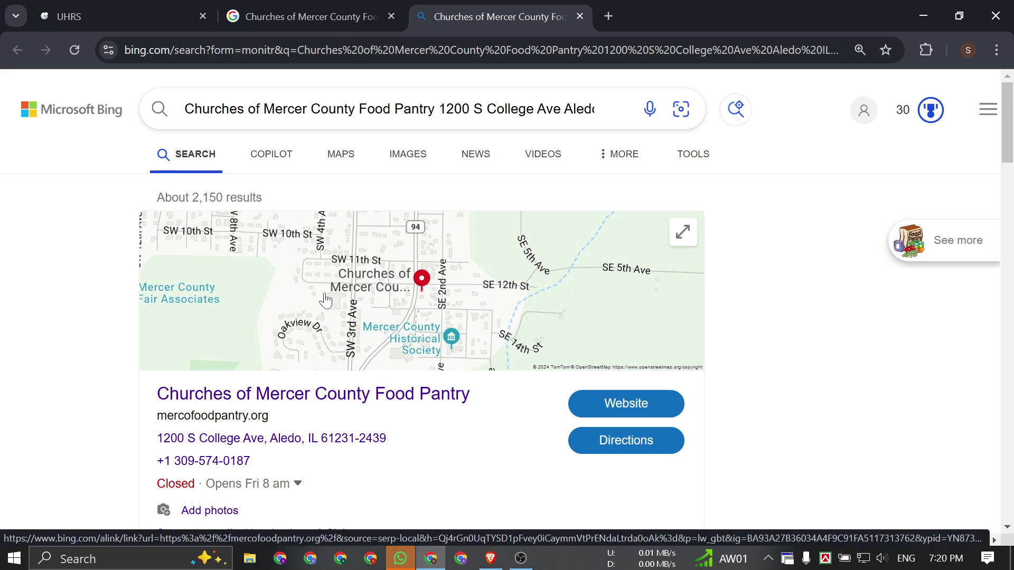
Compare the UHRS address and postal code 61231 against Google's Aledo, IL listing.
click(98, 8)
click(296, 15)
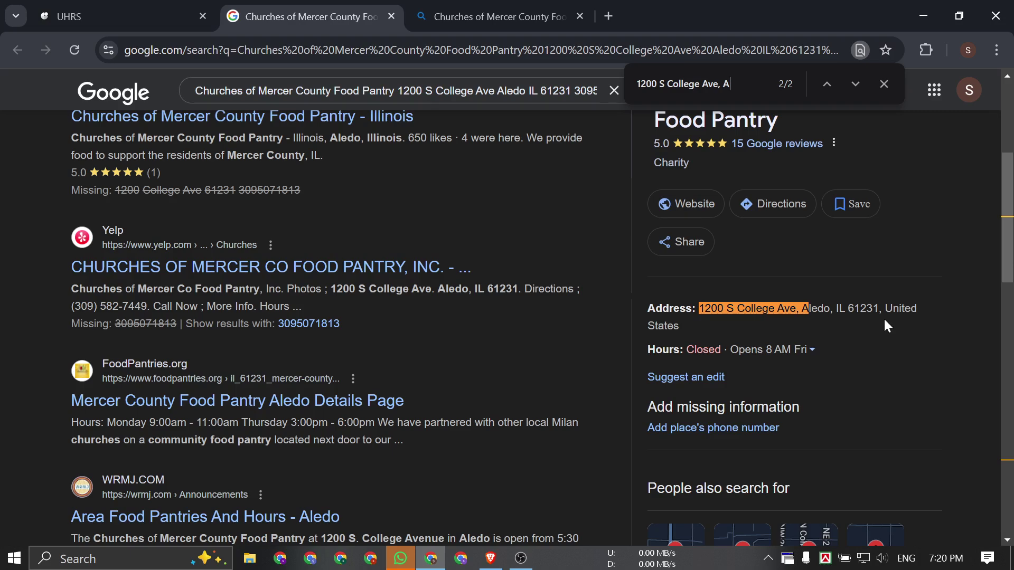
click(117, 16)
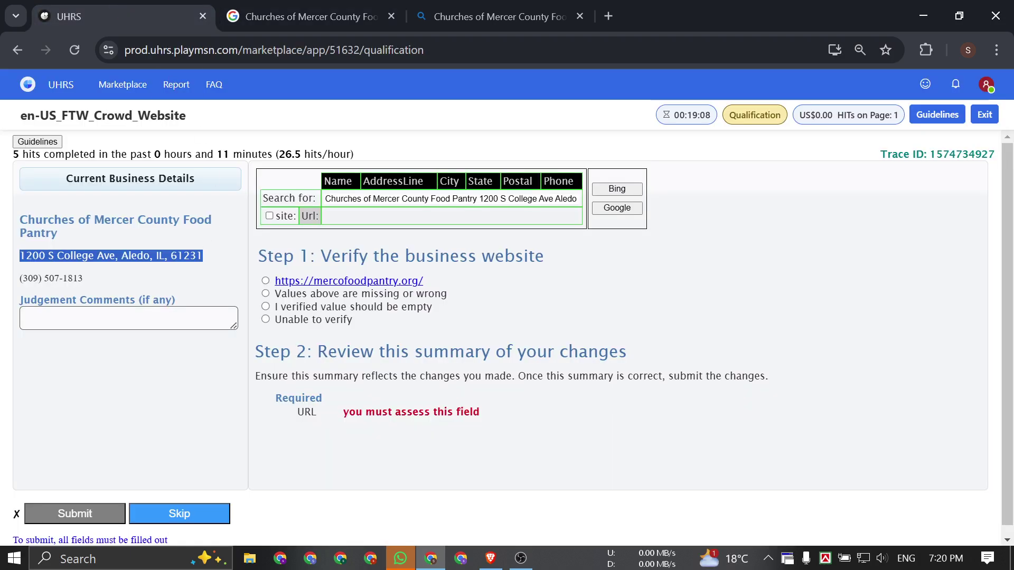
triple_click(204, 254)
click(204, 254)
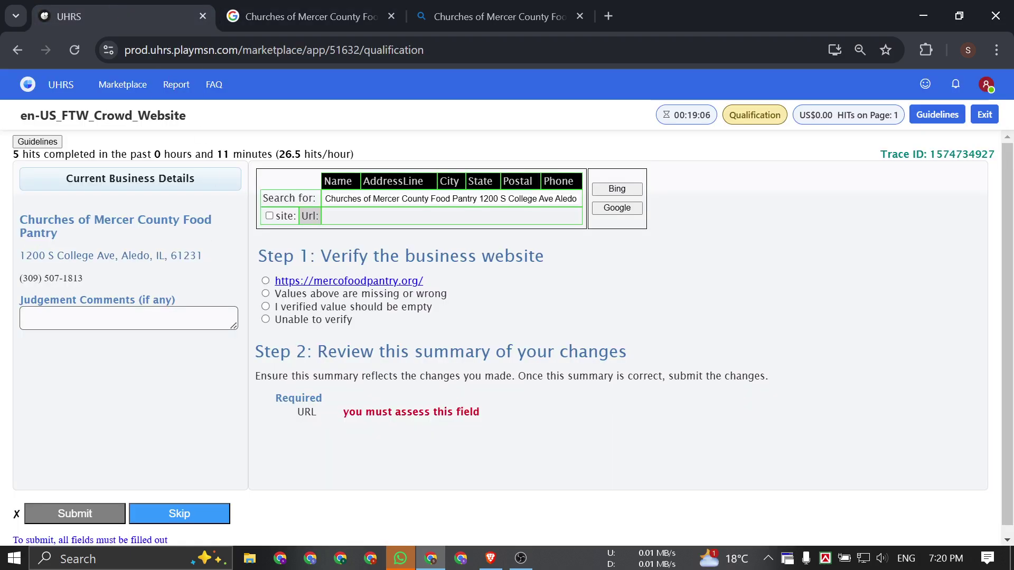
double_click(196, 255)
click(195, 254)
click(279, 29)
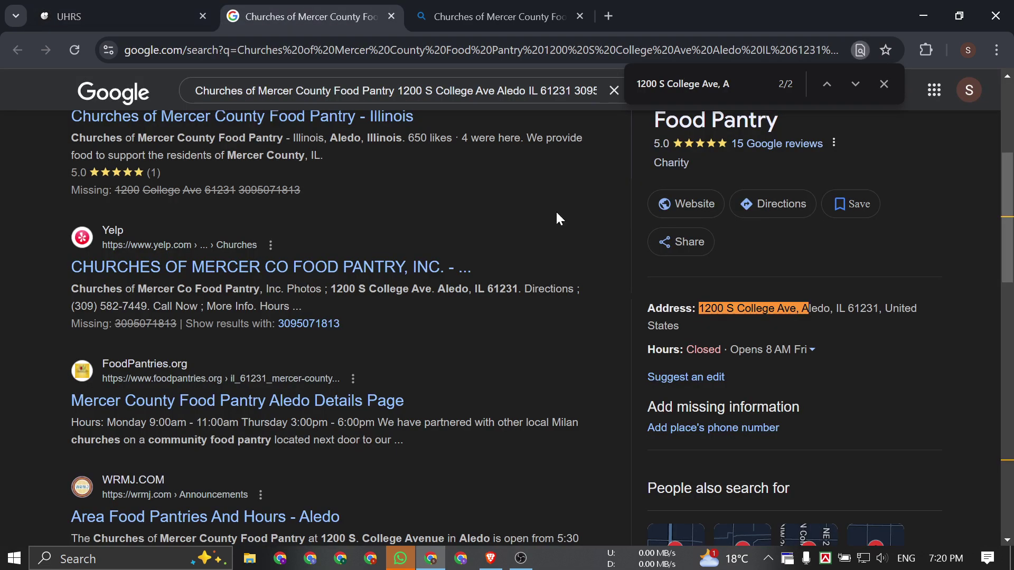
scroll(847, 331, up, 1)
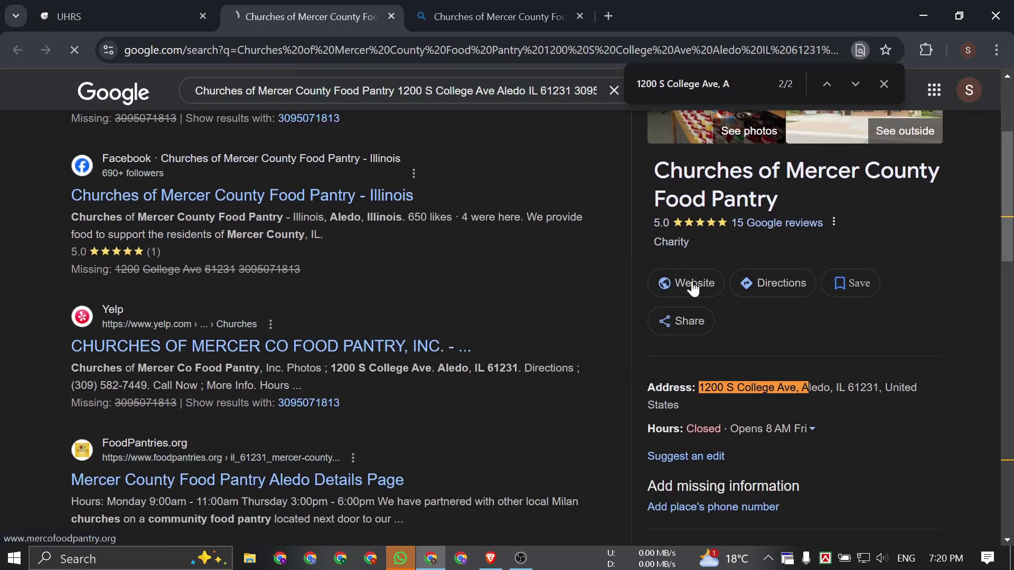
Open mercofoodpantry.org from Google's listing and copy its web address.
click(689, 283)
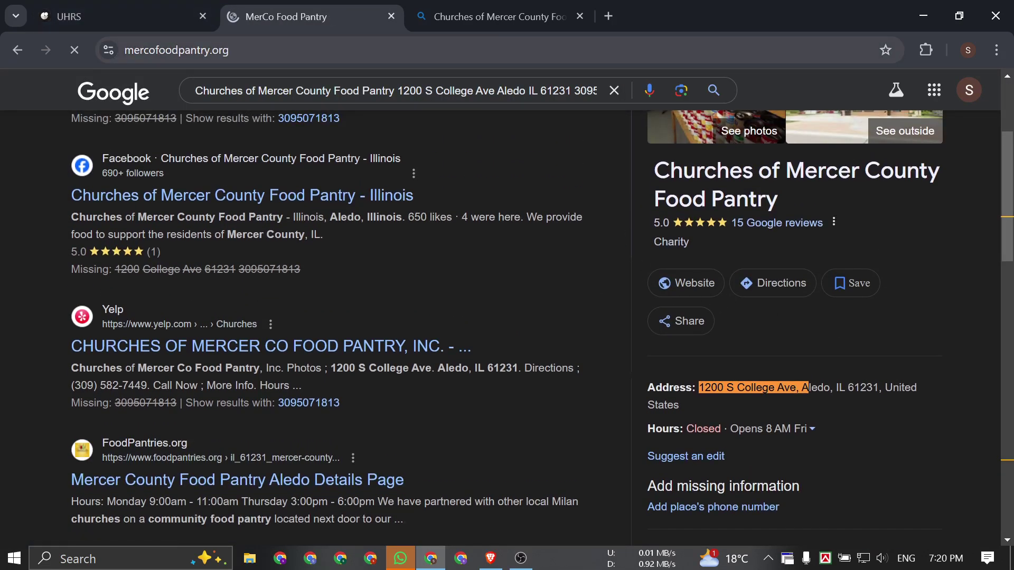
click(176, 50)
key(ctrl+c)
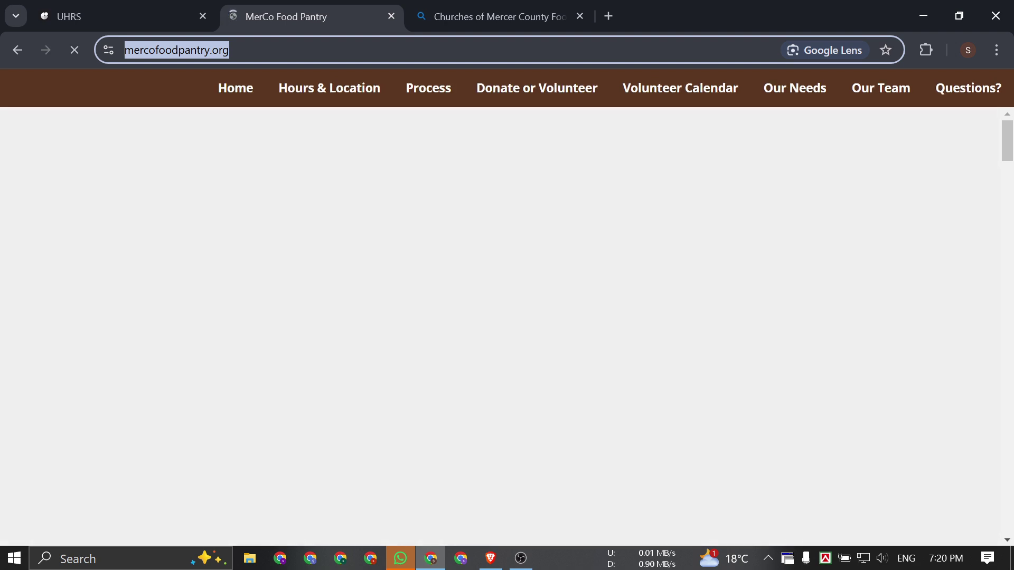
key(ctrl+shift+Tab)
click(610, 272)
key(ctrl+f)
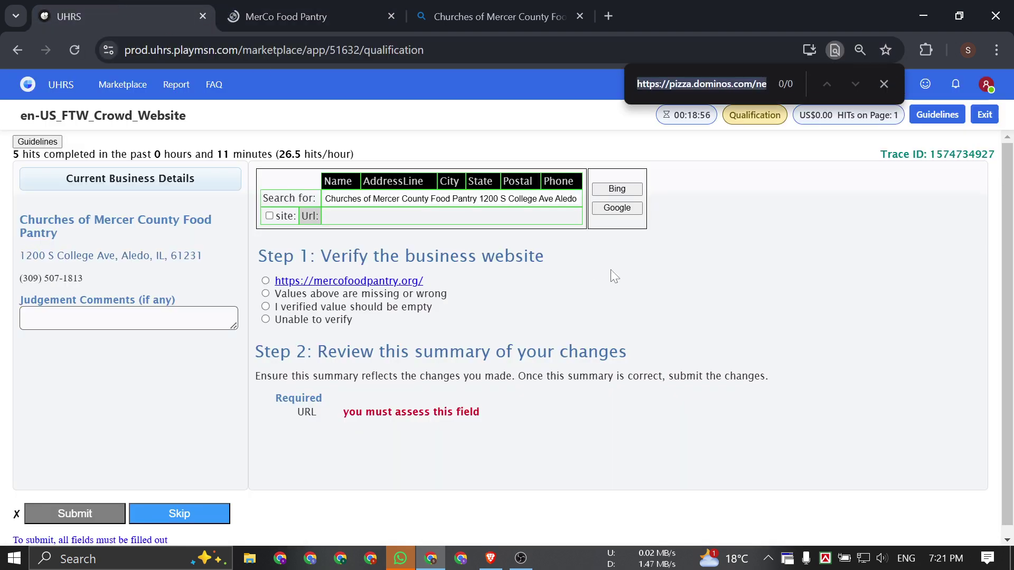
key(ctrl+v)
click(883, 84)
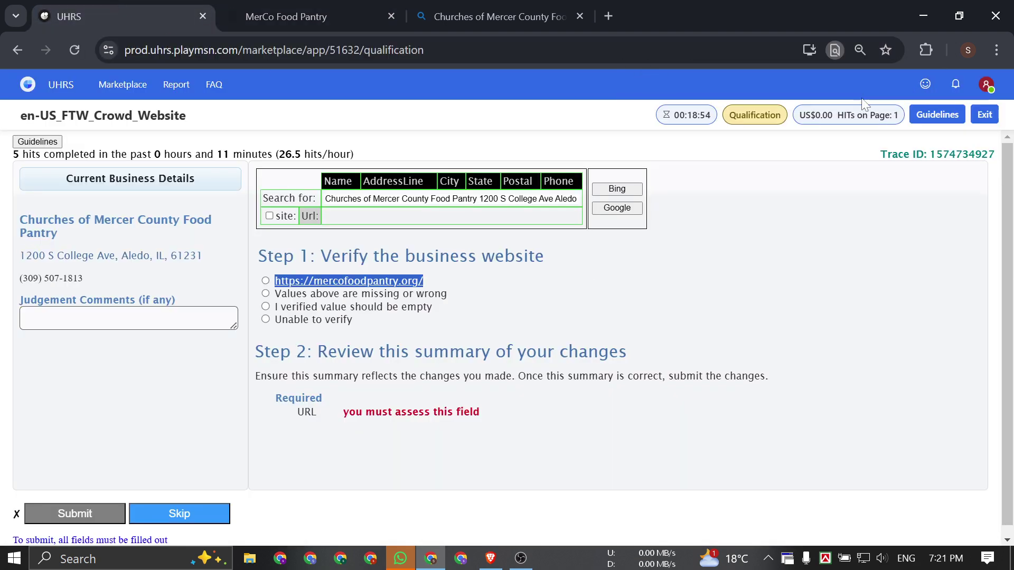
click(553, 281)
click(265, 280)
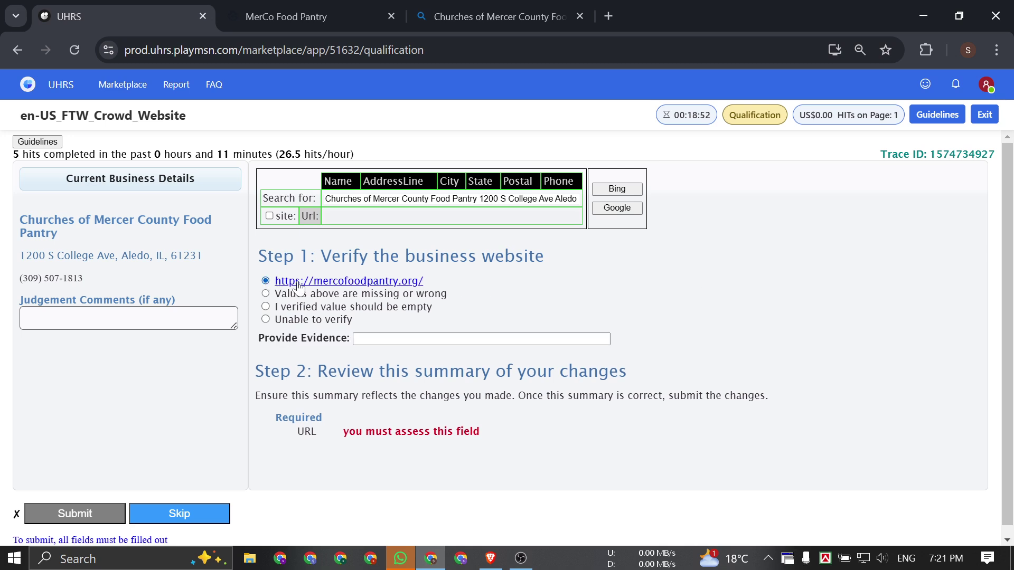
drag(298, 281, 413, 343)
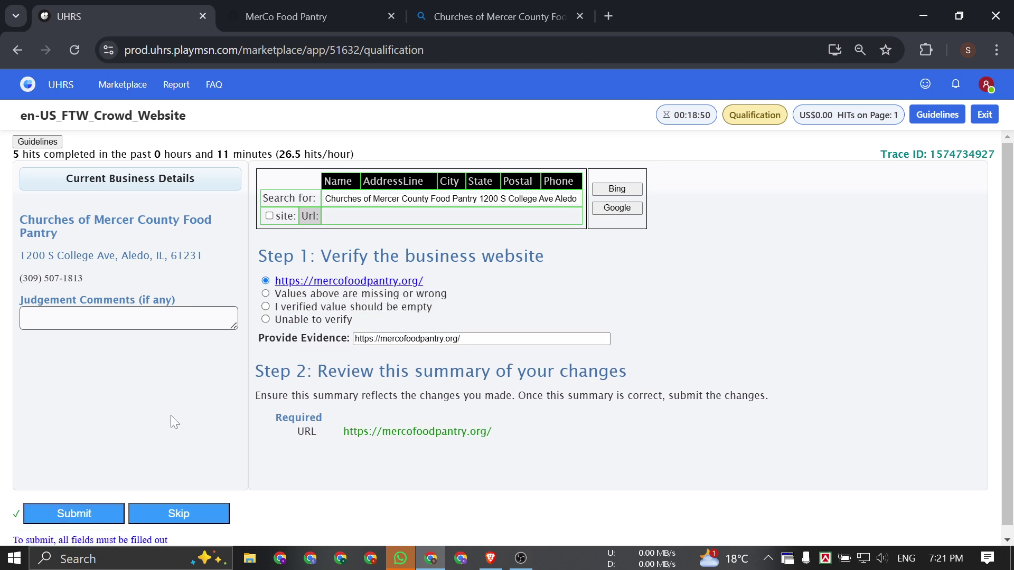
click(80, 509)
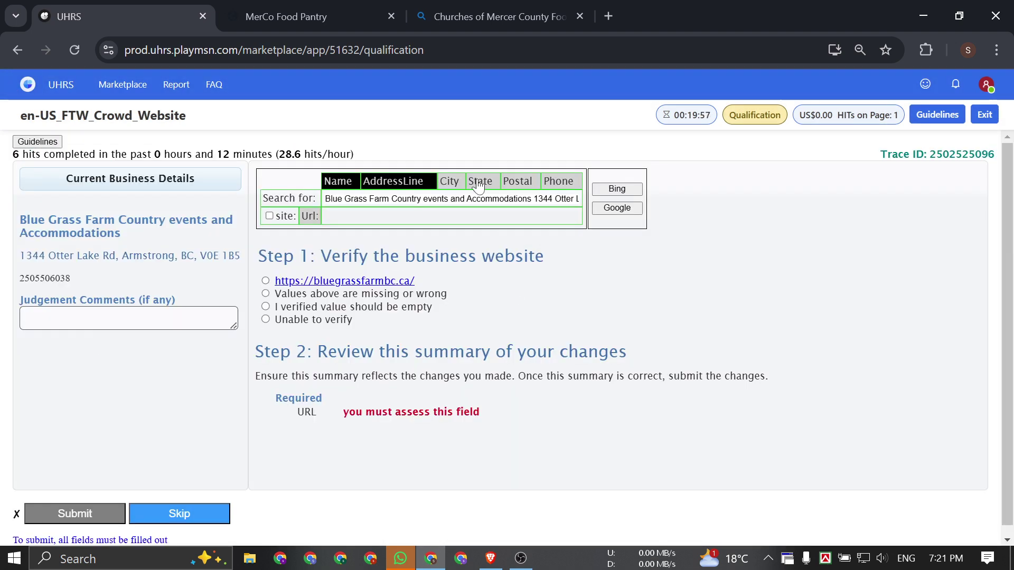
Add city, state, postal code and phone to the Blue Grass Farm query and close the food pantry tabs.
click(449, 181)
click(479, 181)
click(517, 181)
click(558, 181)
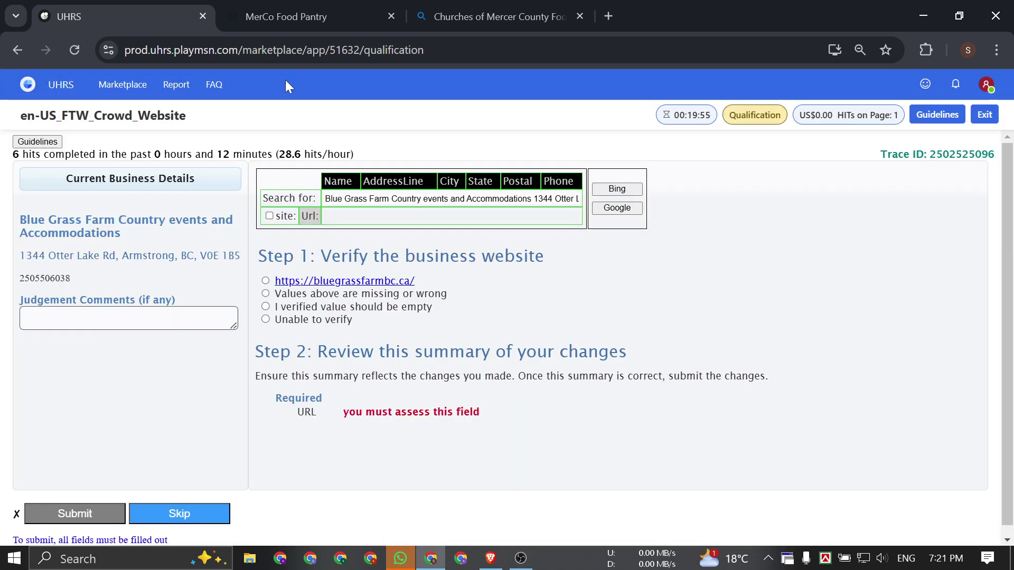
click(391, 16)
click(392, 17)
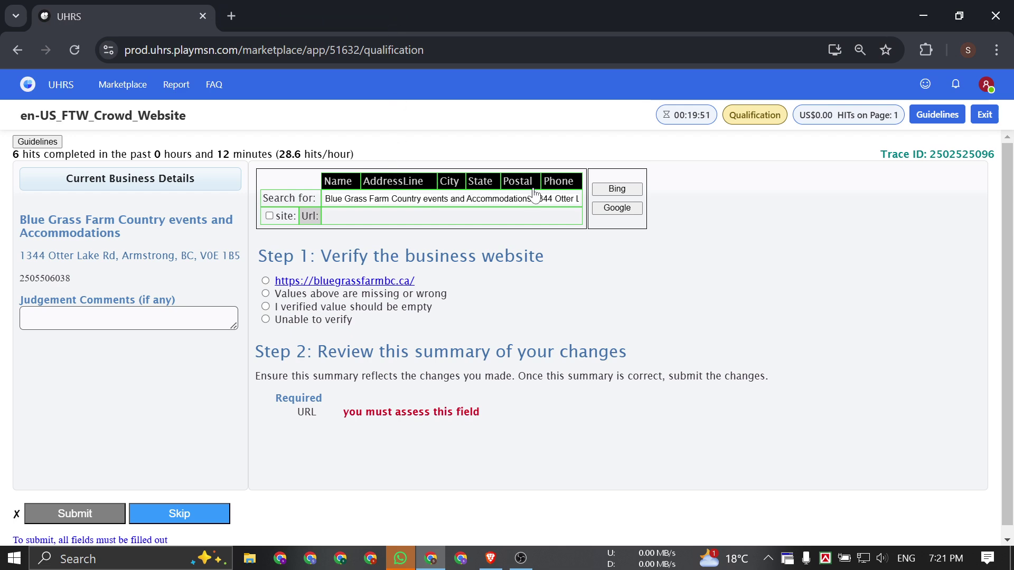
Run Bing and Google searches for Blue Grass Farm and review both result pages.
click(616, 188)
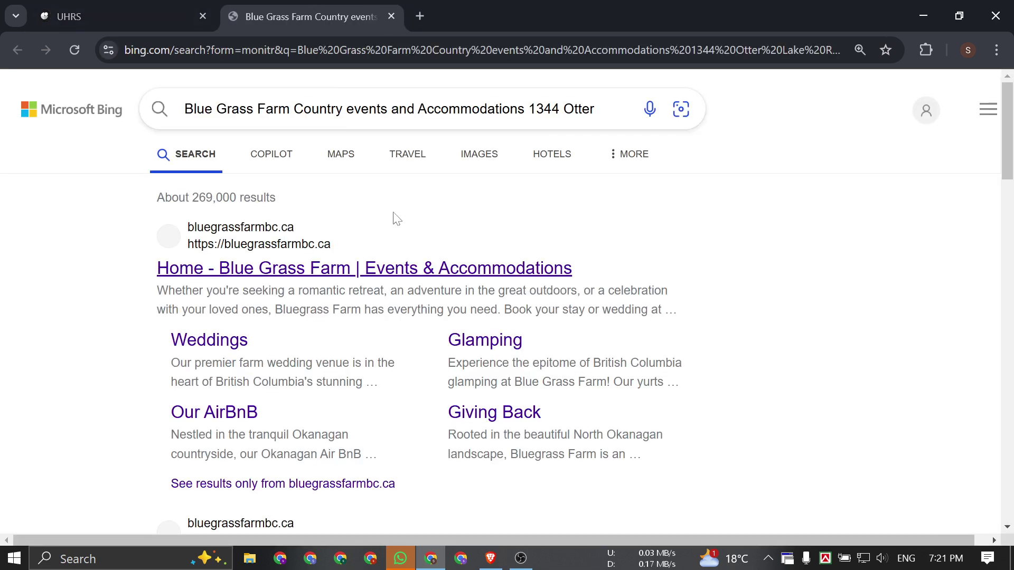
click(121, 17)
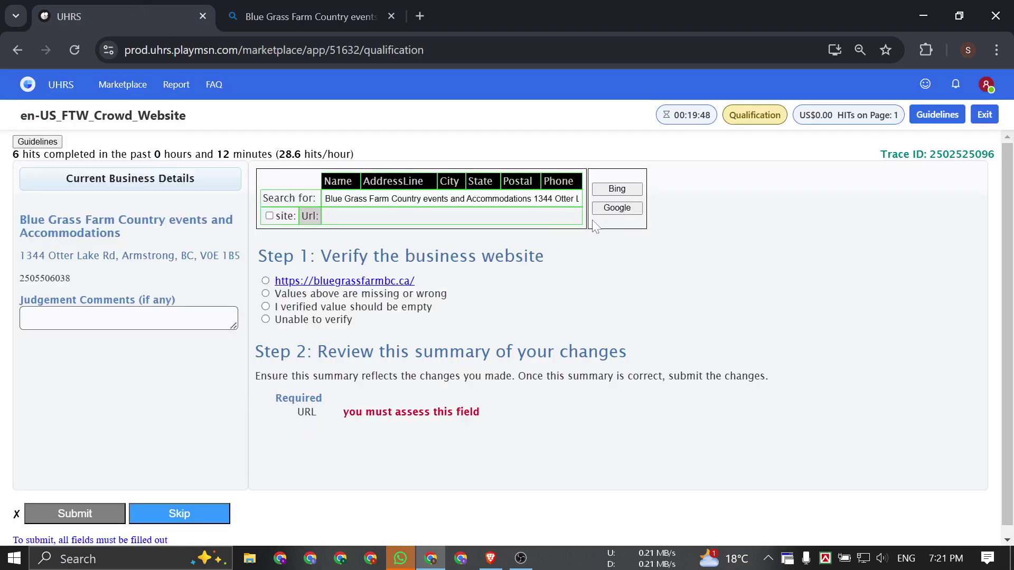
click(617, 207)
scroll(507, 306, down, 3)
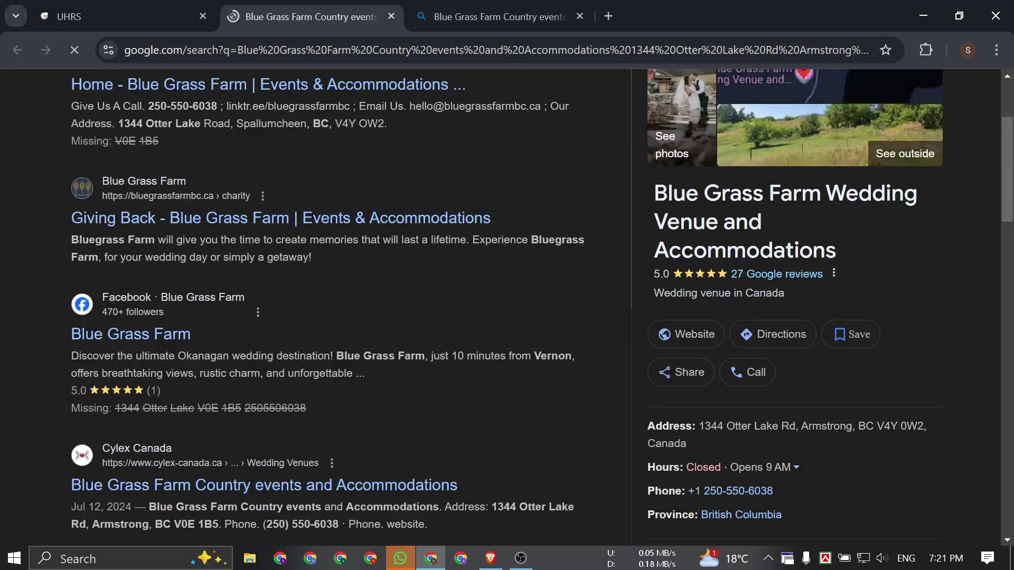
click(498, 16)
scroll(506, 307, down, 3)
scroll(507, 306, up, 3)
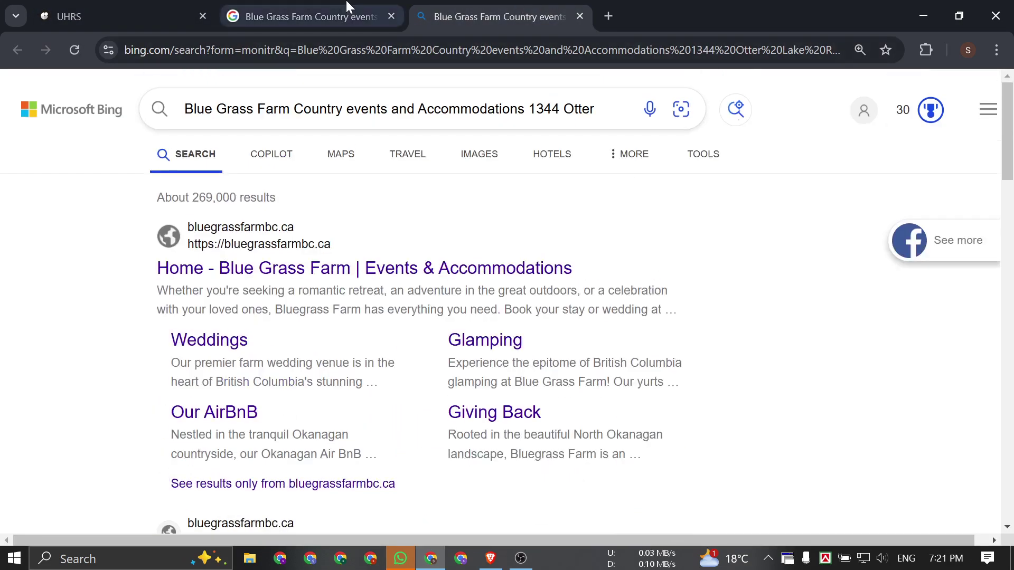
click(316, 16)
scroll(317, 306, up, 5)
Select the full Blue Grass Farm Country events and Accommodations name in UHRS.
click(121, 17)
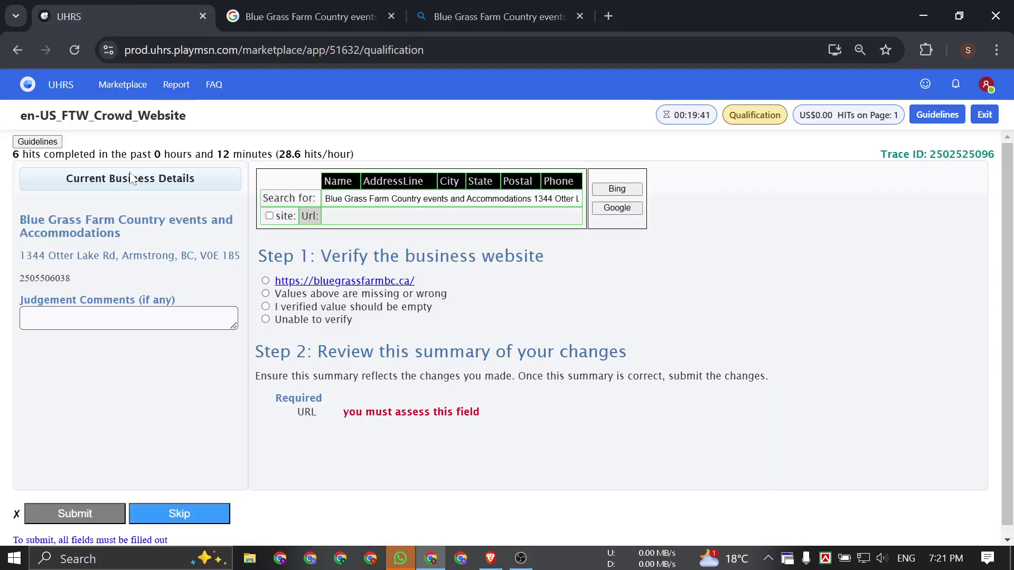
double_click(31, 220)
drag(32, 220, 125, 237)
key(ctrl+c)
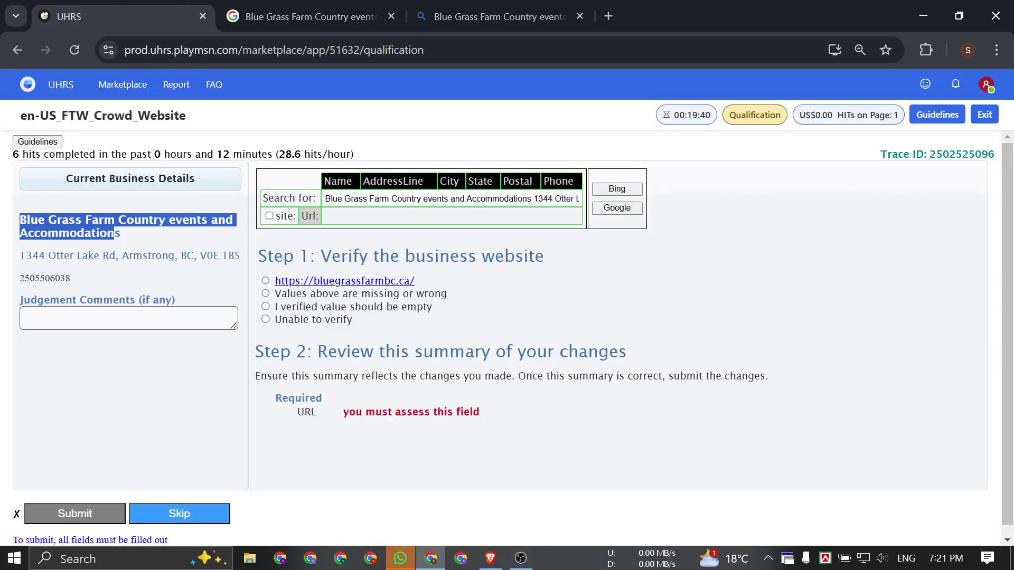
Search the Google results page for the Blue Grass Farm business name.
click(132, 229)
click(299, 10)
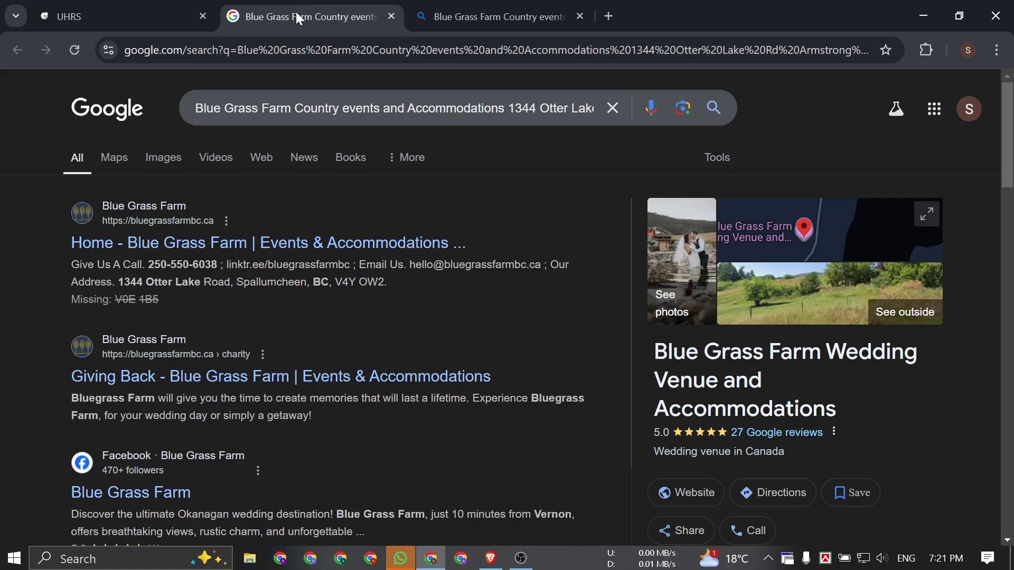
key(ctrl+f)
key(ctrl+v)
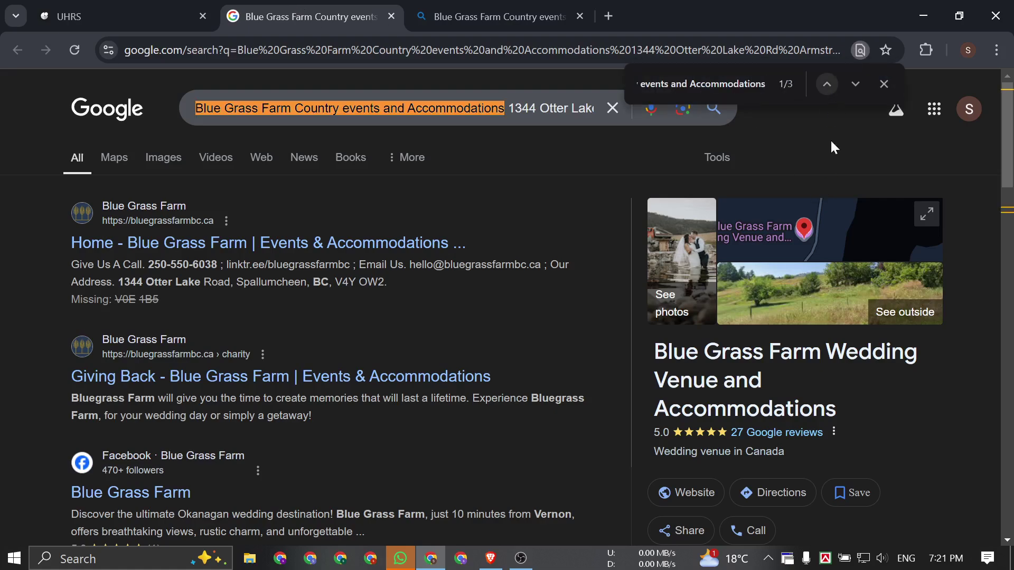
scroll(830, 138, down, 7)
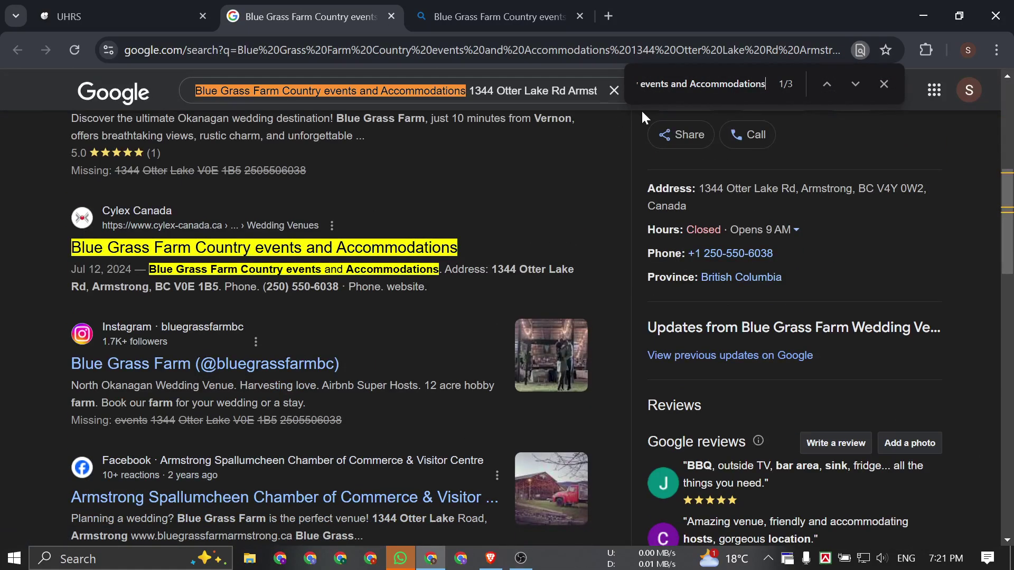
scroll(597, 196, up, 7)
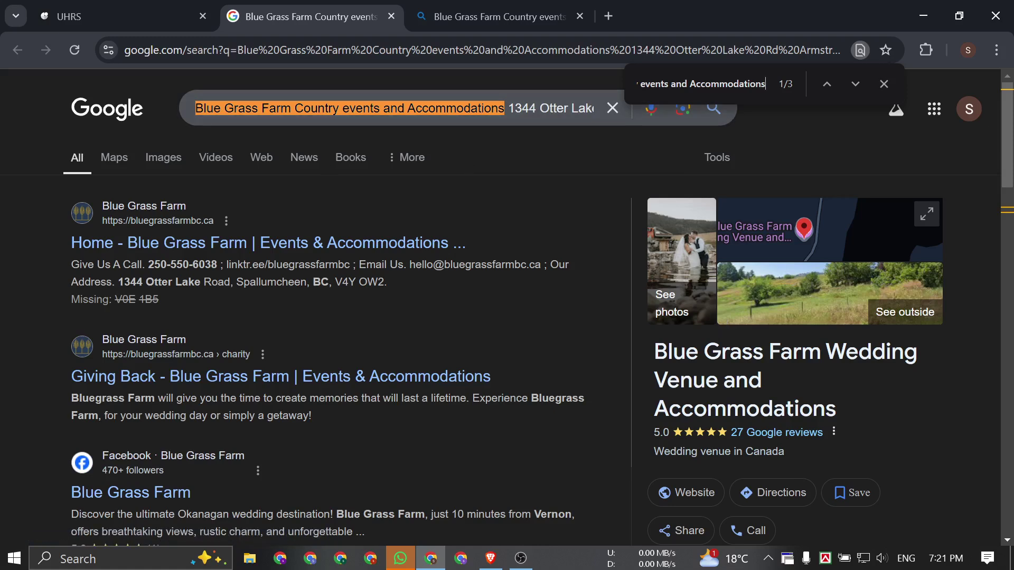
scroll(449, 264, down, 4)
Search the Bing results page for the business name and step to its next match.
click(442, 3)
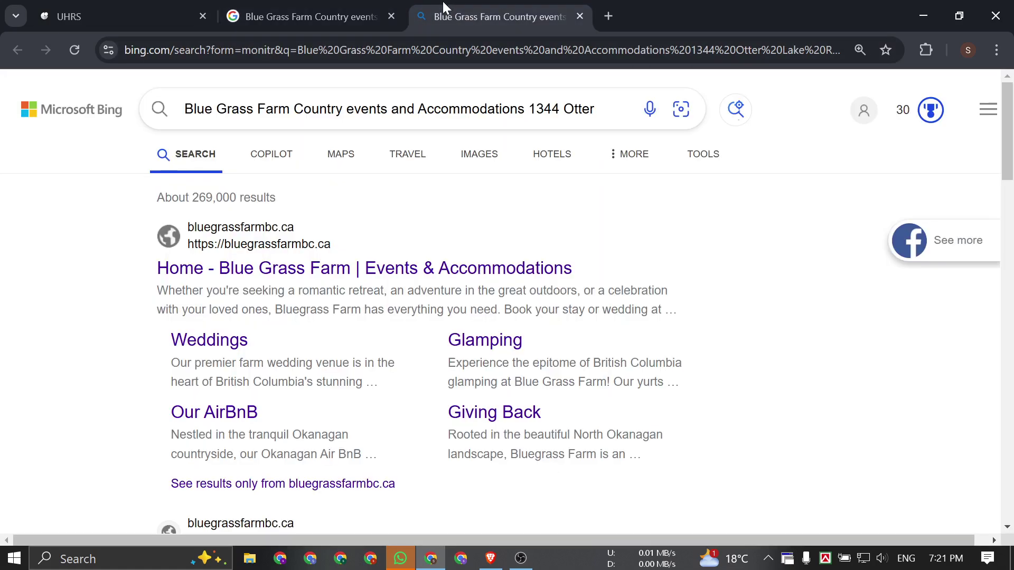
key(ctrl+f)
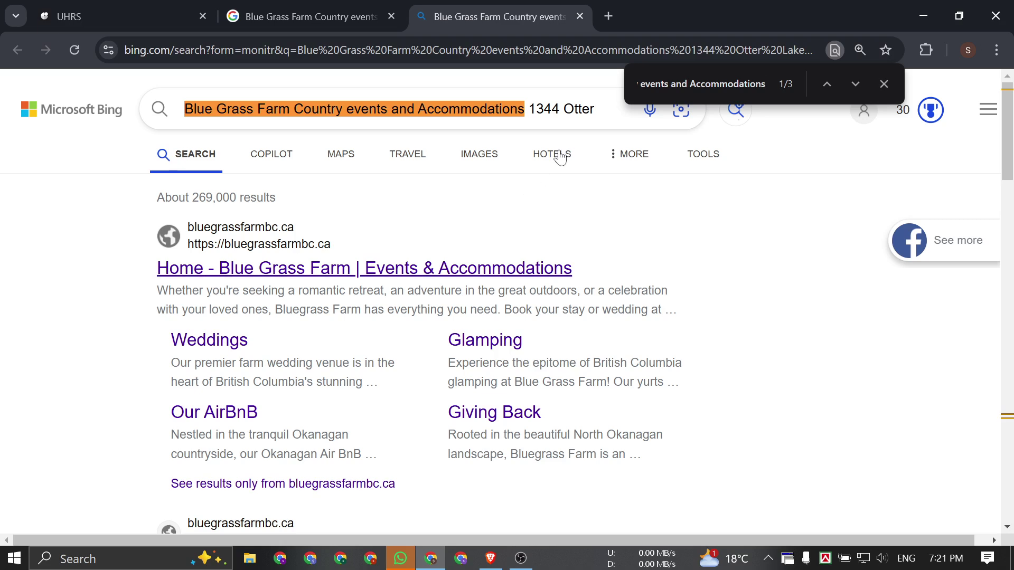
scroll(556, 154, down, 3)
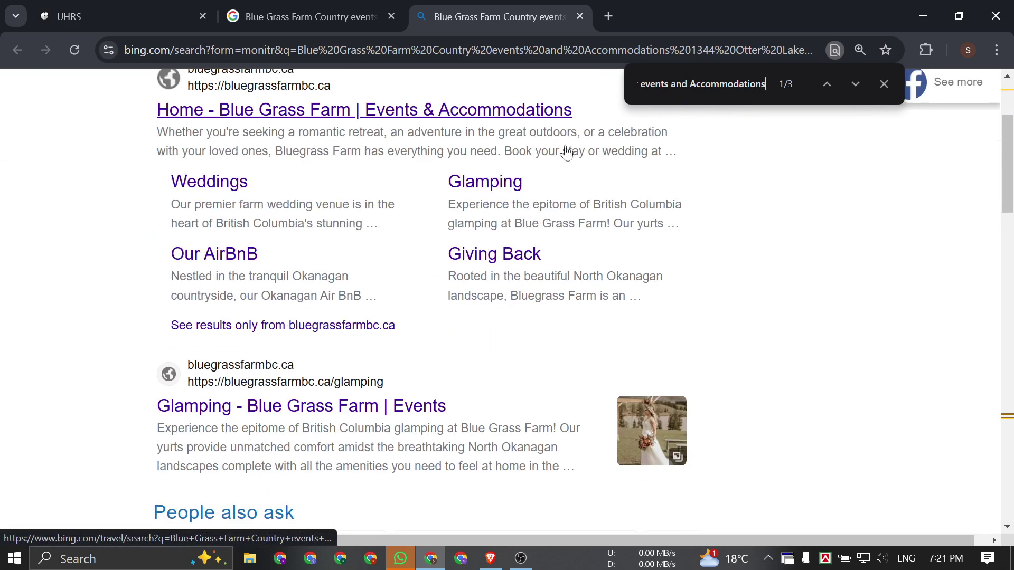
click(855, 84)
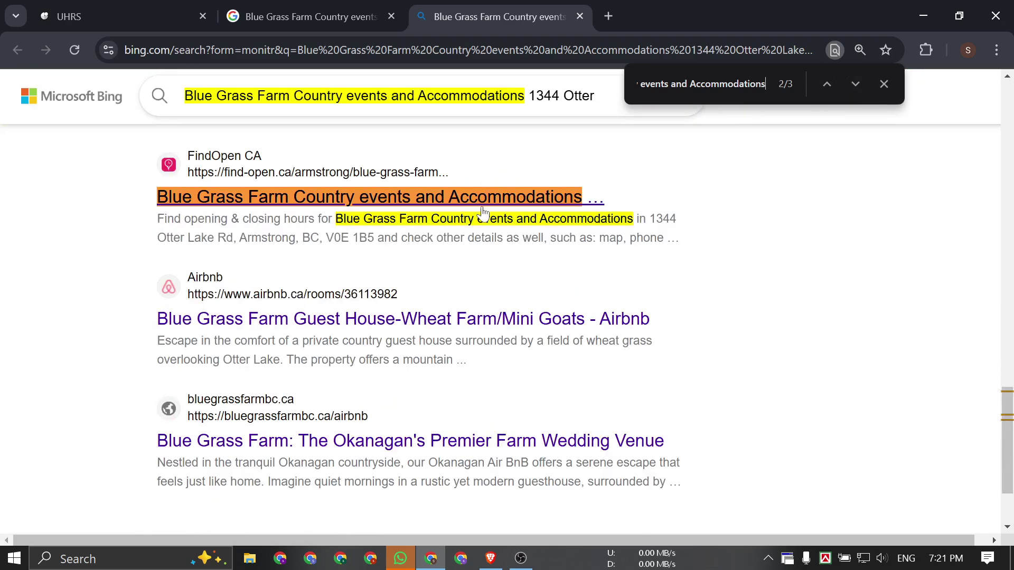
click(73, 8)
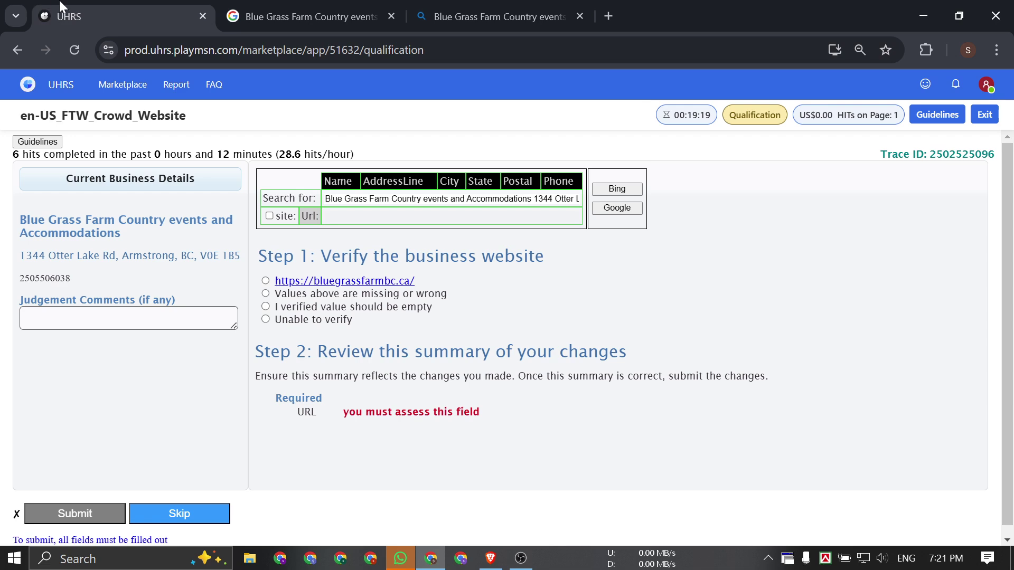
Step through Google's matches and open the Cylex Canada listing for Blue Grass Farm.
click(306, 17)
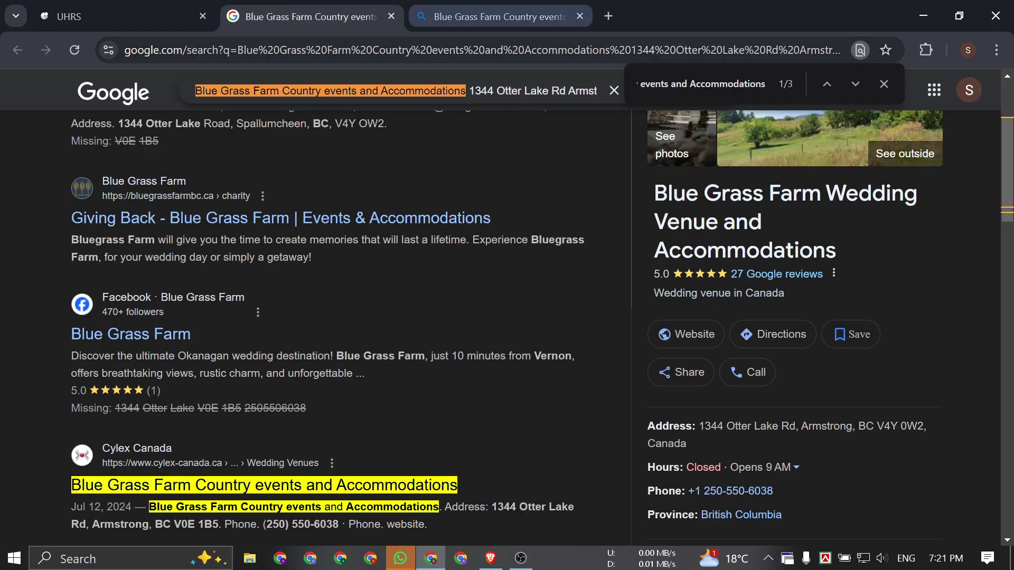
scroll(391, 293, down, 3)
scroll(390, 294, down, 3)
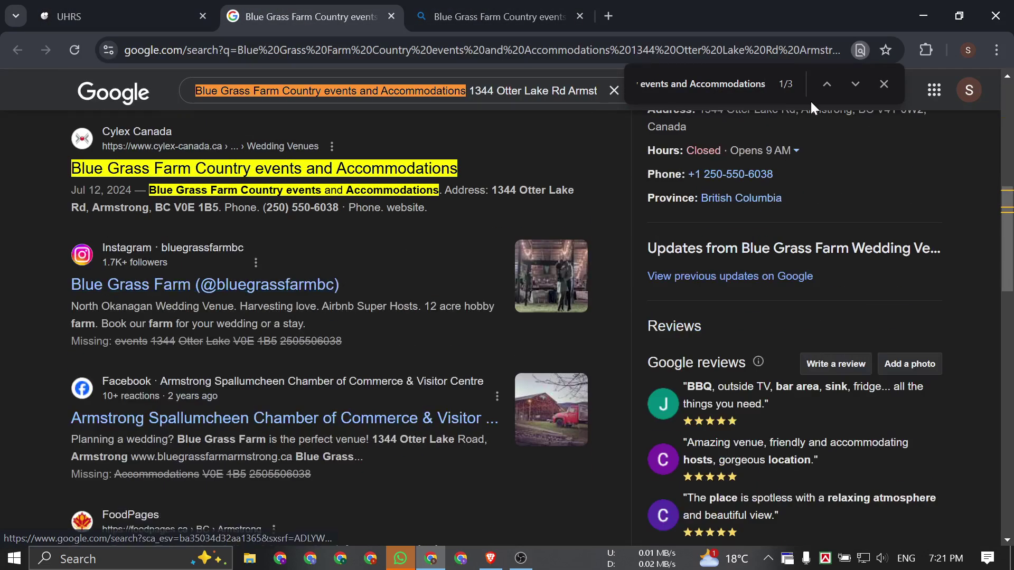
click(855, 85)
click(856, 84)
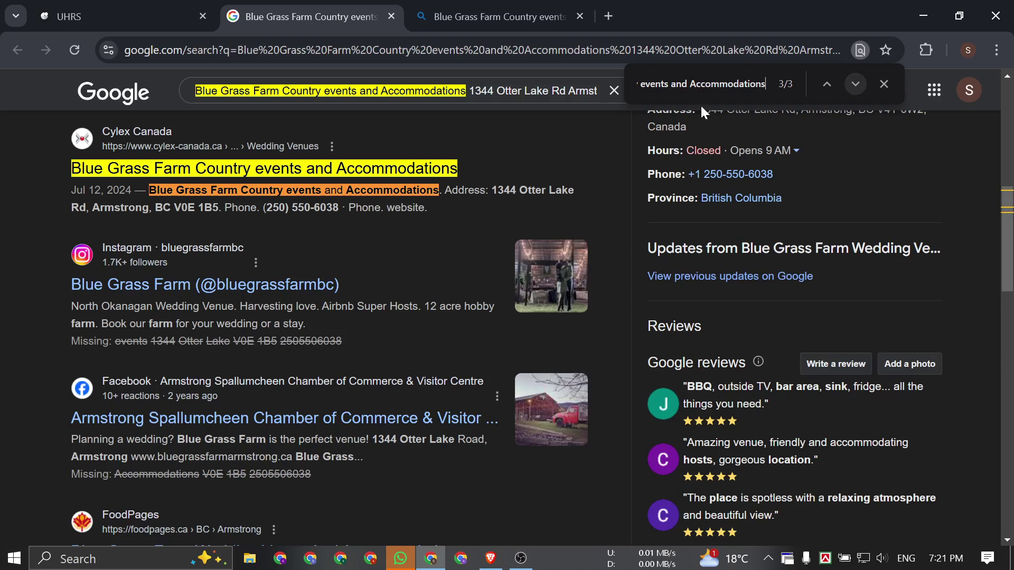
click(280, 169)
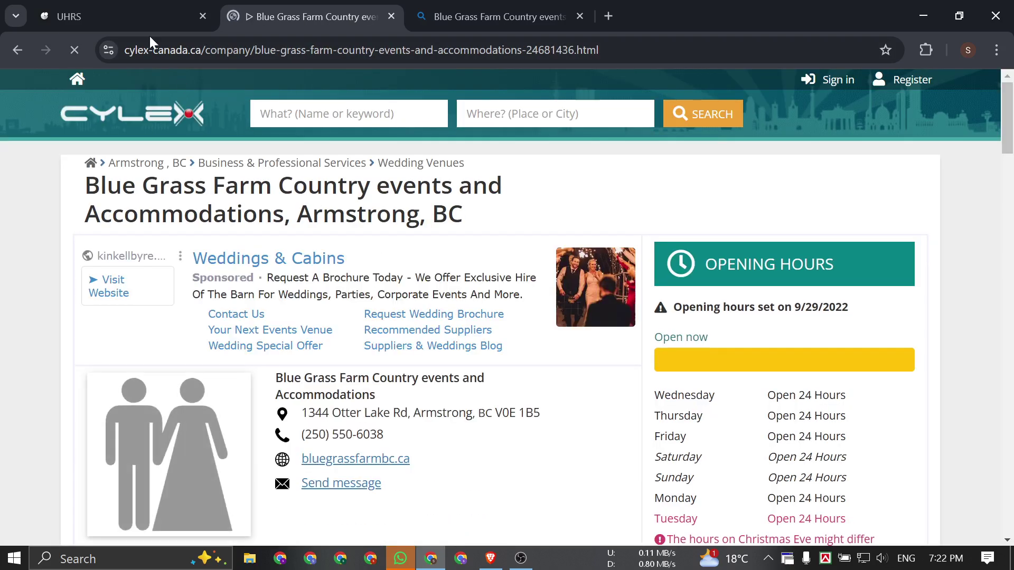
Compare the UHRS task with the Bing and Google results, then reopen the Cylex Canada listing.
click(106, 8)
click(250, 7)
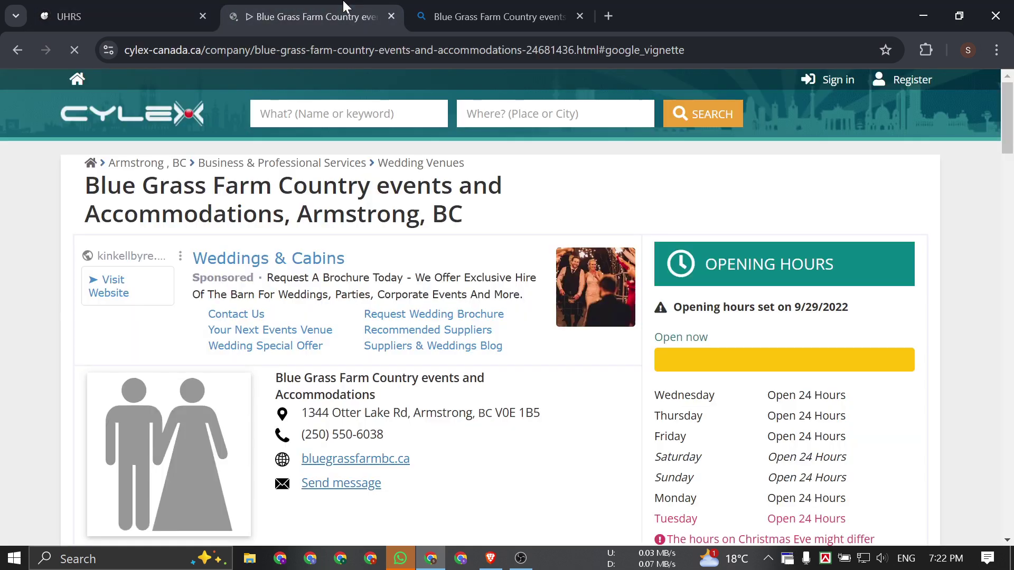
click(491, 16)
click(290, 9)
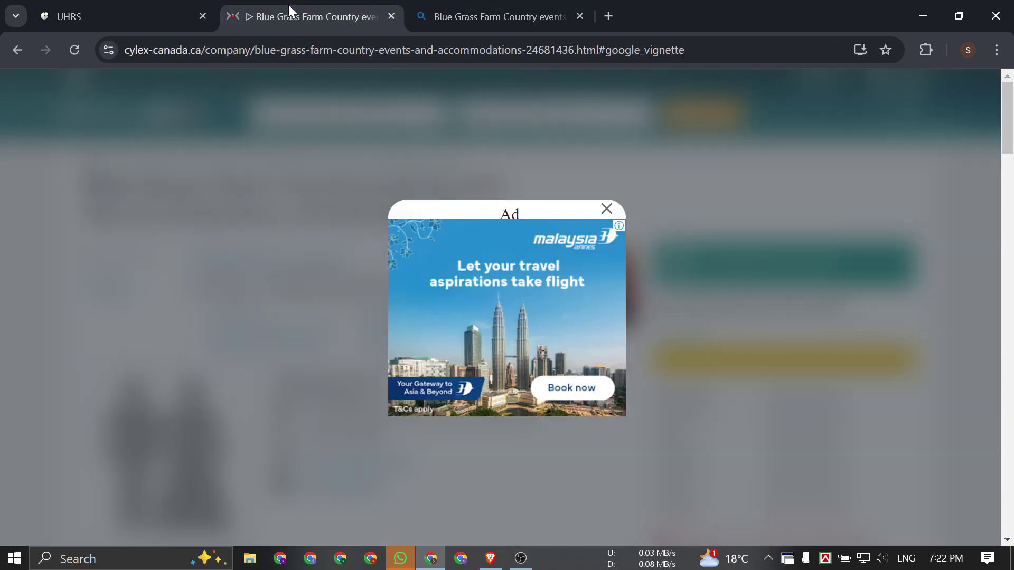
click(606, 208)
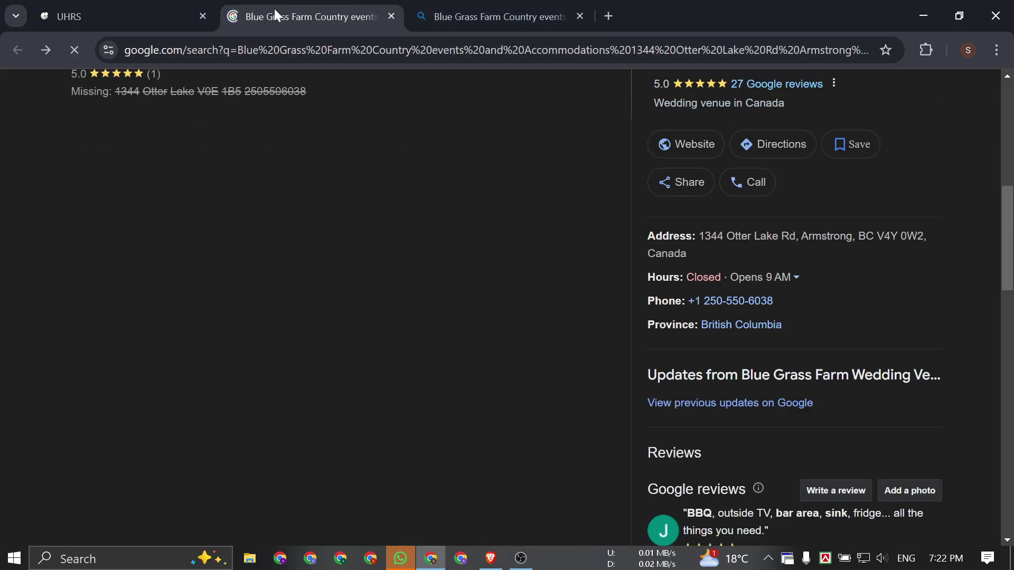
scroll(217, 192, up, 6)
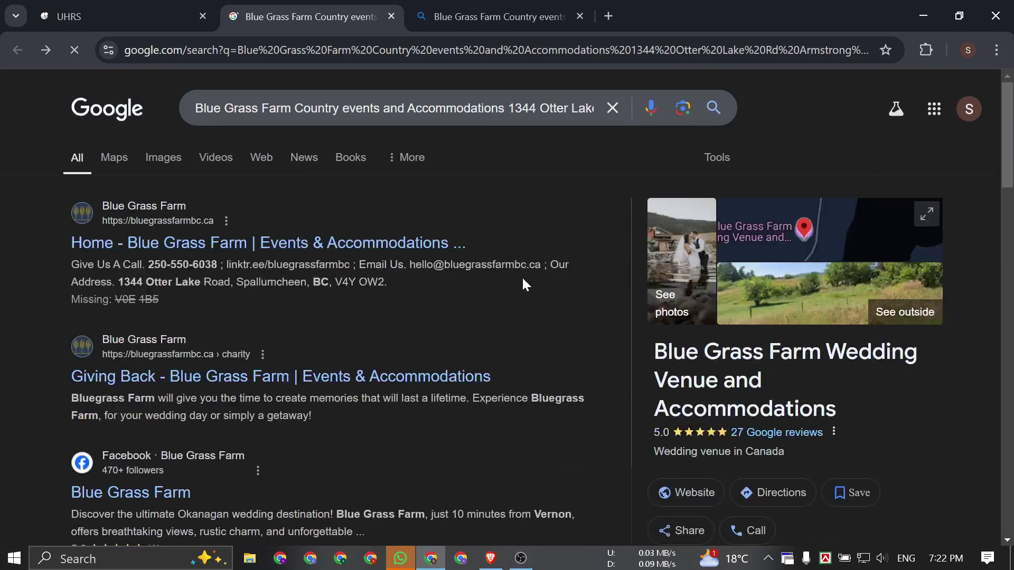
scroll(532, 295, down, 3)
click(491, 17)
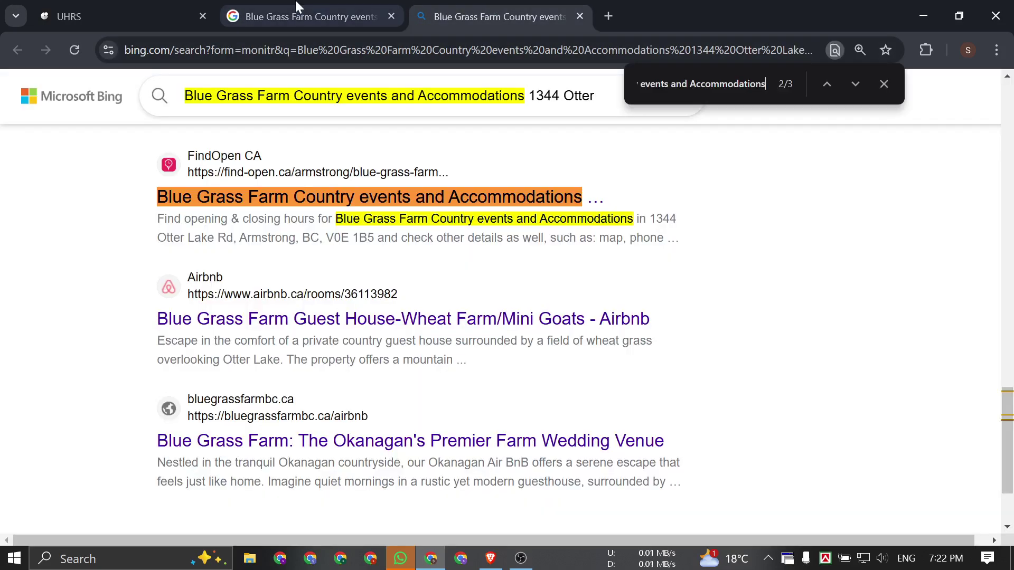
click(309, 16)
click(175, 336)
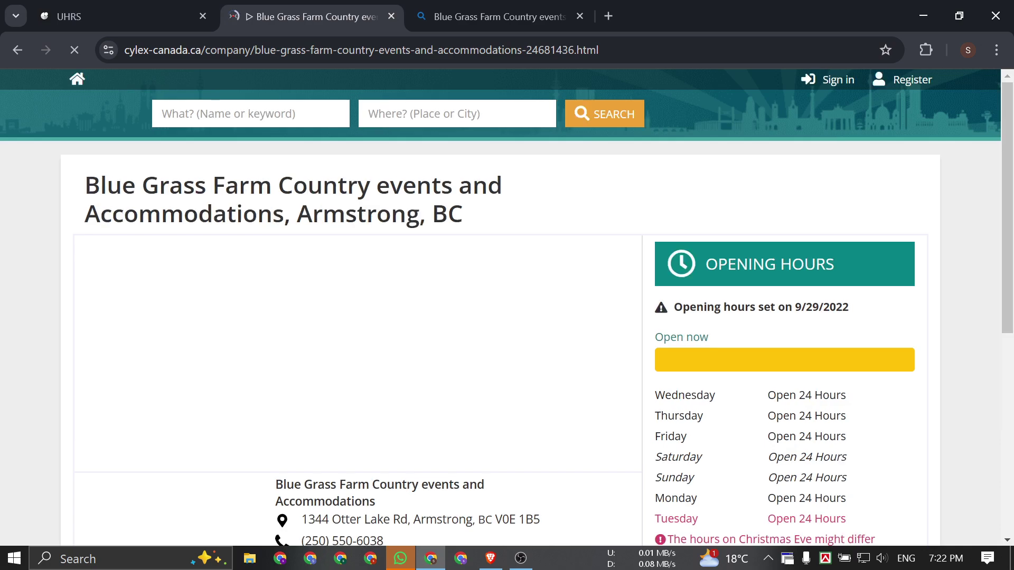
scroll(524, 270, down, 1)
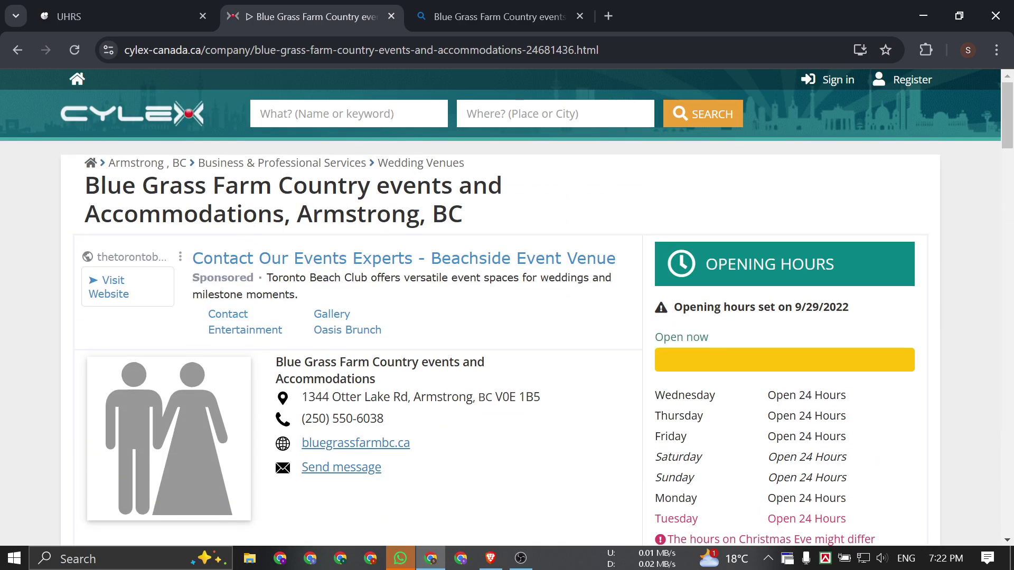
Search the Cylex listing for the business name, then copy the street address from the UHRS task.
key(ctrl+f)
text(Blue Grass Farm Country events and Accommodations)
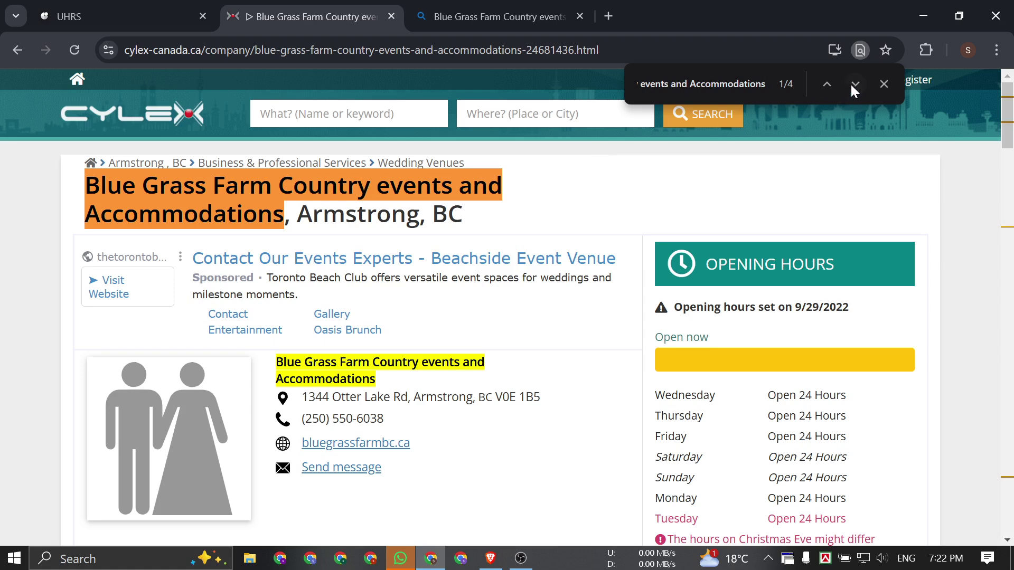
click(883, 84)
click(464, 237)
click(151, 7)
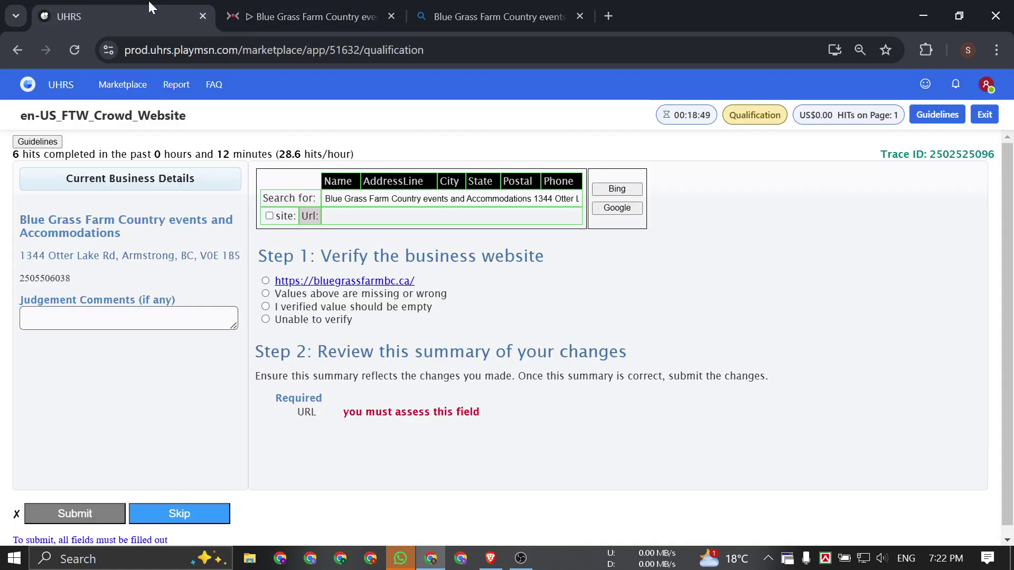
drag(21, 255, 121, 256)
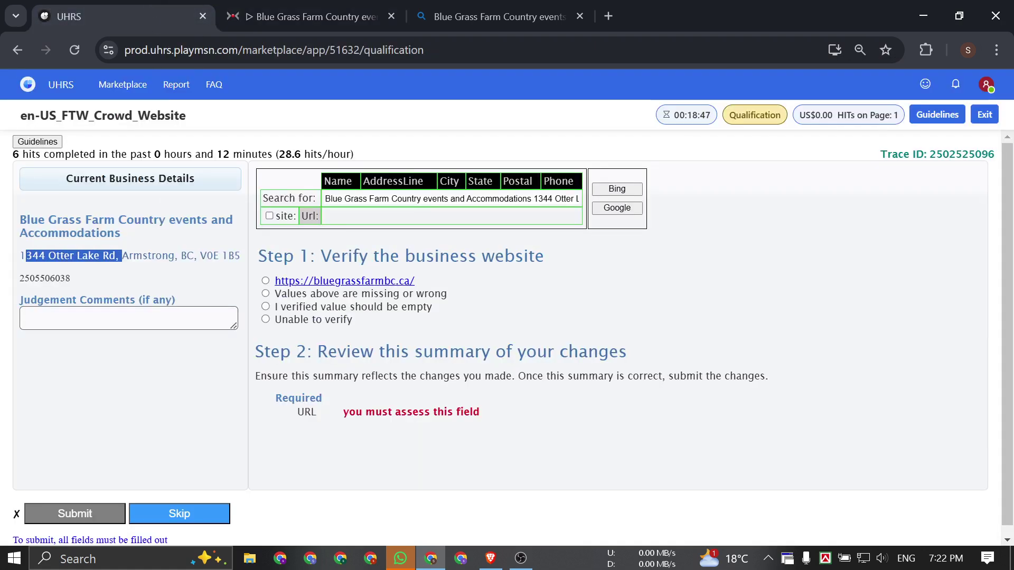
triple_click(122, 256)
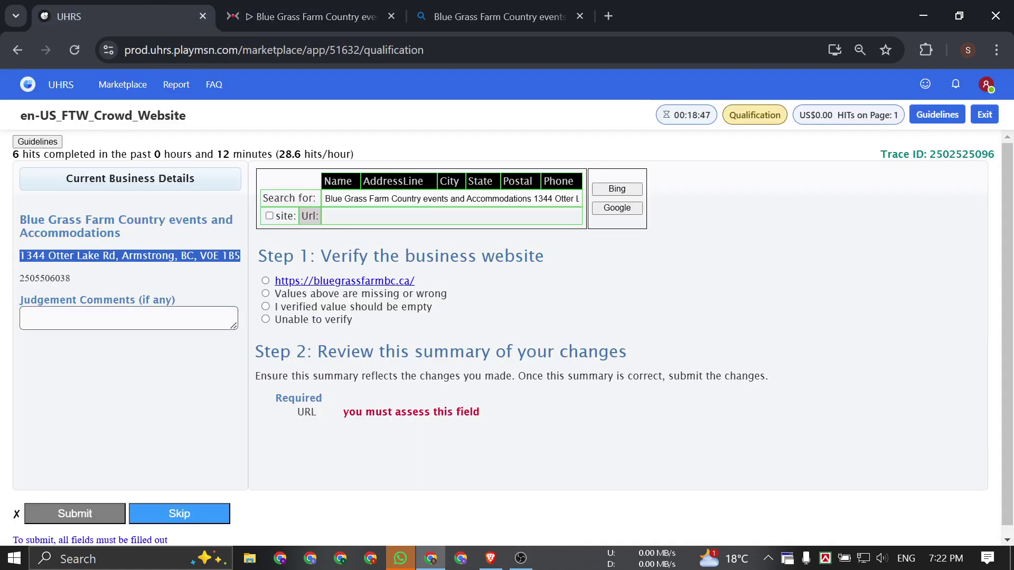
Find the address 1344 Otter Lake Rd, Armstrong, BC V0E 1B5 on the Cylex listing.
click(323, 11)
key(ctrl+f)
key(ctrl+v)
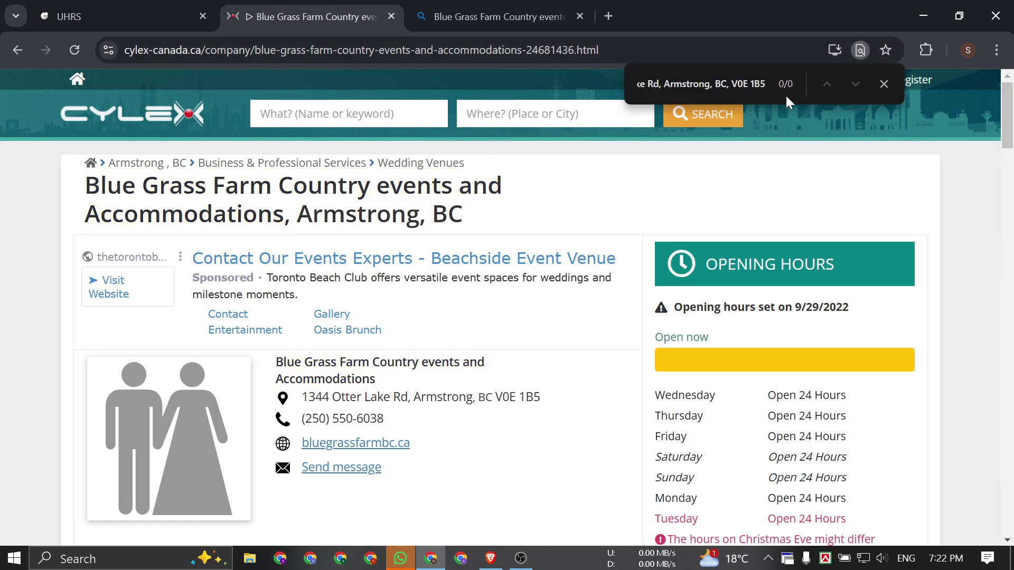
key(BackSpace)
key(BackSpace)
key(BackSpace)
key(BackSpace)
key(BackSpace)
key(BackSpace)
key(BackSpace)
key(BackSpace)
key(BackSpace)
key(BackSpace)
key(BackSpace)
key(BackSpace)
key(BackSpace)
key(BackSpace)
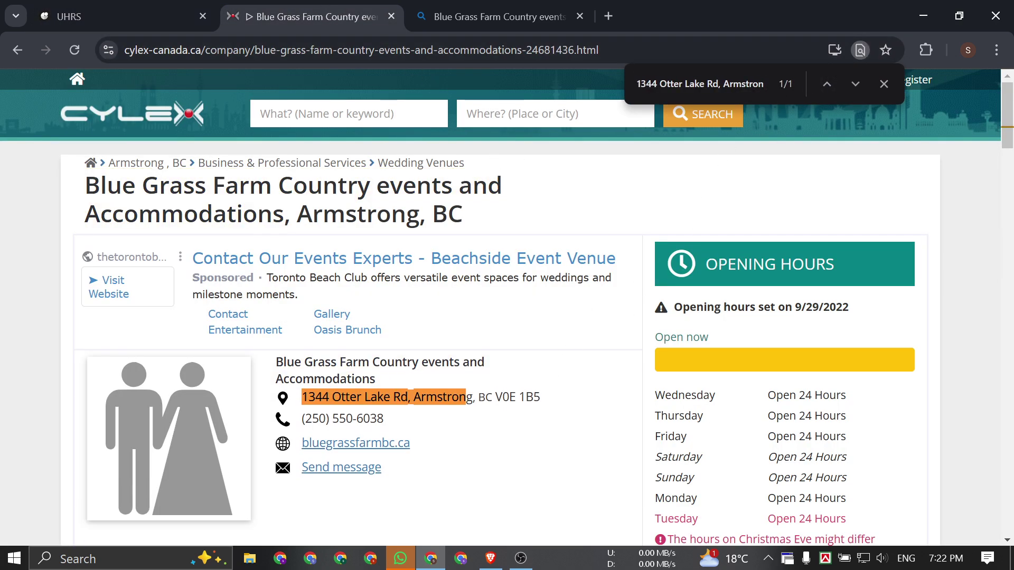
scroll(509, 400, down, 1)
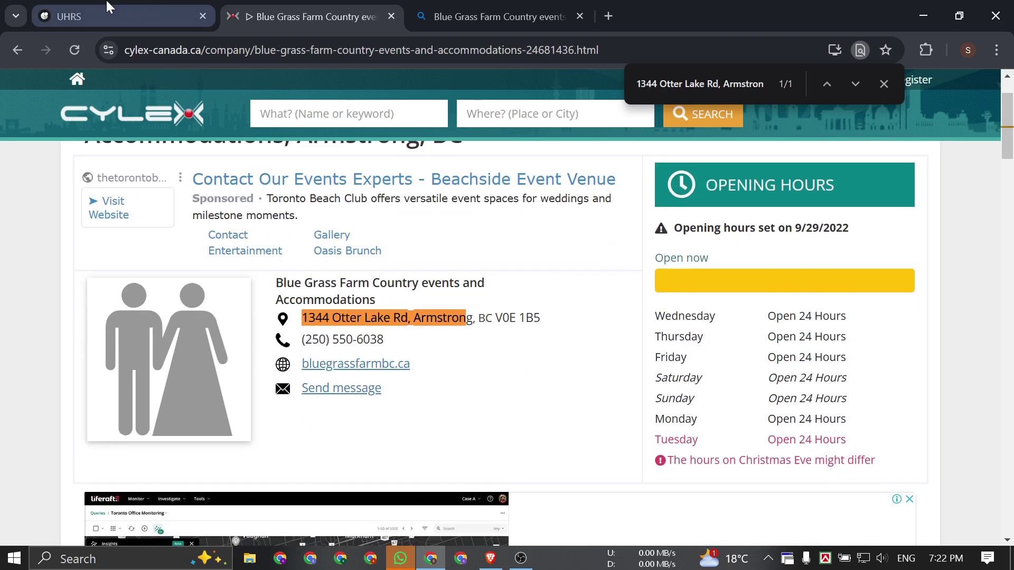
click(107, 6)
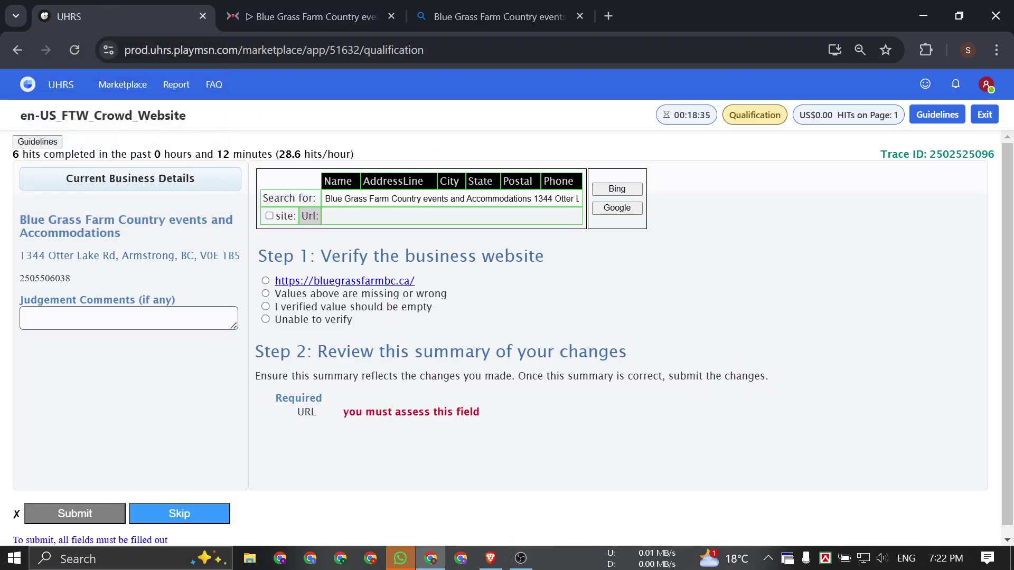
click(303, 4)
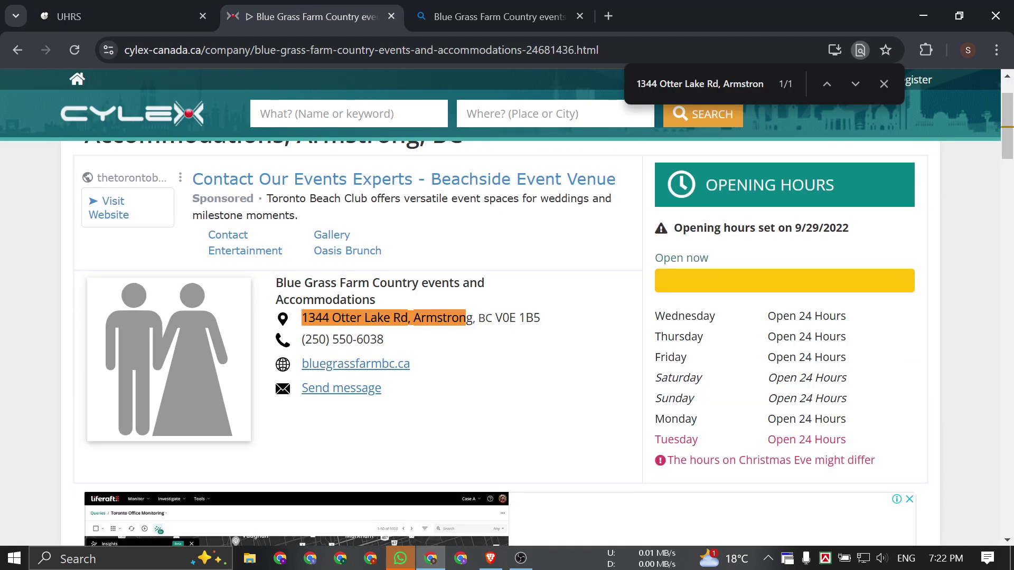
click(884, 85)
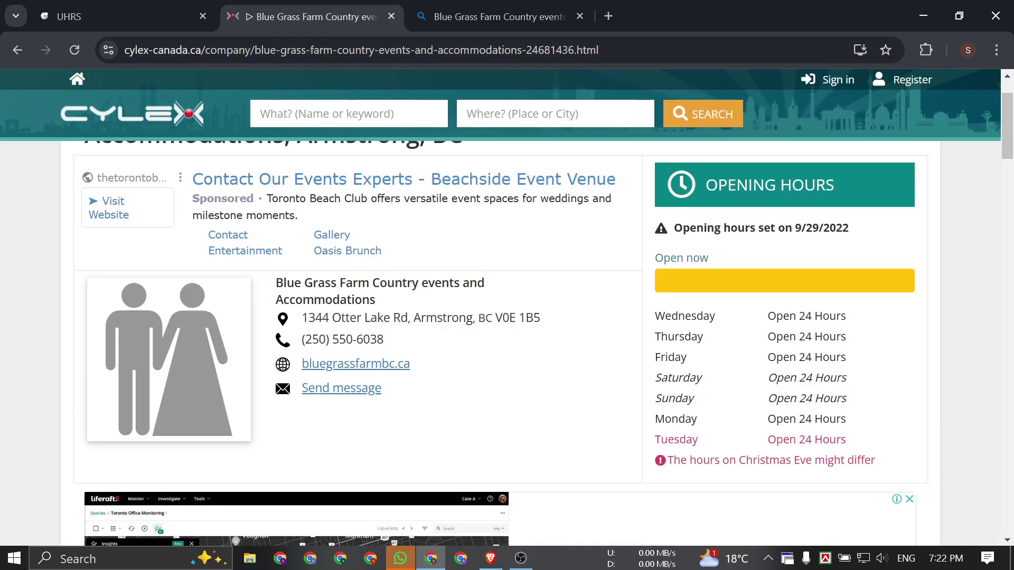
Select the Cylex listing's full web address for copying.
triple_click(546, 317)
click(549, 314)
scroll(549, 314, up, 2)
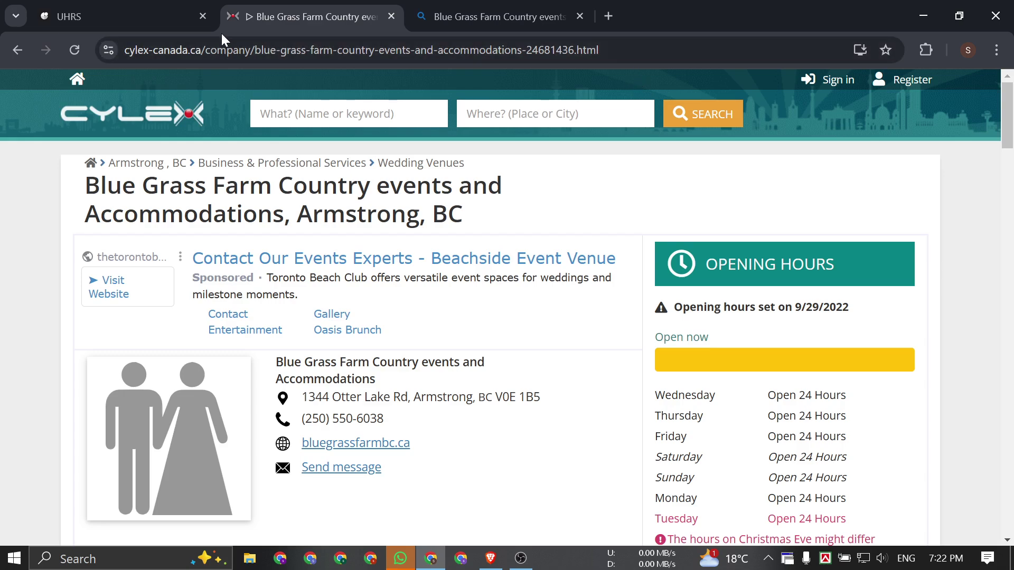
click(222, 50)
key(ctrl+c)
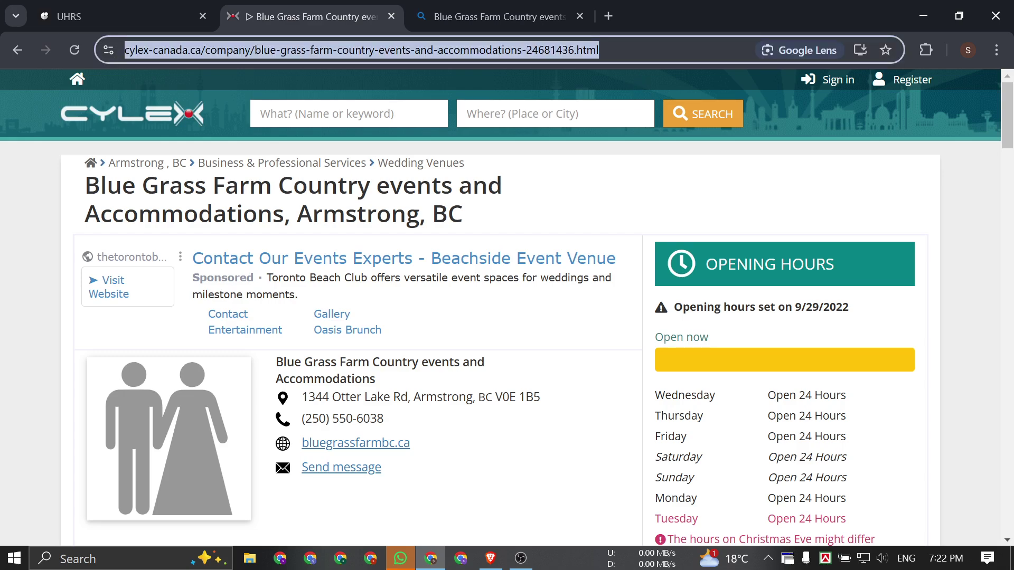
Mark bluegrassfarmbc.ca in the UHRS task and paste the Cylex link as a comment.
click(107, 6)
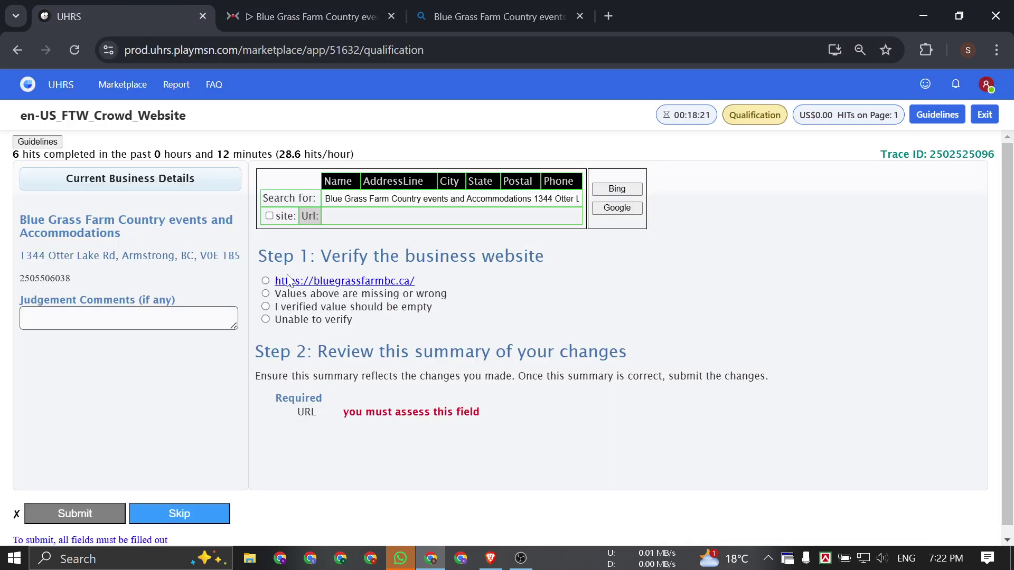
click(266, 281)
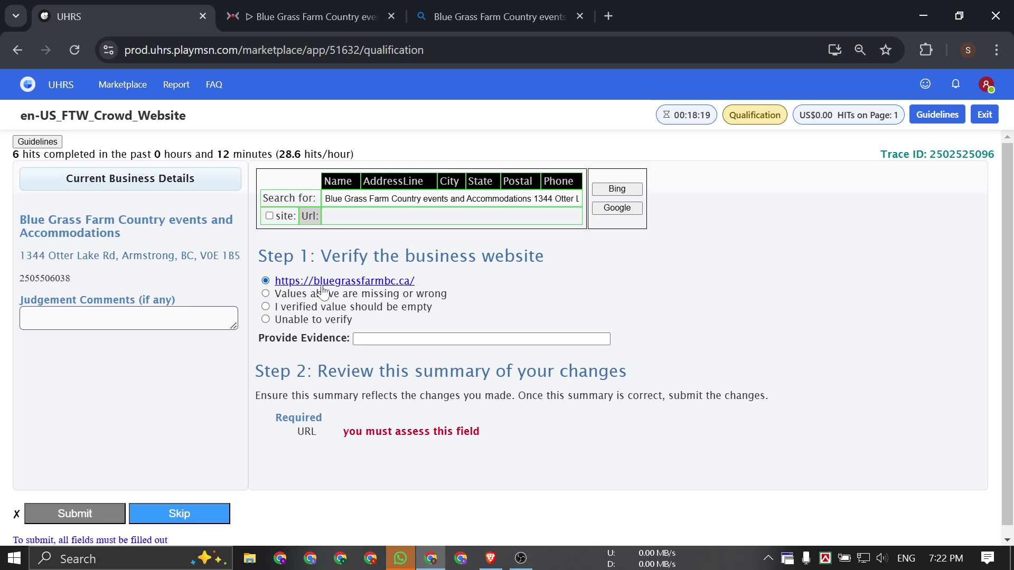
click(127, 318)
key(ctrl+v)
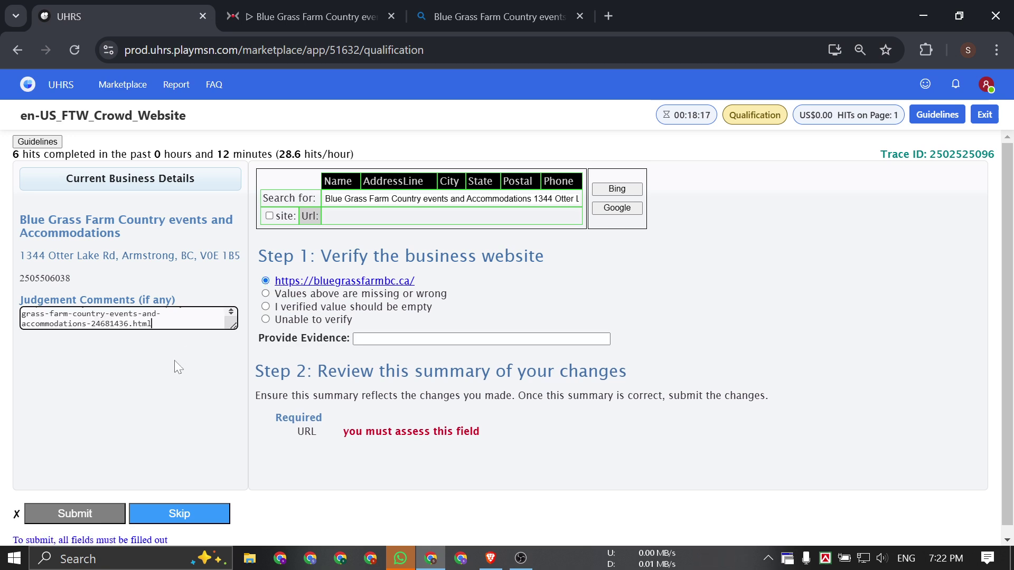
drag(178, 327, 174, 299)
click(177, 337)
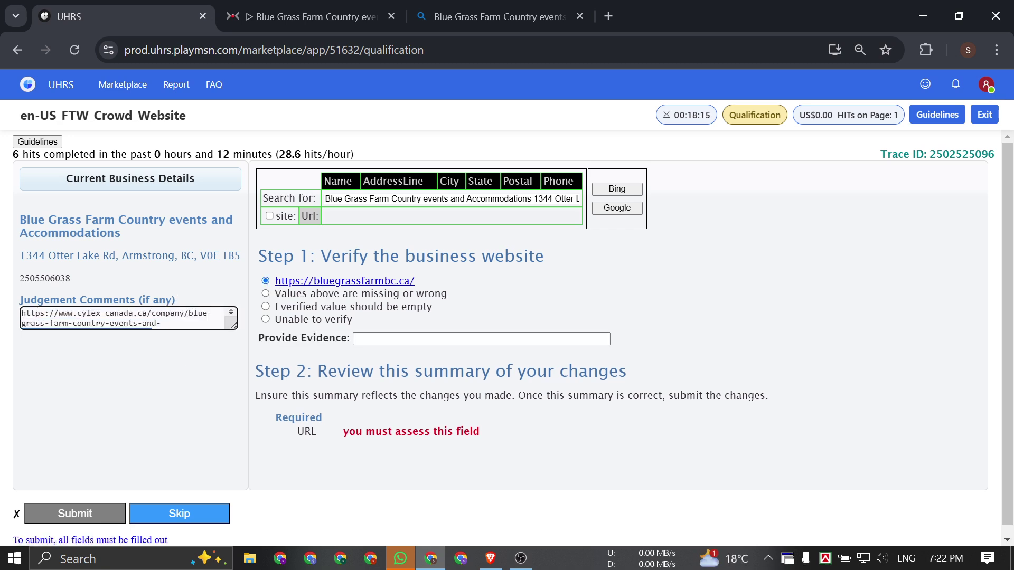
Mark the website wrong, enter the cylex-canada URL as correct website and evidence, and submit.
click(273, 296)
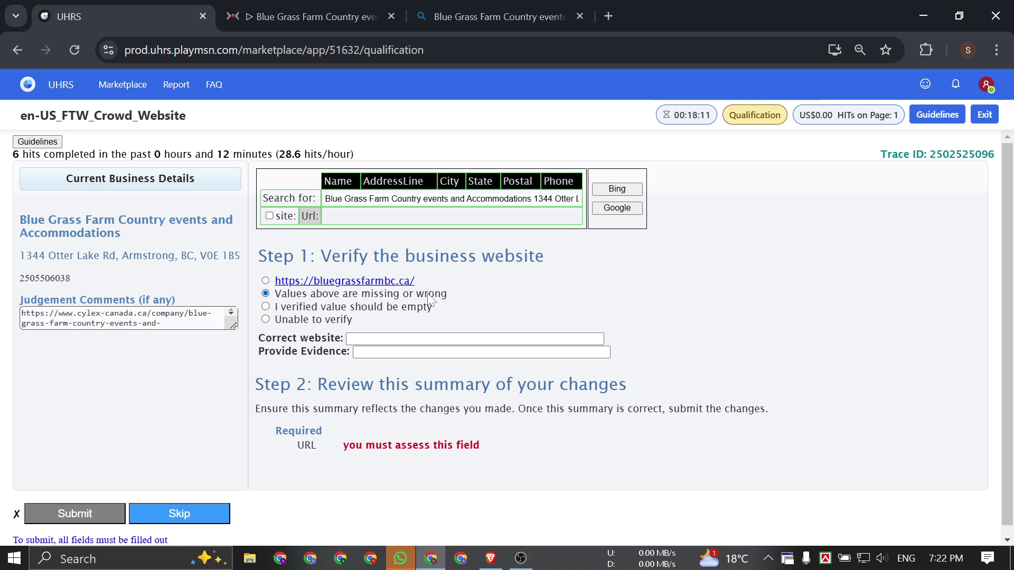
click(389, 338)
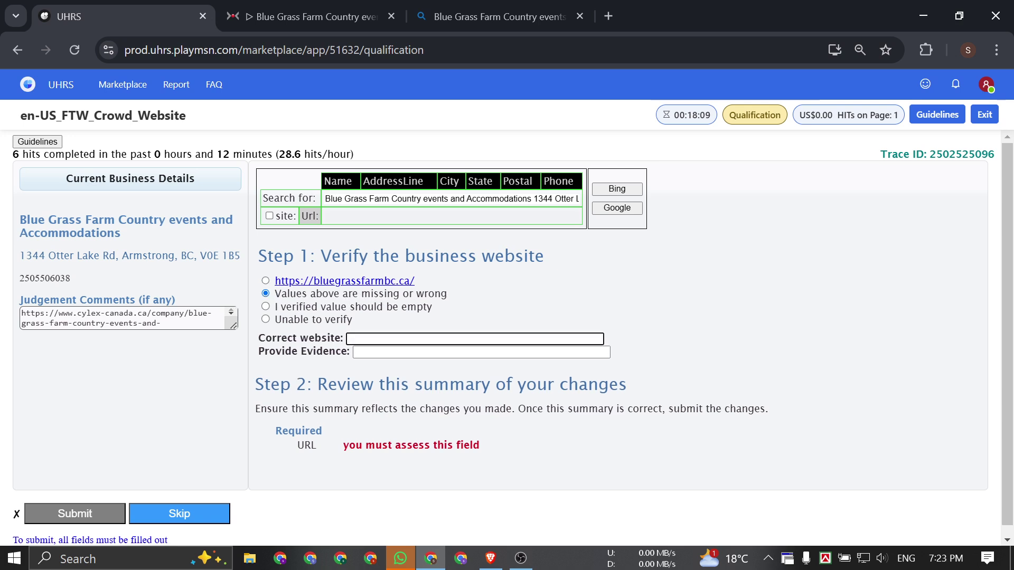
key(ctrl+v)
key(Tab)
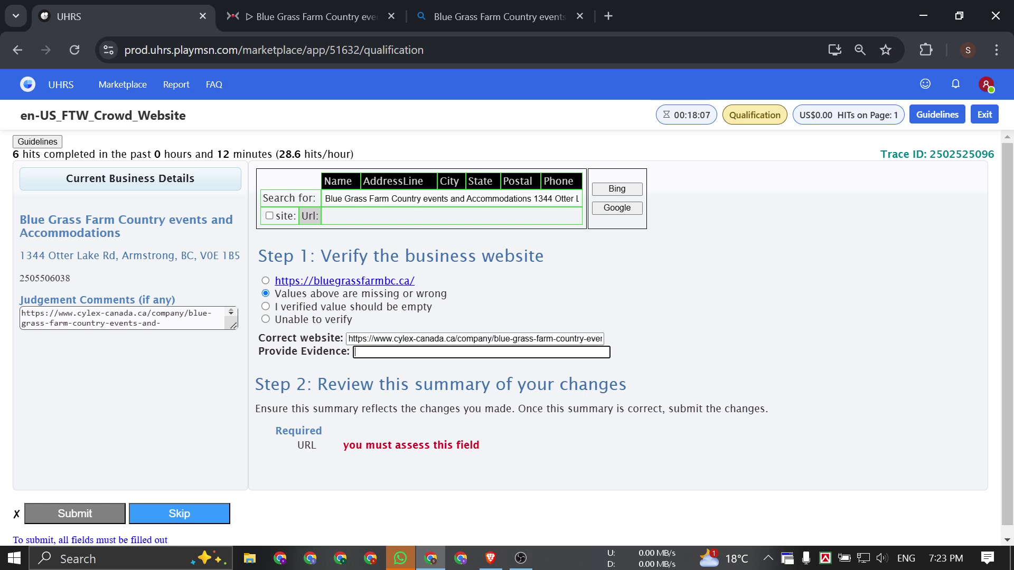
key(ctrl+v)
click(242, 381)
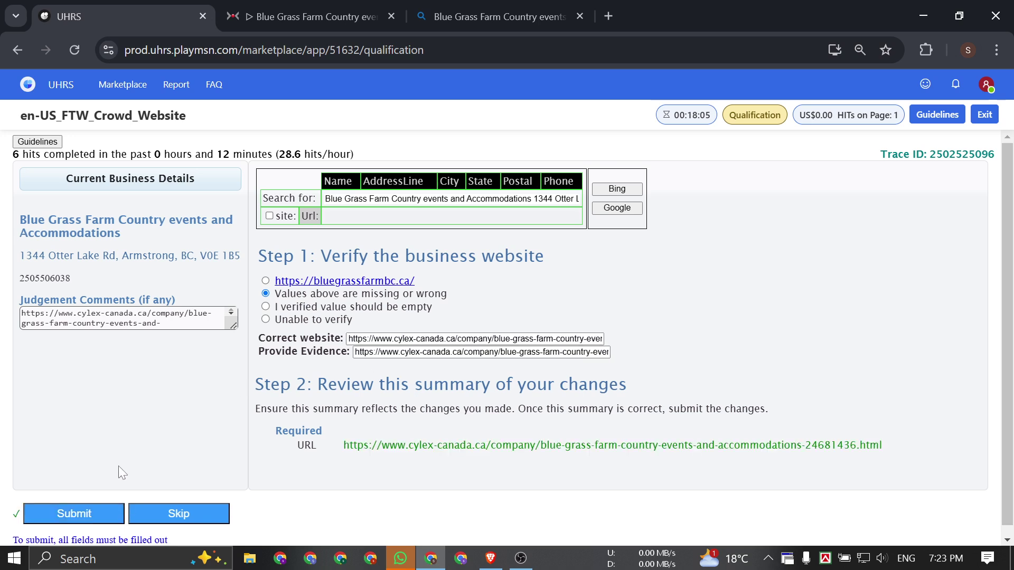
click(86, 514)
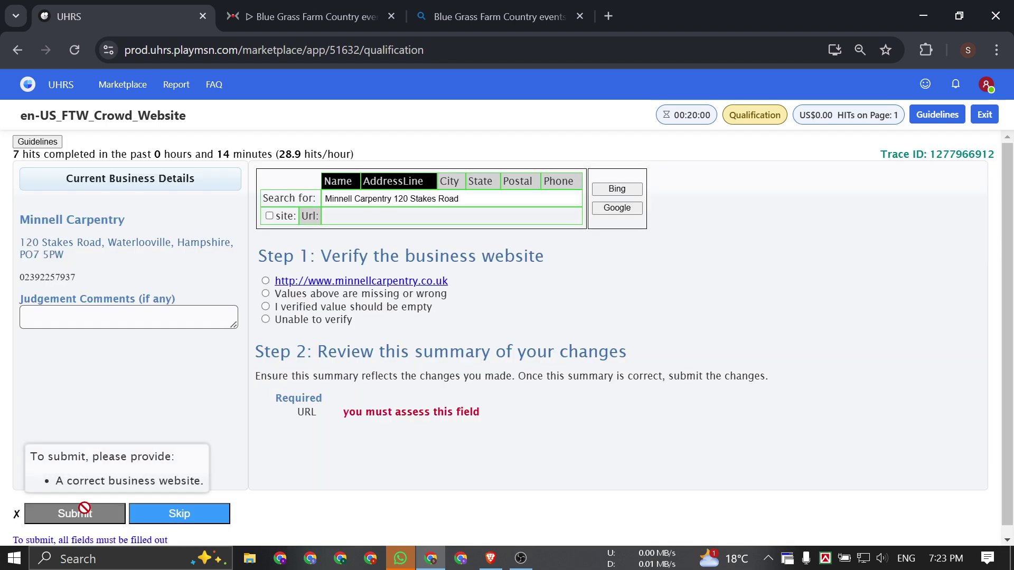
Search Minnell Carpentry on Bing with city, state, postal code and phone, closing old Blue Grass tabs.
click(462, 184)
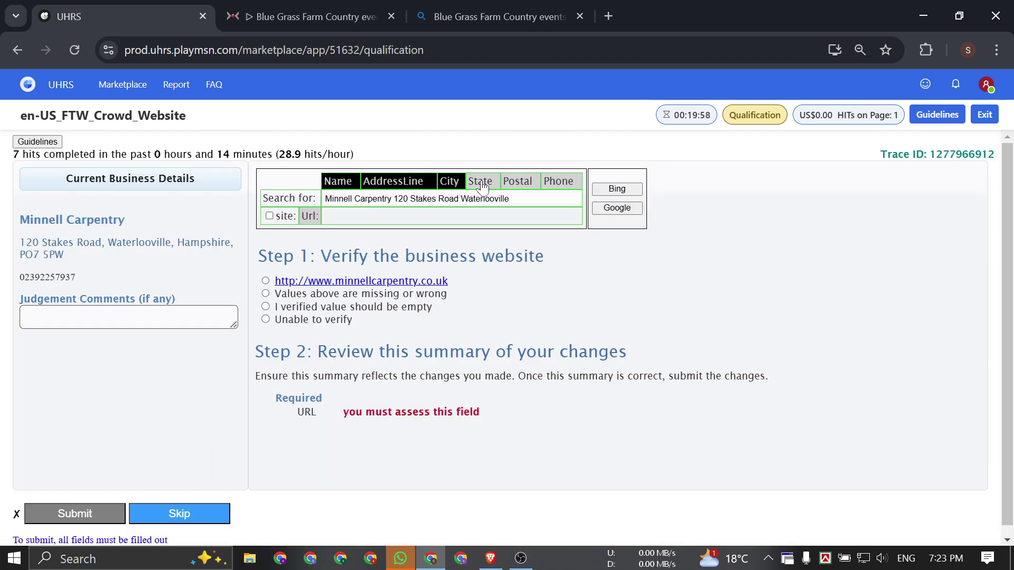
click(481, 184)
click(517, 185)
click(553, 184)
click(617, 182)
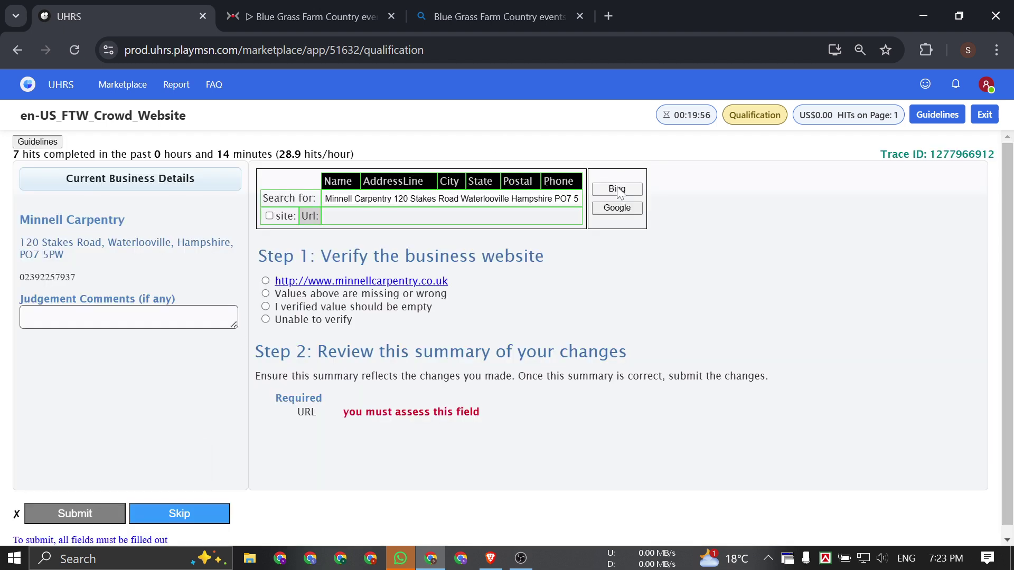
click(580, 17)
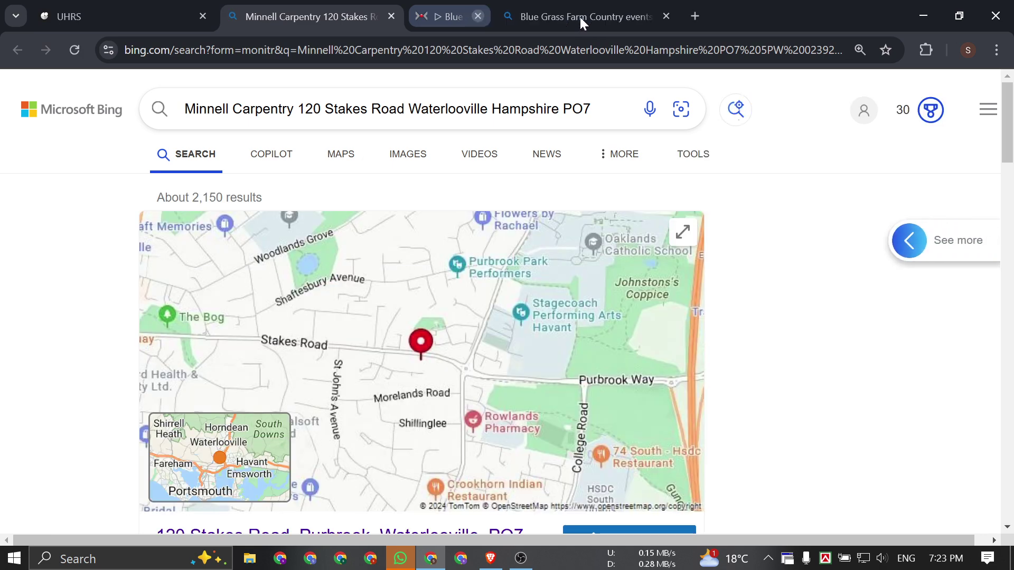
click(582, 15)
scroll(348, 222, down, 5)
scroll(349, 221, down, 7)
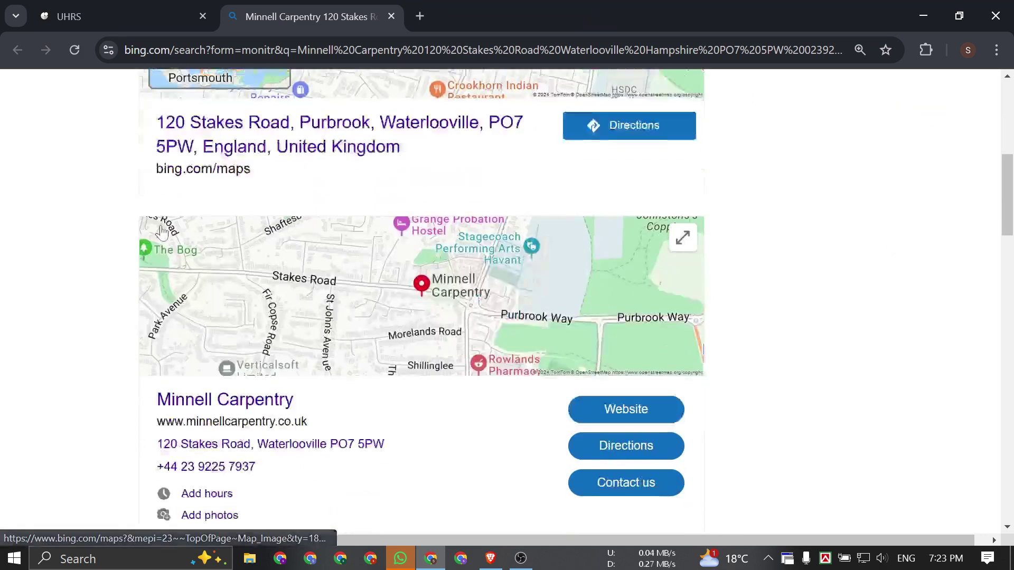
Search Minnell Carpentry on Google, review its business panel, and select the business name in UHRS.
click(163, 7)
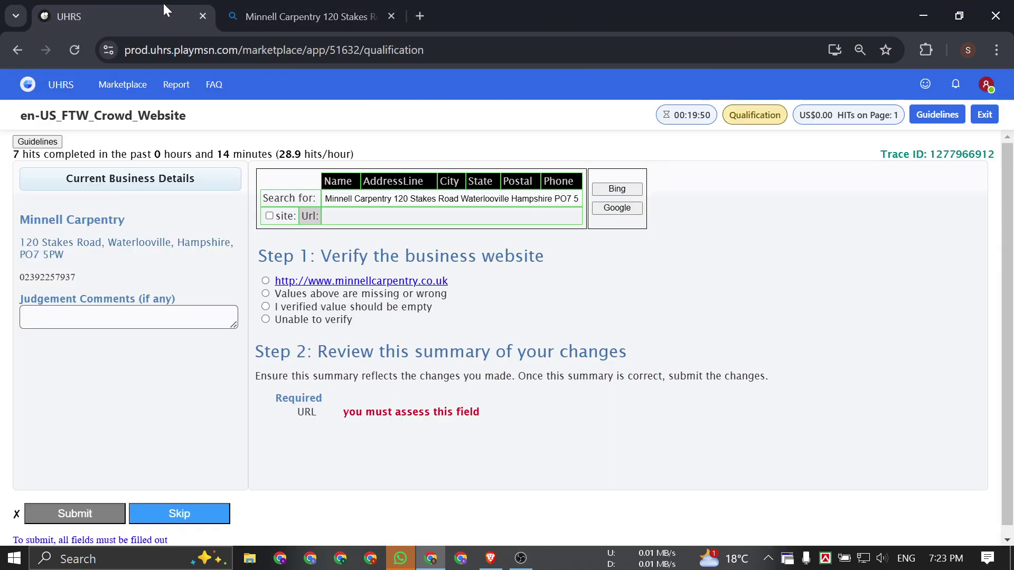
click(633, 205)
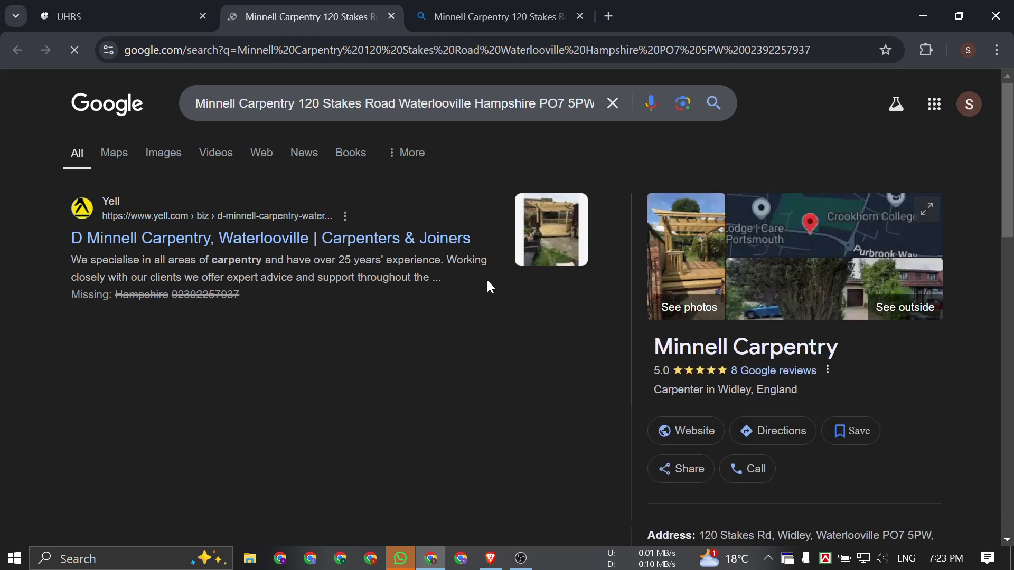
scroll(488, 285, down, 3)
drag(654, 193, 838, 194)
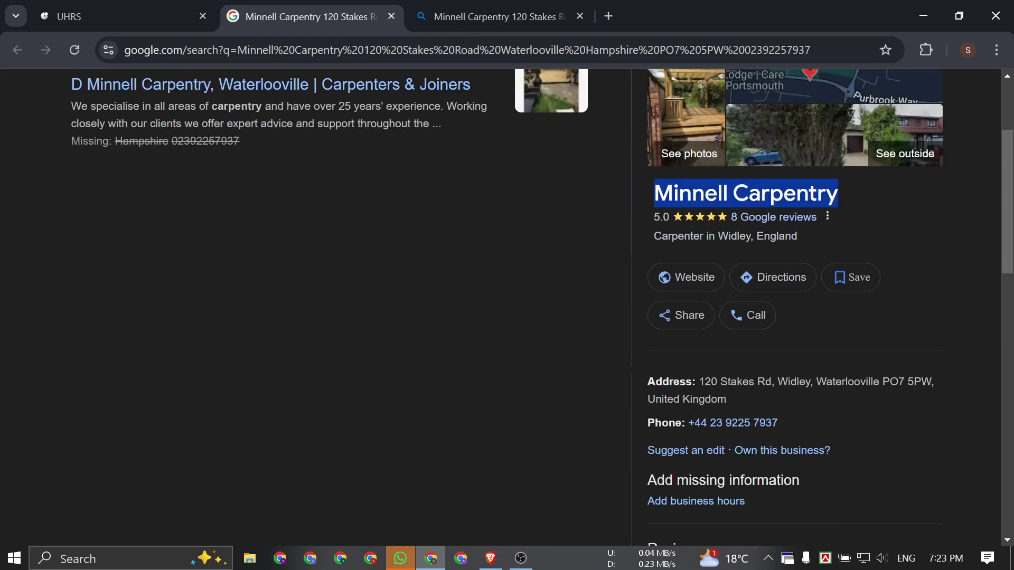
click(838, 193)
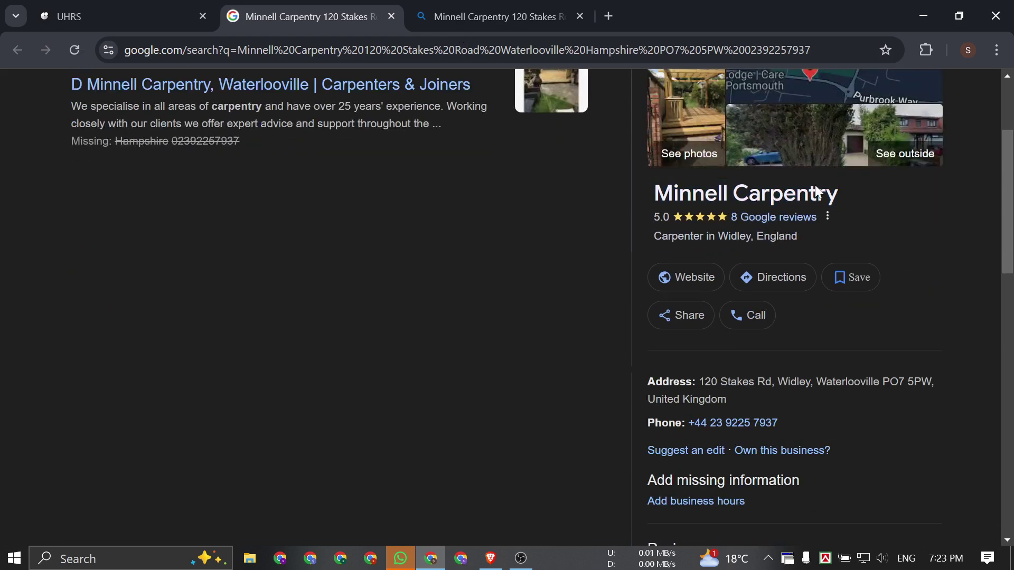
click(120, 10)
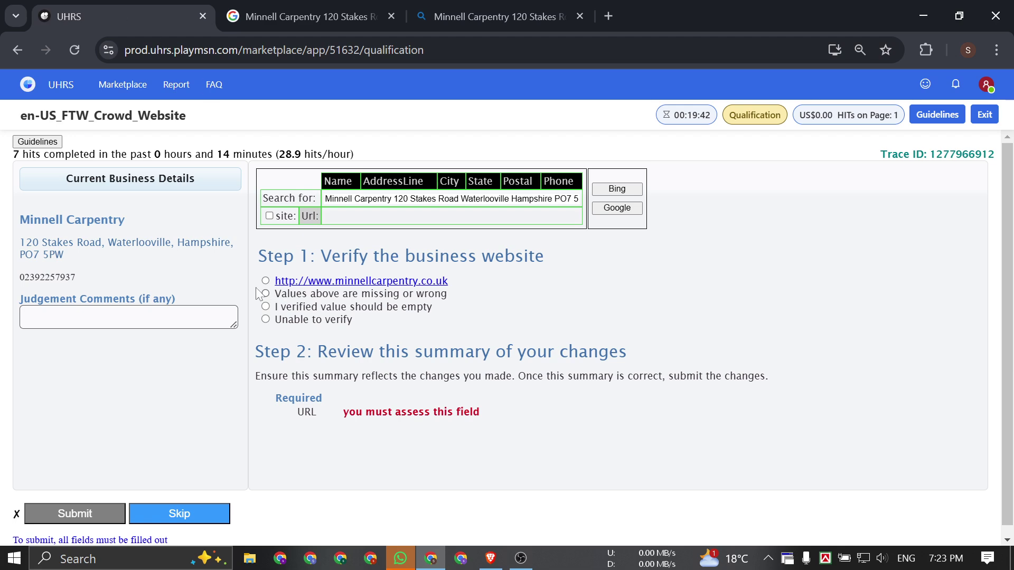
drag(20, 220, 125, 220)
key(ctrl+c)
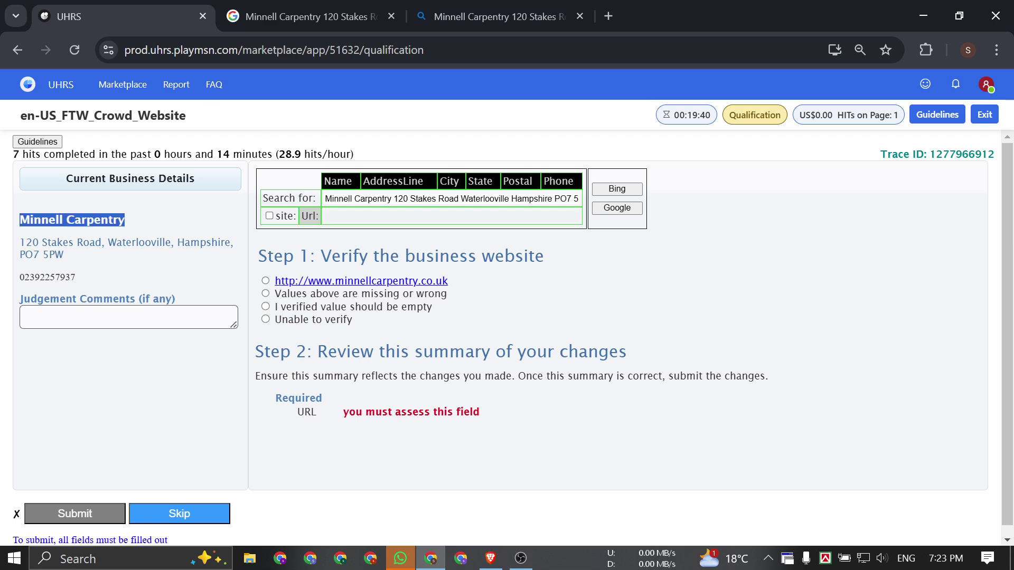
Find the Minnell Carpentry name on both the Google and Bing result pages.
click(344, 6)
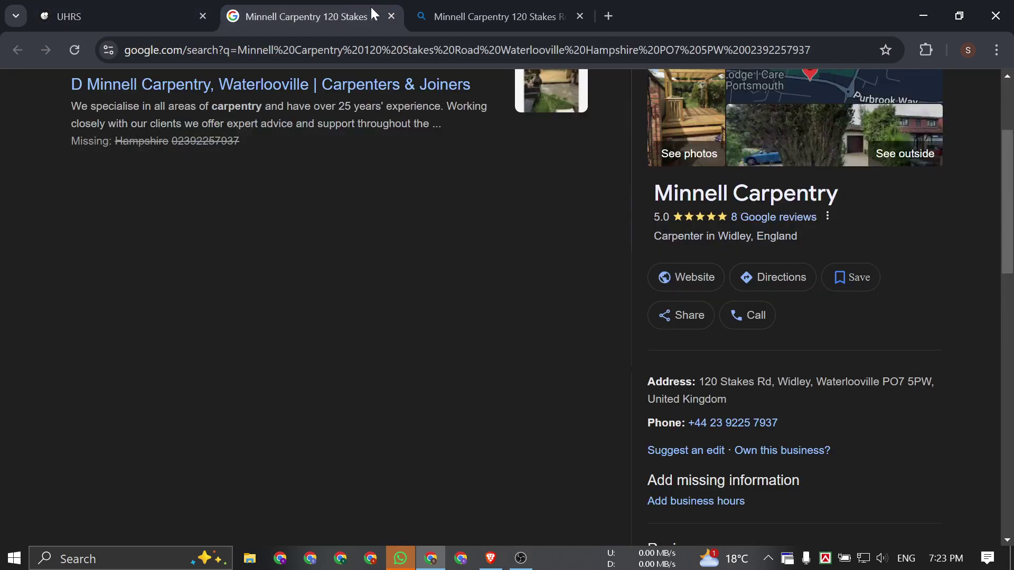
key(ctrl+f)
key(ctrl+v)
click(475, 8)
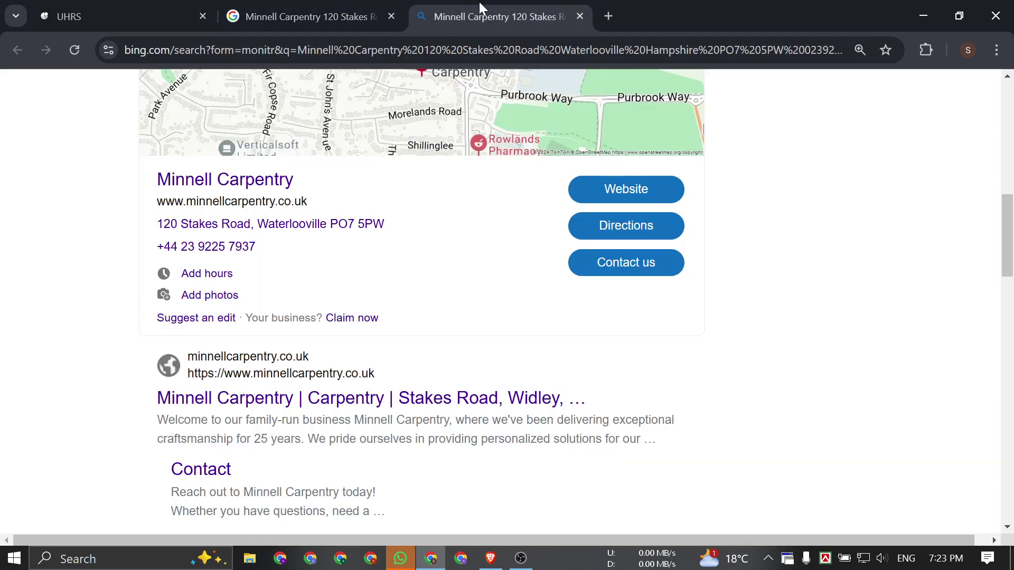
key(ctrl+f)
key(ctrl+v)
scroll(326, 180, down, 10)
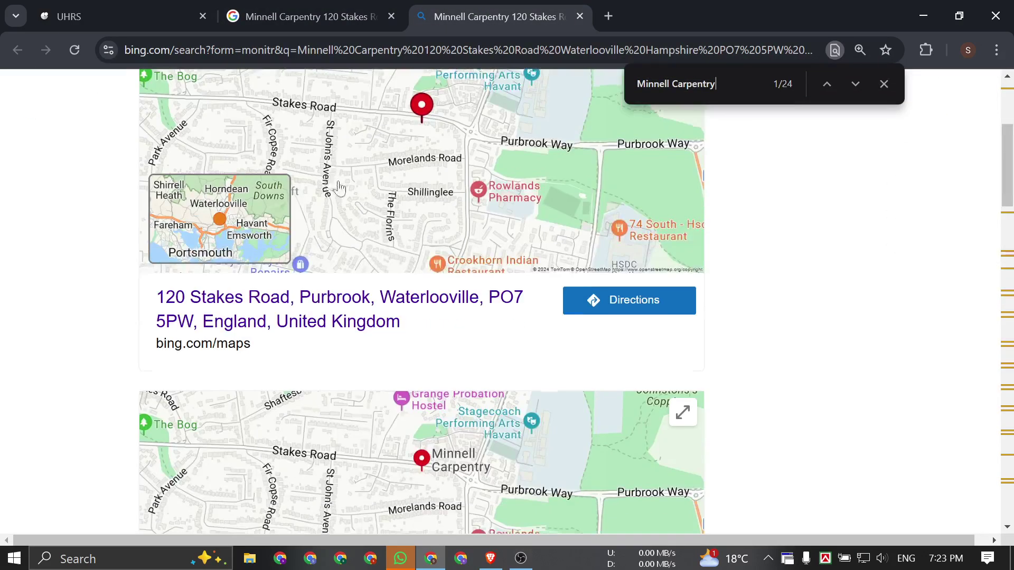
scroll(344, 268, down, 3)
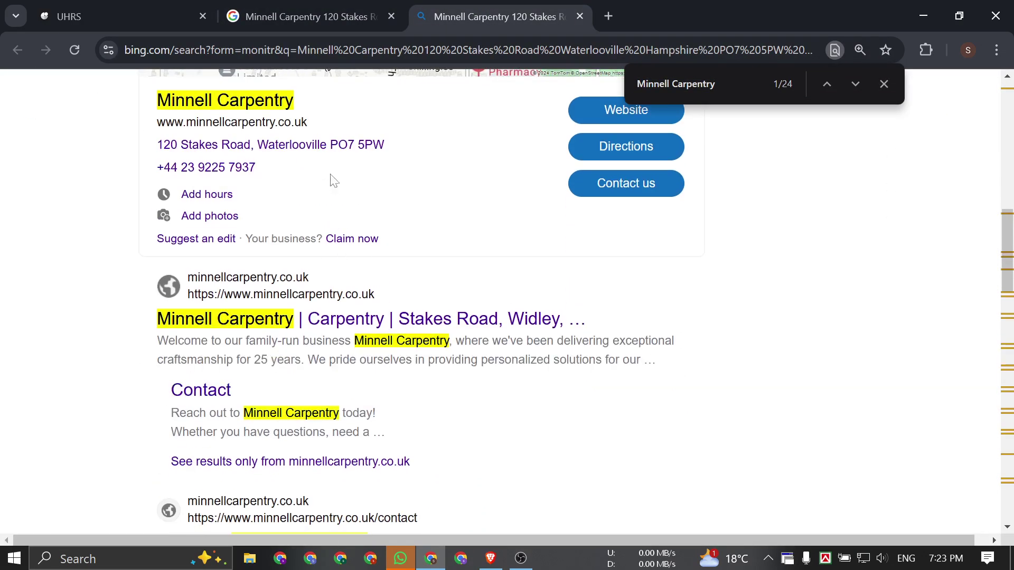
click(161, 8)
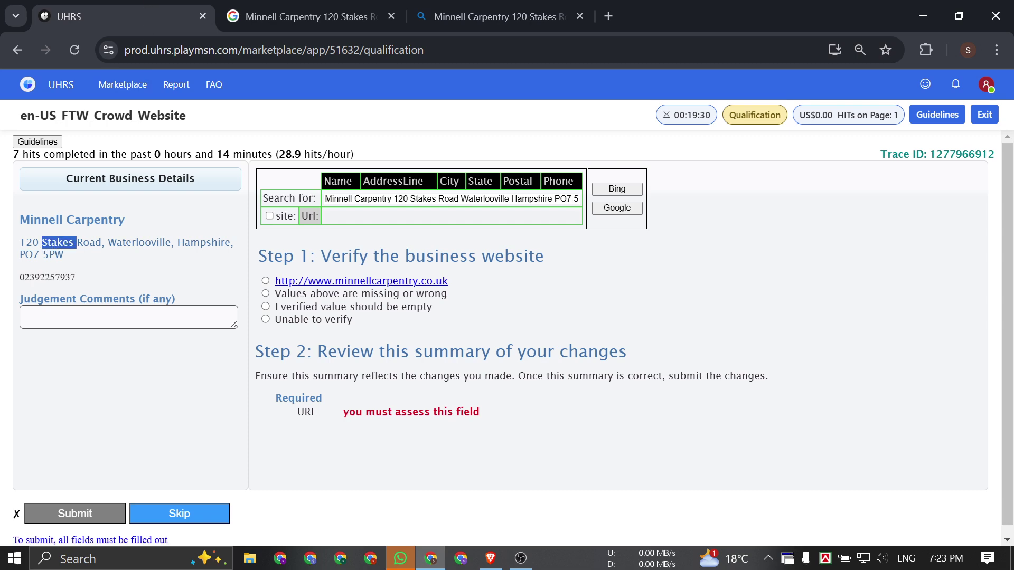
triple_click(59, 243)
click(273, 7)
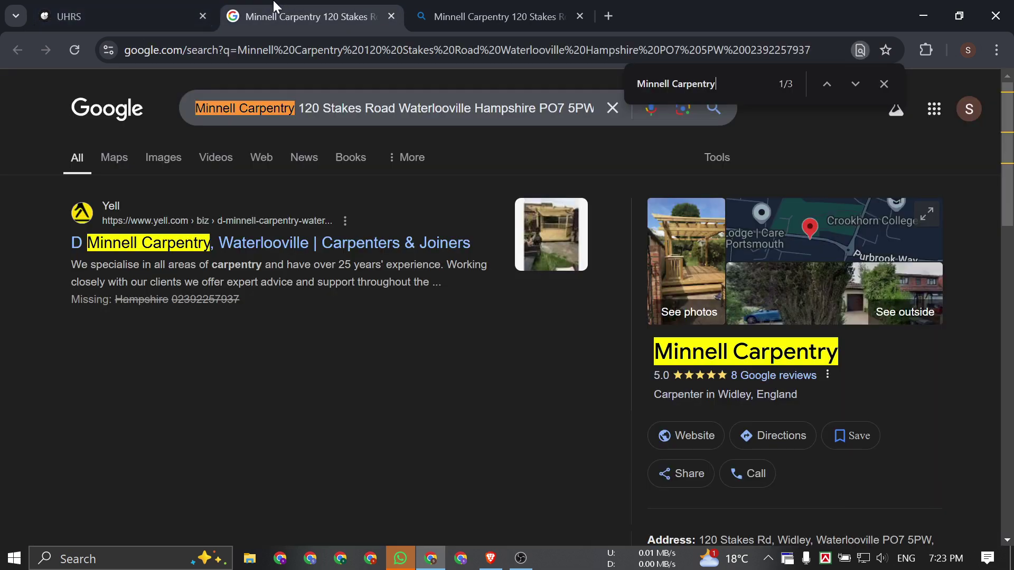
key(ctrl+v)
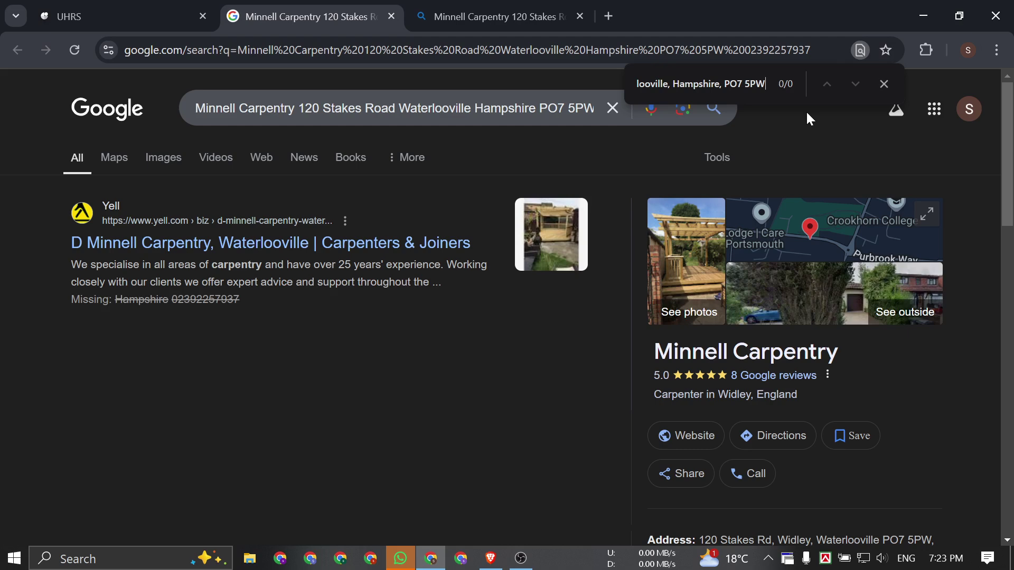
key(BackSpace)
key(BackSpace)
key(BackSpace)
key(BackSpace)
key(BackSpace)
key(BackSpace)
key(BackSpace)
key(BackSpace)
key(BackSpace)
key(BackSpace)
key(BackSpace)
key(BackSpace)
key(BackSpace)
key(BackSpace)
key(BackSpace)
key(BackSpace)
key(BackSpace)
key(BackSpace)
key(BackSpace)
key(BackSpace)
key(BackSpace)
key(BackSpace)
key(BackSpace)
key(BackSpace)
key(BackSpace)
key(BackSpace)
key(BackSpace)
key(BackSpace)
key(BackSpace)
key(BackSpace)
key(BackSpace)
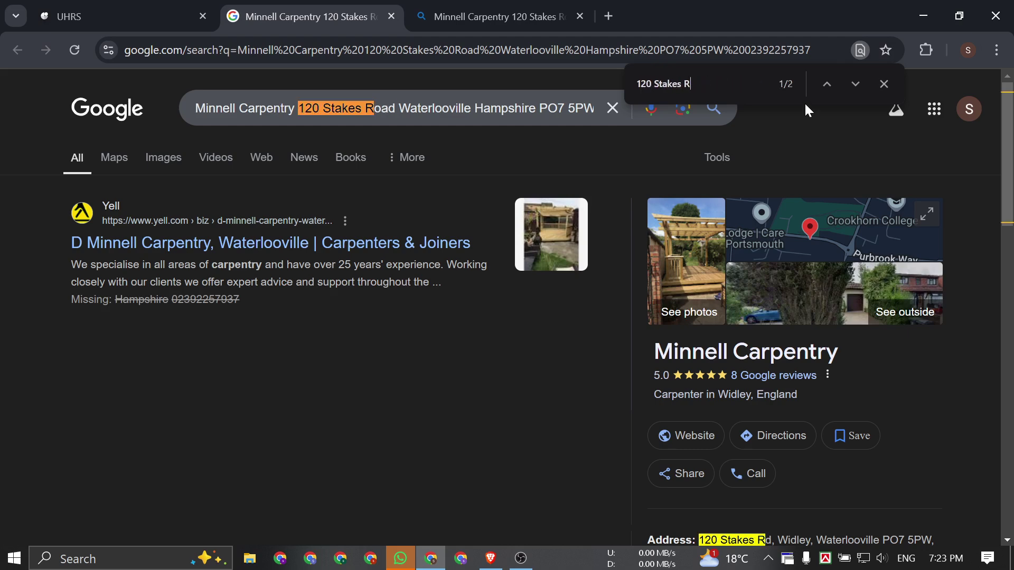
scroll(816, 302, down, 3)
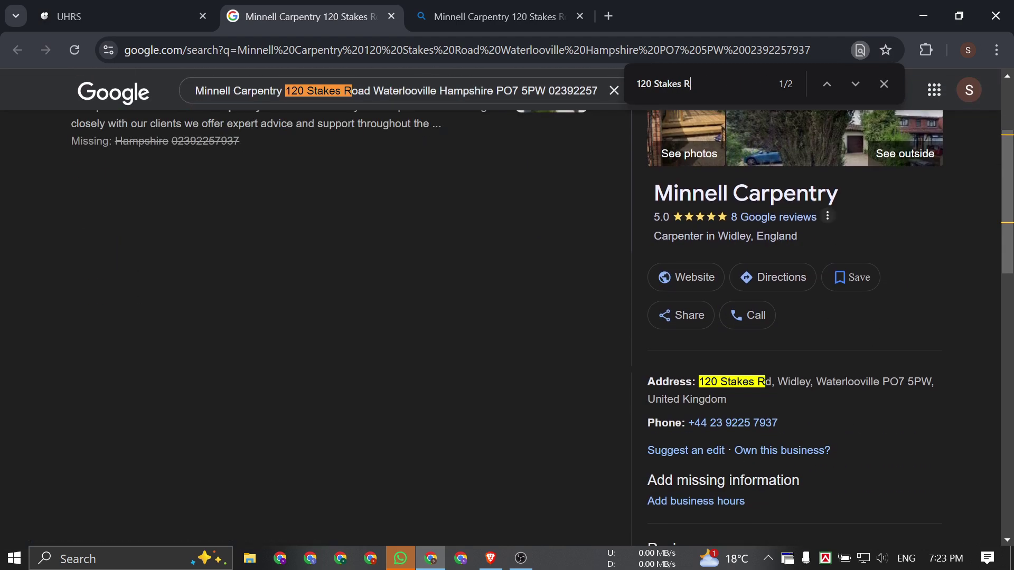
click(882, 85)
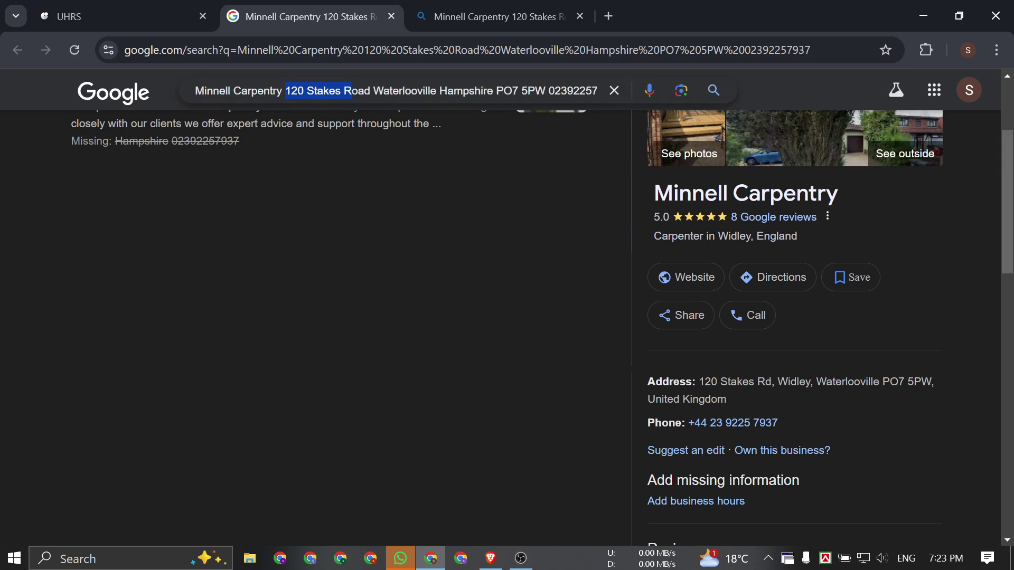
Delete 'Minnell Carpentry' from the Google search query.
click(718, 371)
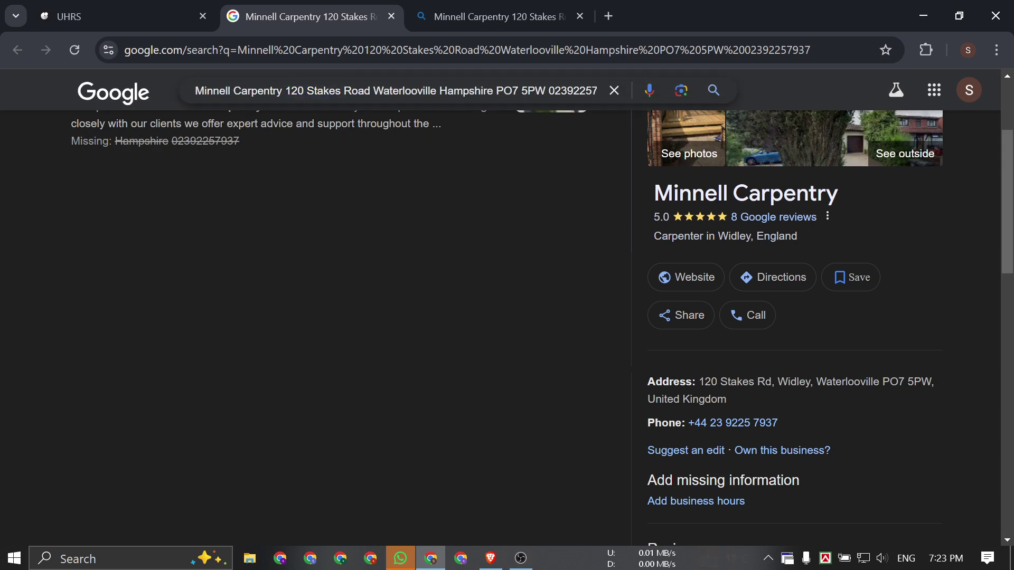
key(shift+Home)
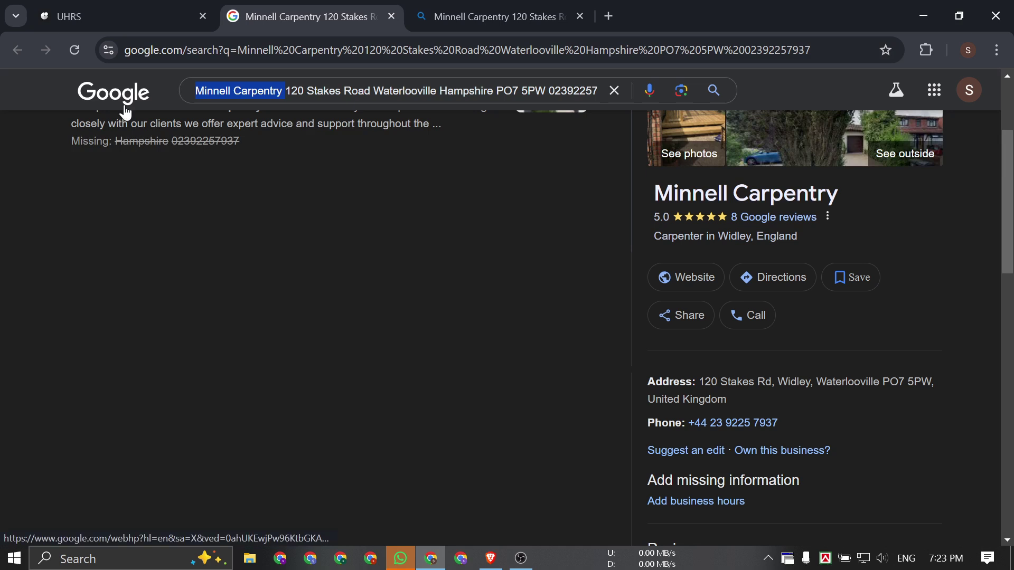
key(BackSpace)
click(228, 276)
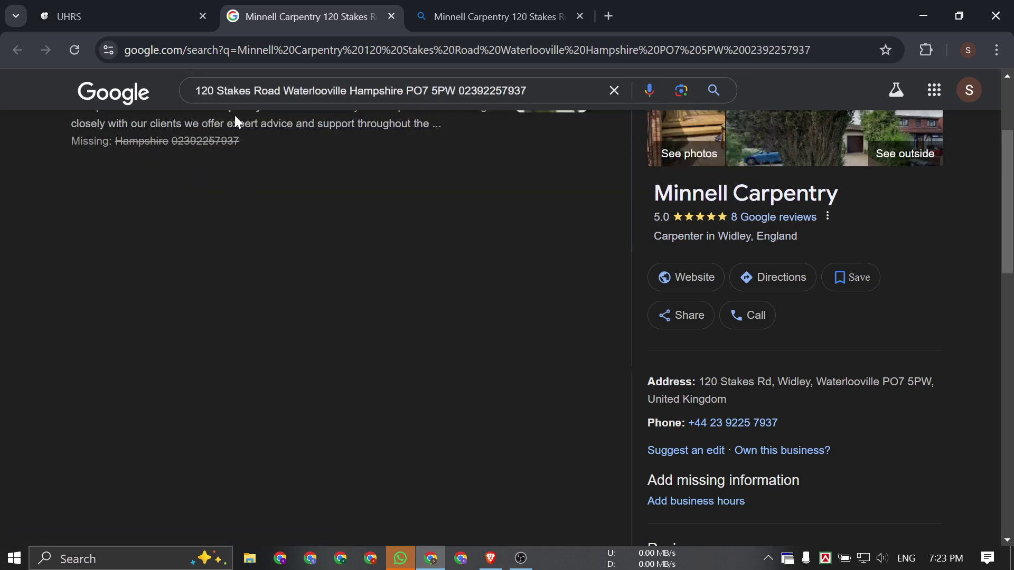
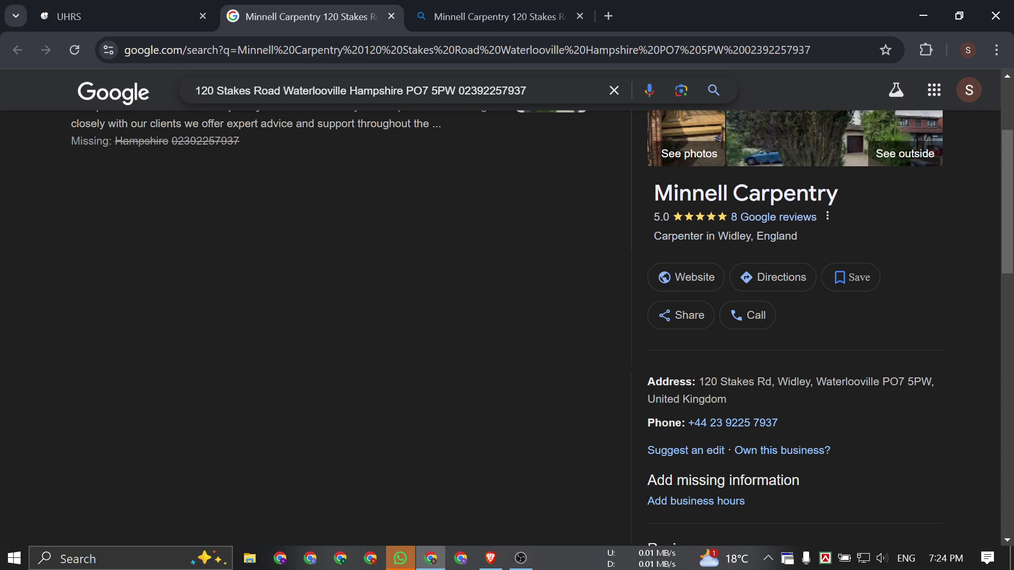
Search Bing's Minnell Carpentry results for the copied address and step through the matches.
click(542, 17)
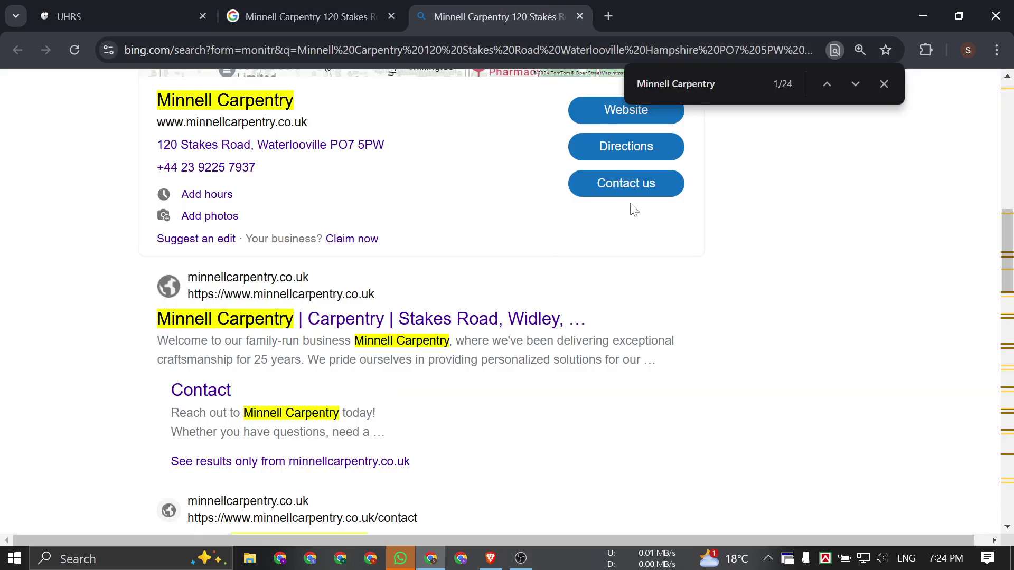
key(ctrl+f)
text(120 Stakes Road, Waterlooville, Hampshire, PO7 5PW)
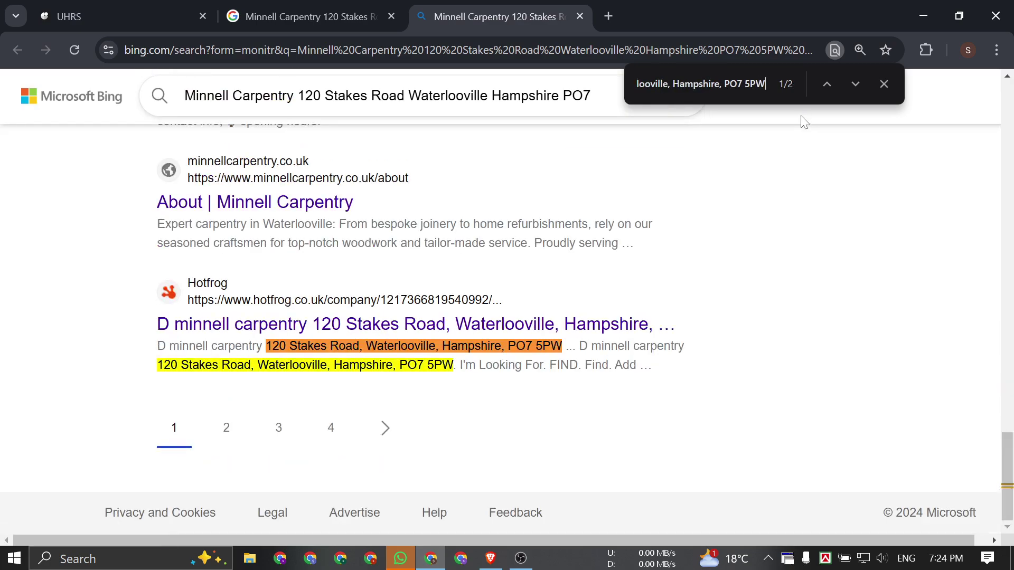
scroll(450, 370, up, 15)
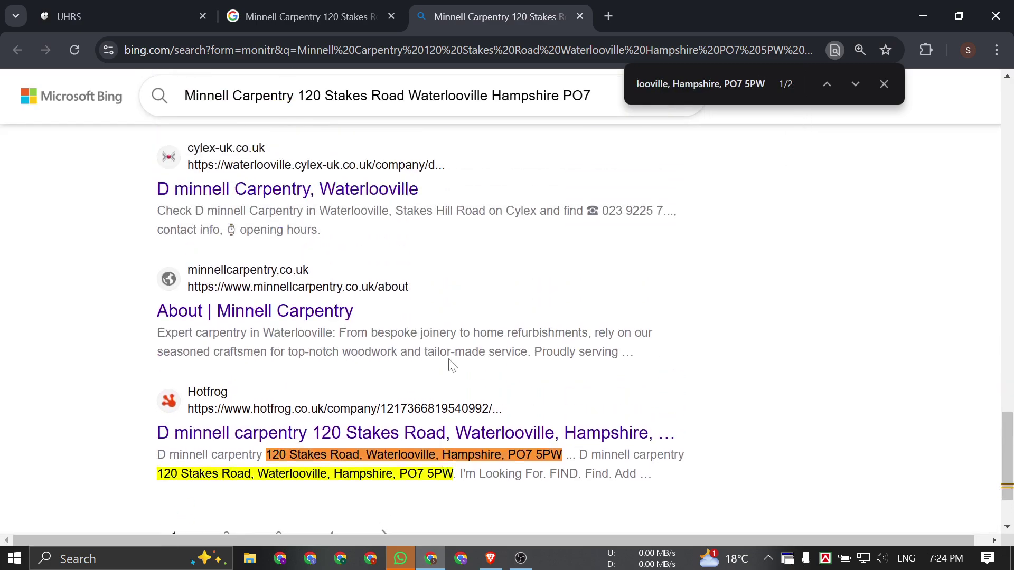
scroll(452, 359, down, 10)
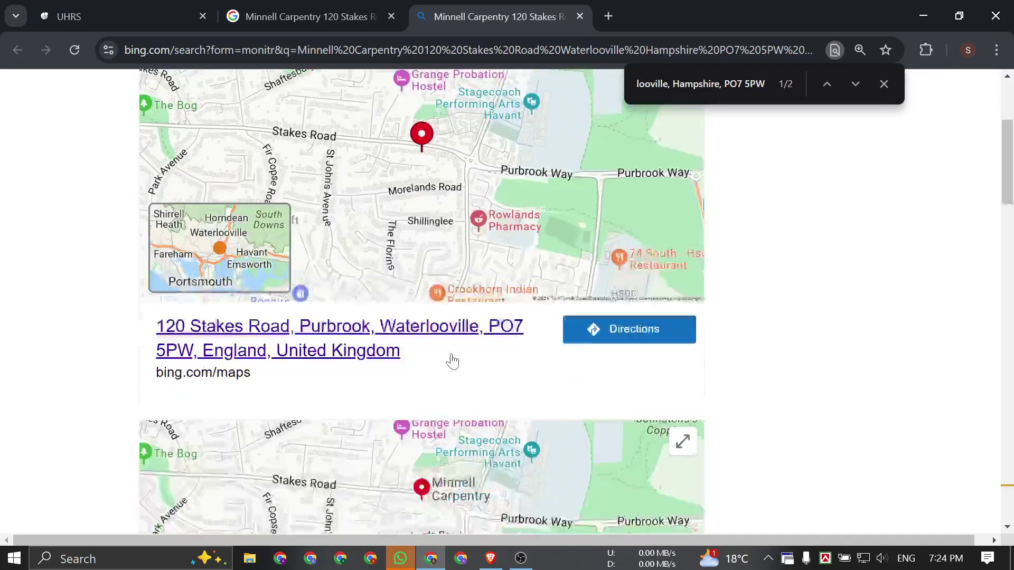
scroll(569, 291, down, 8)
scroll(475, 317, down, 10)
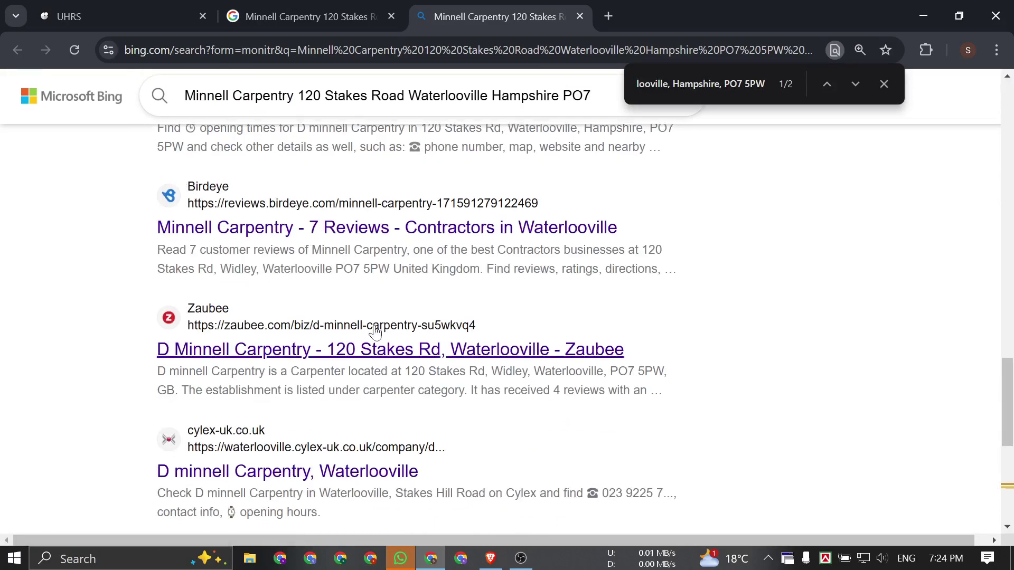
scroll(405, 353, down, 1)
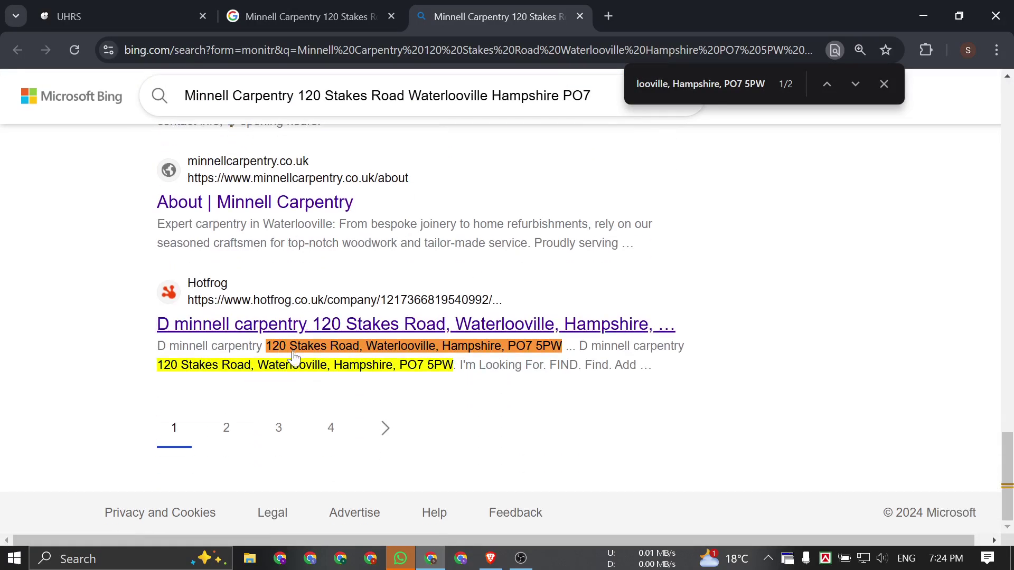
click(855, 84)
click(856, 83)
scroll(784, 213, up, 10)
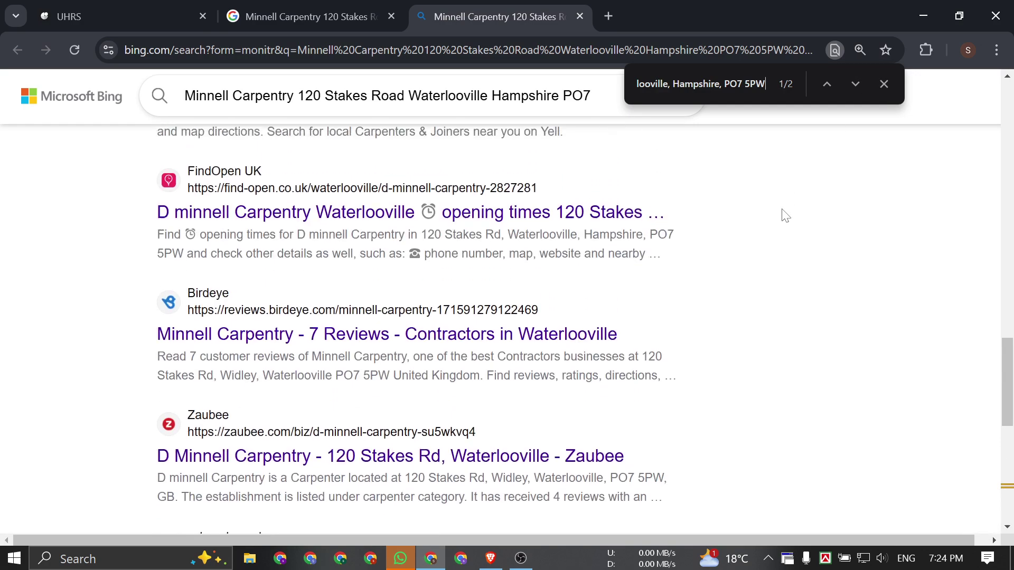
scroll(785, 216, up, 12)
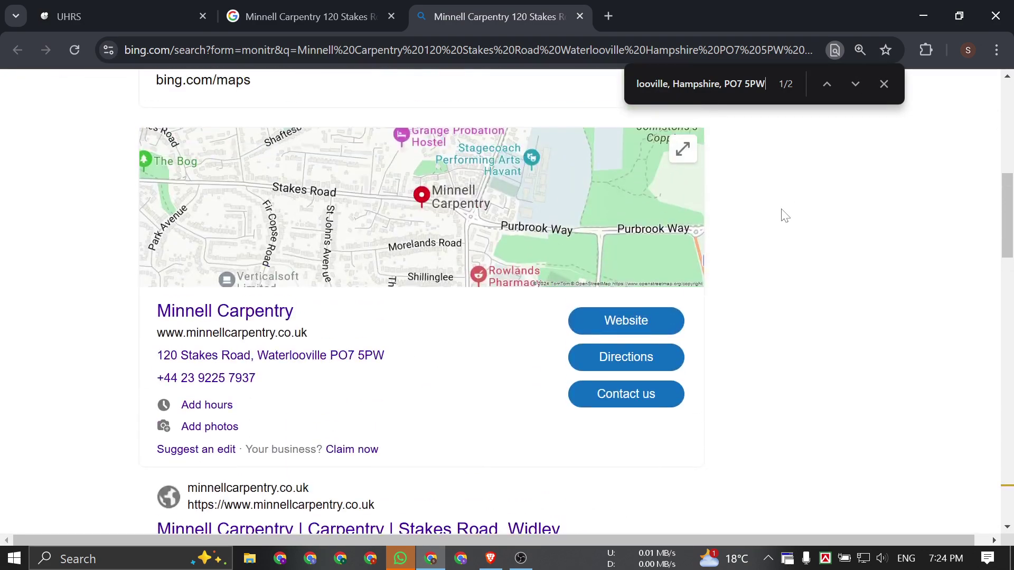
scroll(444, 187, down, 3)
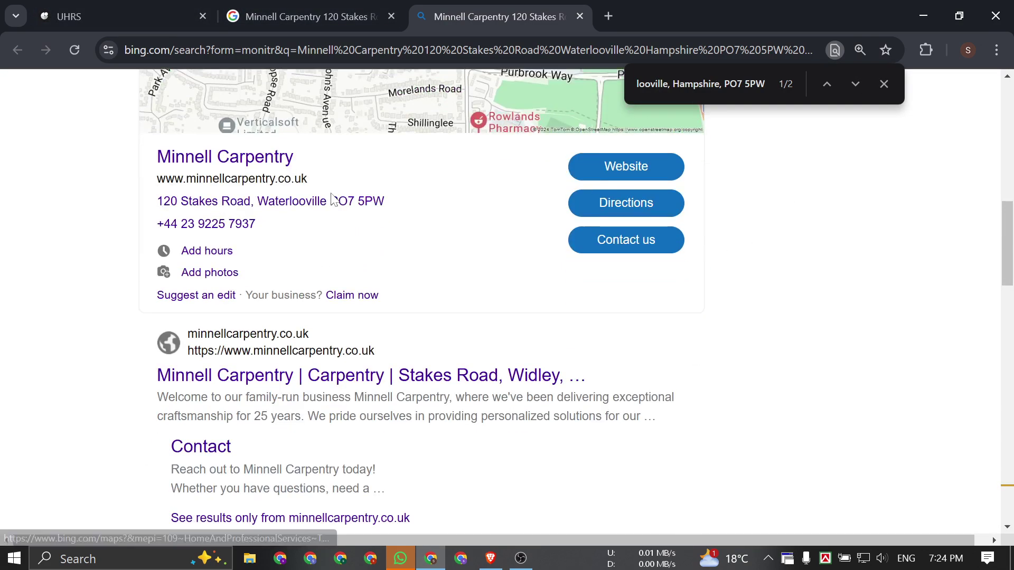
key(BackSpace)
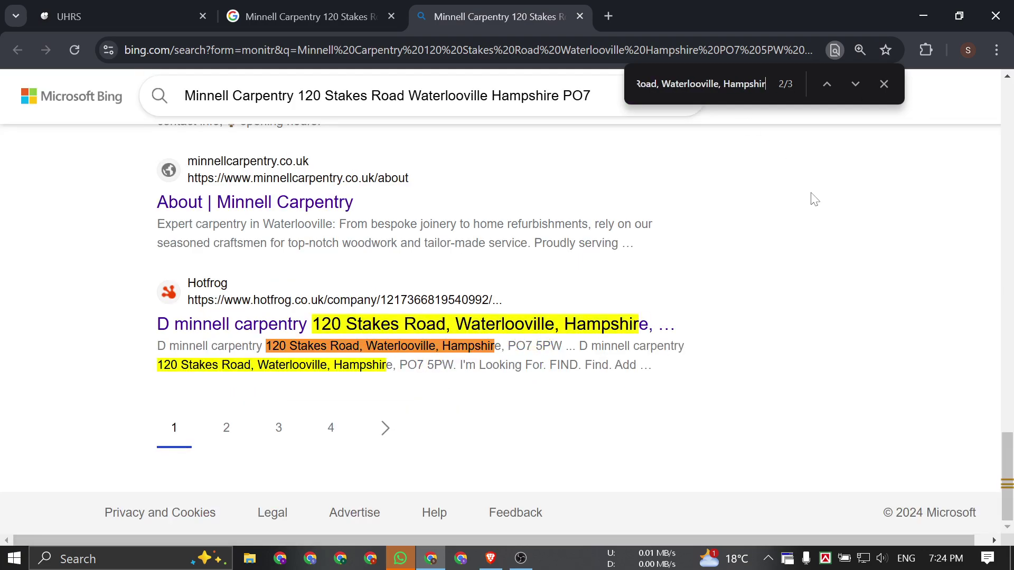
scroll(813, 198, up, 10)
scroll(753, 228, up, 10)
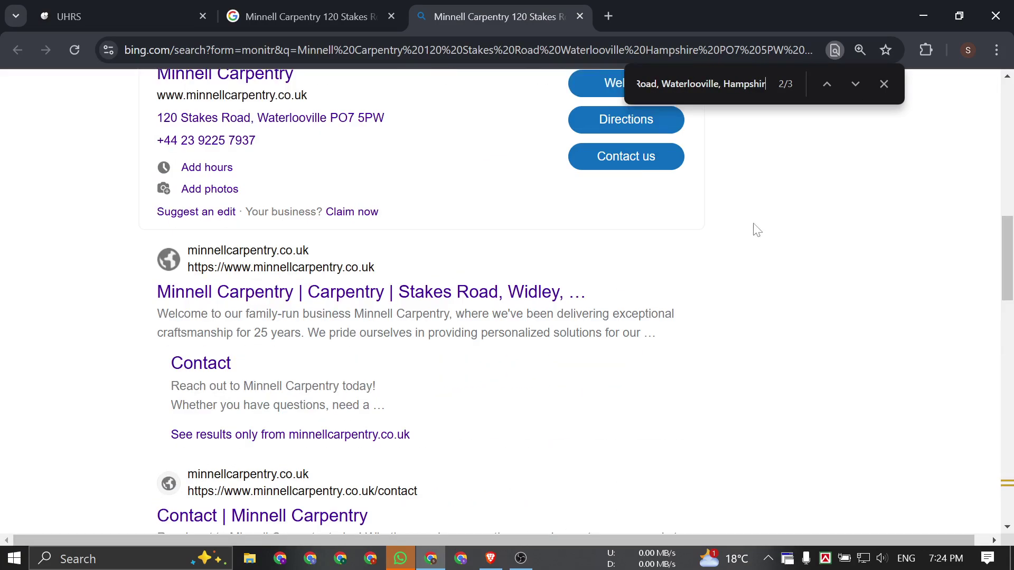
key(BackSpace)
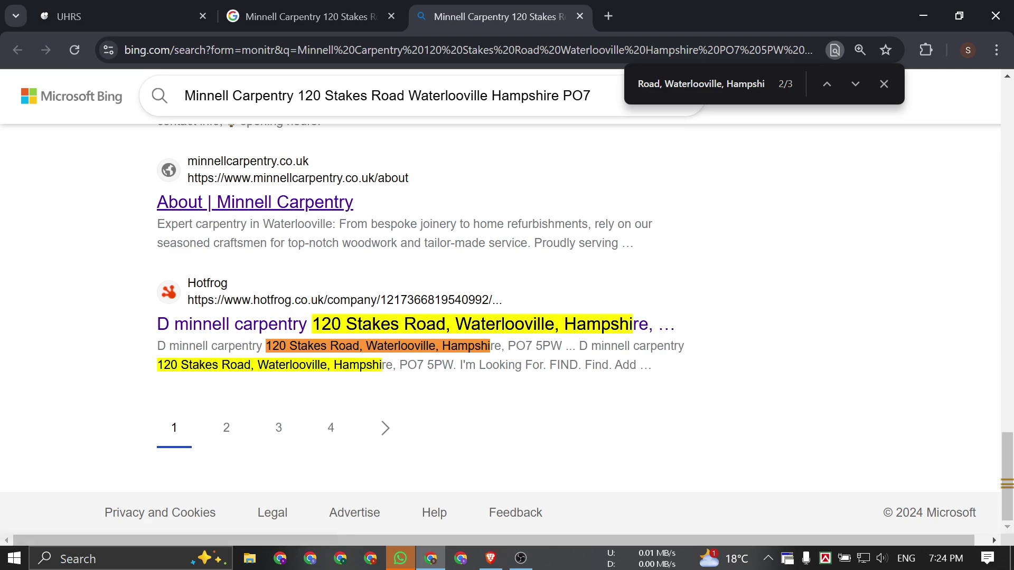
key(BackSpace)
key(BackSpace)
key(BackSpace)
key(BackSpace)
key(BackSpace)
key(BackSpace)
key(BackSpace)
key(BackSpace)
key(BackSpace)
scroll(654, 252, up, 10)
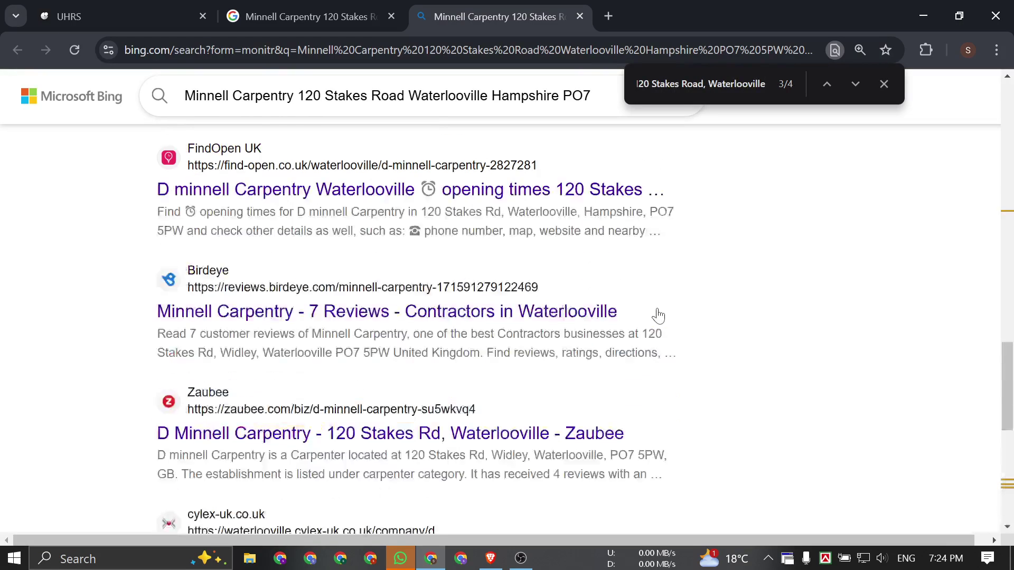
scroll(658, 315, up, 8)
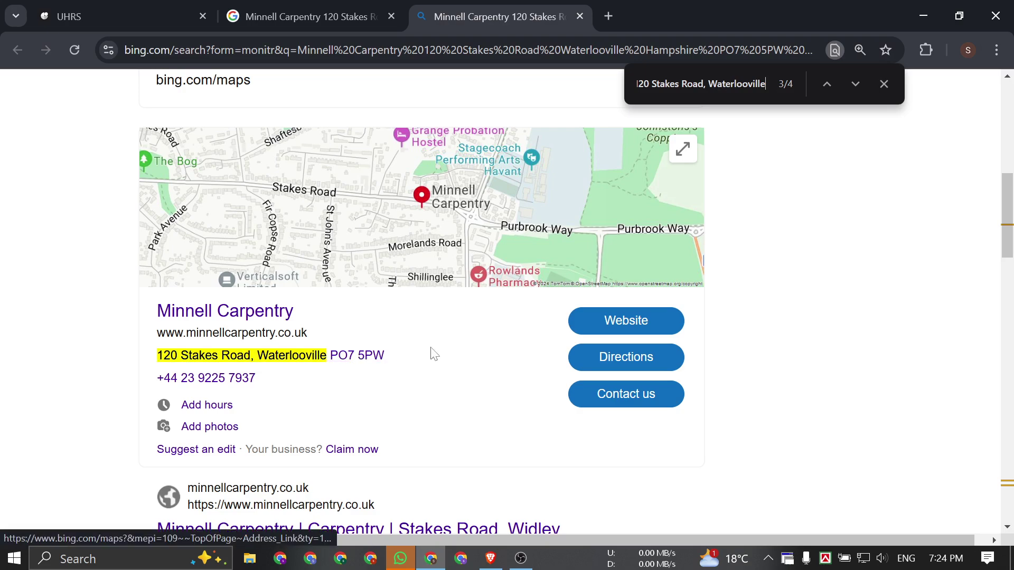
Open the Minnell Carpentry website from both the Bing and Google listings.
click(653, 326)
click(321, 5)
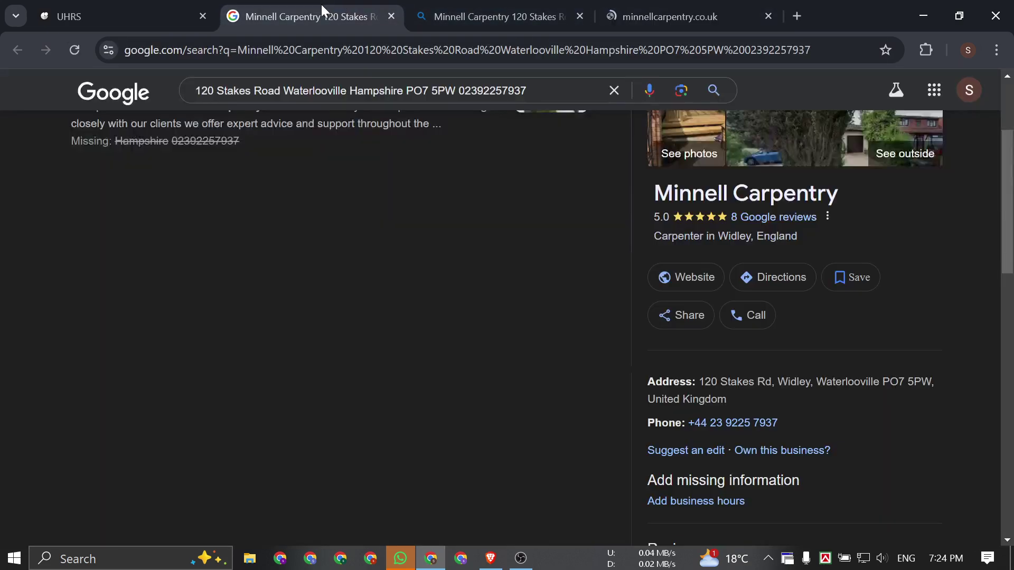
click(689, 282)
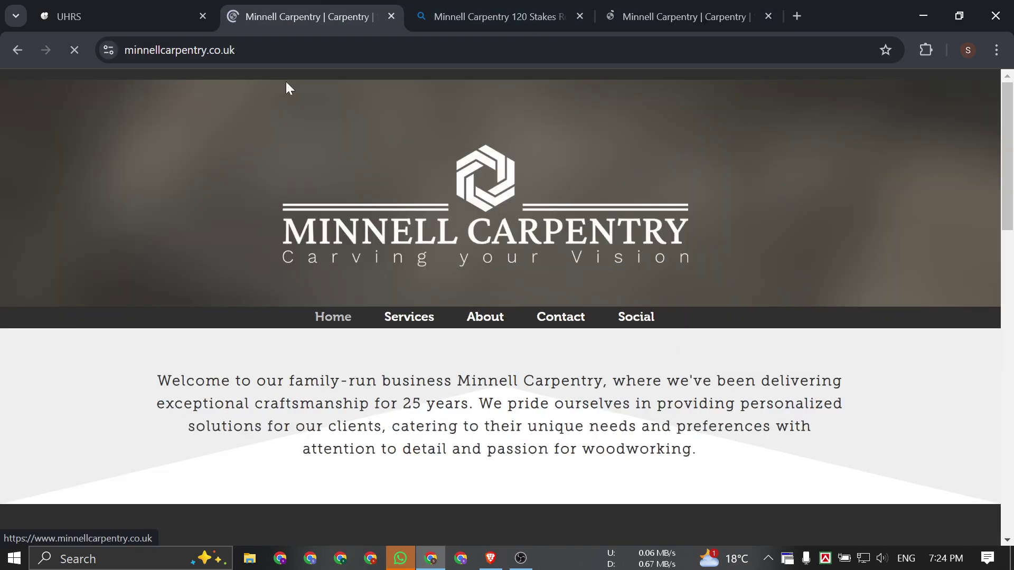
Compare the opened minnellcarpentry.co.uk tabs and select the site's web address.
click(104, 10)
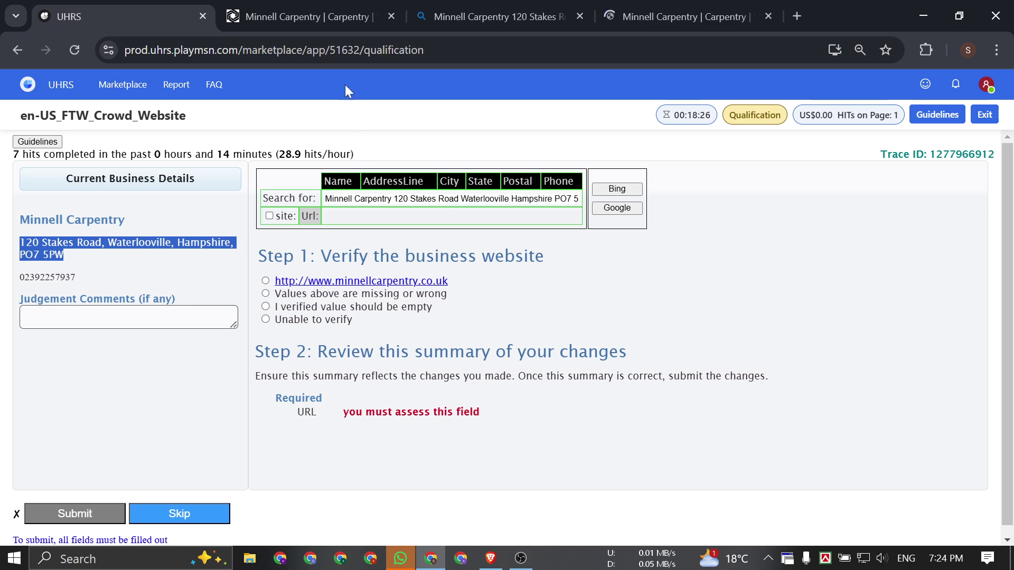
click(341, 10)
click(629, 10)
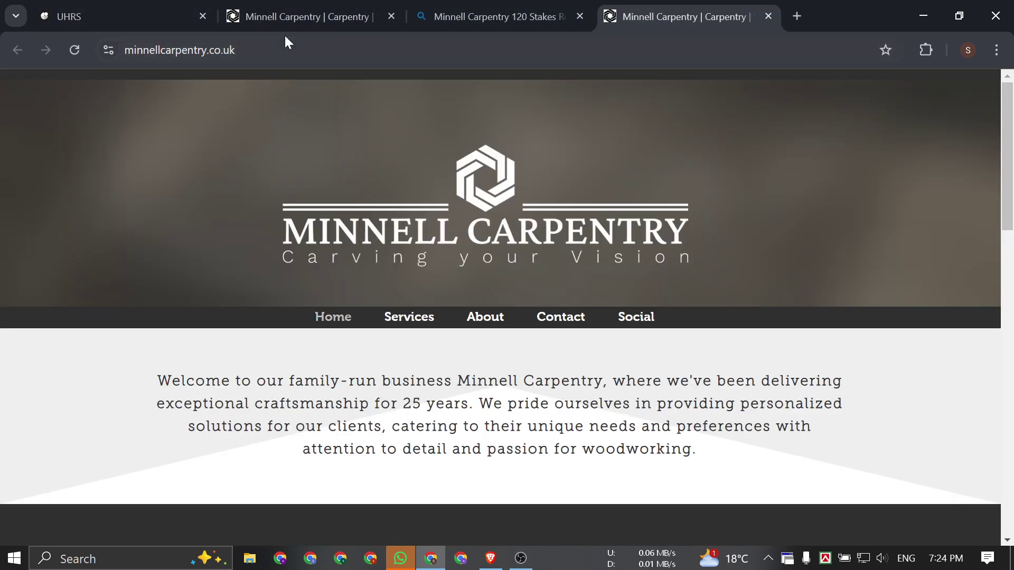
click(275, 5)
key(ctrl+l)
key(ctrl+c)
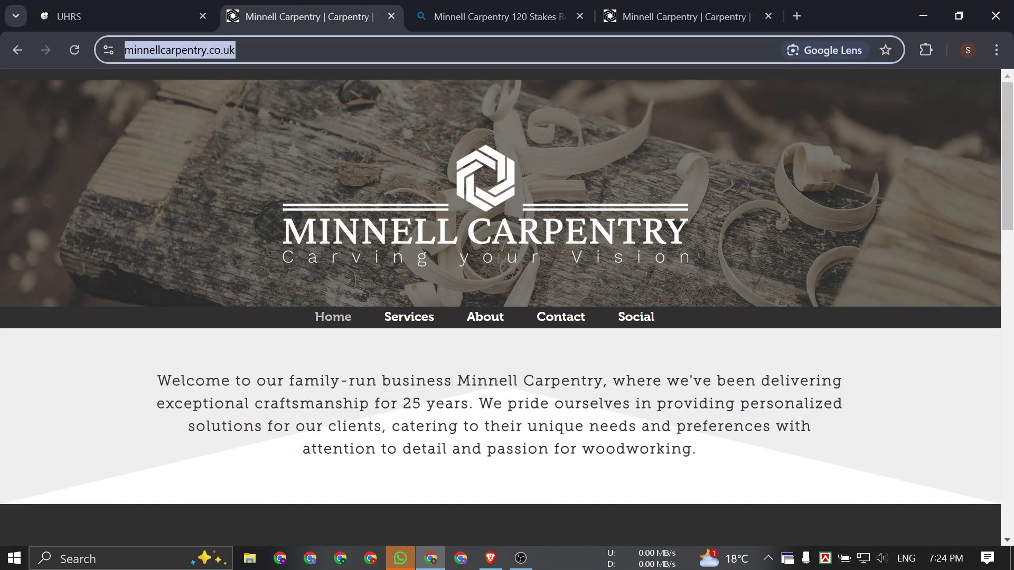
click(113, 14)
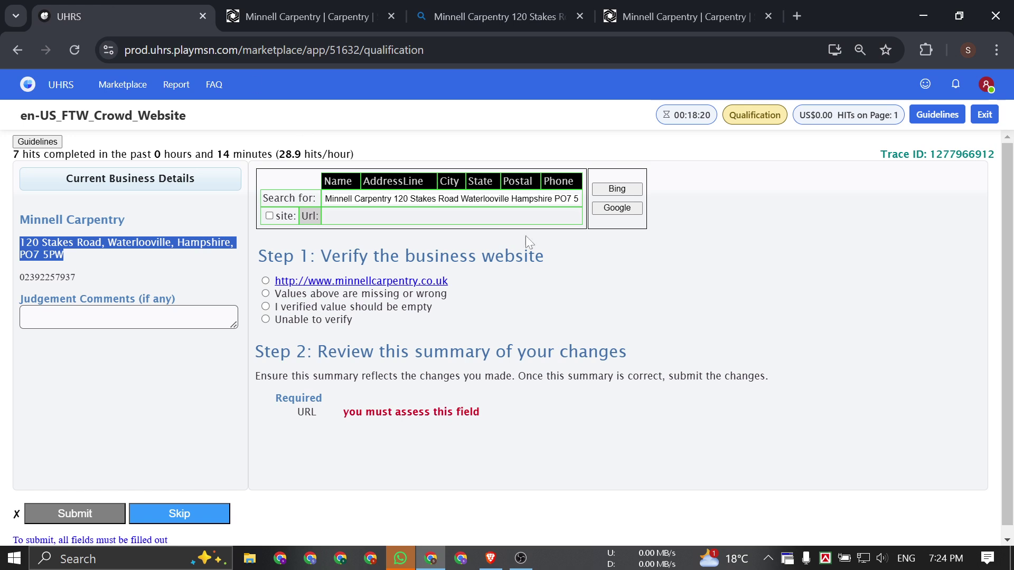
key(ctrl+f)
key(ctrl+v)
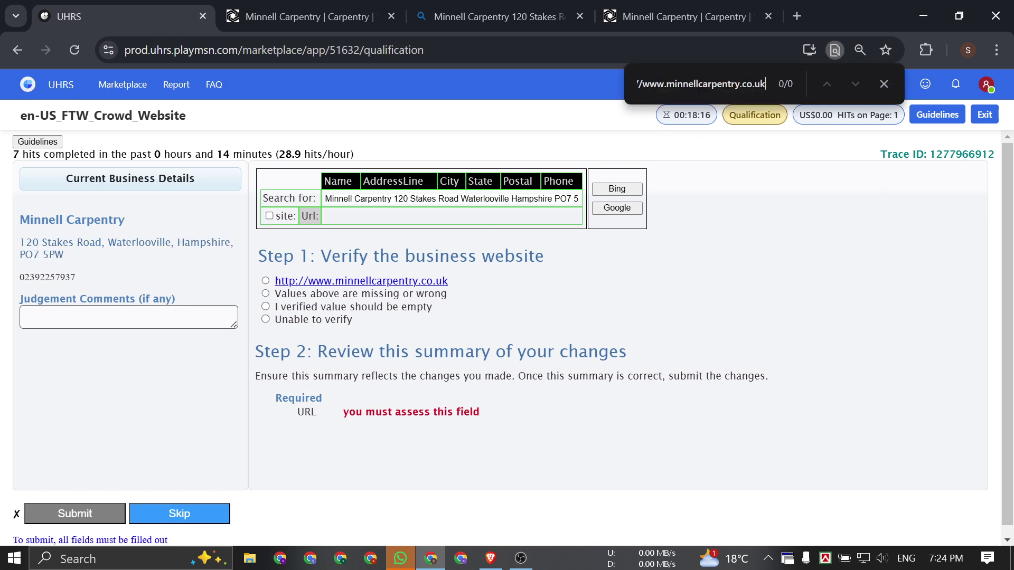
drag(641, 84, 578, 83)
key(BackSpace)
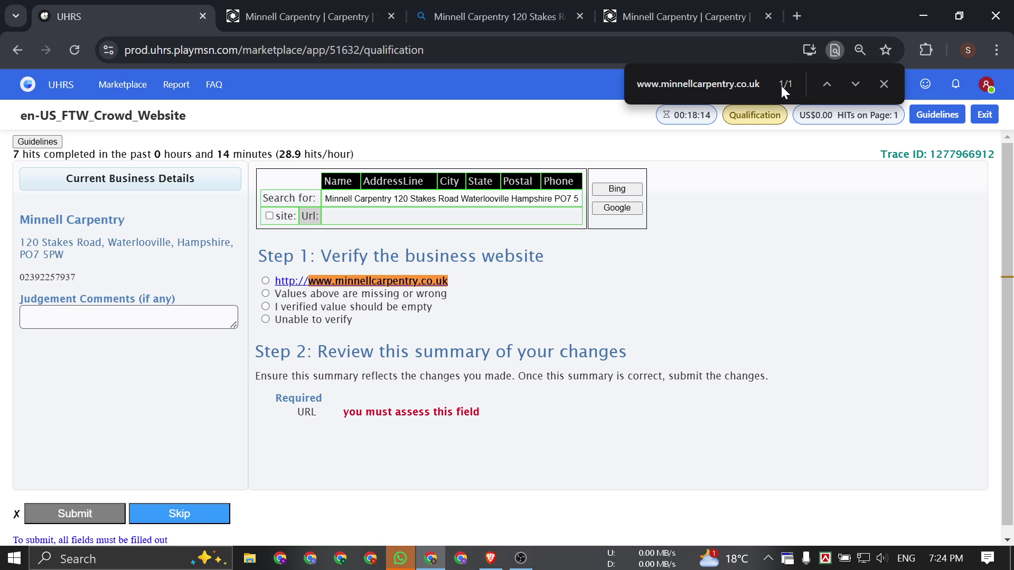
click(882, 84)
key(ctrl+c)
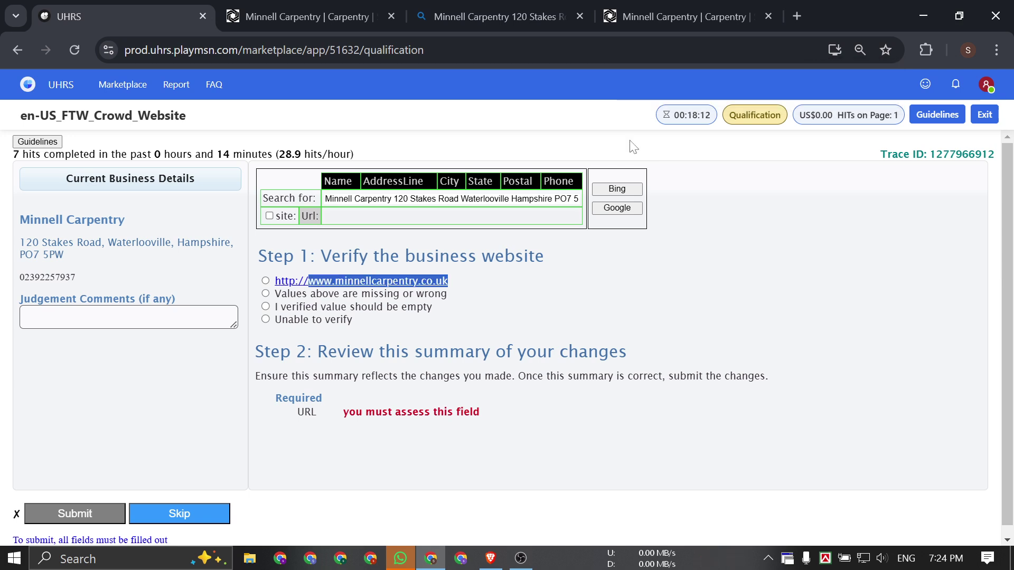
Mark the listed website as verified, paste its URL as evidence, and submit.
click(266, 282)
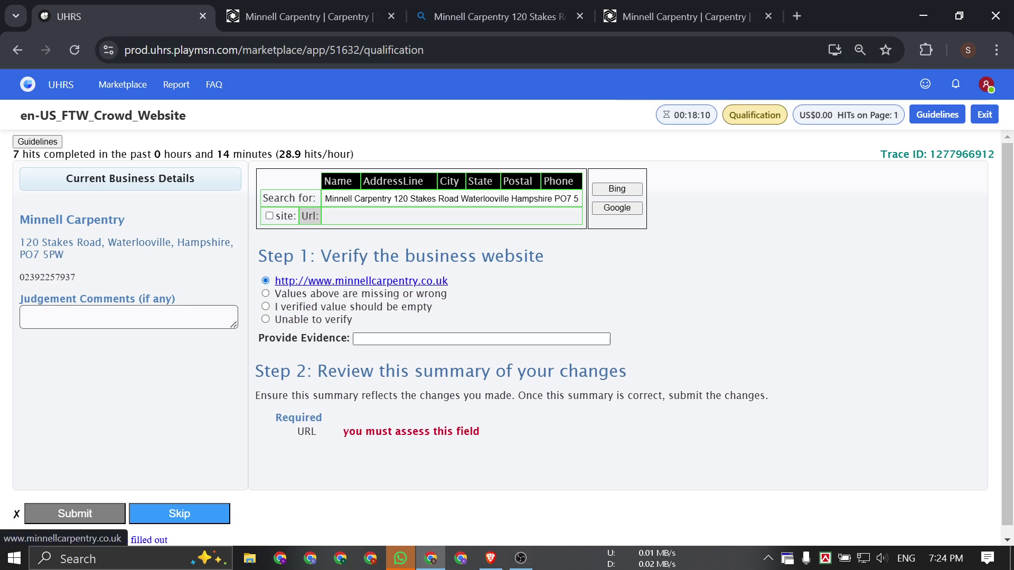
key(ctrl+v)
click(152, 442)
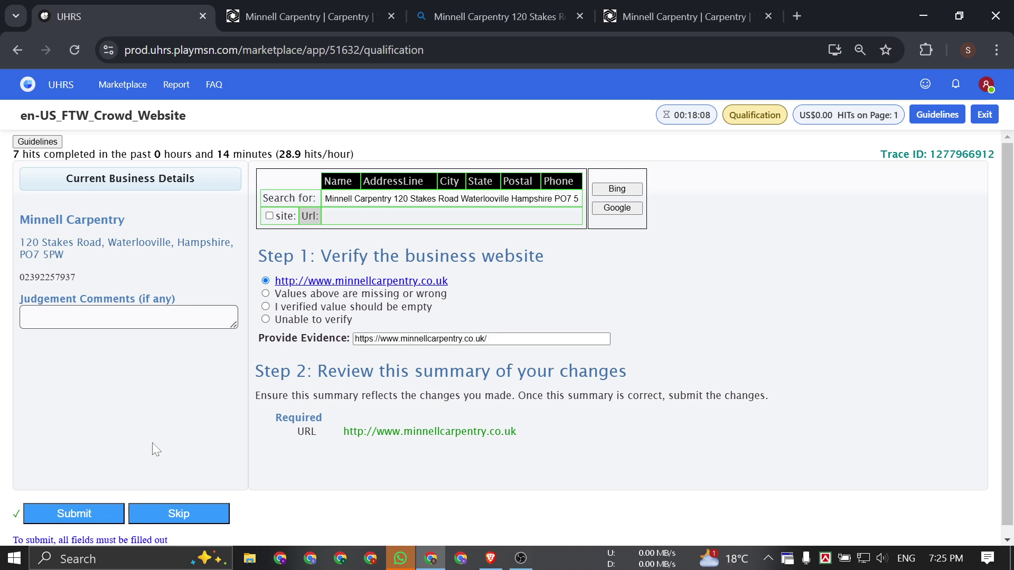
click(74, 514)
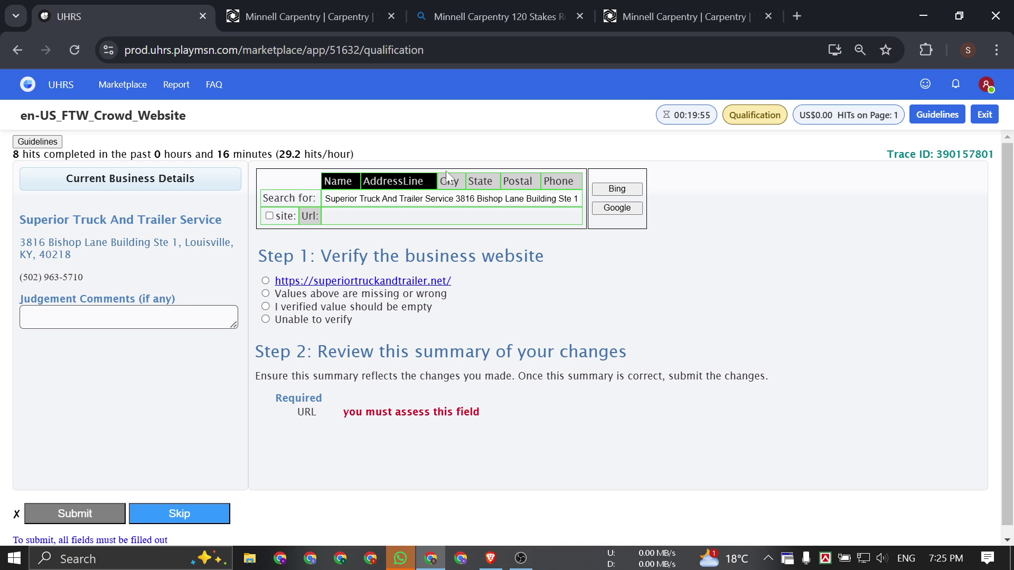
Close the Minnell Carpentry tabs and search Bing for Superior Truck And Trailer Service.
right_click(172, 27)
click(227, 322)
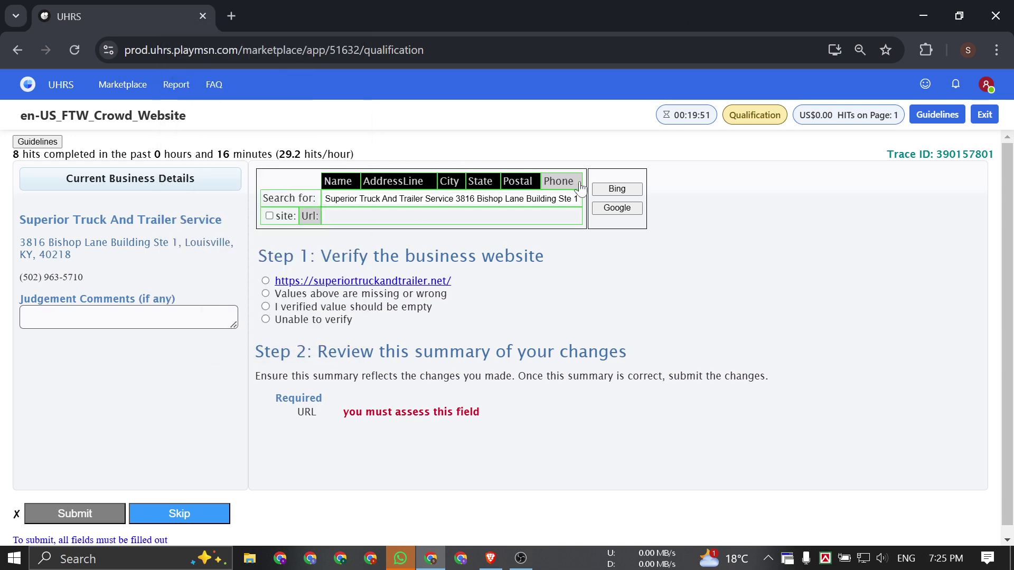
click(631, 194)
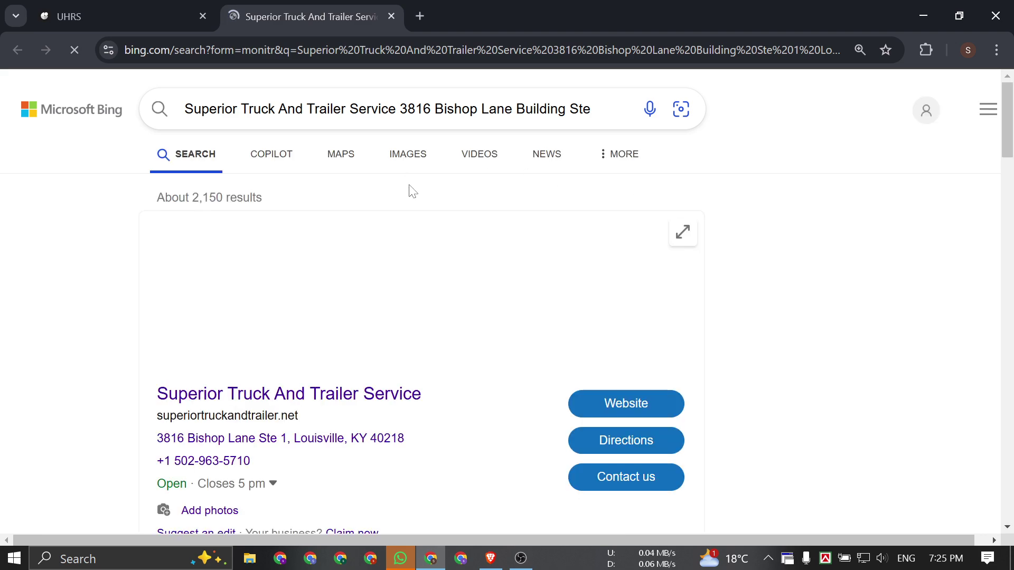
scroll(622, 285, down, 3)
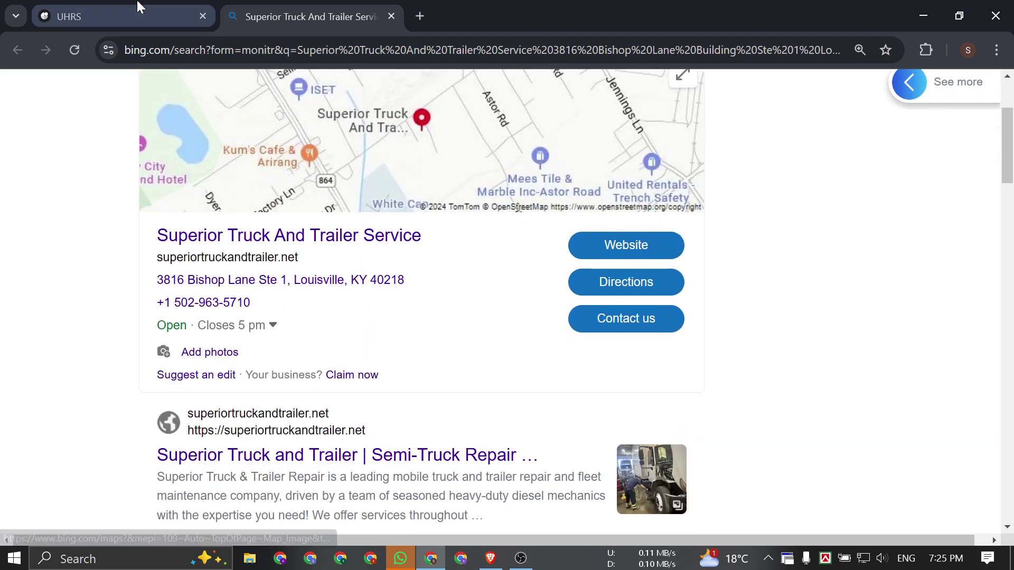
click(123, 3)
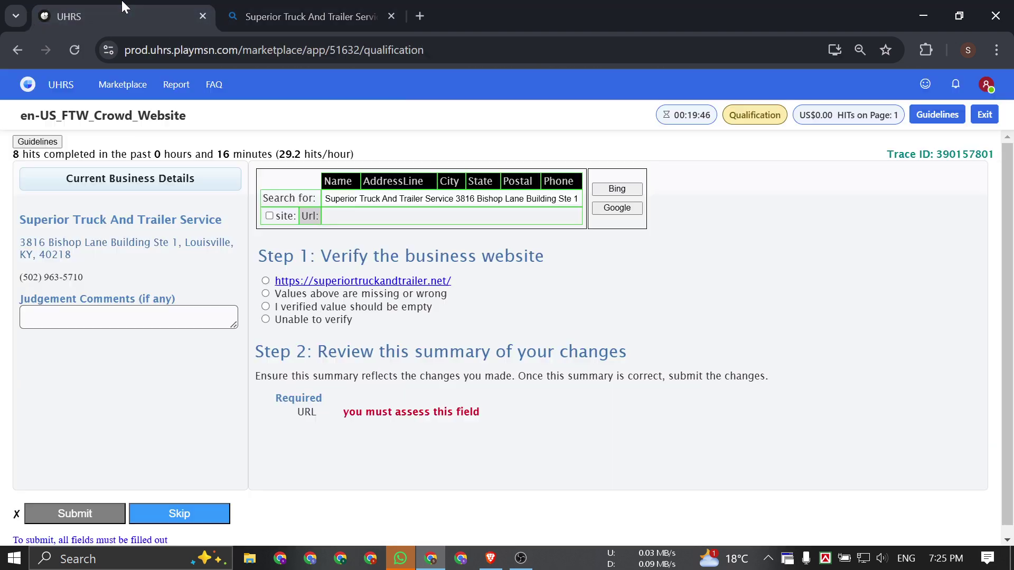
Look the trucking business up on Google and move the Bing tab in front.
click(622, 208)
scroll(539, 277, down, 3)
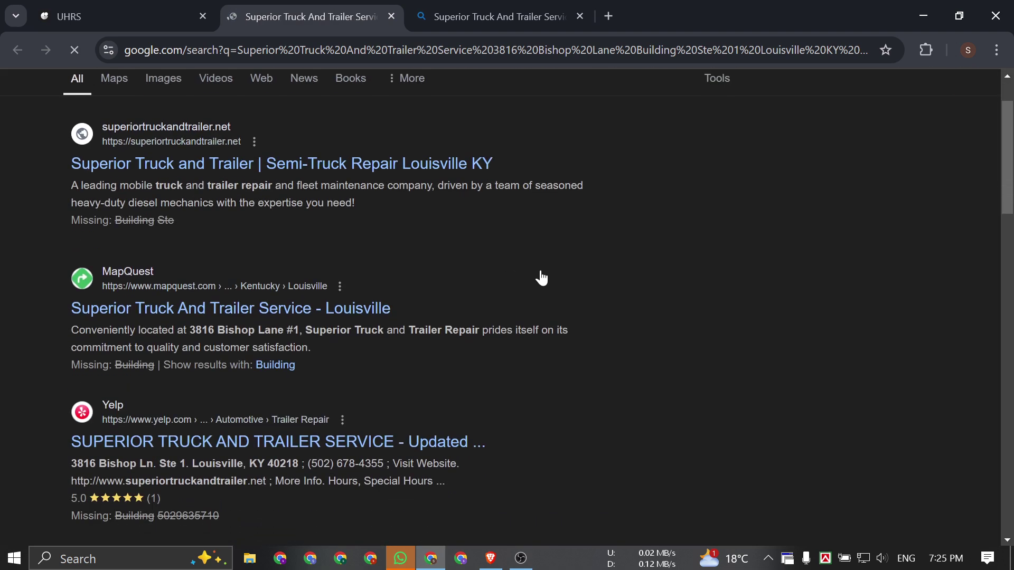
scroll(528, 267, down, 6)
scroll(523, 268, up, 10)
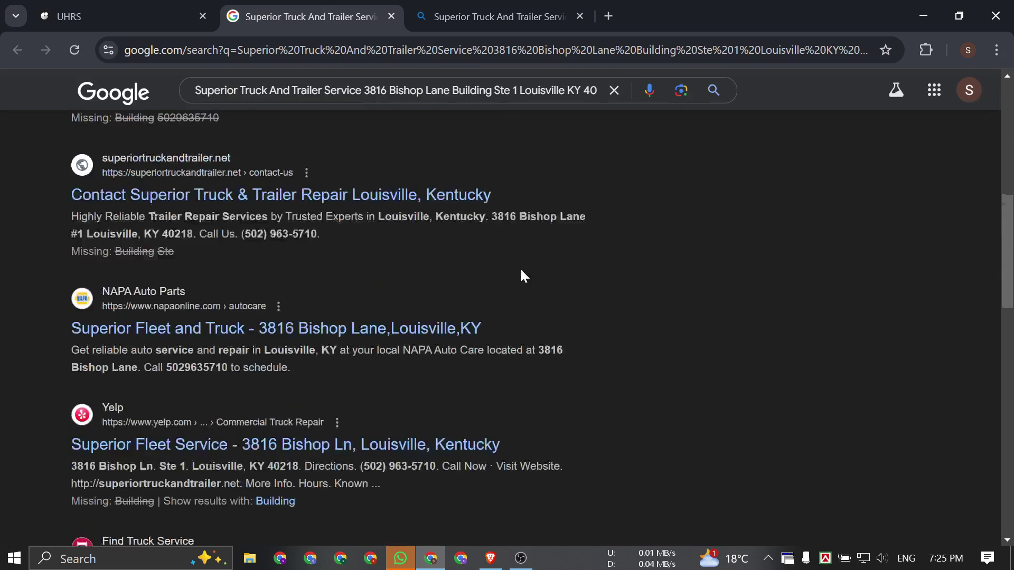
drag(485, 12, 267, 19)
Search the Bing results for the Superior Truck And Trailer Service name from UHRS.
click(138, 9)
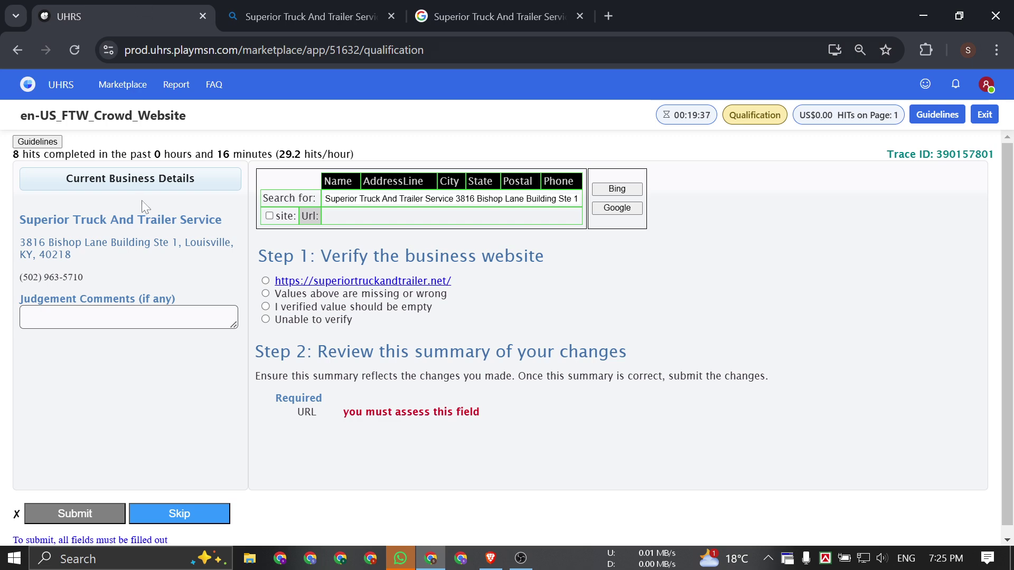
triple_click(124, 219)
key(ctrl+c)
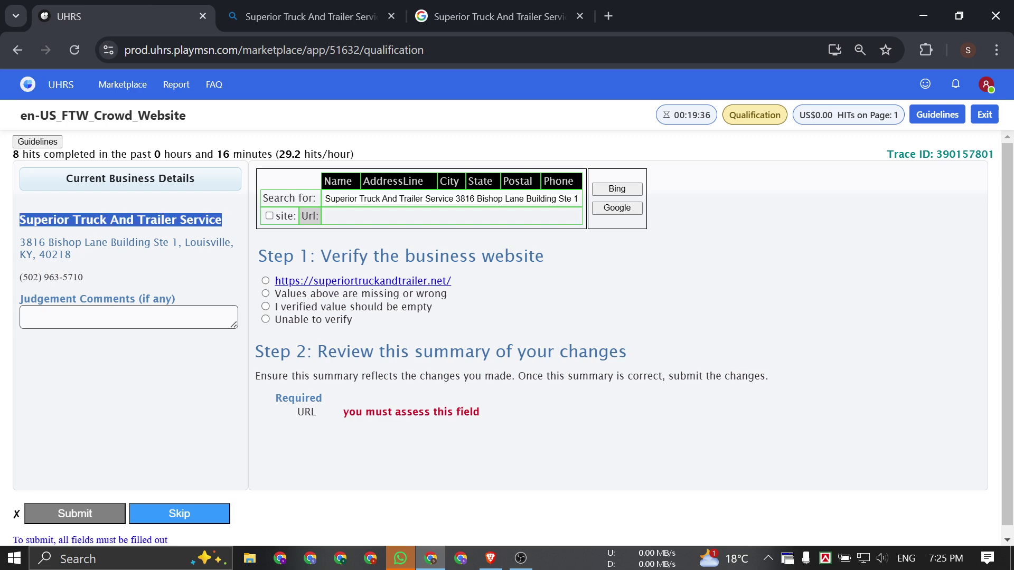
click(303, 6)
key(ctrl+f)
key(ctrl+v)
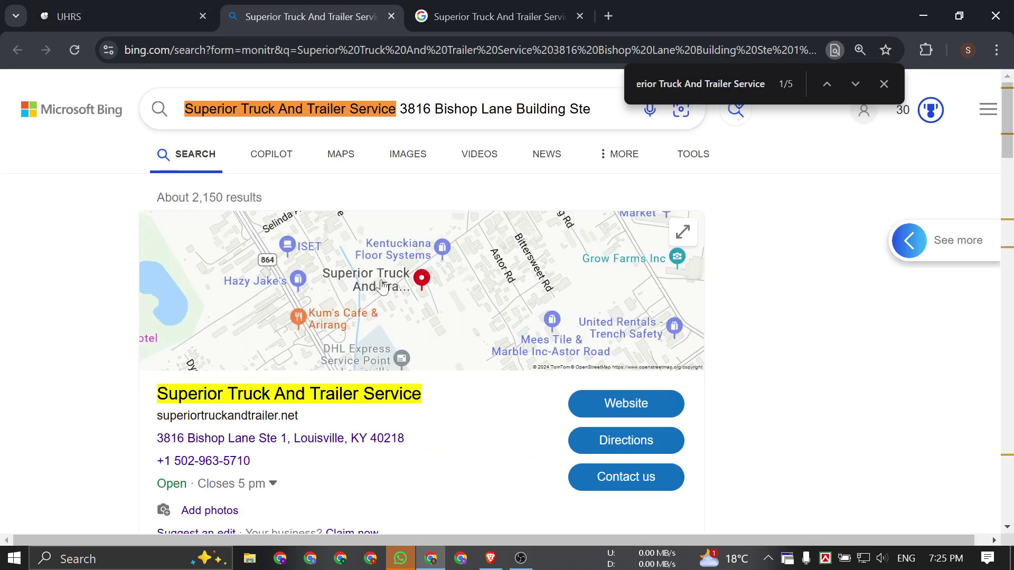
scroll(383, 286, down, 5)
click(78, 1)
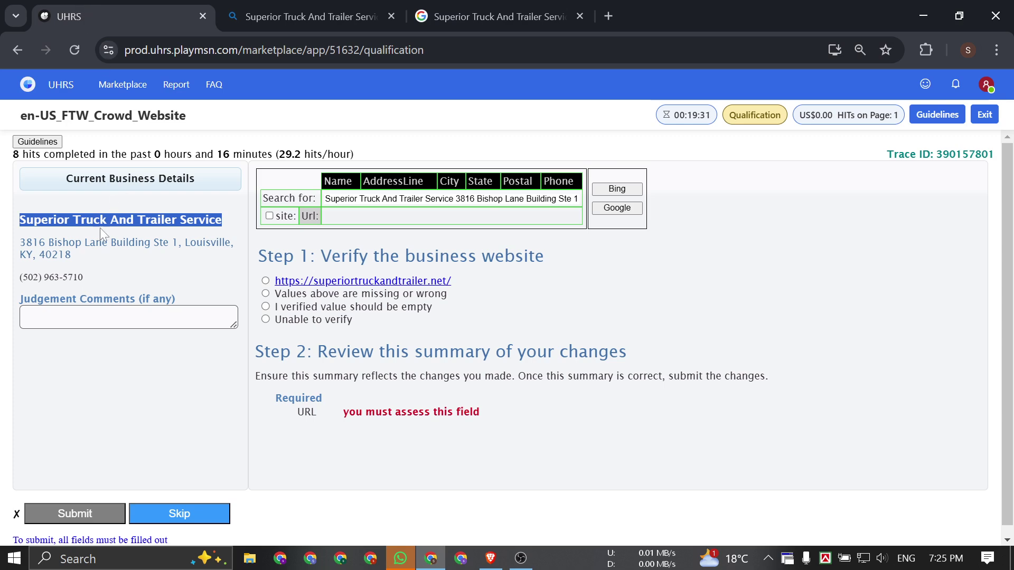
triple_click(66, 242)
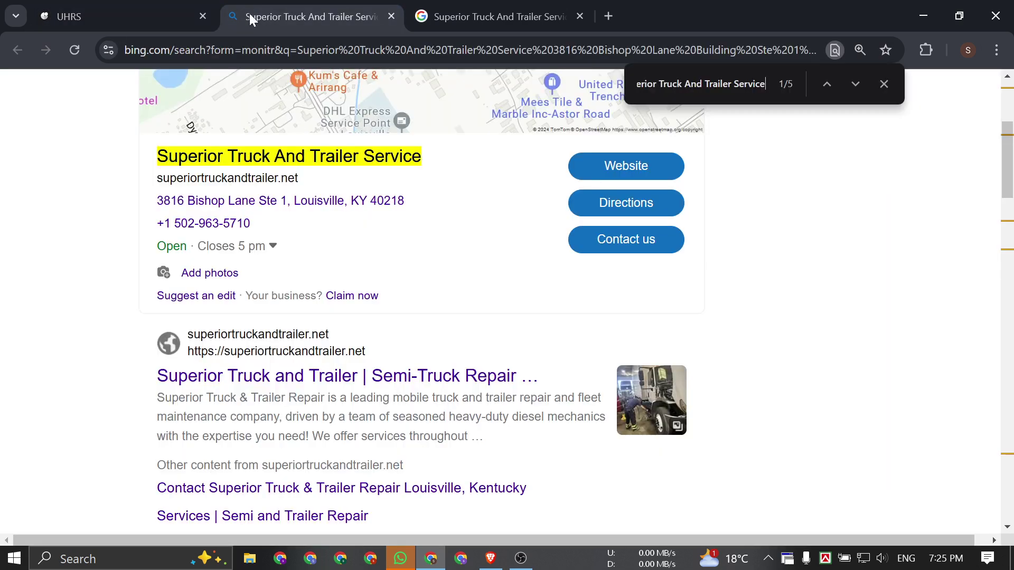
click(250, 16)
key(ctrl+a)
key(ctrl+v)
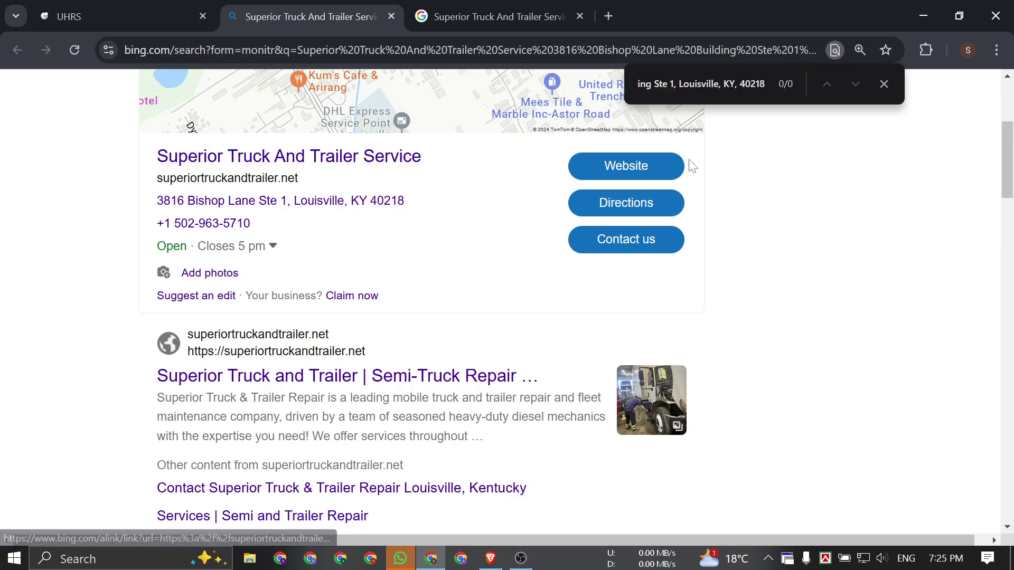
key(BackSpace)
key(BackSpace)
key(BackSpace)
key(BackSpace)
key(BackSpace)
key(BackSpace)
key(BackSpace)
key(BackSpace)
key(BackSpace)
key(BackSpace)
key(BackSpace)
key(BackSpace)
key(BackSpace)
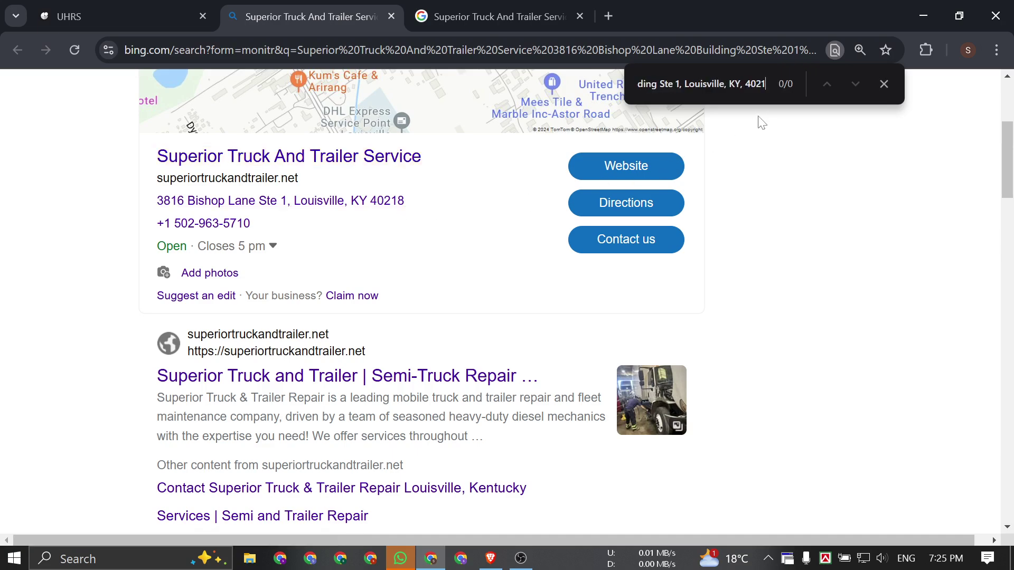
key(BackSpace)
key(BackSpace)
key(BackSpace)
key(BackSpace)
key(BackSpace)
key(BackSpace)
key(BackSpace)
key(BackSpace)
key(BackSpace)
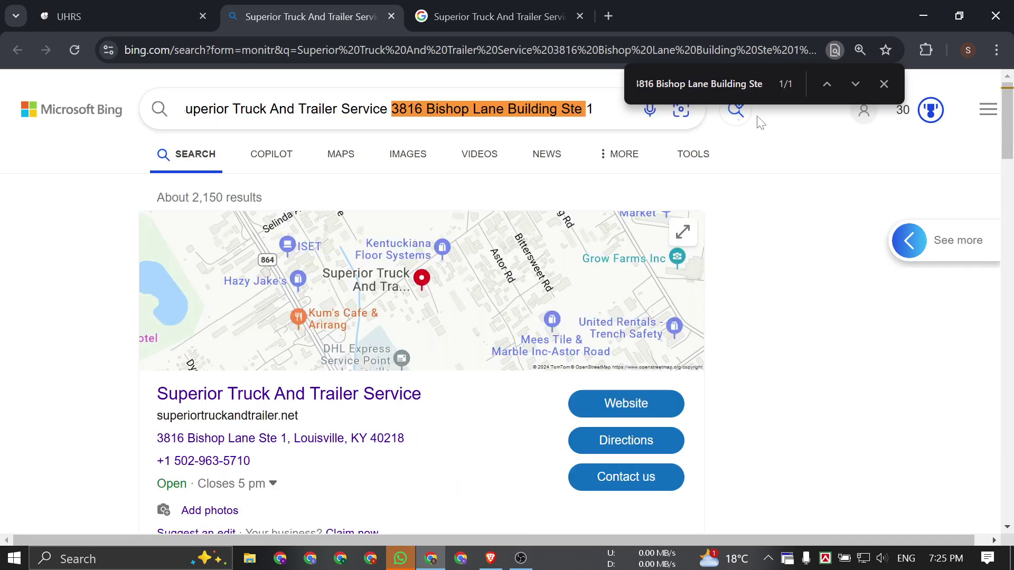
key(BackSpace)
key(BackSpace)
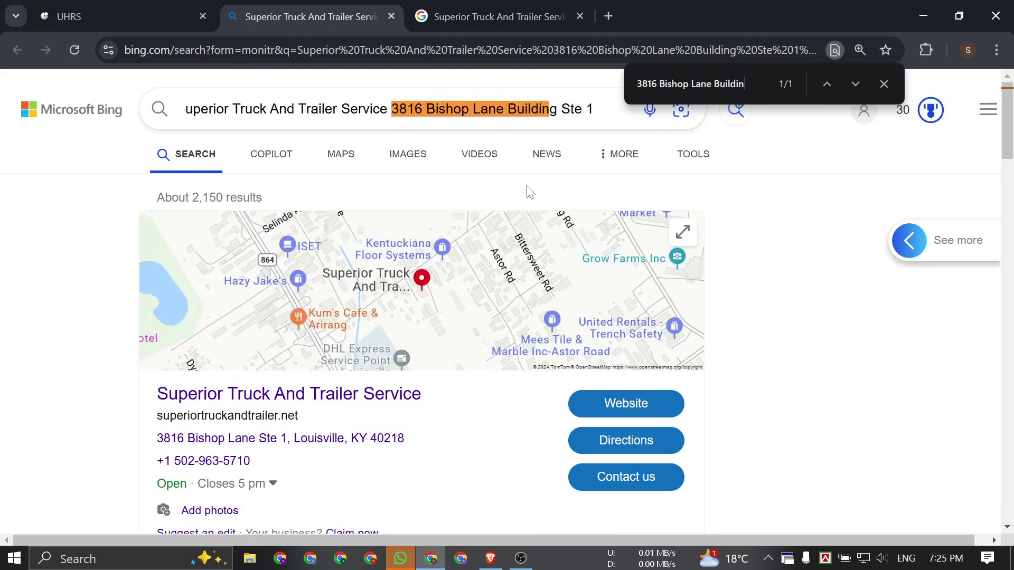
key(BackSpace)
key(BackSpace)
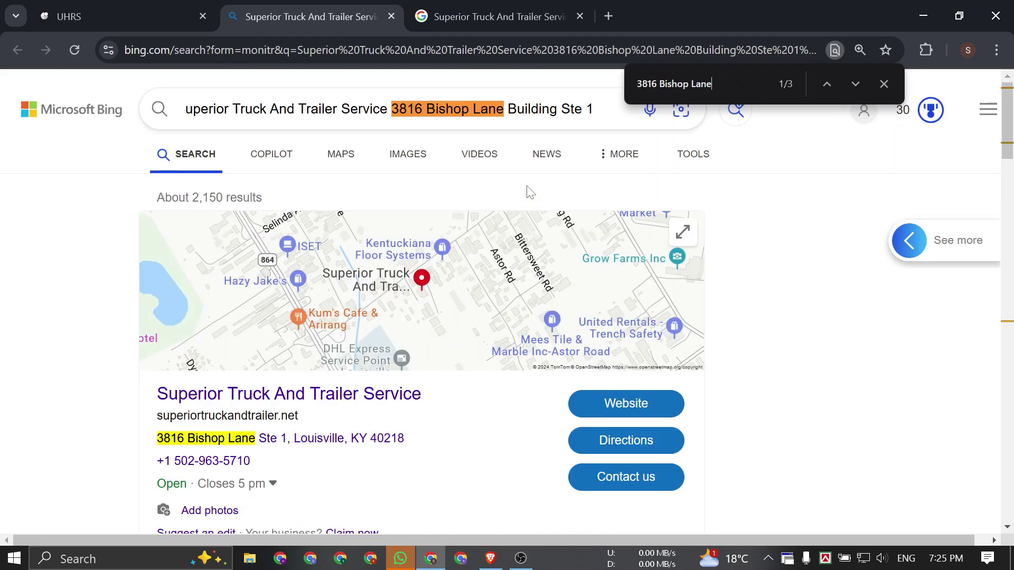
click(882, 84)
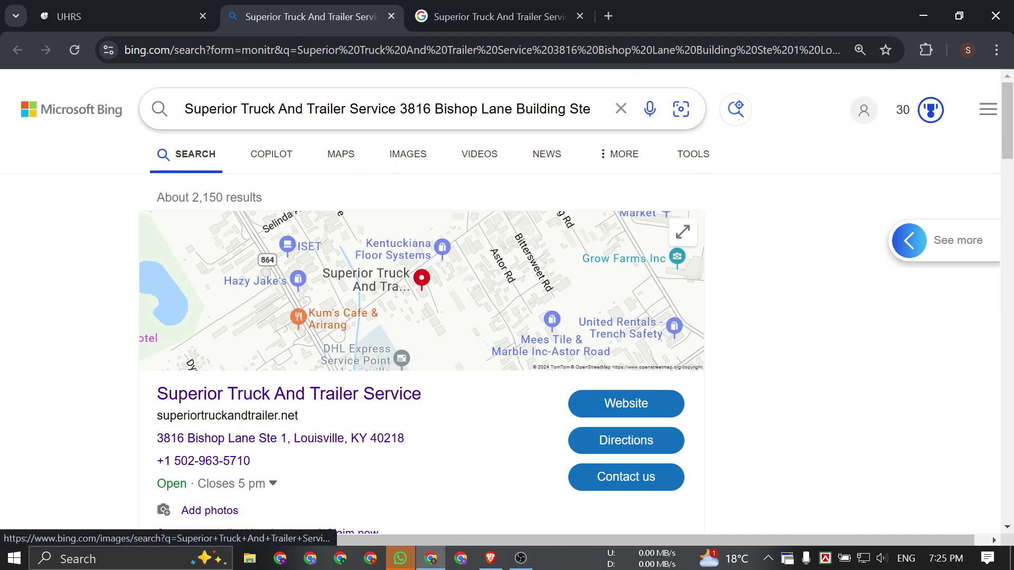
Remove the name from the Bing query, open superiortruckandtrailer.net, and select its URL.
drag(396, 109, 161, 111)
key(BackSpace)
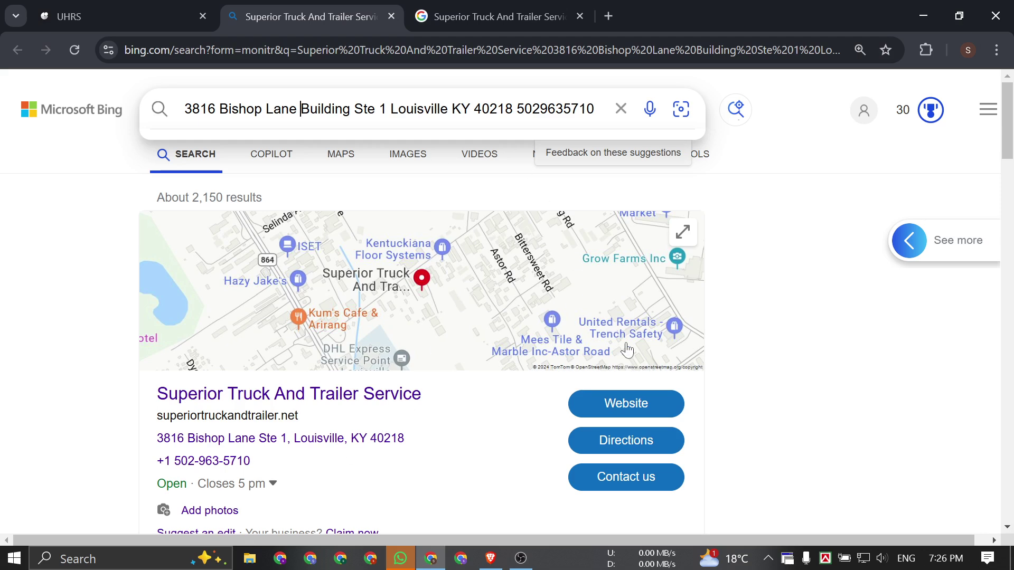
click(632, 402)
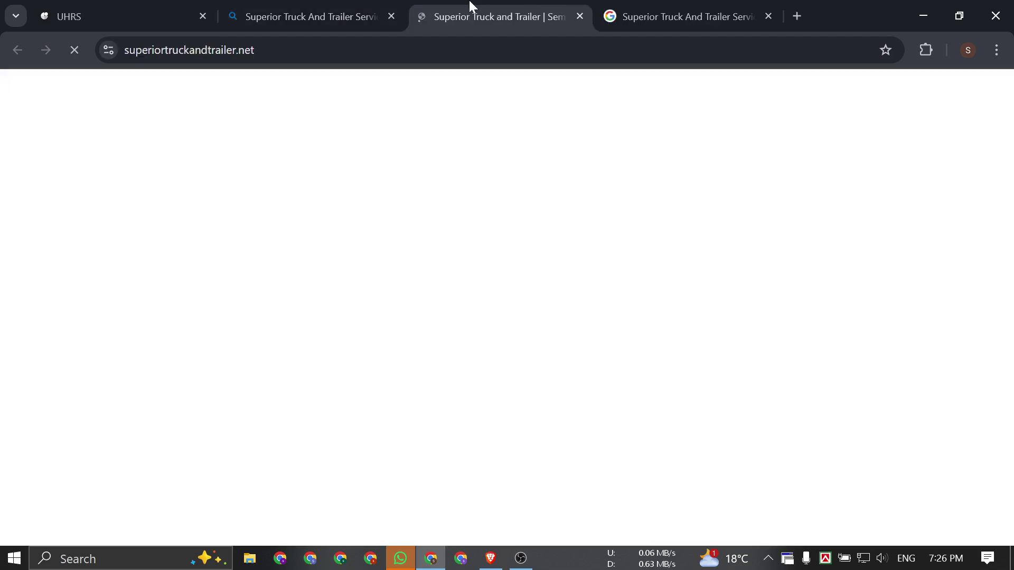
drag(256, 49, 125, 50)
key(ctrl+c)
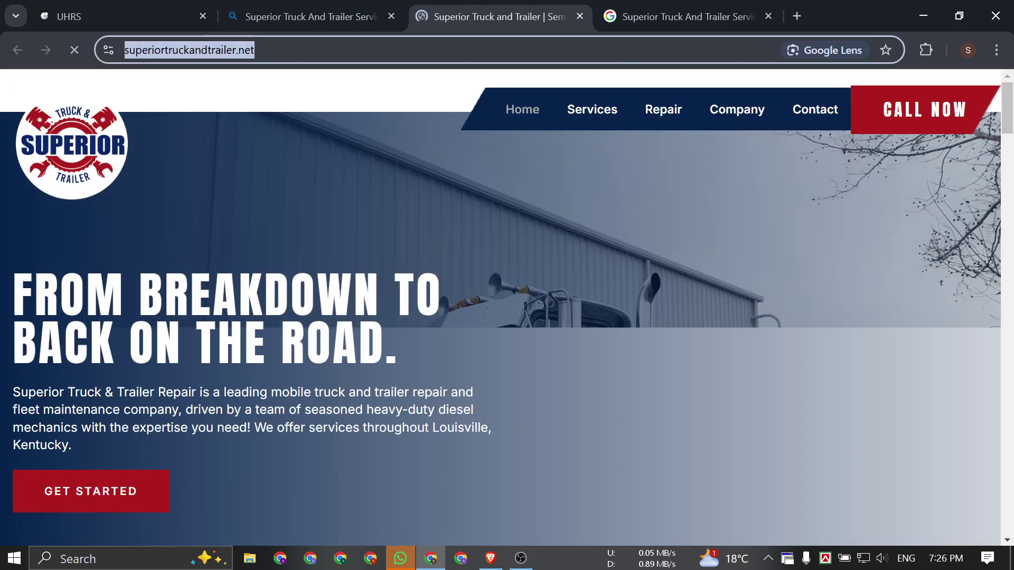
click(69, 16)
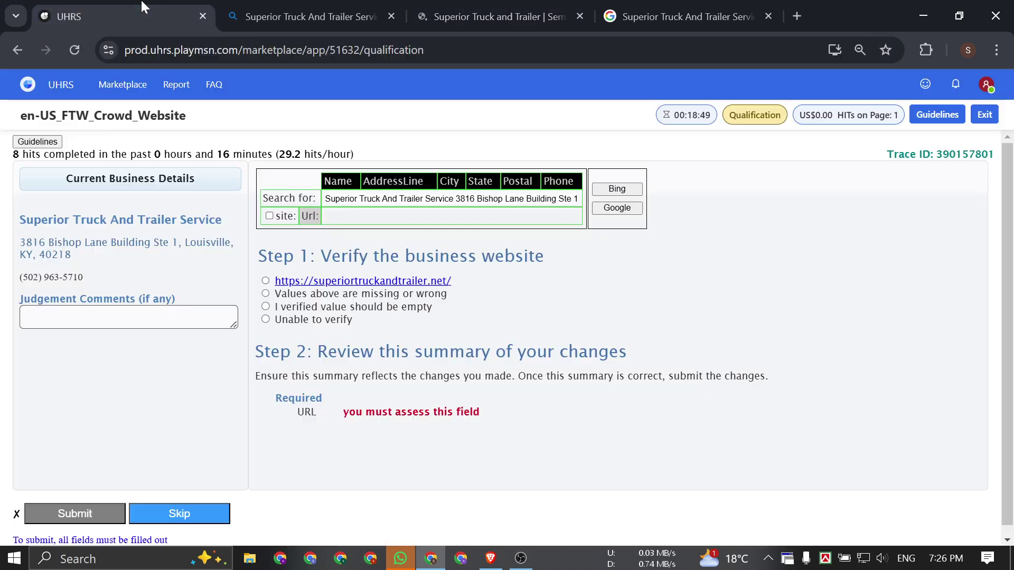
key(ctrl+f)
key(ctrl+v)
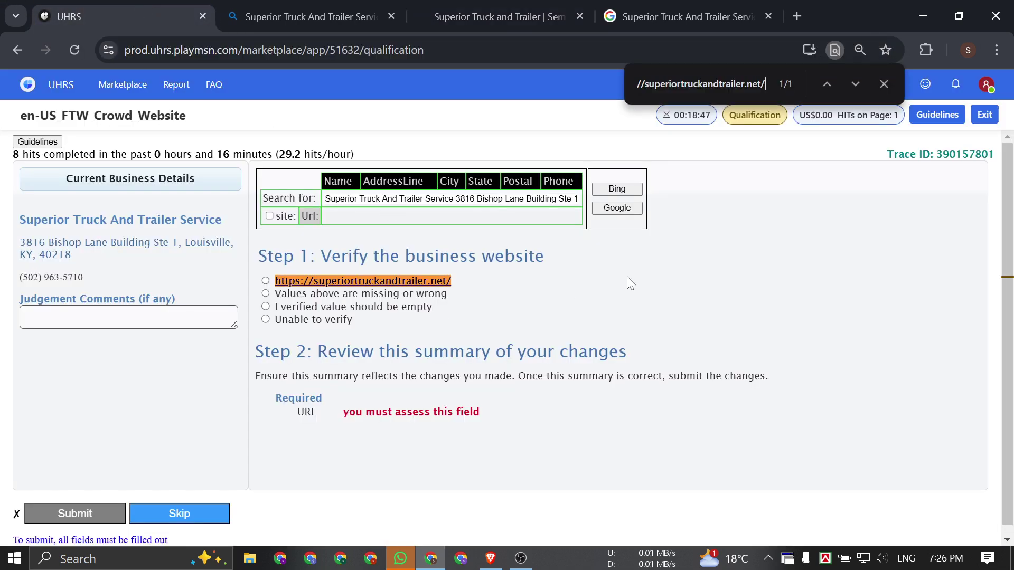
click(882, 85)
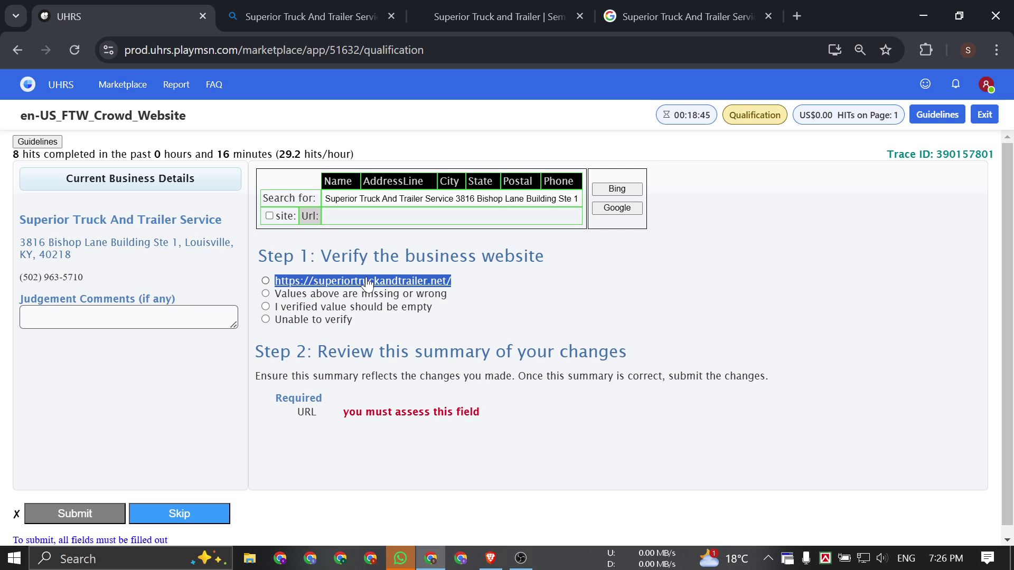
click(265, 281)
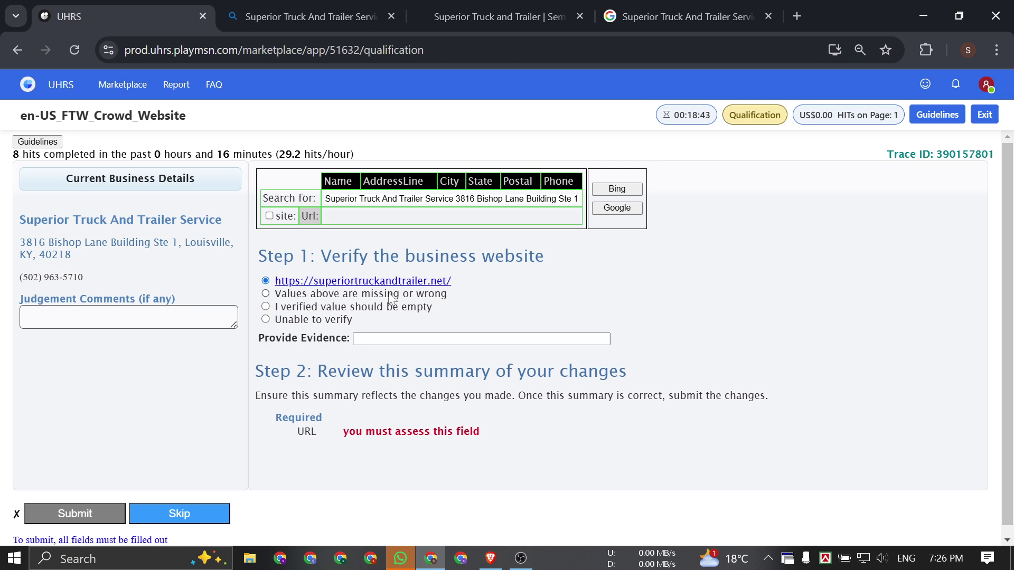
drag(393, 285, 456, 338)
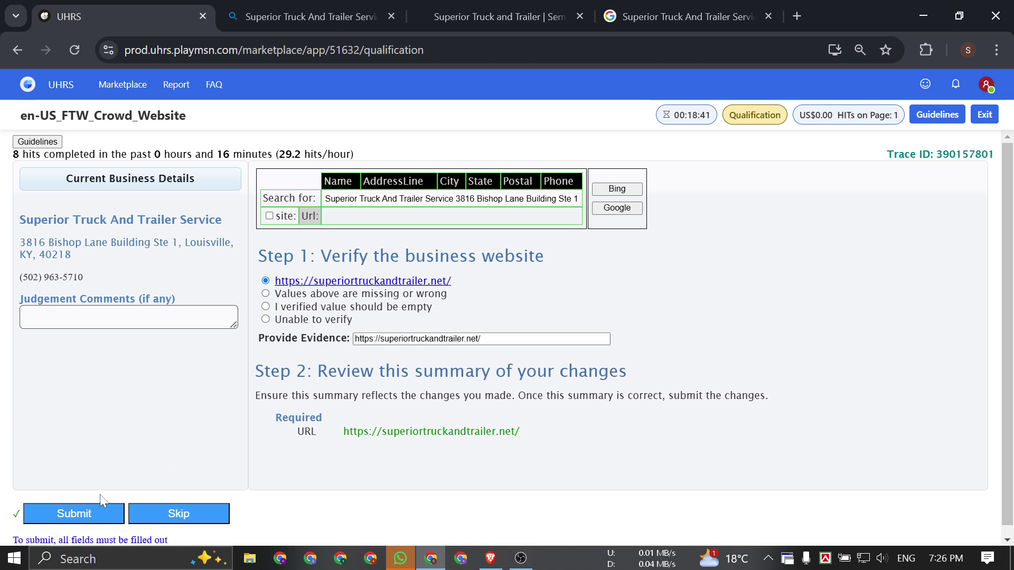
click(77, 514)
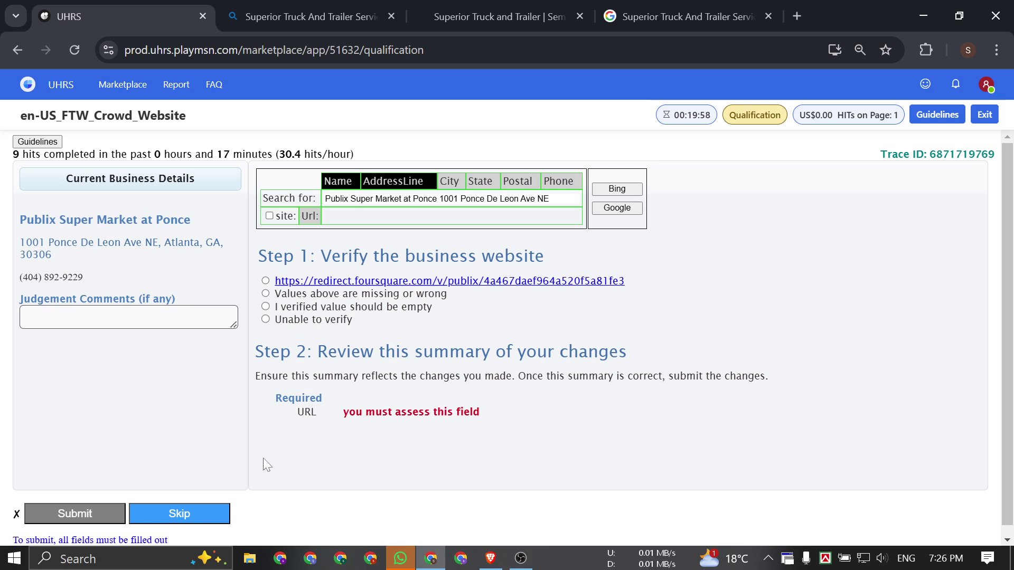
Select the Publix Super Market at Ponce name and include the State in the search query.
triple_click(148, 220)
double_click(148, 219)
click(148, 220)
triple_click(148, 220)
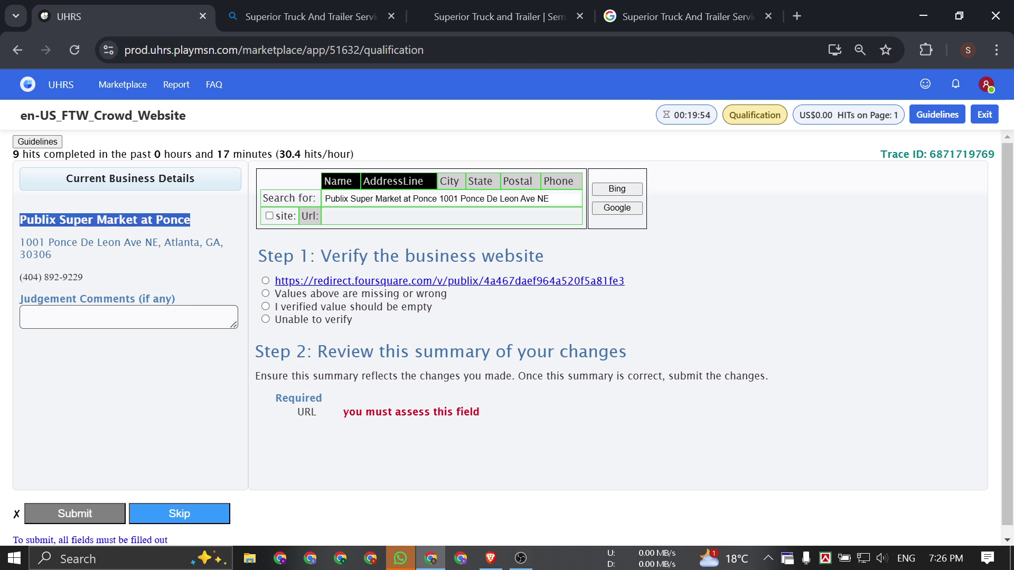
click(148, 219)
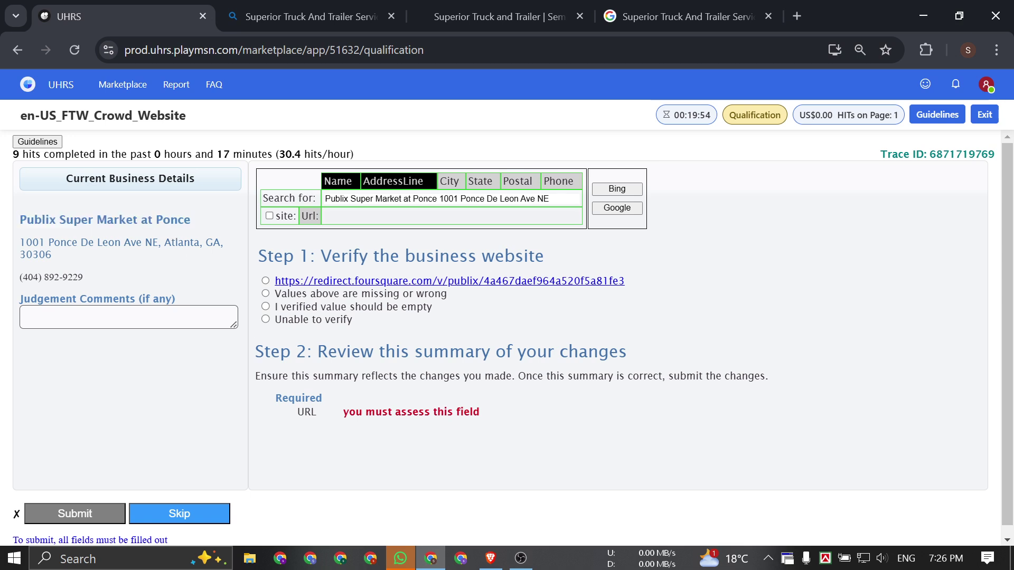
click(480, 182)
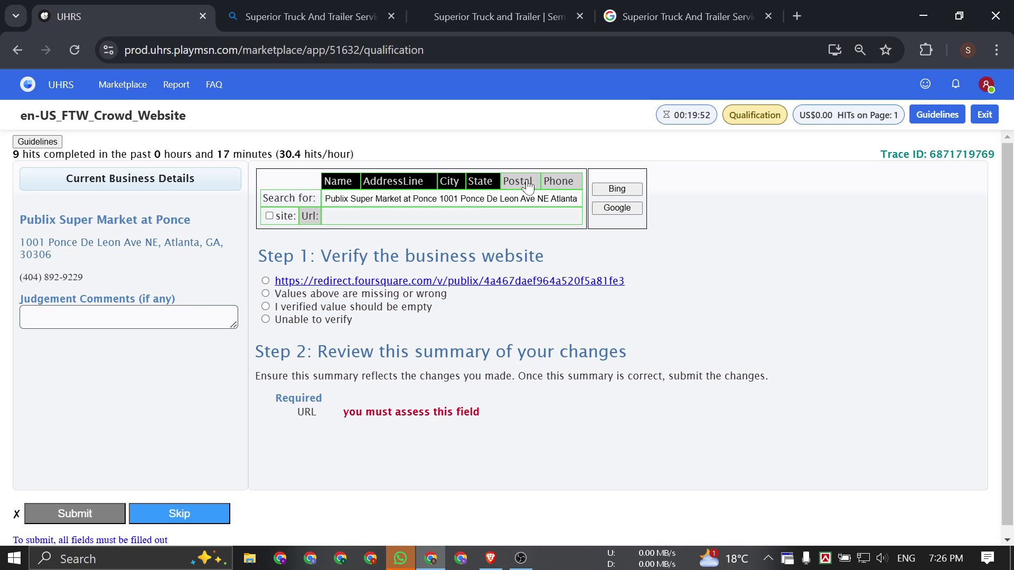
Close the other tabs and look up the Publix store on Bing and Google.
right_click(154, 5)
click(248, 310)
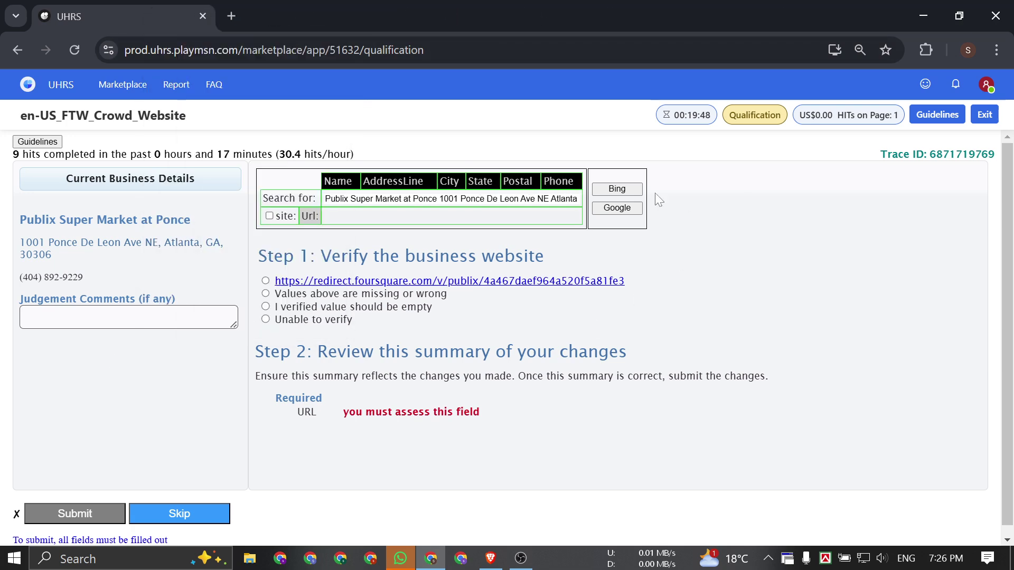
click(617, 189)
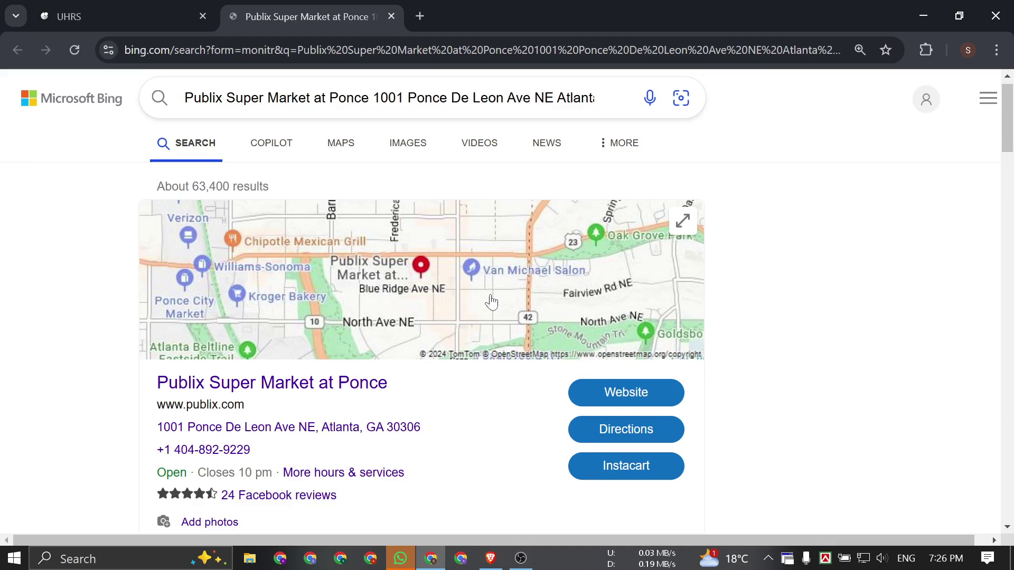
scroll(490, 302, down, 1)
click(164, 5)
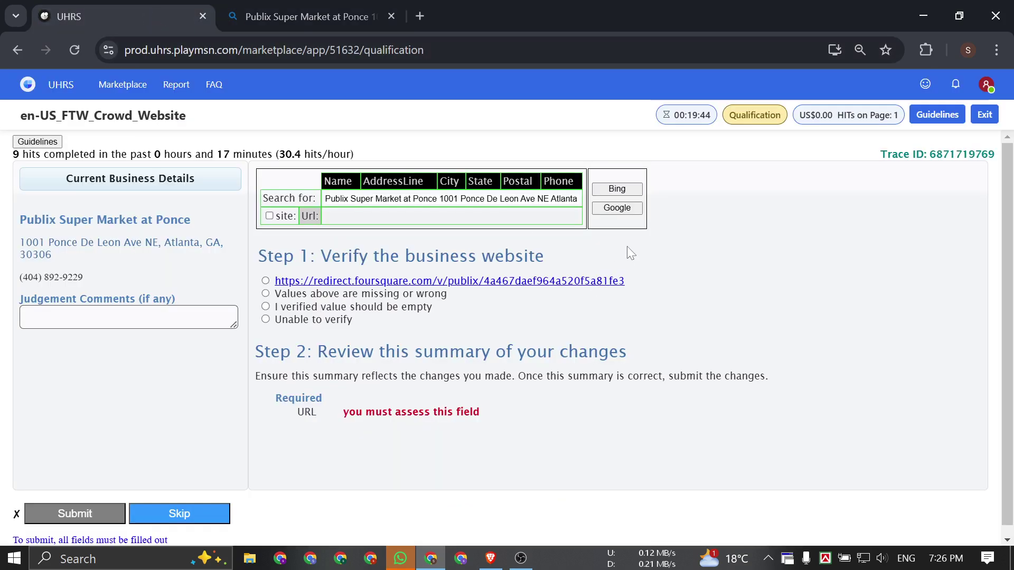
click(616, 207)
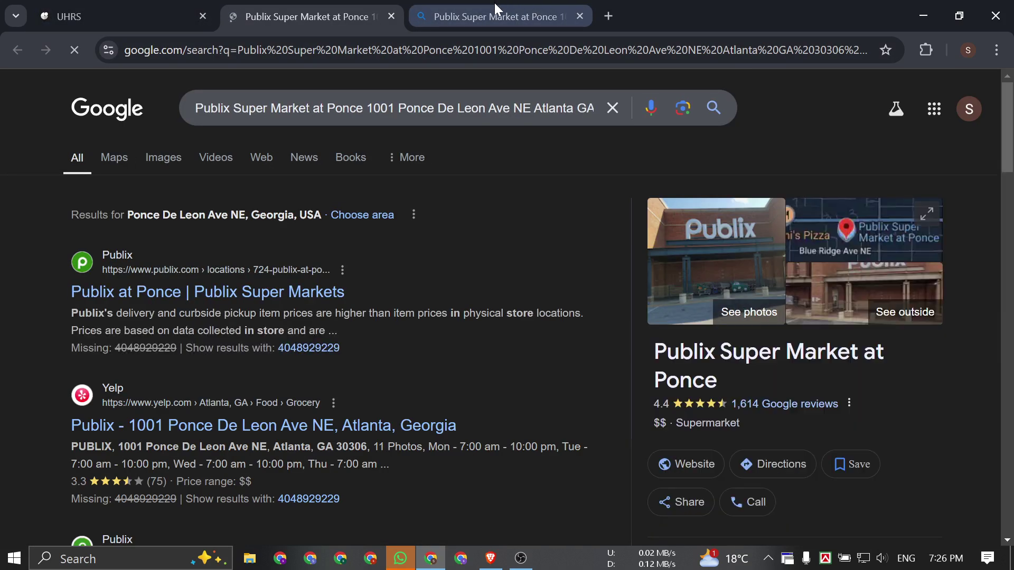
click(379, 10)
Copy the business name 'Publix Super Market at Ponce' from the task.
click(84, 16)
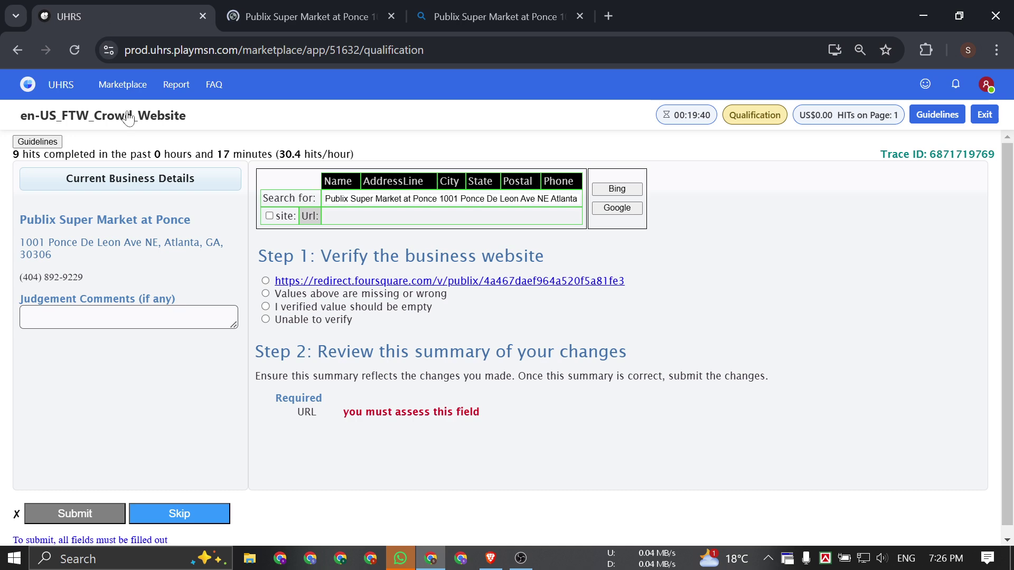
triple_click(104, 220)
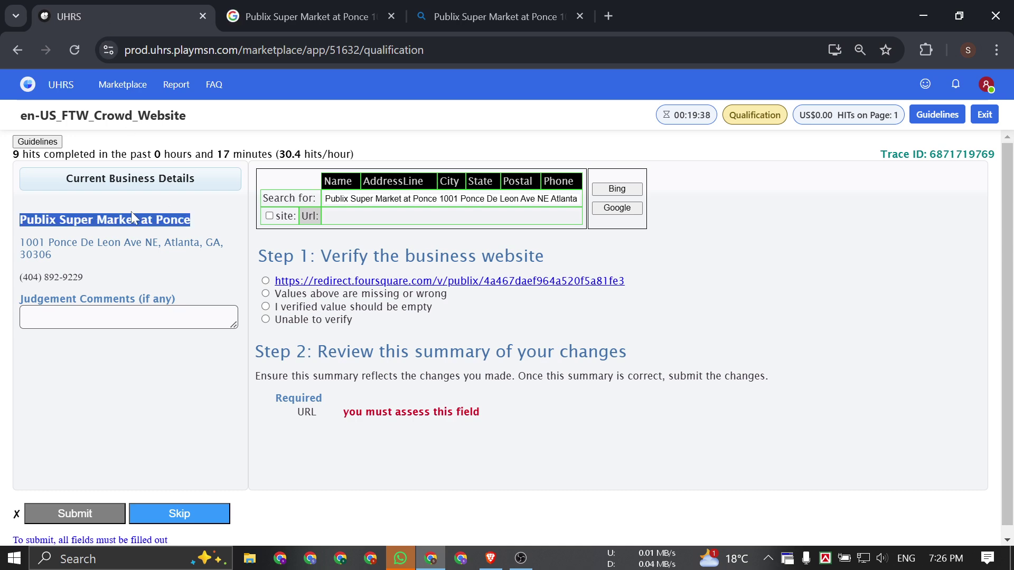
key(ctrl+c)
click(260, 16)
Search both the Google and Bing results pages for the Publix Super Market at Ponce name.
key(ctrl+f)
key(ctrl+v)
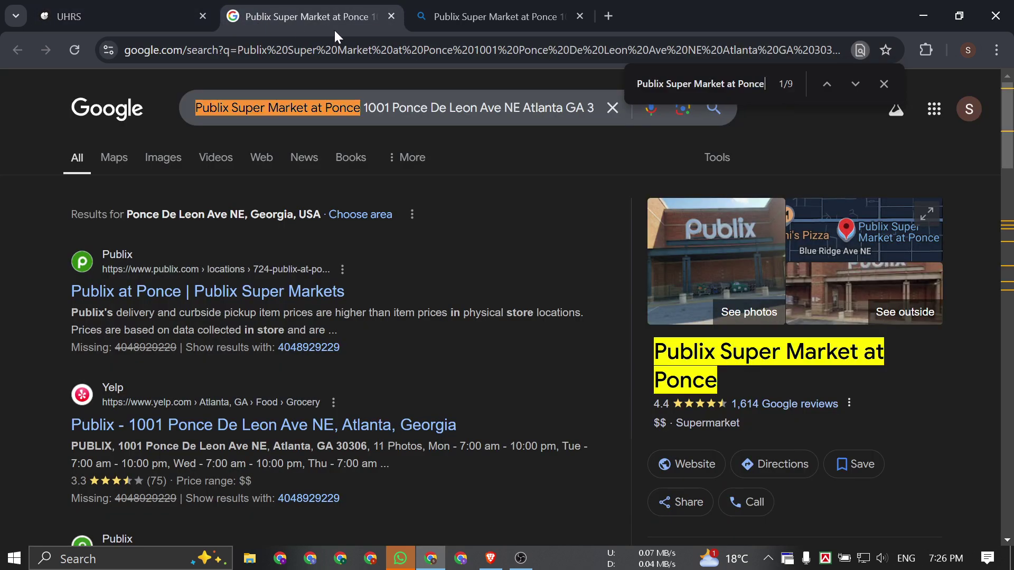
click(536, 12)
key(ctrl+f)
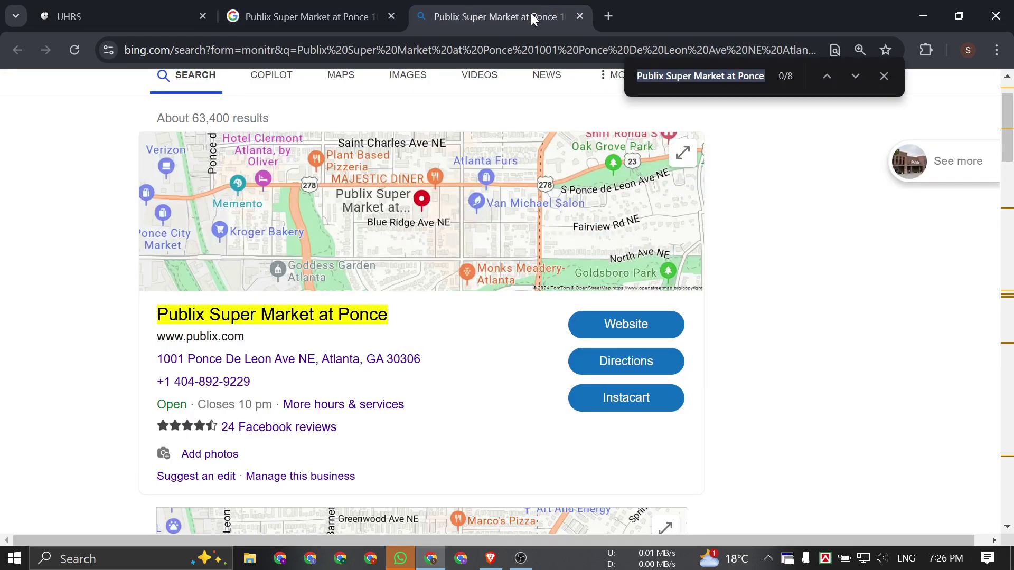
key(ctrl+v)
Search Google's results for the store address, trimmed to 1001 Ponce De Leon Ave NE.
click(116, 16)
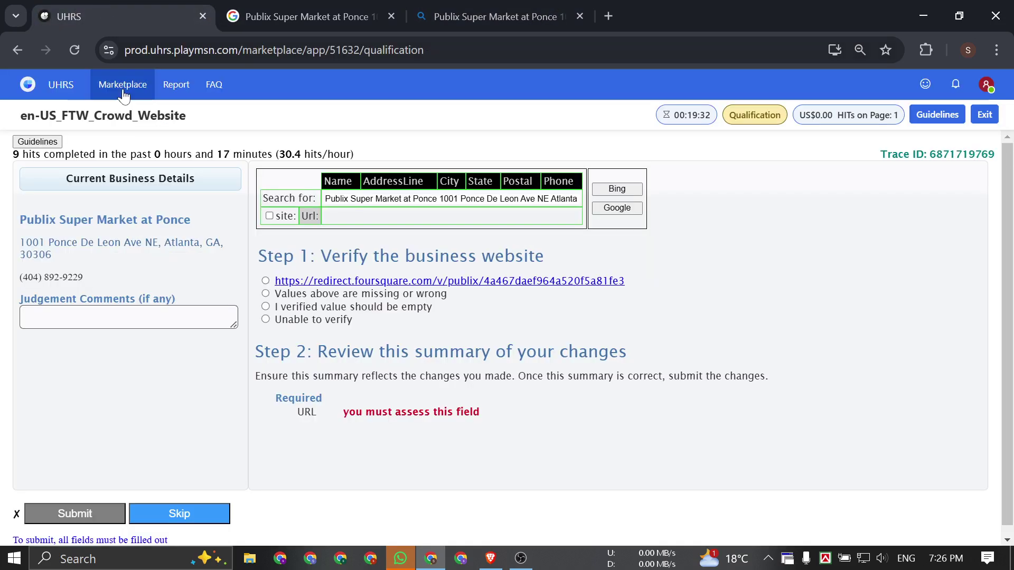
triple_click(109, 242)
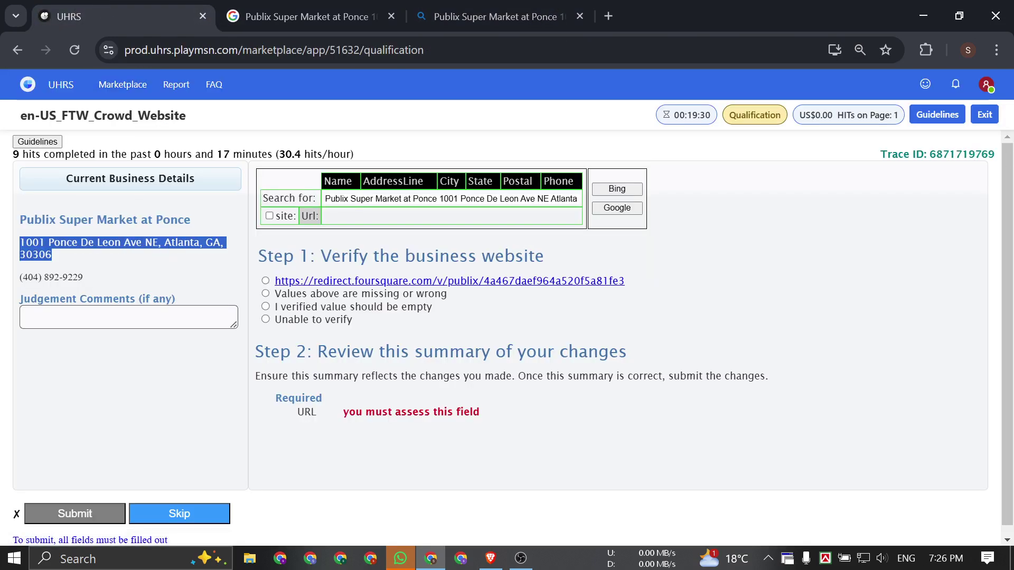
click(267, 9)
key(ctrl+v)
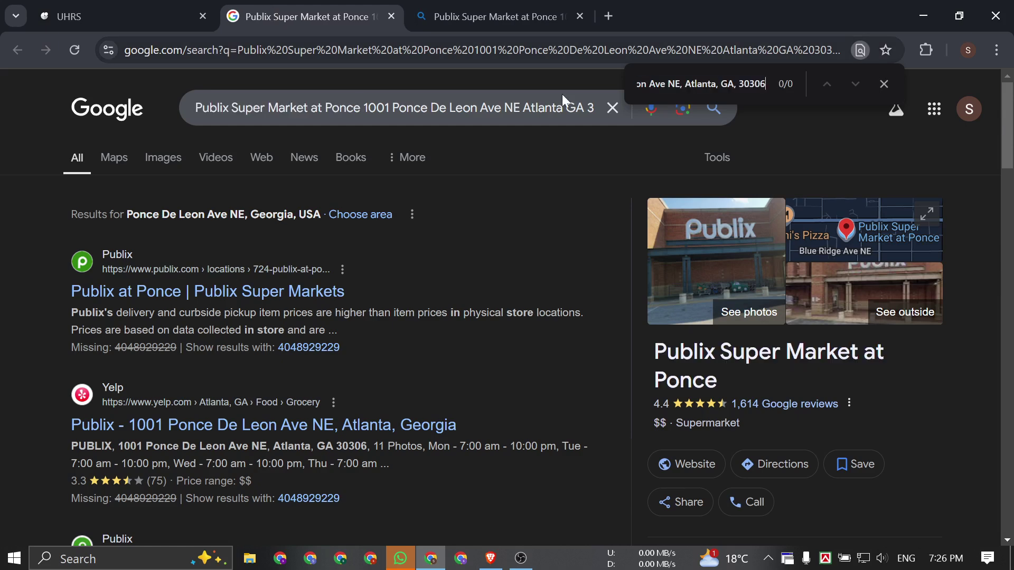
key(BackSpace)
key(BackSpace)
key(BackSpace)
key(BackSpace)
key(BackSpace)
key(BackSpace)
key(BackSpace)
key(BackSpace)
key(BackSpace)
key(BackSpace)
key(BackSpace)
key(BackSpace)
key(BackSpace)
key(BackSpace)
key(BackSpace)
key(BackSpace)
key(BackSpace)
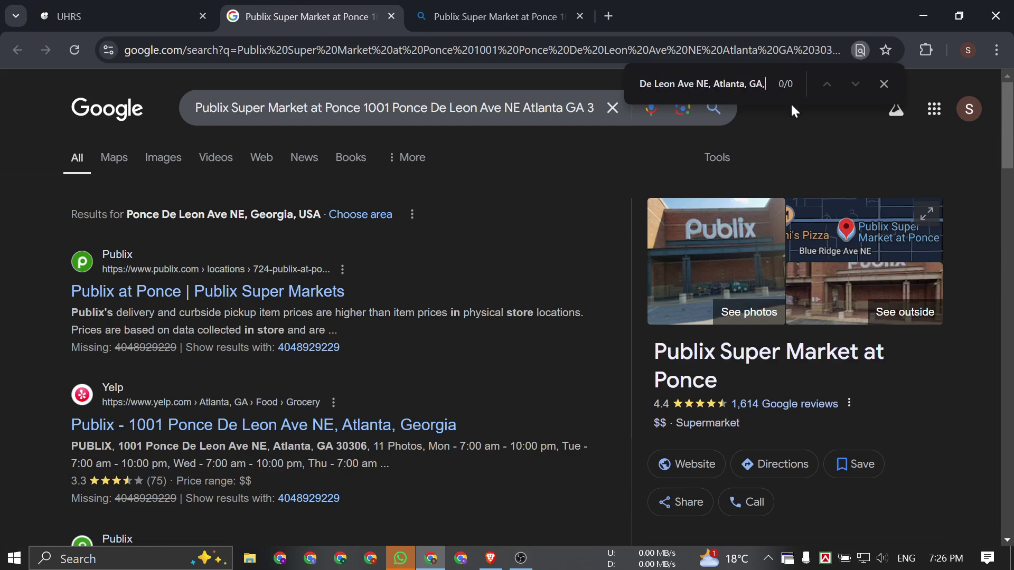
scroll(487, 363, down, 4)
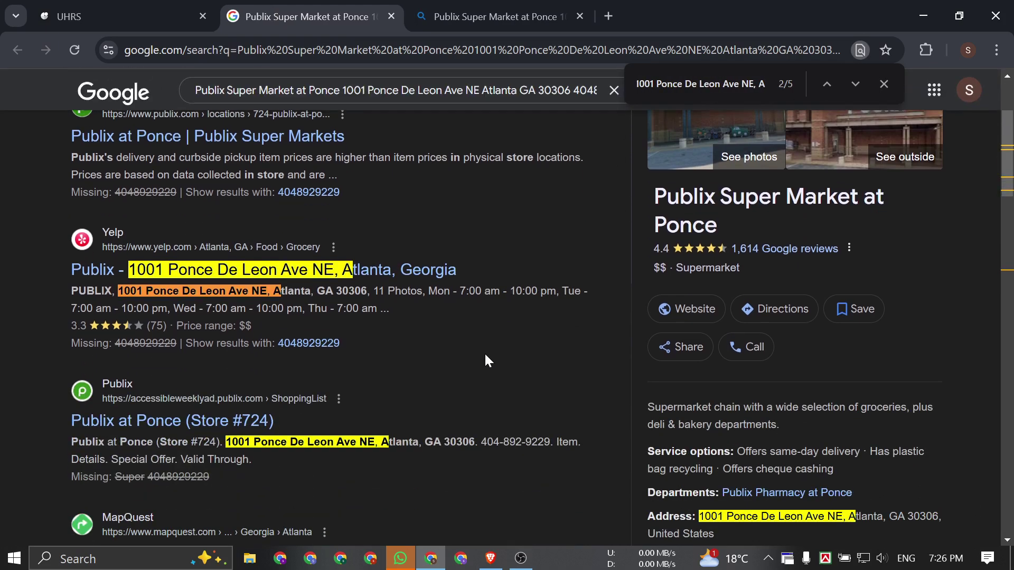
Find the trimmed street address on Bing, then open the store's website from its listing.
click(505, 7)
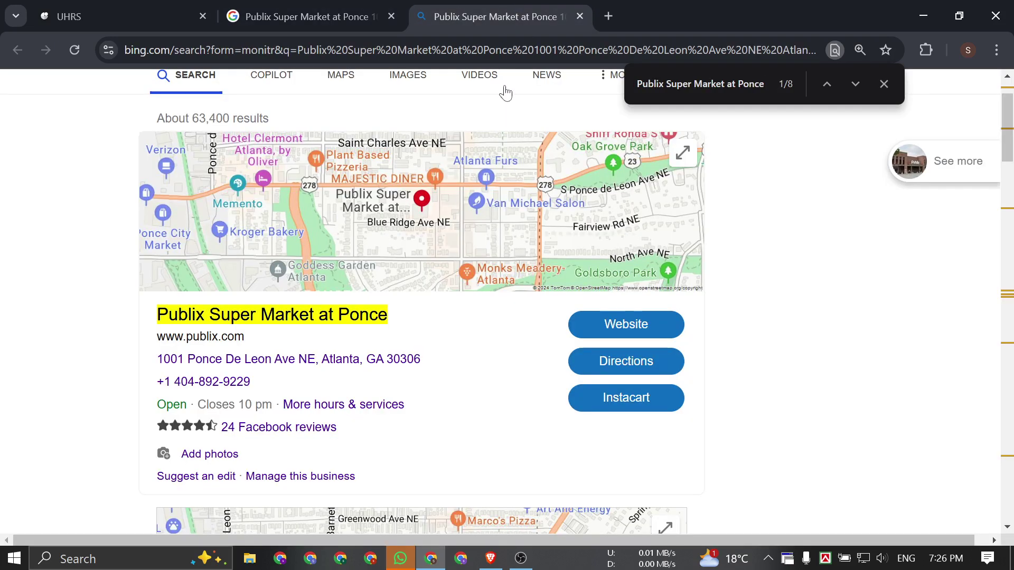
key(ctrl+f)
key(ctrl+v)
key(BackSpace)
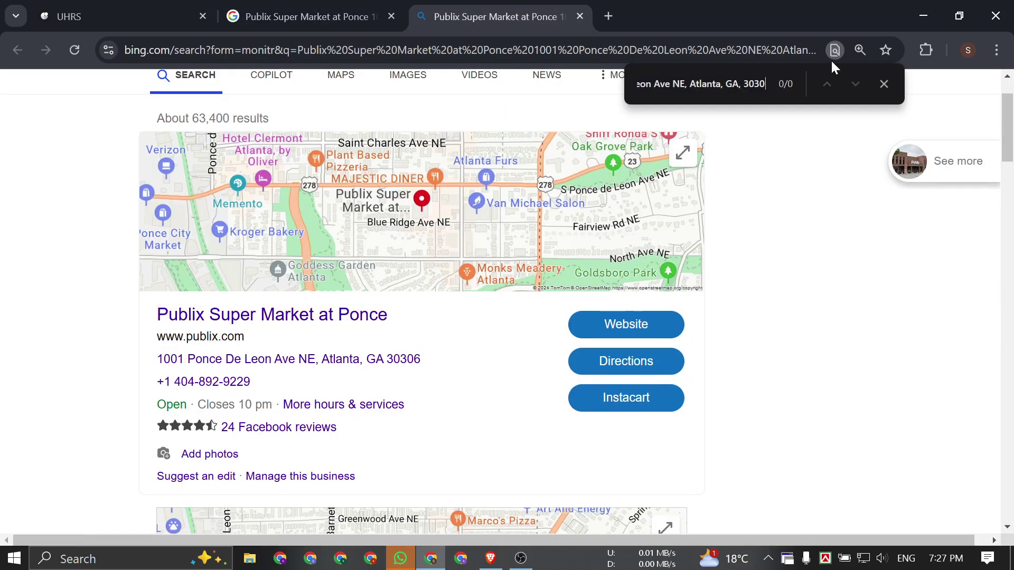
key(BackSpace)
key(BackSpace)
key(BackSpace)
key(BackSpace)
key(BackSpace)
key(BackSpace)
key(BackSpace)
key(BackSpace)
key(BackSpace)
key(BackSpace)
key(BackSpace)
key(BackSpace)
key(BackSpace)
key(BackSpace)
key(BackSpace)
key(BackSpace)
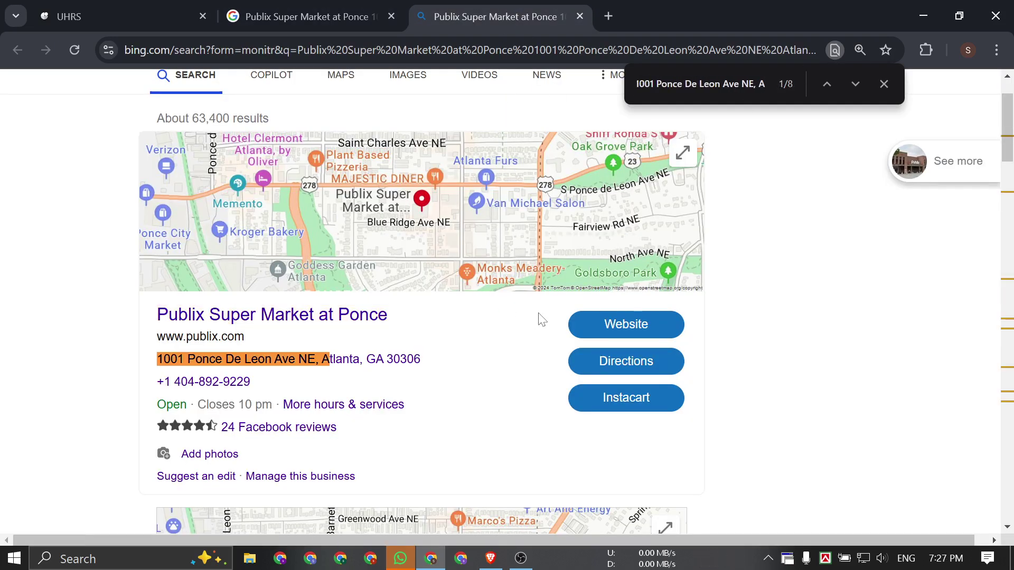
click(619, 328)
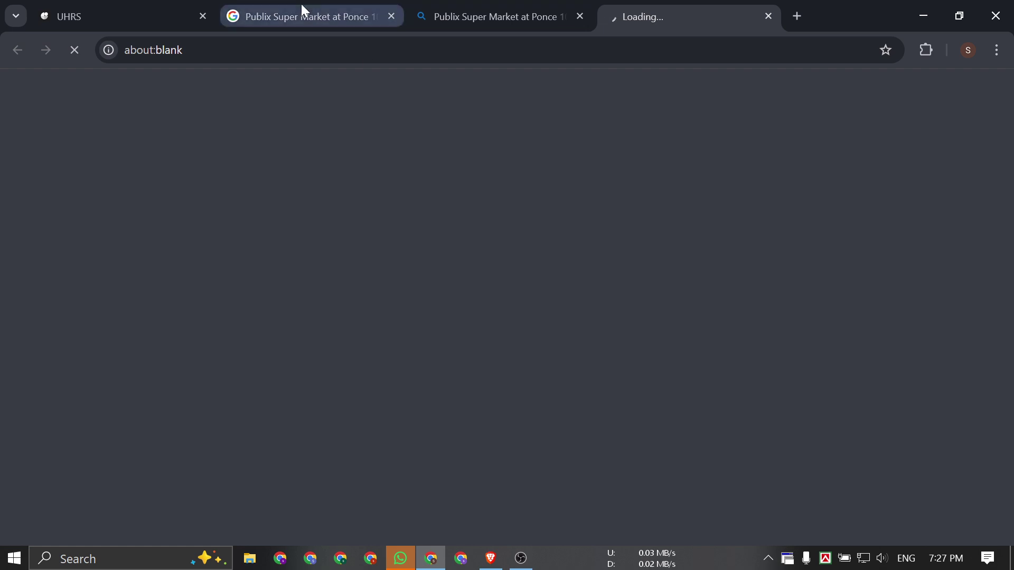
Open the Publix website from Google's listing too and compare the two publix.com pages.
click(301, 11)
click(685, 227)
click(686, 13)
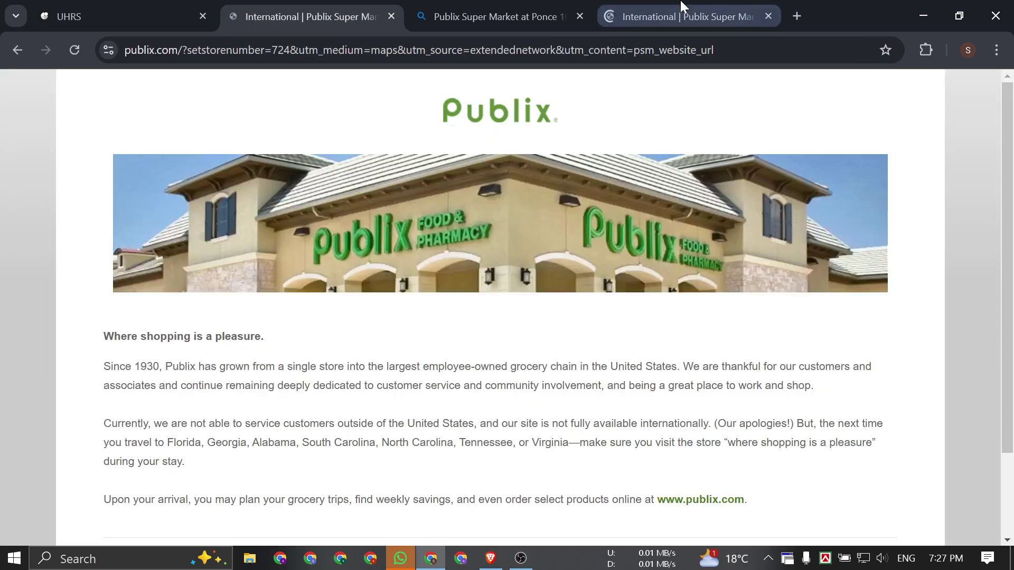
click(338, 7)
key(ctrl+Tab)
key(ctrl+Tab)
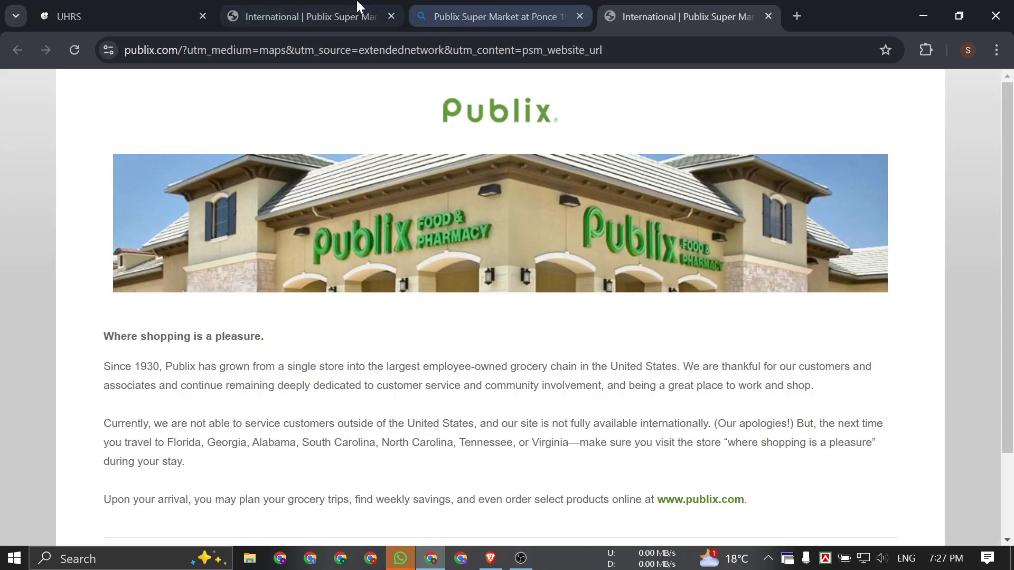
click(342, 7)
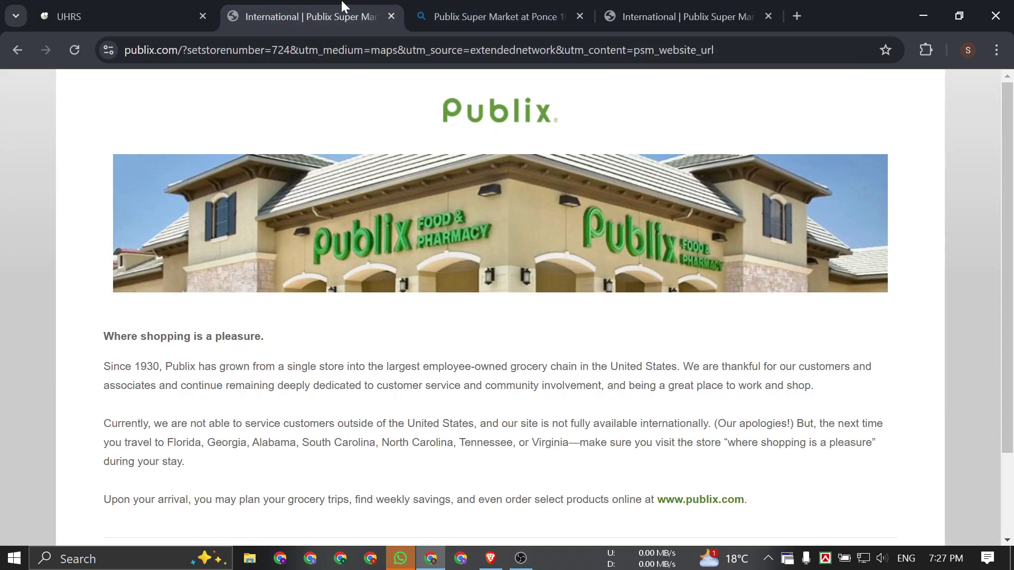
click(110, 7)
Review the store 724 International Publix page and its 'Where shopping is a pleasure' text.
click(218, 389)
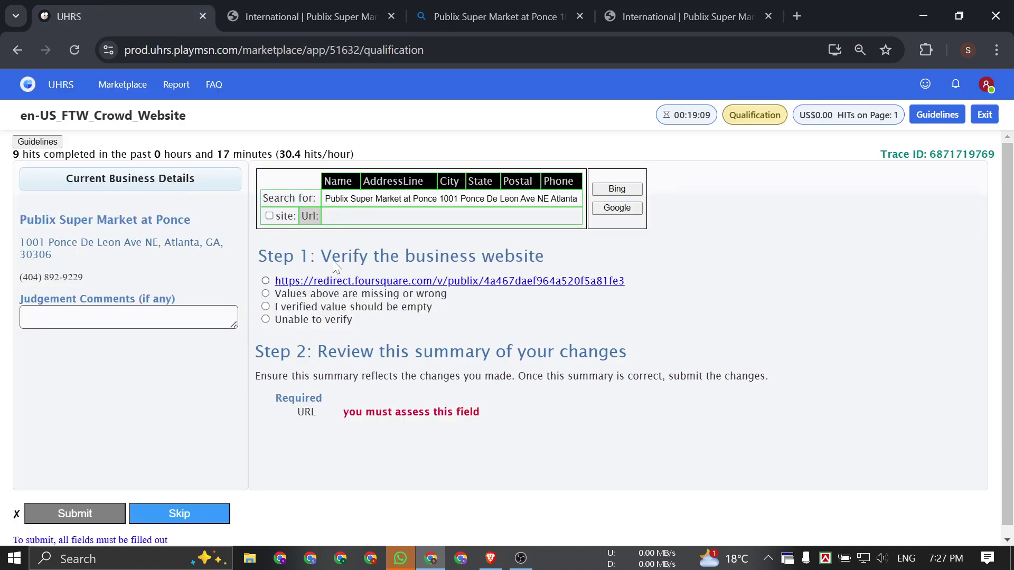
click(310, 14)
click(145, 9)
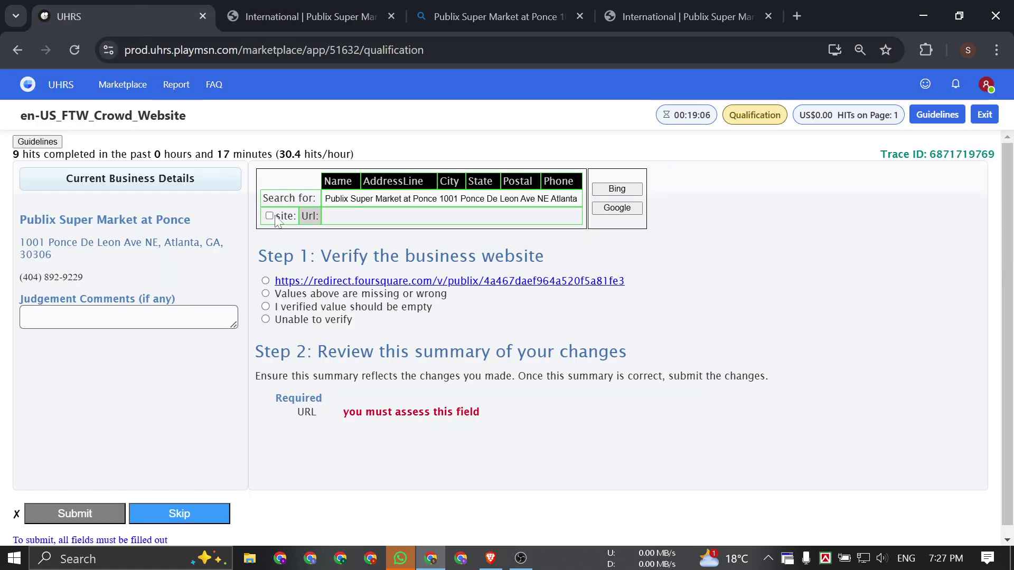
click(284, 19)
click(667, 12)
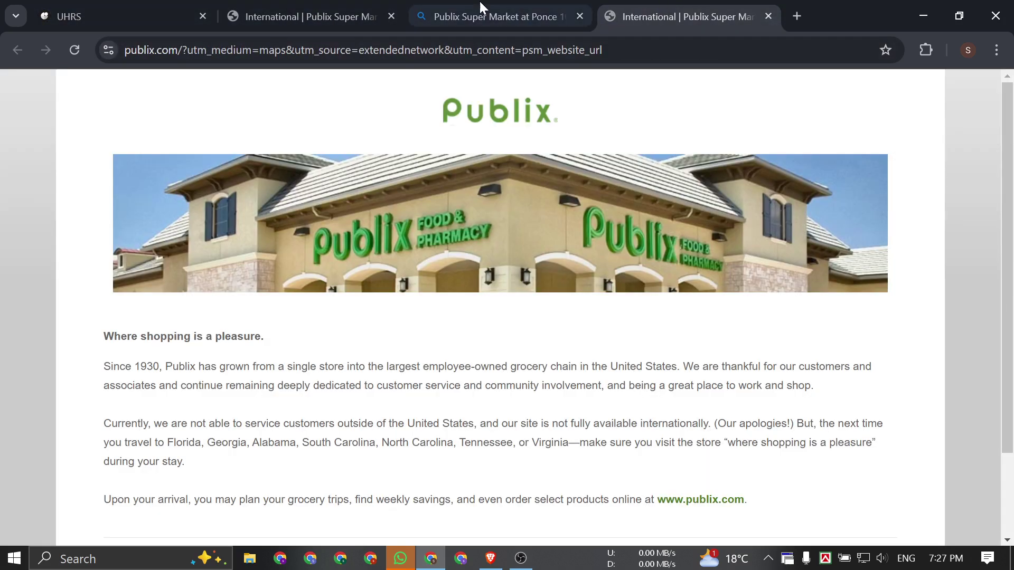
scroll(442, 343, down, 1)
scroll(441, 342, down, 1)
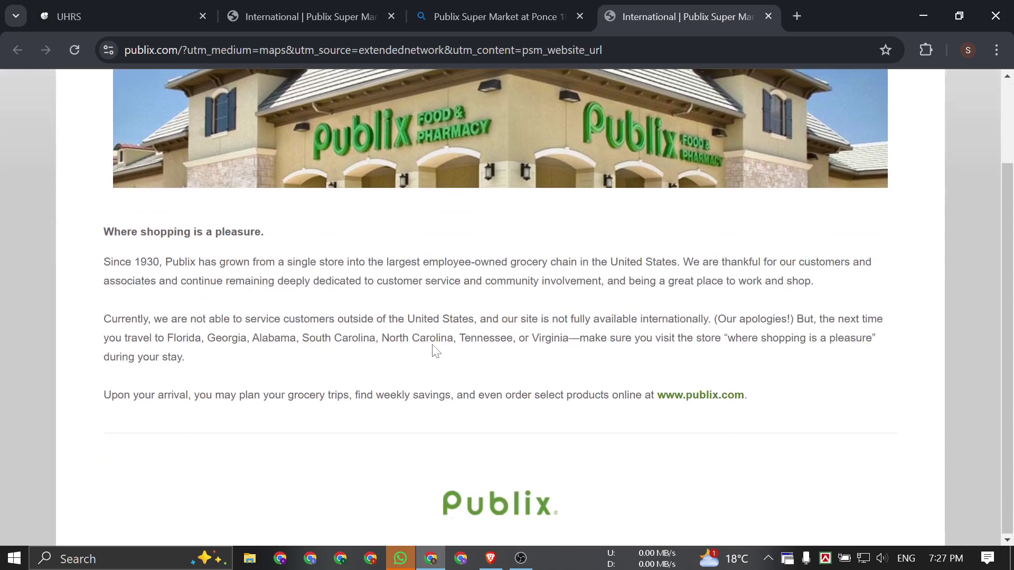
scroll(435, 351, up, 2)
triple_click(435, 348)
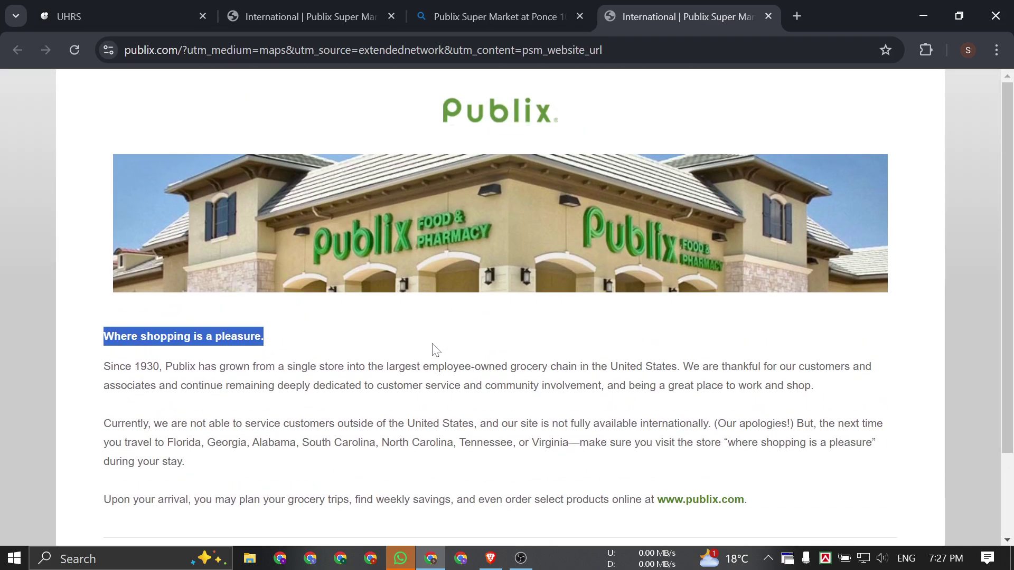
triple_click(523, 366)
click(523, 365)
scroll(522, 365, down, 1)
scroll(697, 403, down, 1)
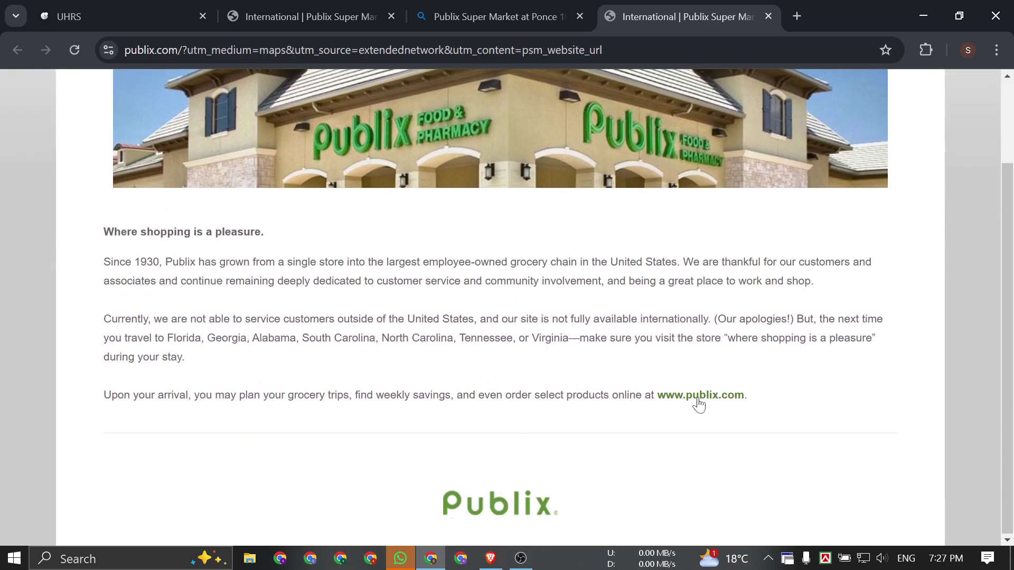
scroll(521, 322, up, 2)
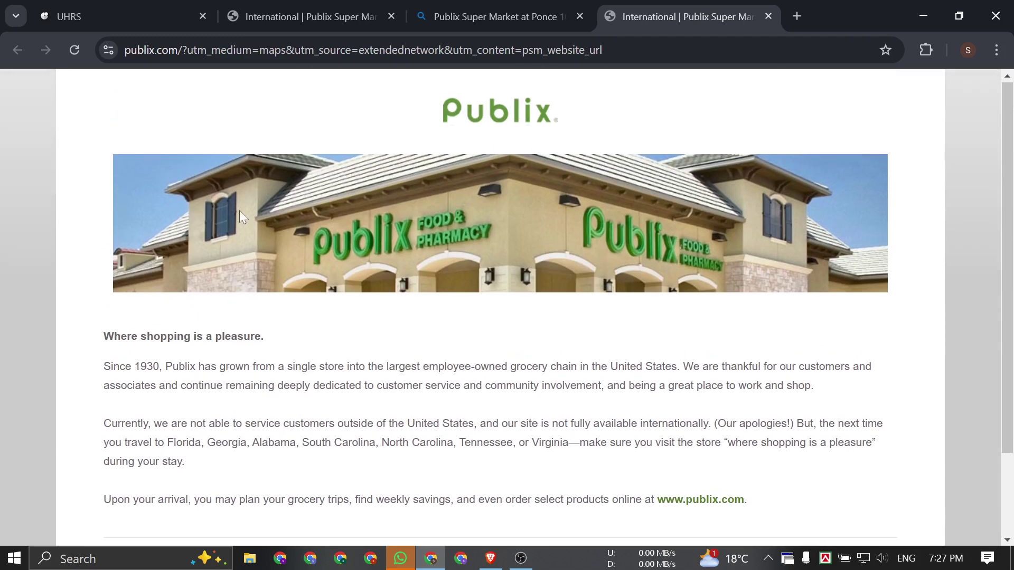
Select the setstorenumber=724 page's web address for copying.
click(89, 7)
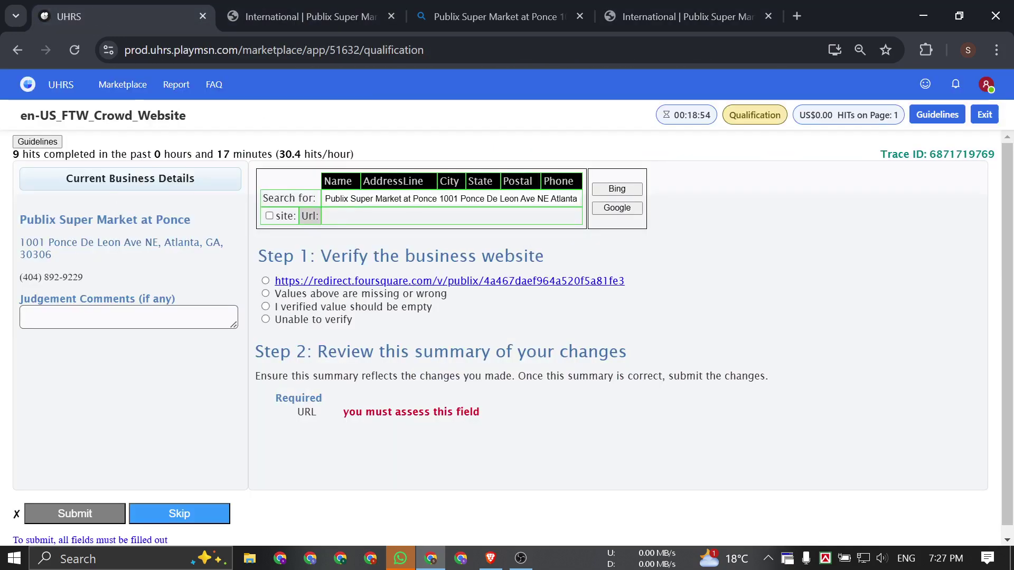
click(253, 17)
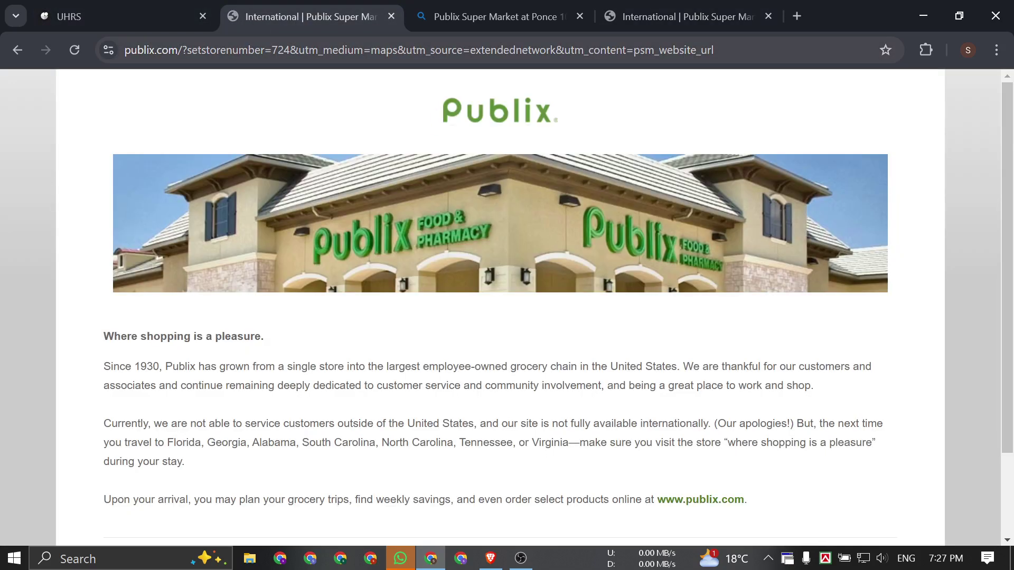
click(109, 9)
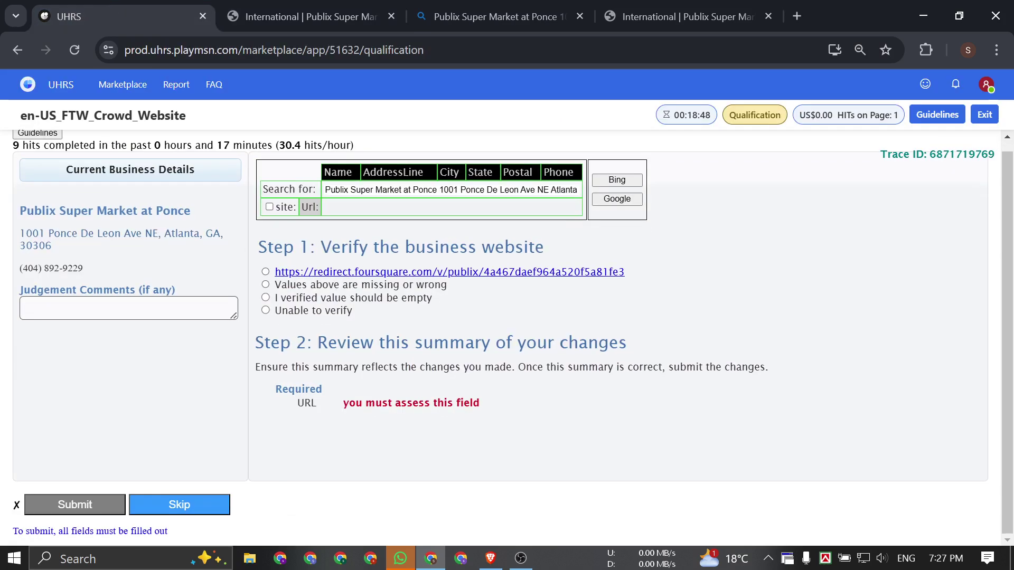
click(296, 7)
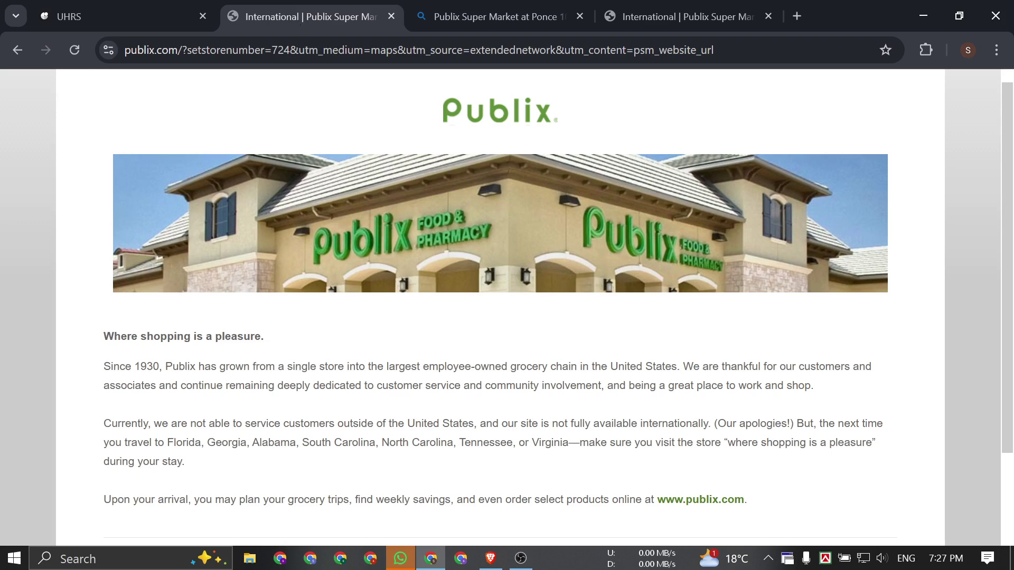
click(299, 47)
key(ctrl+c)
key(ctrl+shift+Tab)
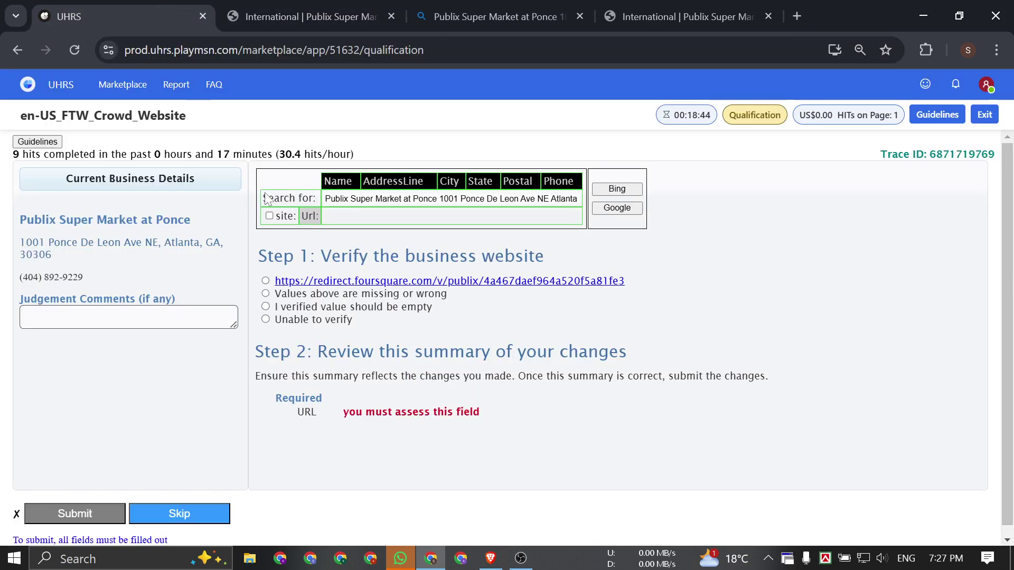
Mark the listed Publix website as wrong and enter the publix.com store-724 URL as correct website and evidence, then submit.
click(314, 297)
click(401, 338)
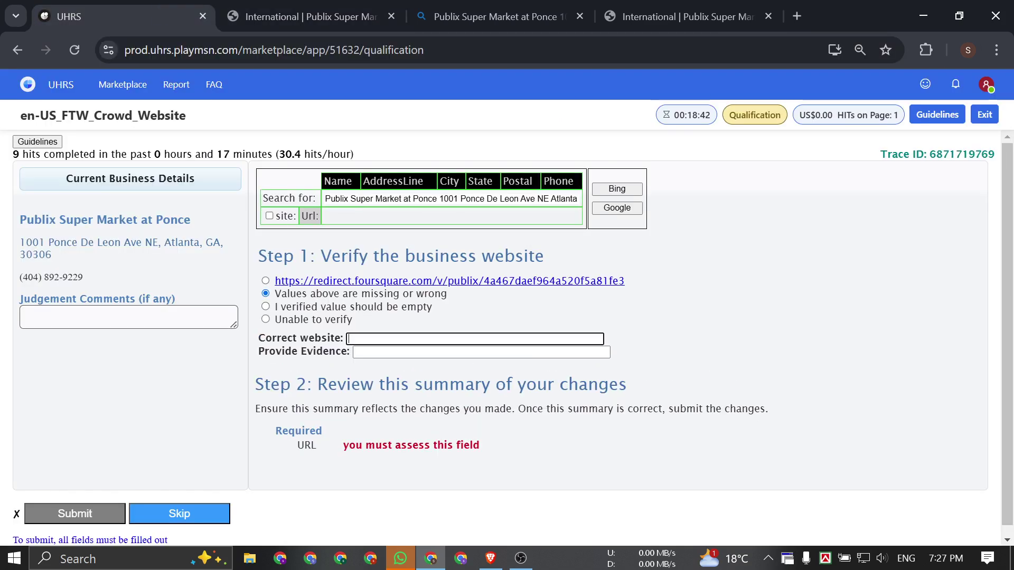
key(ctrl+v)
key(Tab)
key(ctrl+v)
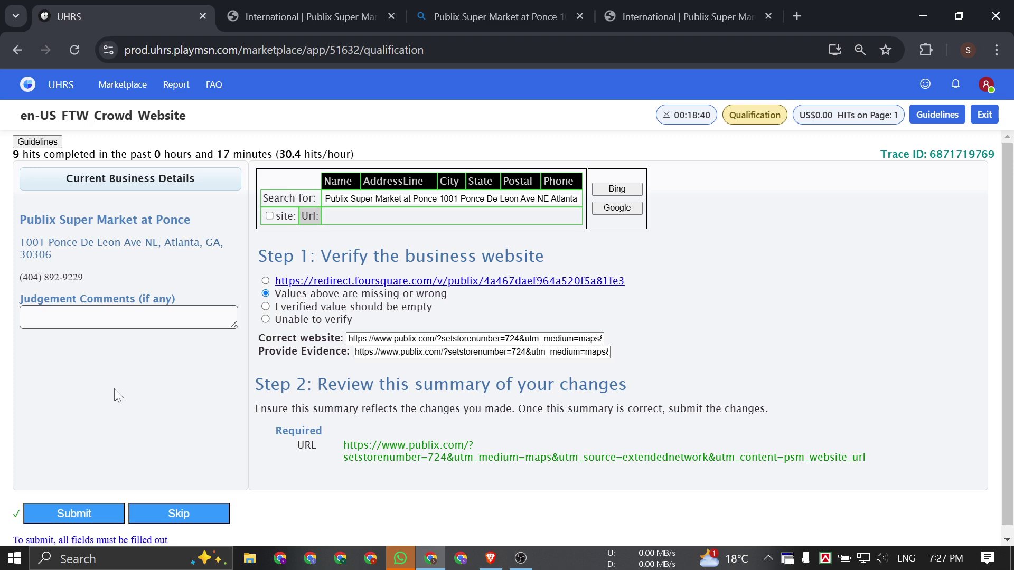
click(72, 514)
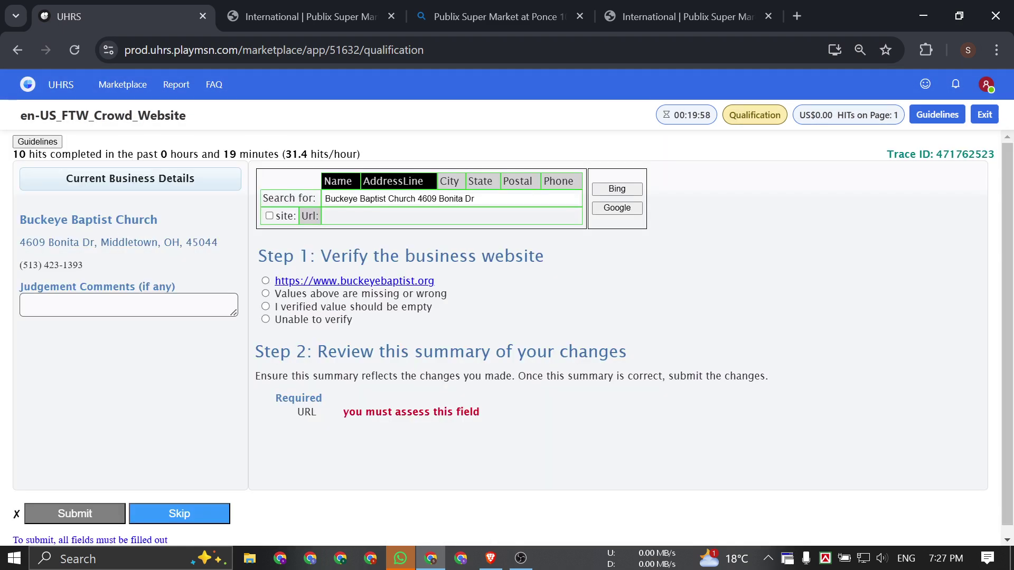
Add Buckeye Baptist Church's city, state, postal code and phone to the search query.
click(198, 230)
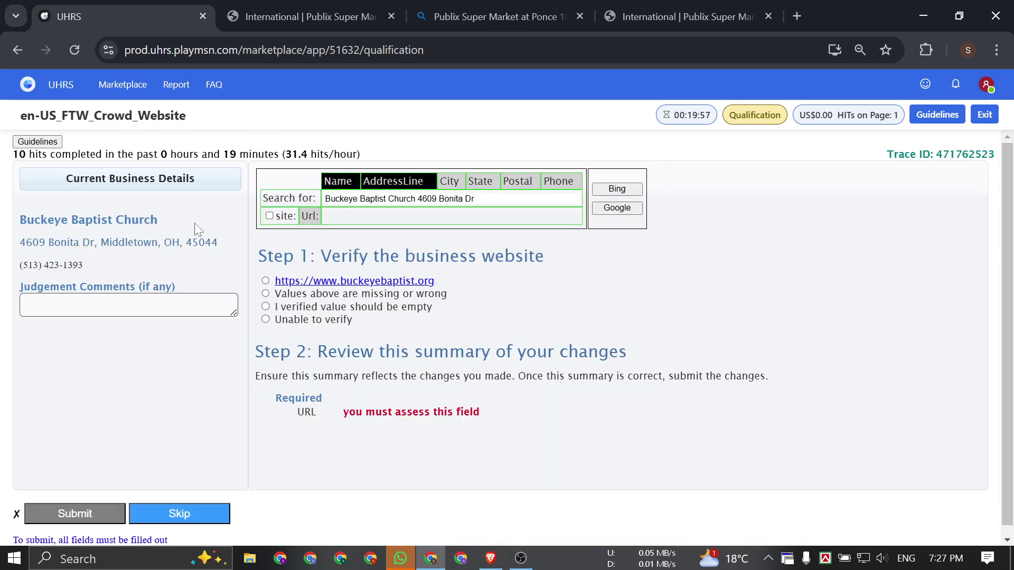
click(451, 183)
click(480, 182)
click(520, 182)
click(541, 182)
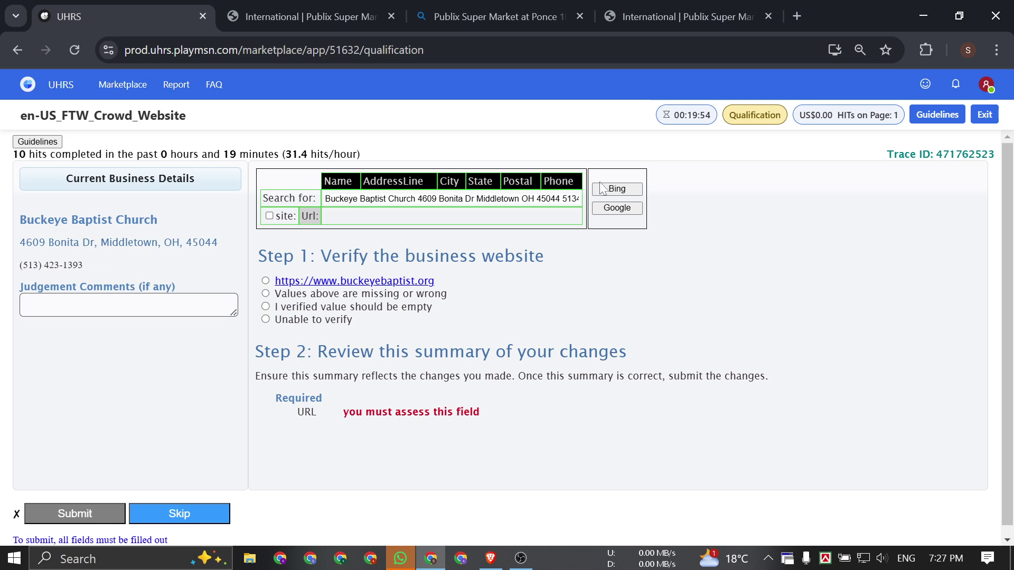
Close the old Publix tabs, run the church search on Bing, and return to UHRS.
right_click(154, 13)
click(253, 293)
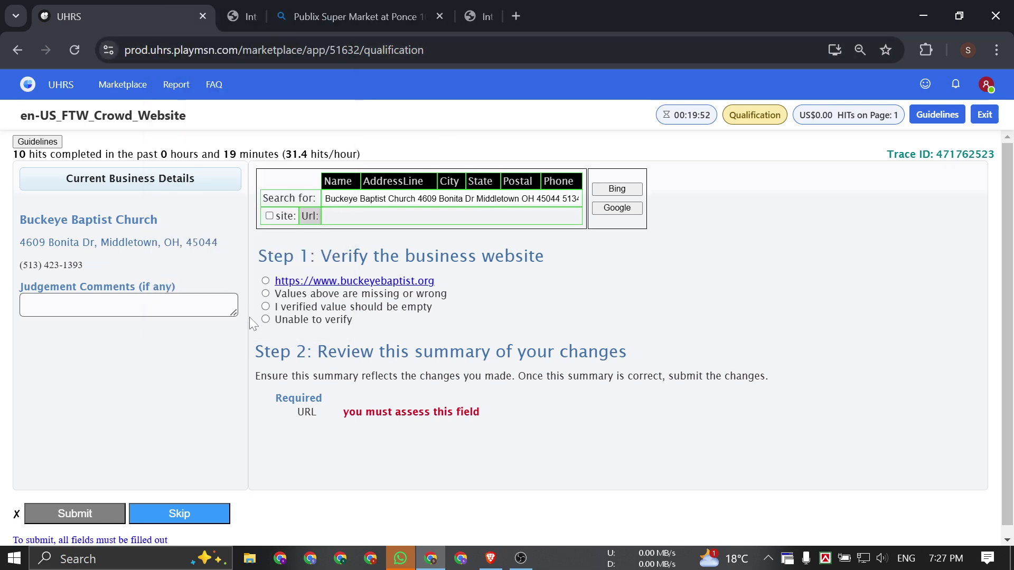
click(610, 190)
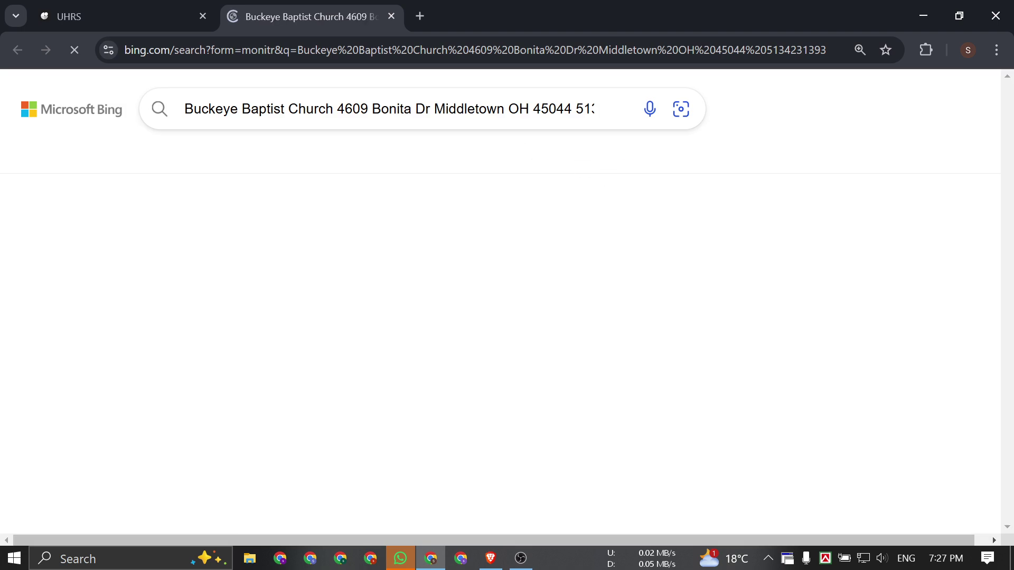
scroll(354, 250, down, 7)
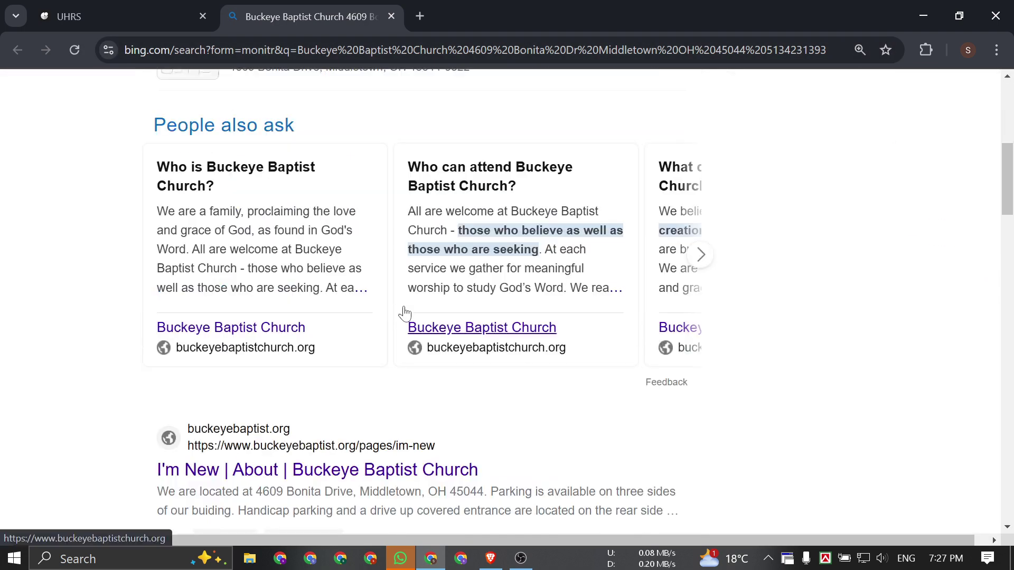
scroll(464, 317, down, 5)
click(98, 7)
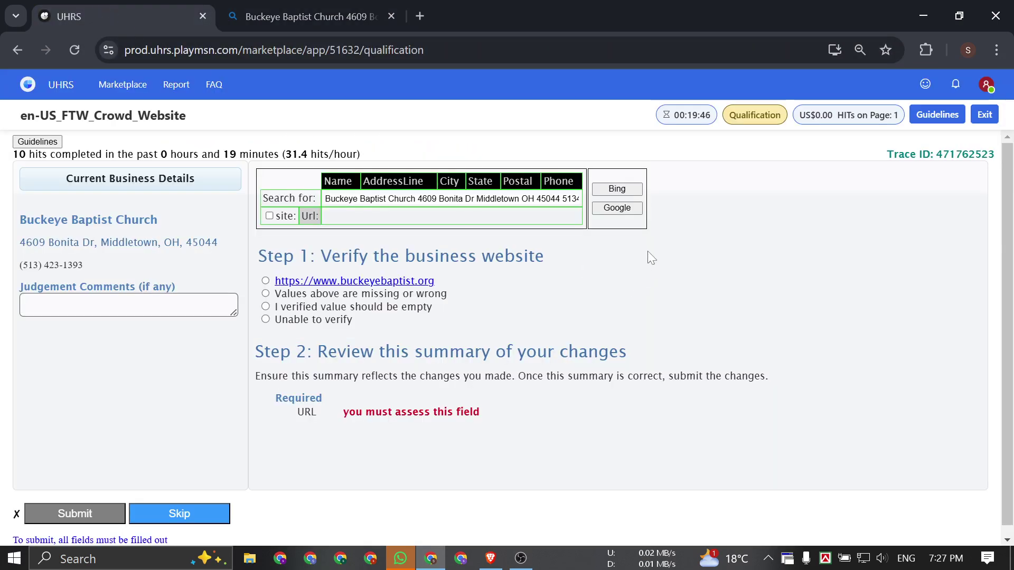
Search the church on Google and find the name Buckeye Baptist Church in the results.
click(615, 209)
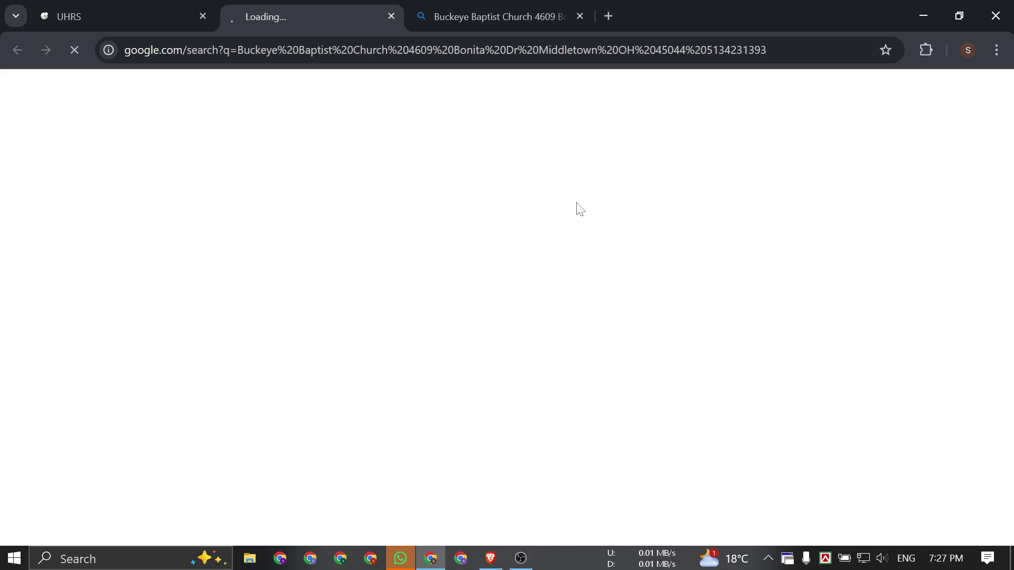
scroll(607, 229, down, 5)
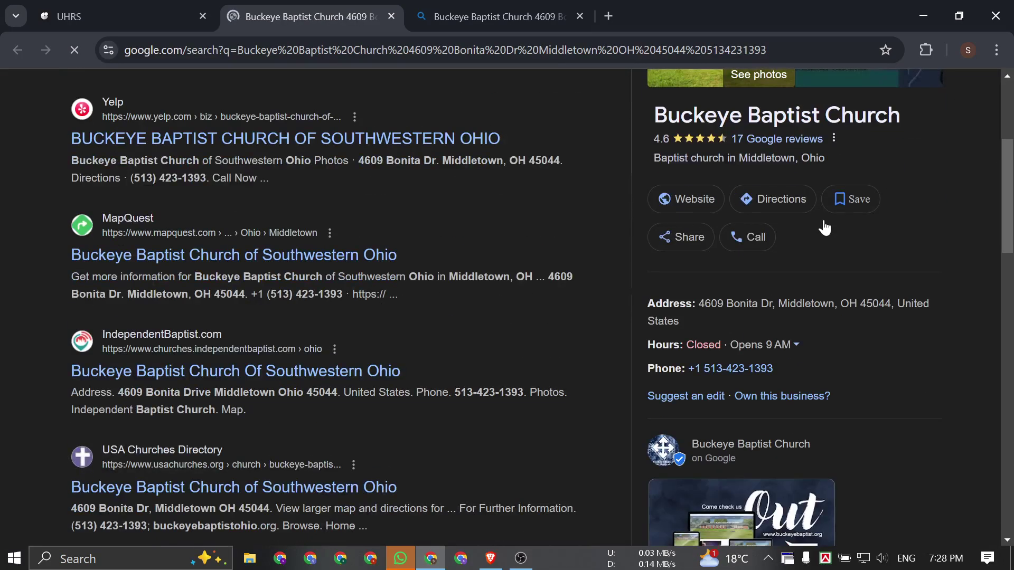
scroll(822, 226, up, 2)
click(146, 8)
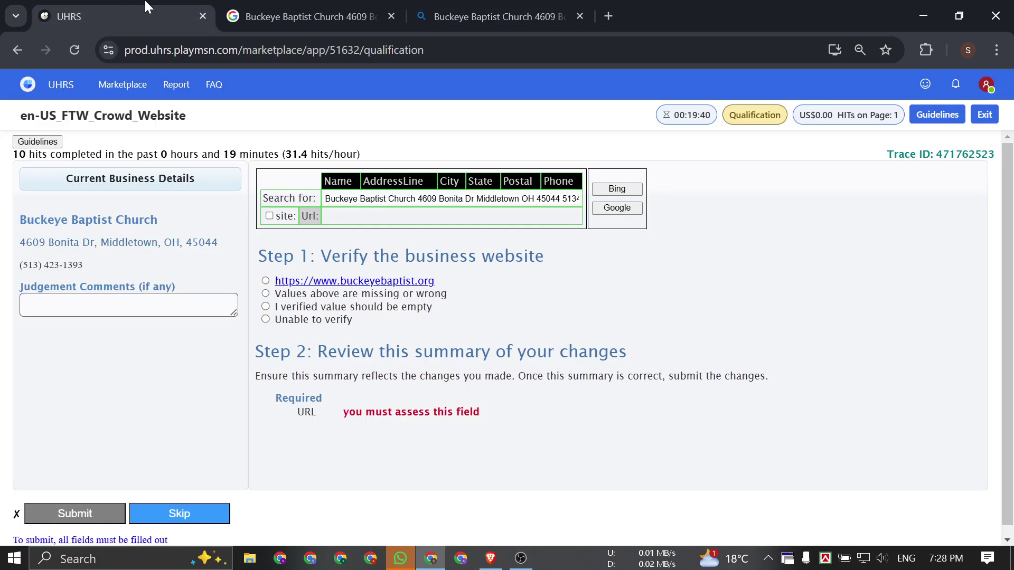
triple_click(93, 213)
key(ctrl+c)
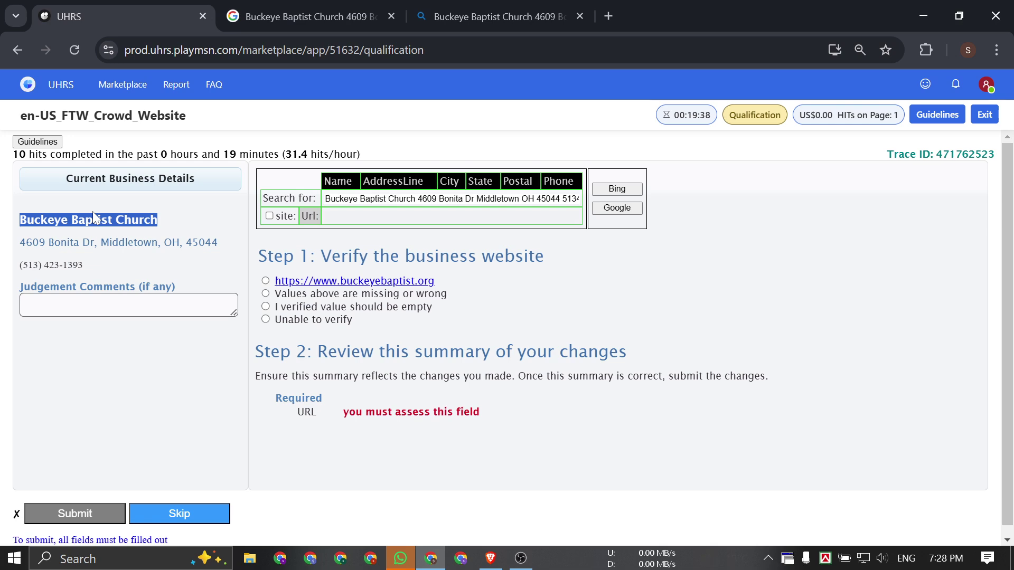
click(93, 212)
click(261, 9)
key(ctrl+f)
key(ctrl+v)
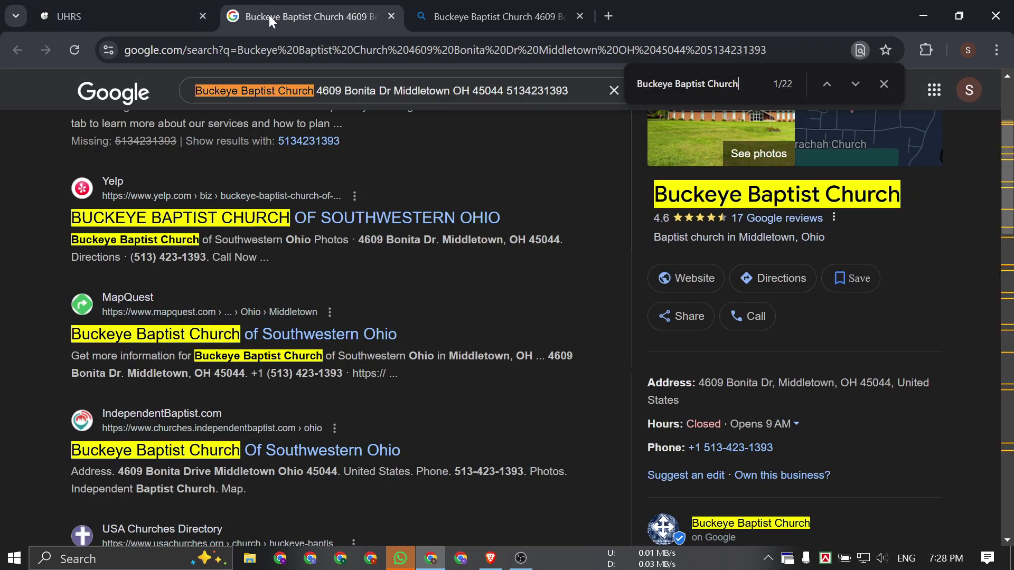
Confirm the 4609 Bonita Dr address in the Google results, then open buckeyebaptist.org.
click(146, 10)
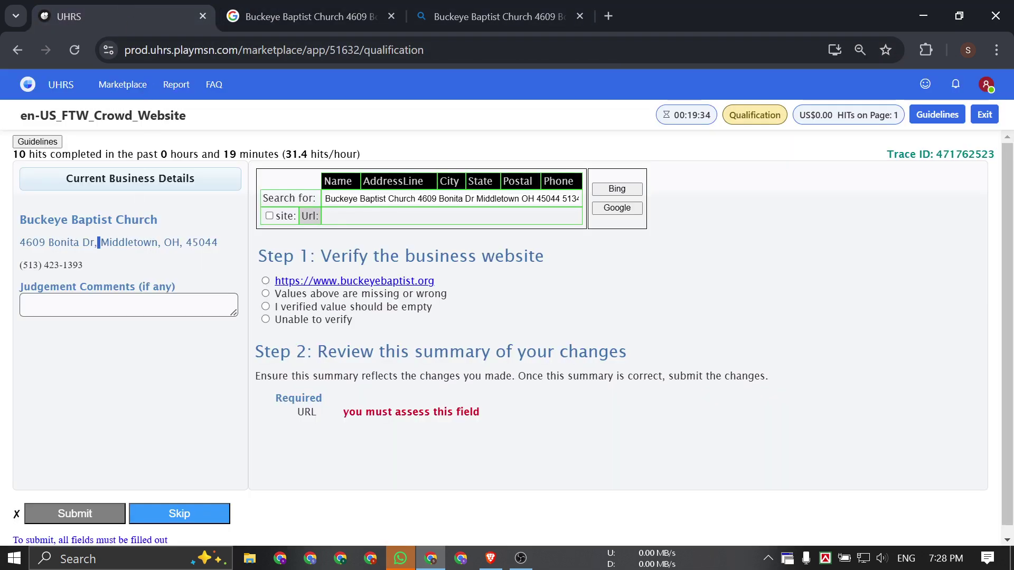
triple_click(98, 242)
key(ctrl+c)
click(290, 11)
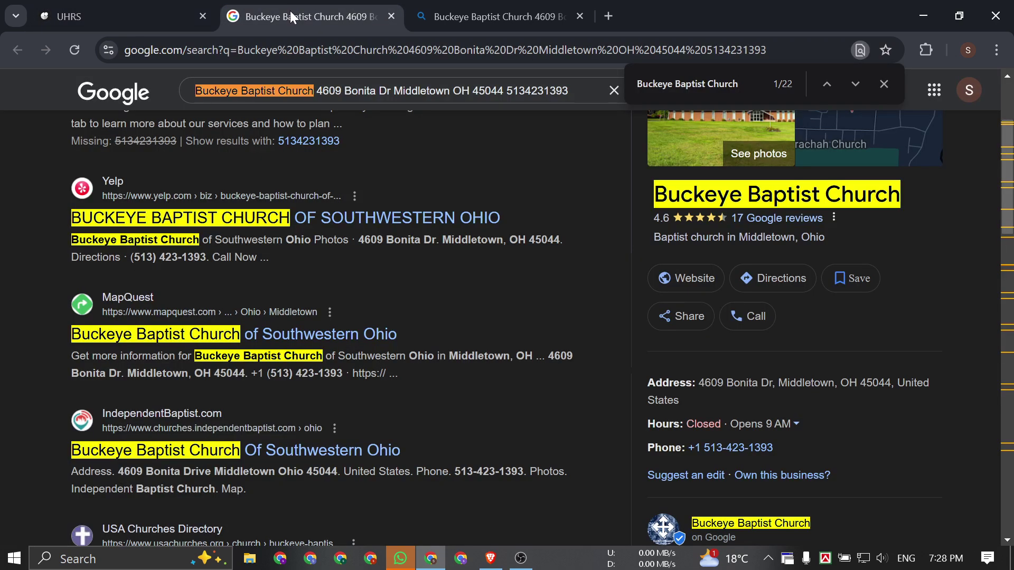
key(ctrl+v)
key(BackSpace)
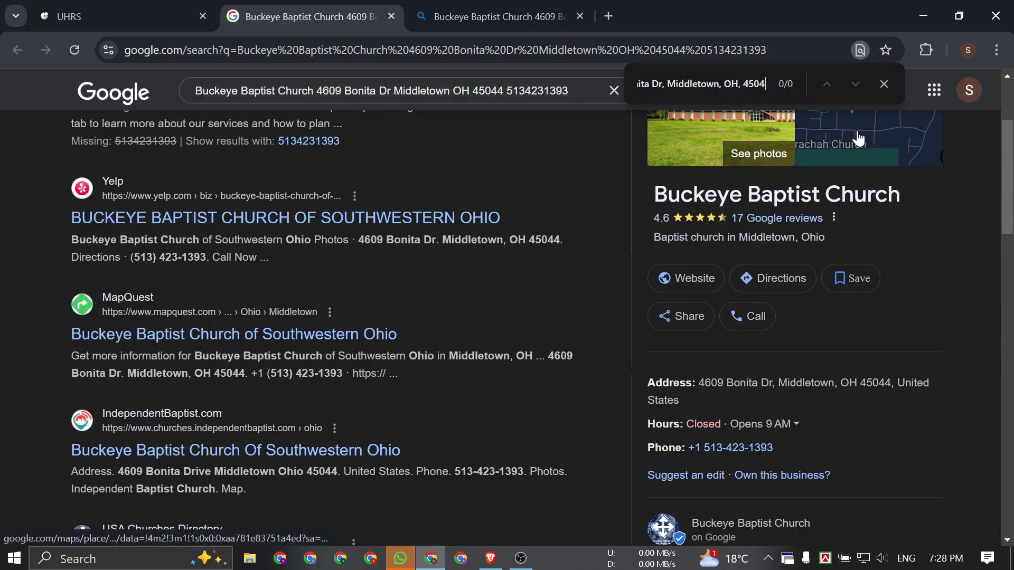
key(BackSpace)
key(BackSpace)
key(BackSpace)
key(BackSpace)
key(BackSpace)
key(BackSpace)
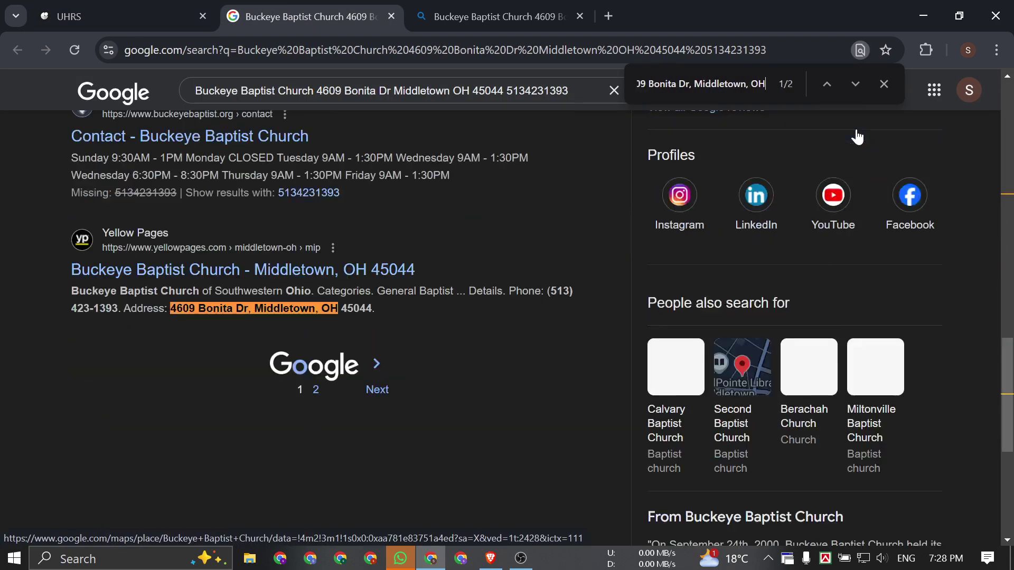
scroll(921, 296, up, 1)
scroll(922, 296, up, 15)
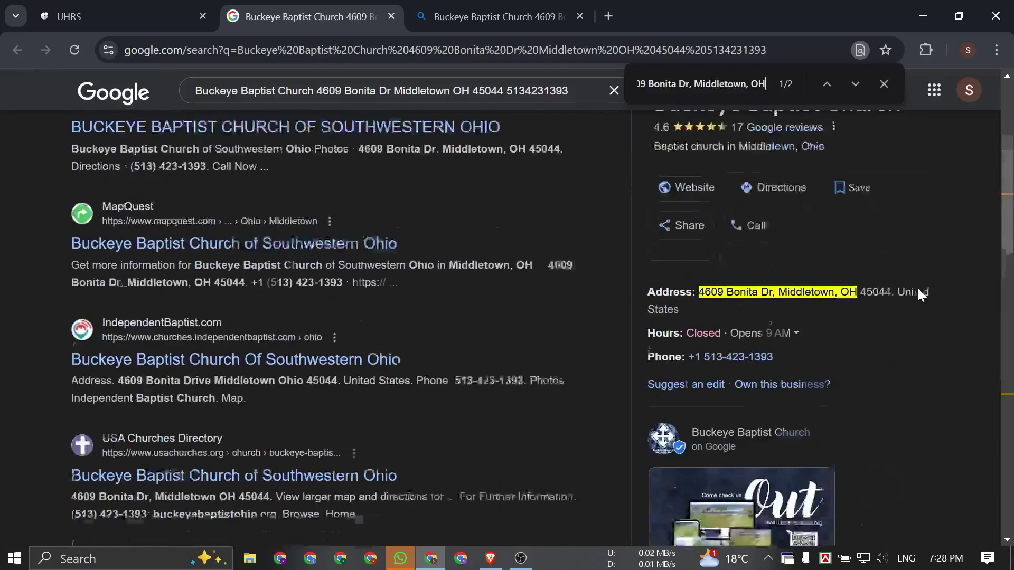
click(883, 85)
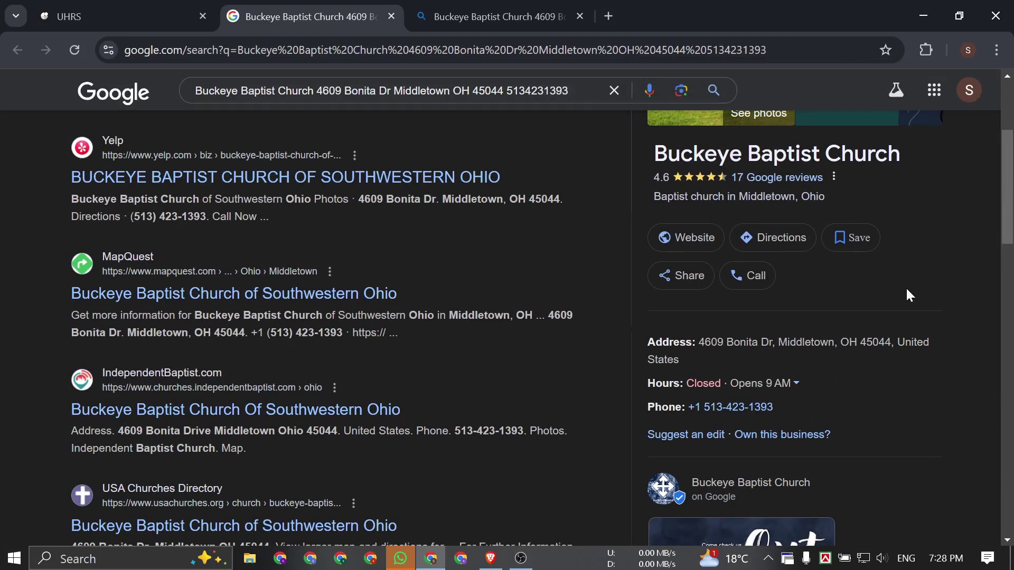
click(679, 236)
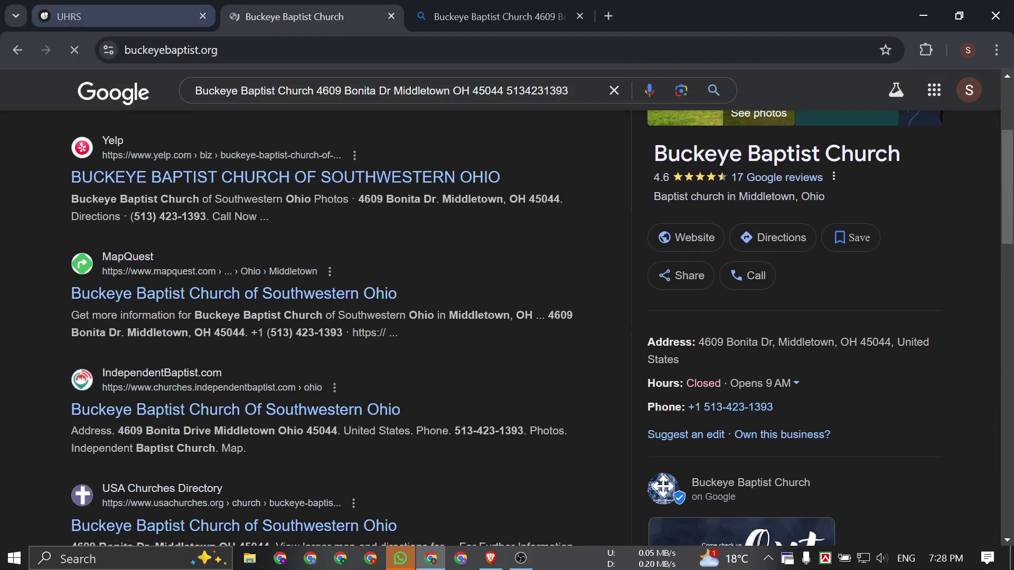
key(ctrl+l)
key(ctrl+c)
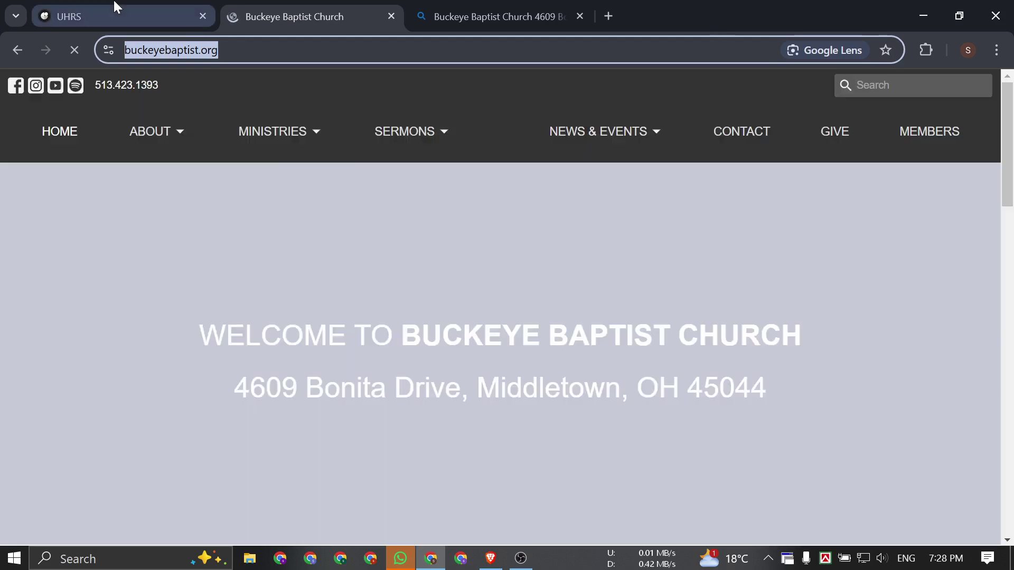
click(113, 8)
key(ctrl+f)
key(ctrl+v)
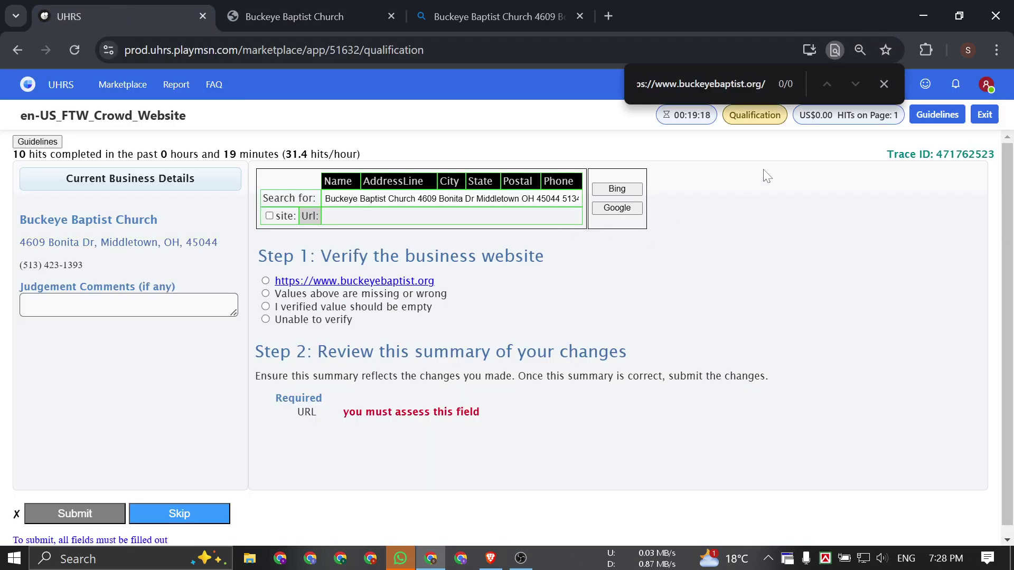
key(BackSpace)
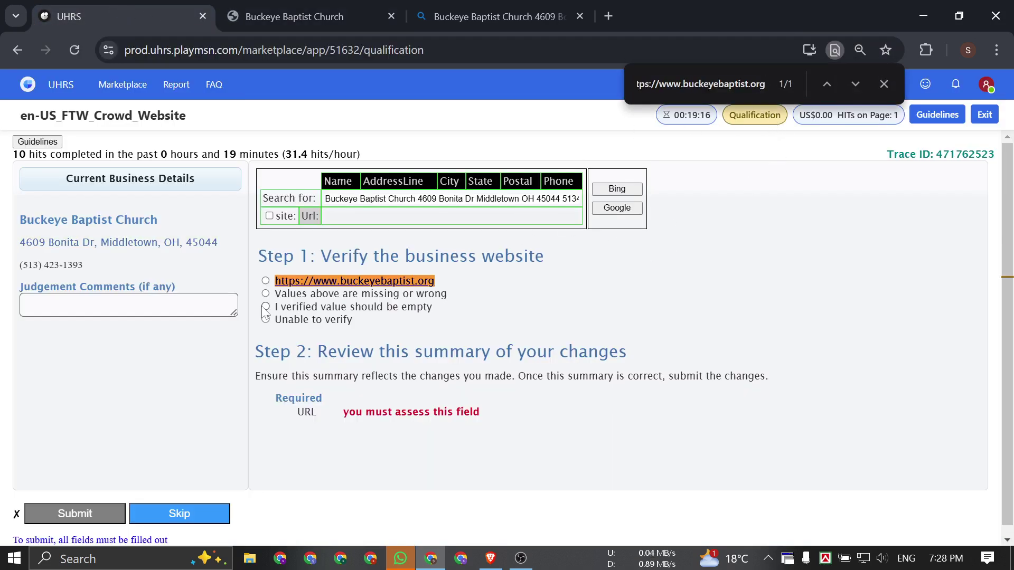
click(265, 281)
drag(393, 287, 427, 340)
click(90, 515)
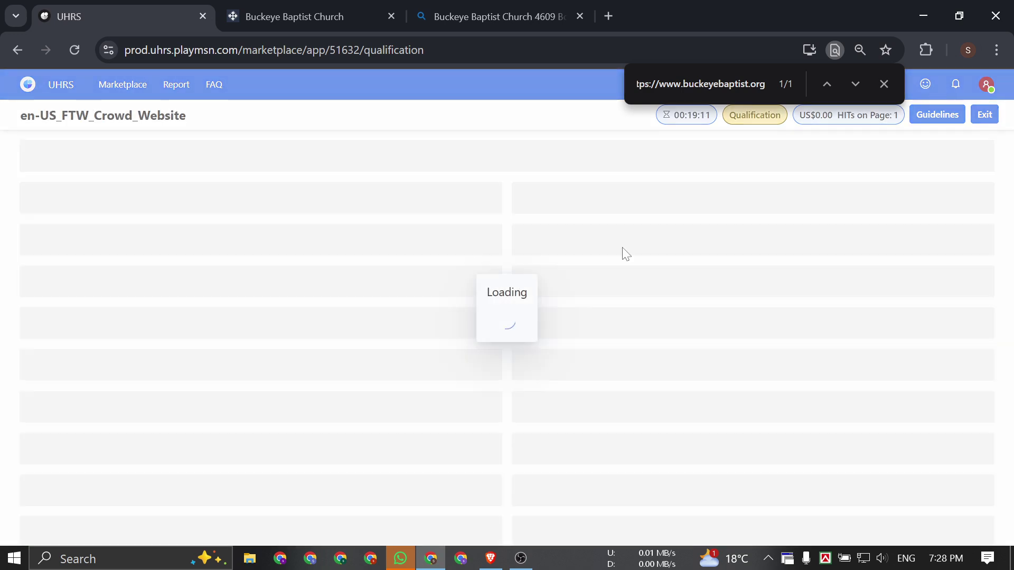
Search Subway's name, city, state, postal code and phone on Bing.
click(883, 85)
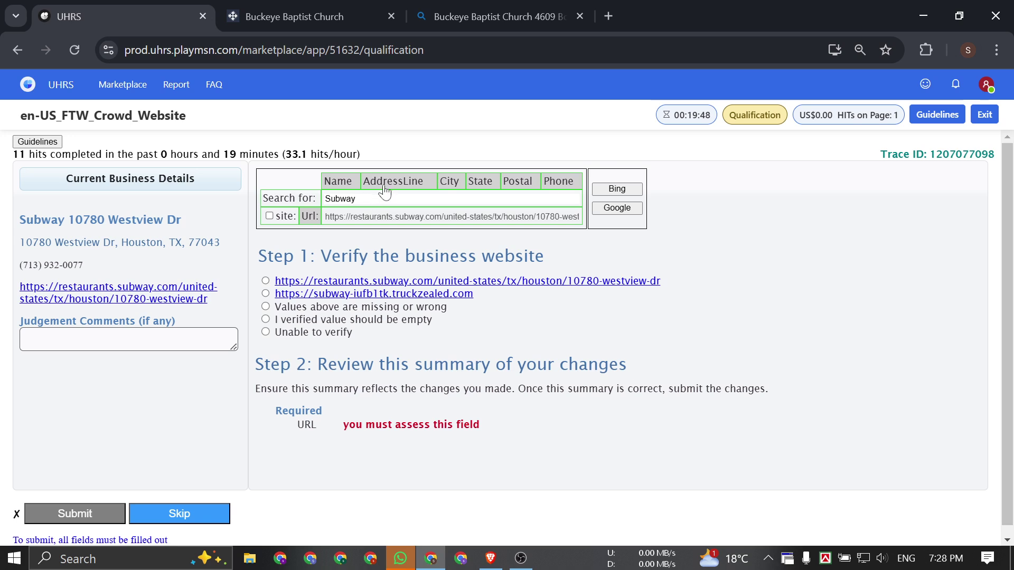
click(338, 181)
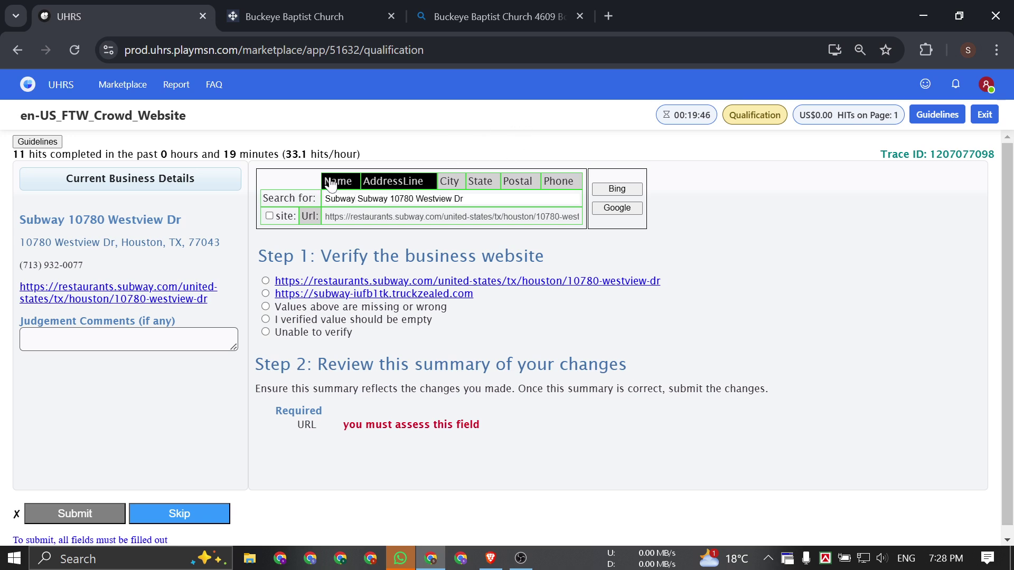
click(449, 181)
click(480, 181)
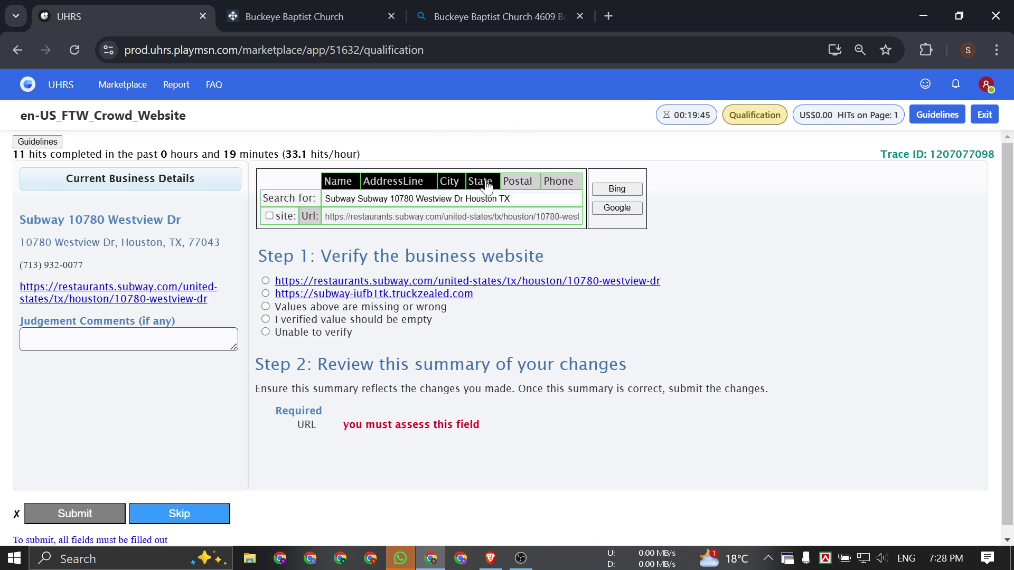
click(517, 181)
click(553, 182)
click(617, 189)
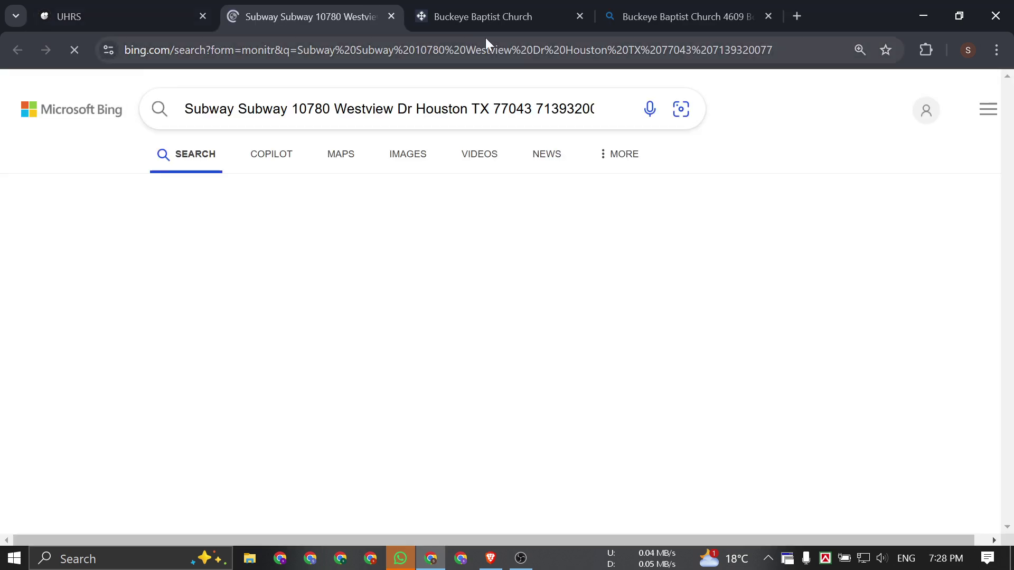
Close the leftover Buckeye Baptist tabs and run the Subway search on Google.
right_click(293, 9)
click(376, 312)
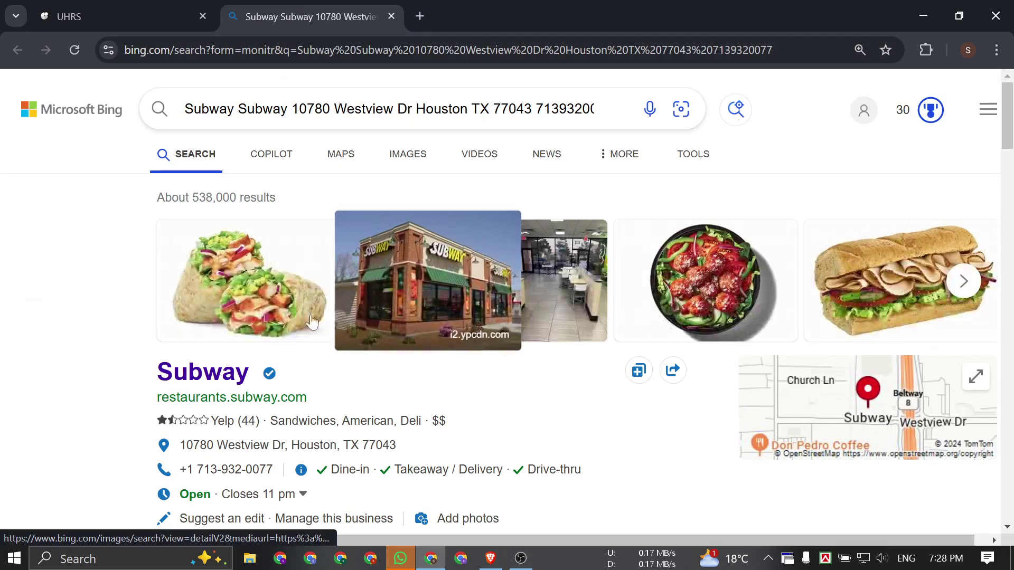
click(115, 15)
click(614, 212)
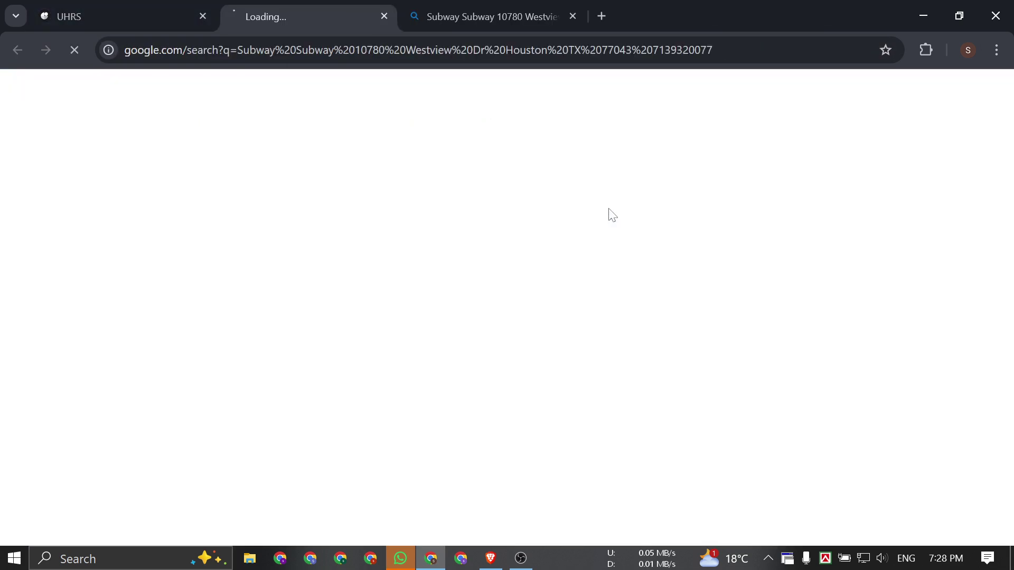
scroll(719, 329, down, 3)
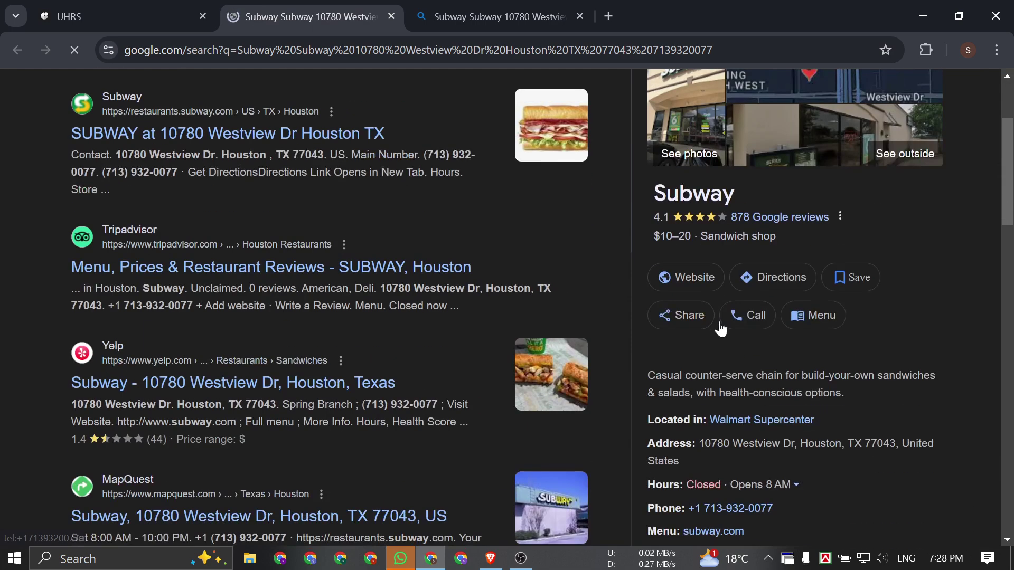
click(115, 8)
triple_click(141, 242)
key(ctrl+c)
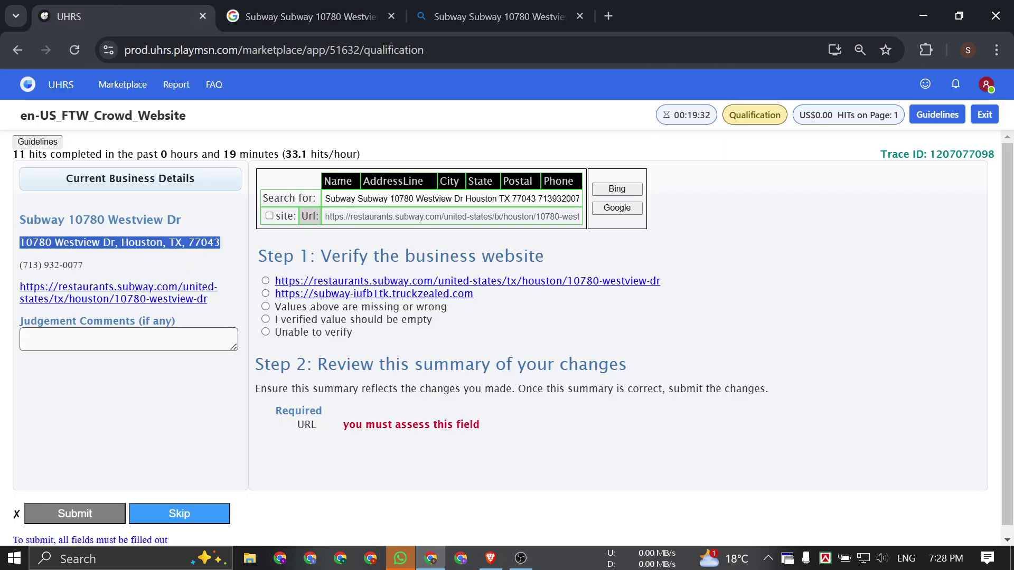
click(325, 8)
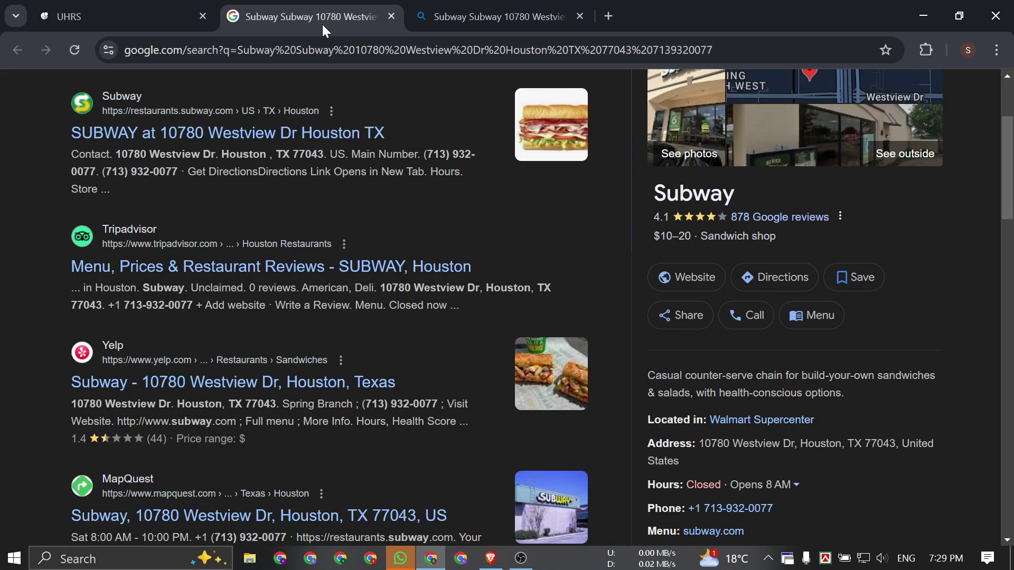
key(ctrl+f)
key(ctrl+v)
key(BackSpace)
key(BackSpace)
key(BackSpace)
key(BackSpace)
key(BackSpace)
key(BackSpace)
key(BackSpace)
key(BackSpace)
key(BackSpace)
key(BackSpace)
key(BackSpace)
key(BackSpace)
key(BackSpace)
key(BackSpace)
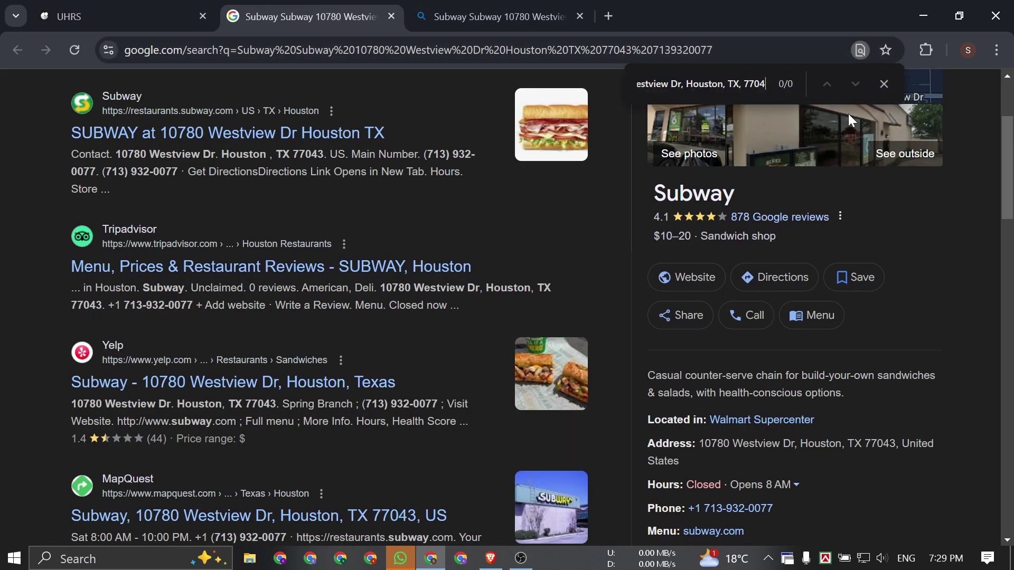
Confirm the address in the Bing results and open the Subway store website from Bing.
click(485, 7)
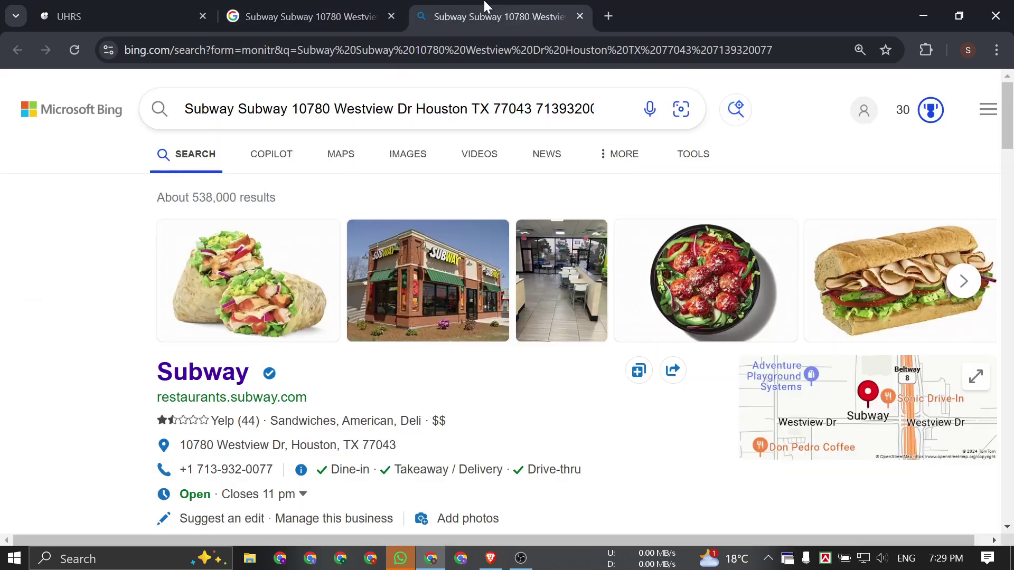
key(ctrl+f)
key(ctrl+v)
key(BackSpace)
key(BackSpace)
key(BackSpace)
key(BackSpace)
key(BackSpace)
key(BackSpace)
key(BackSpace)
key(BackSpace)
key(BackSpace)
key(BackSpace)
key(BackSpace)
key(BackSpace)
key(BackSpace)
key(BackSpace)
key(BackSpace)
key(BackSpace)
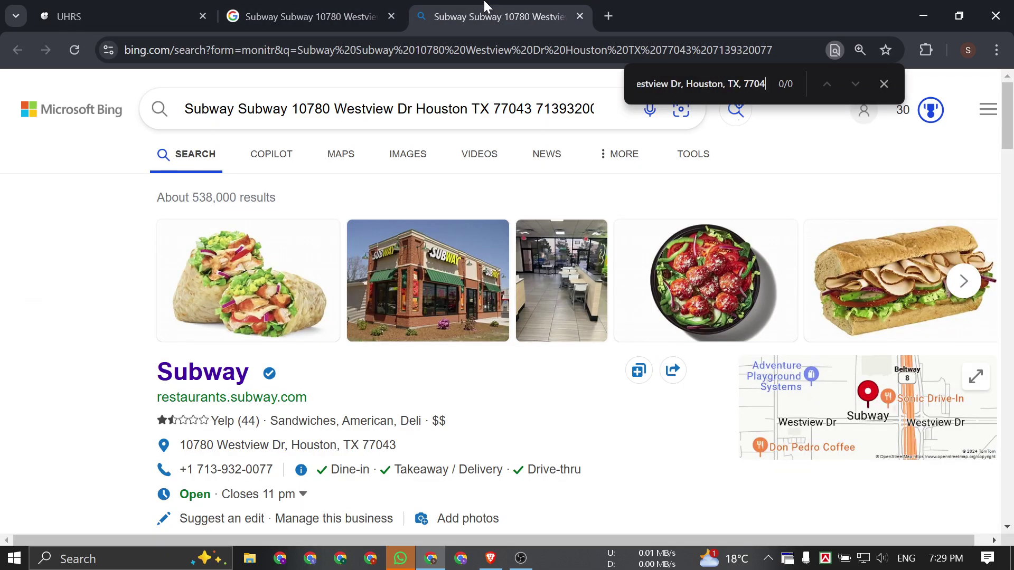
scroll(261, 325, down, 2)
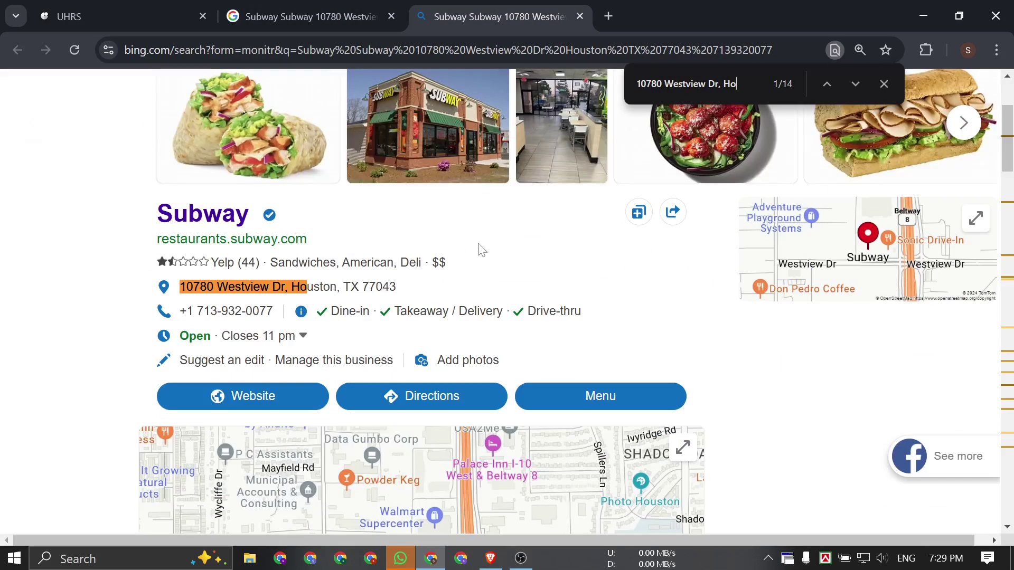
click(259, 397)
click(290, 16)
Open the Subway website from Google's panel and compare it with the page opened from Bing.
text(us)
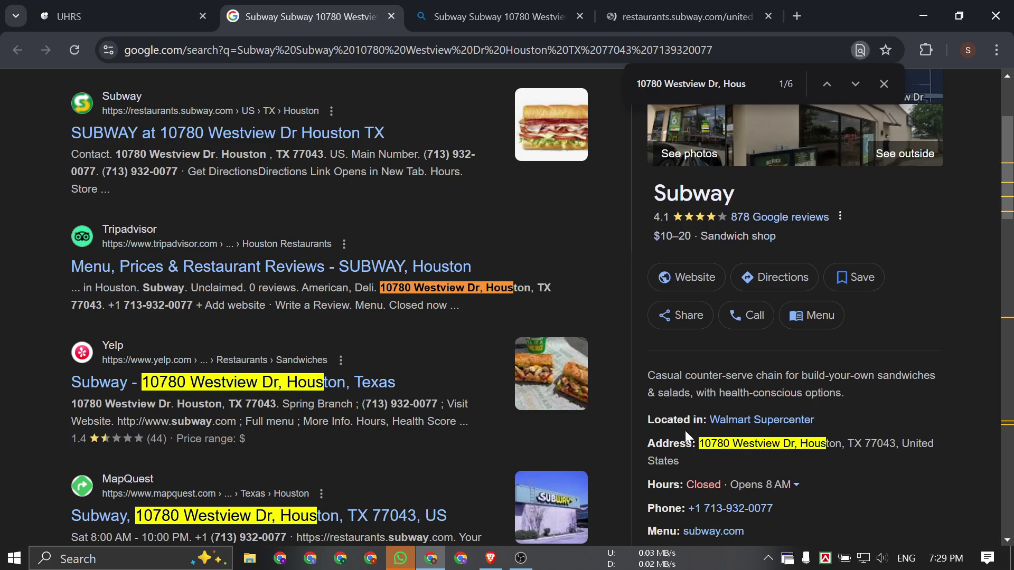
click(684, 278)
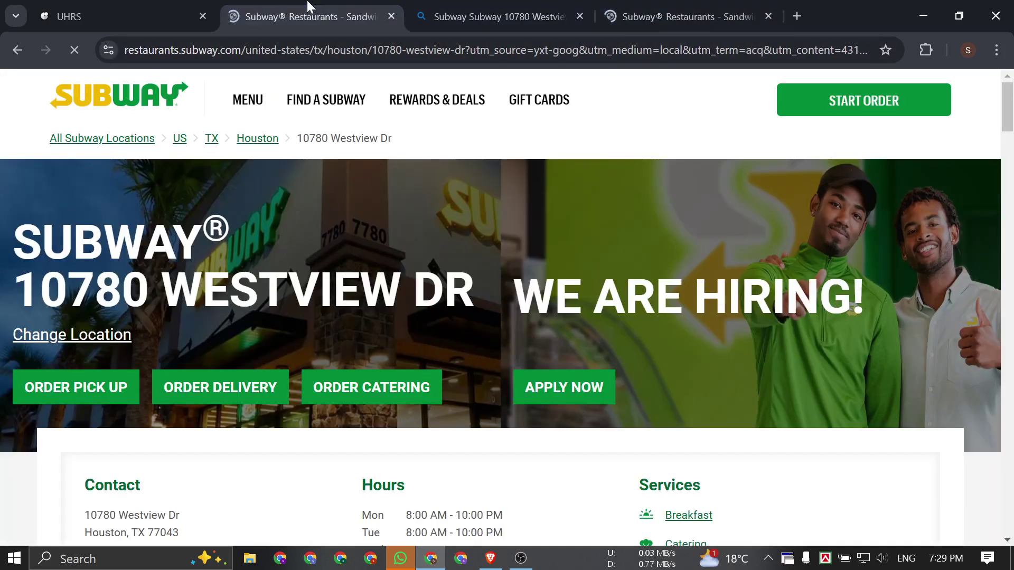
click(653, 11)
click(328, 10)
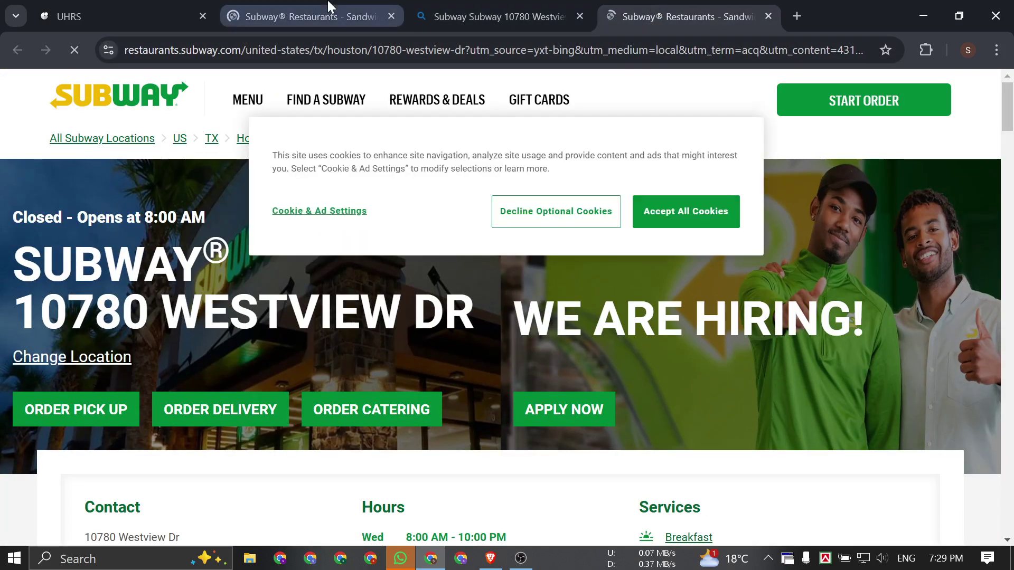
click(635, 10)
click(502, 13)
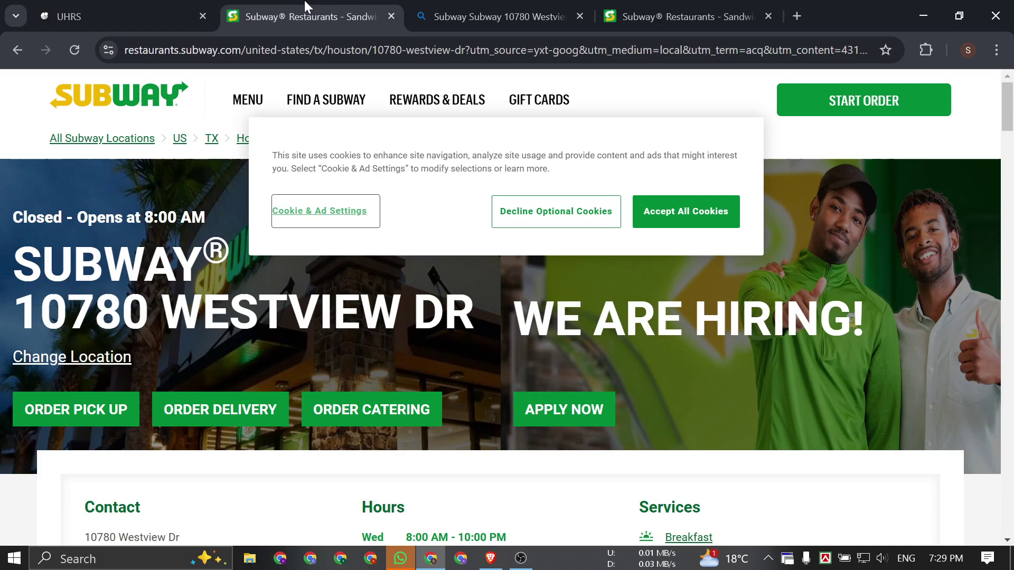
click(69, 8)
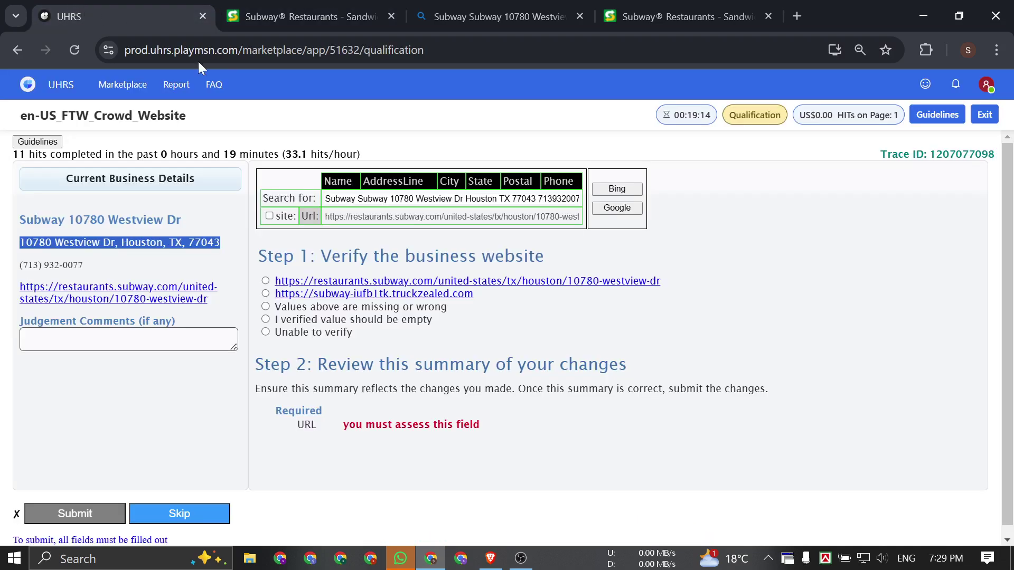
click(298, 17)
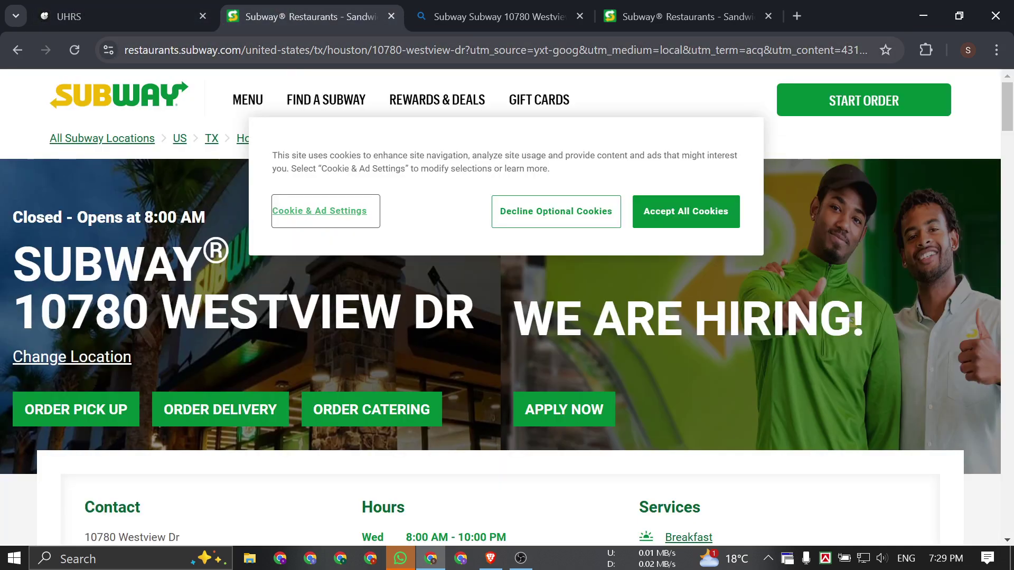
Search the UHRS task for the restaurants.subway.com domain and recheck both Subway pages.
drag(242, 50, 125, 50)
key(ctrl+c)
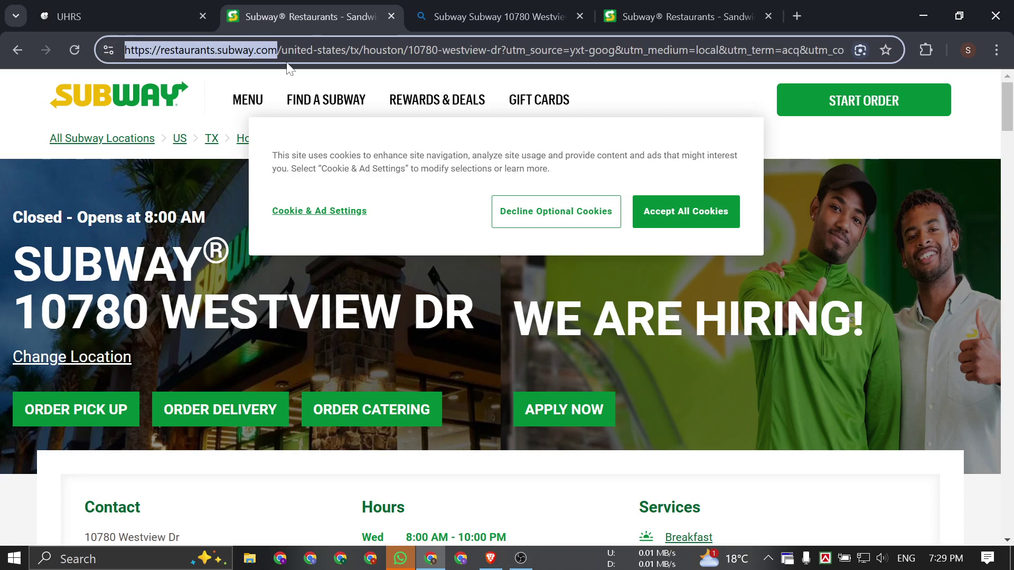
click(179, 26)
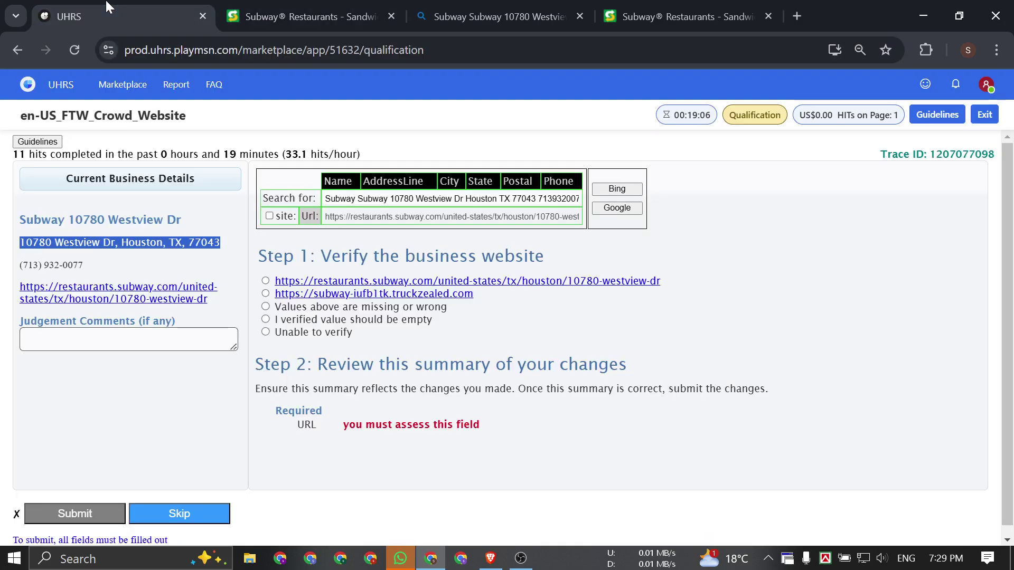
key(ctrl+f)
key(ctrl+v)
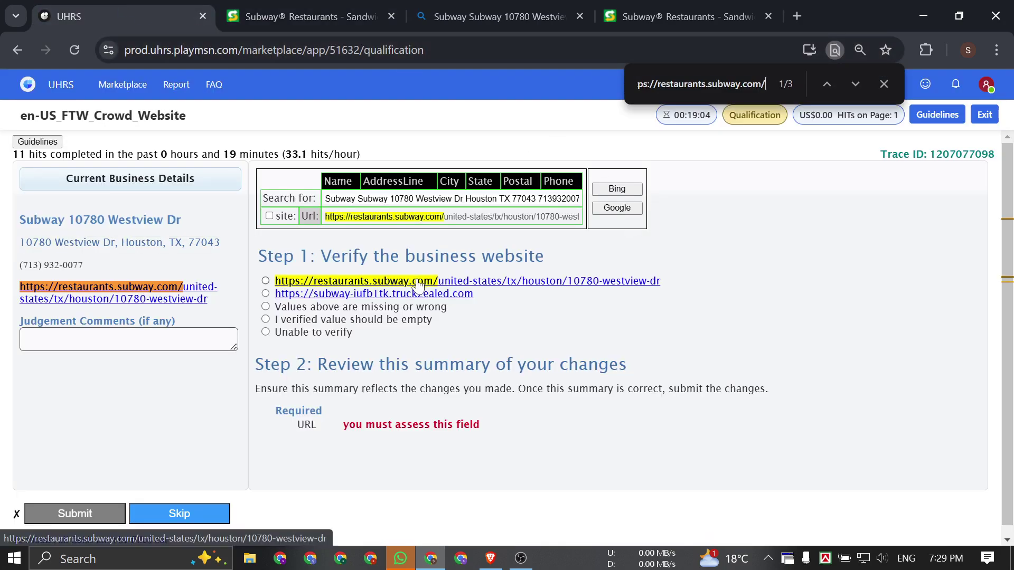
click(326, 4)
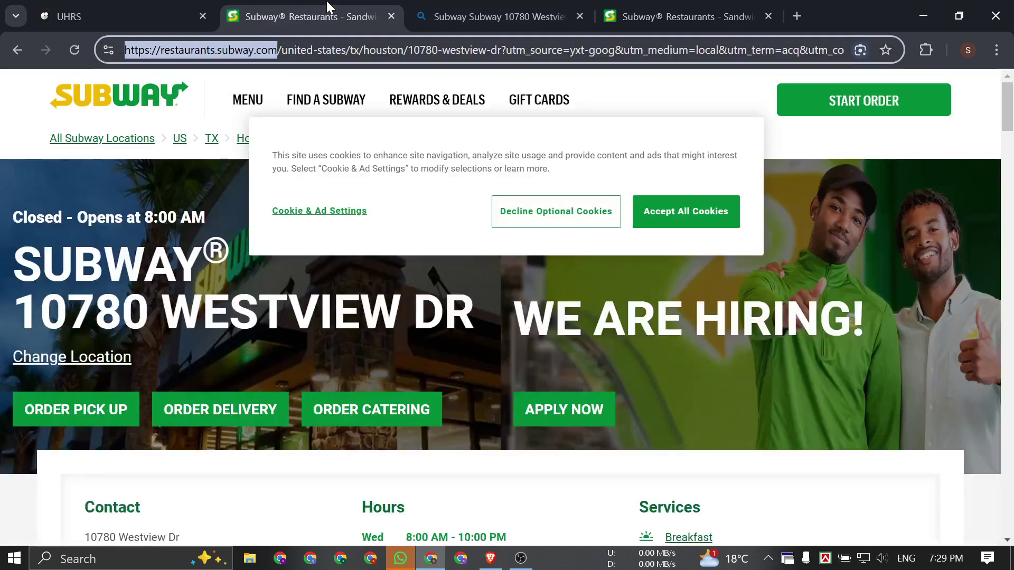
click(660, 16)
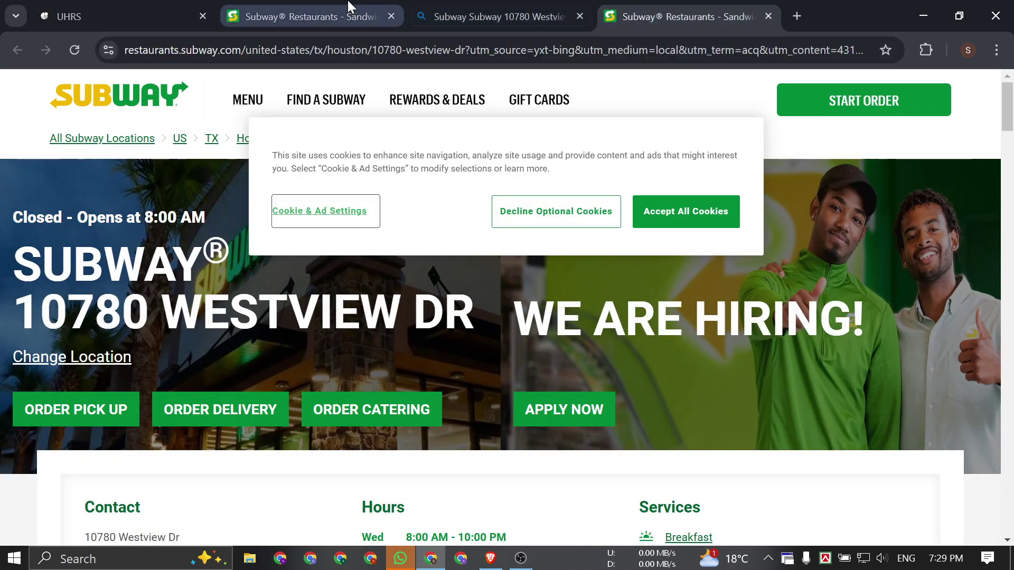
key(ctrl+1)
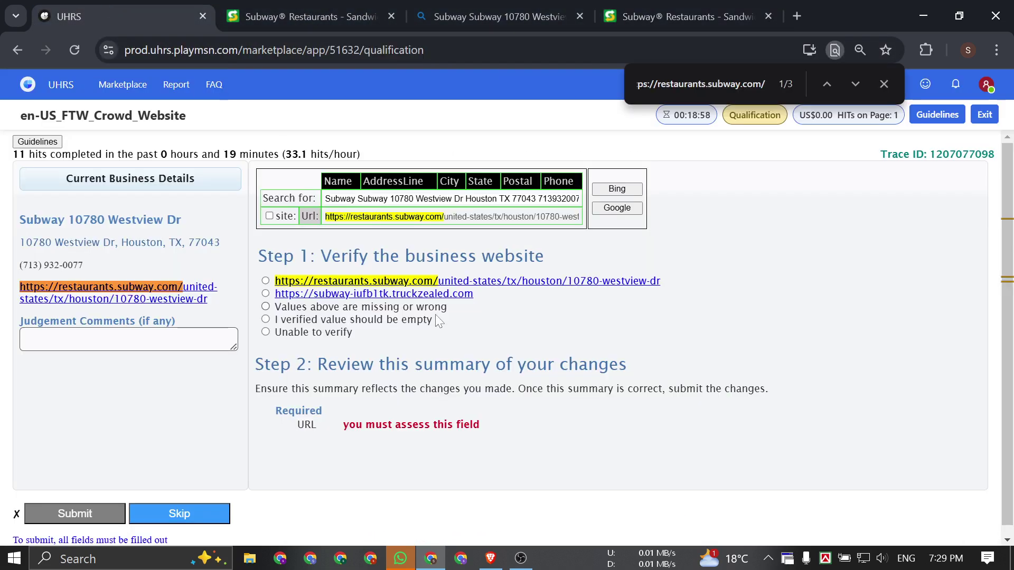
Mark the restaurants.subway.com Westview Dr link verified, add it as evidence, and submit.
click(265, 281)
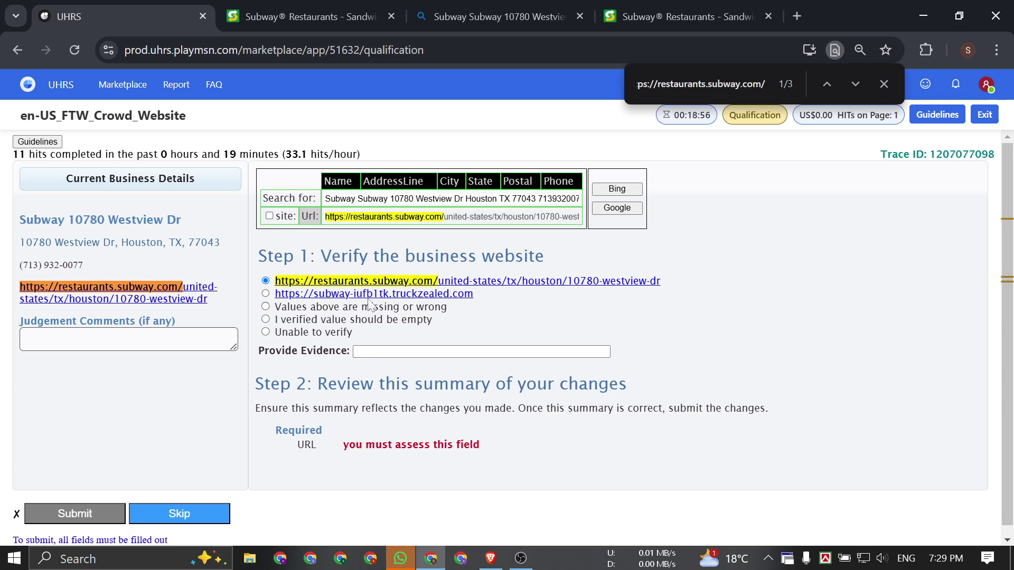
drag(393, 281, 475, 351)
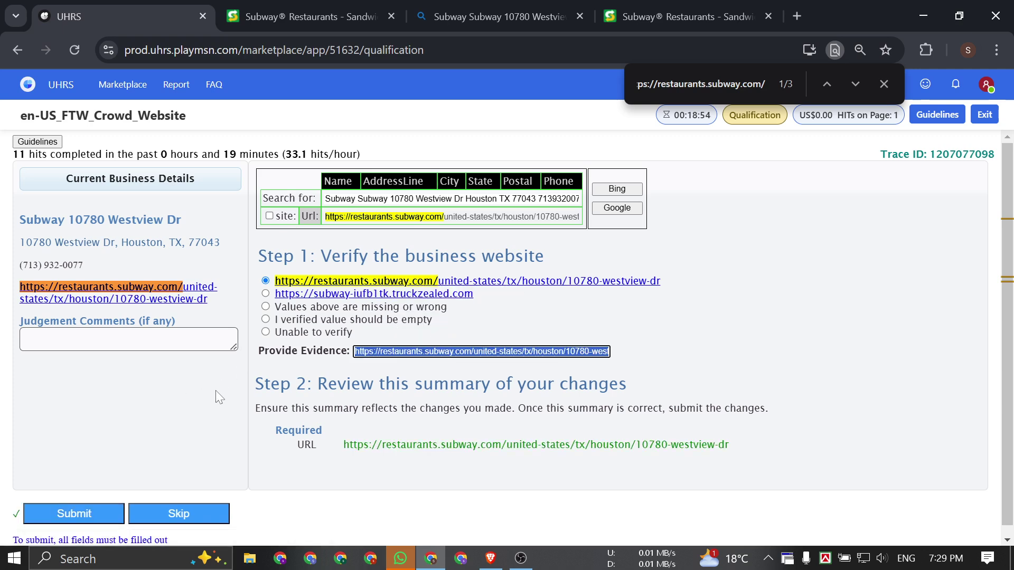
click(96, 508)
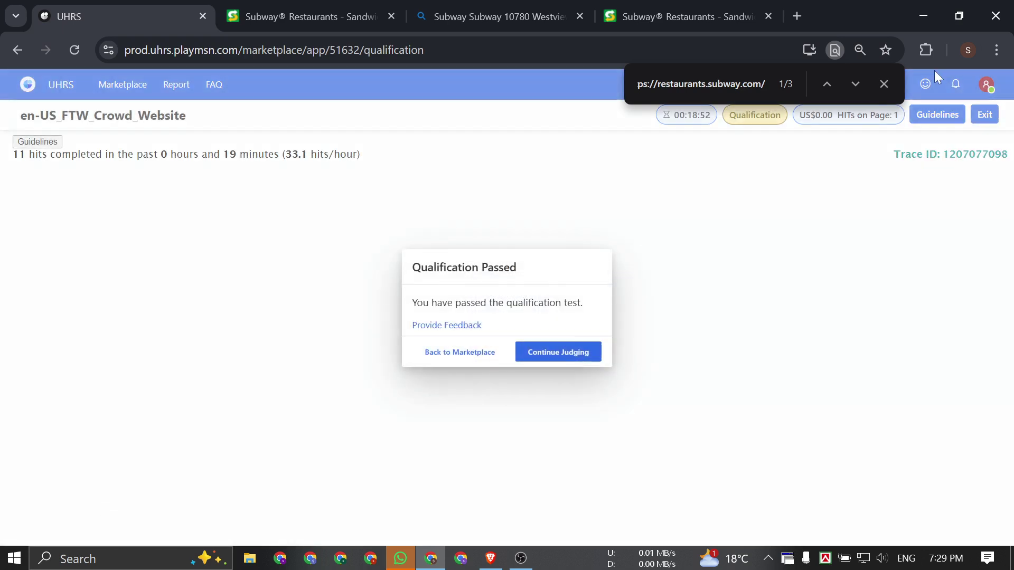
Close the find bar and repeatedly highlight the 'Qualification Passed' heading text.
click(884, 84)
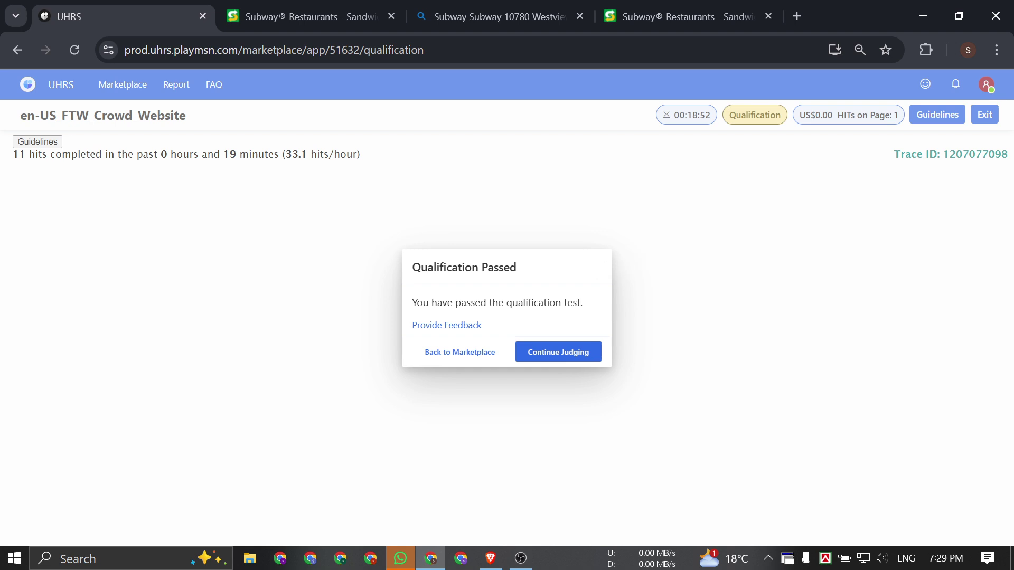
triple_click(532, 284)
click(537, 283)
triple_click(536, 277)
click(529, 272)
triple_click(530, 265)
click(533, 270)
triple_click(530, 267)
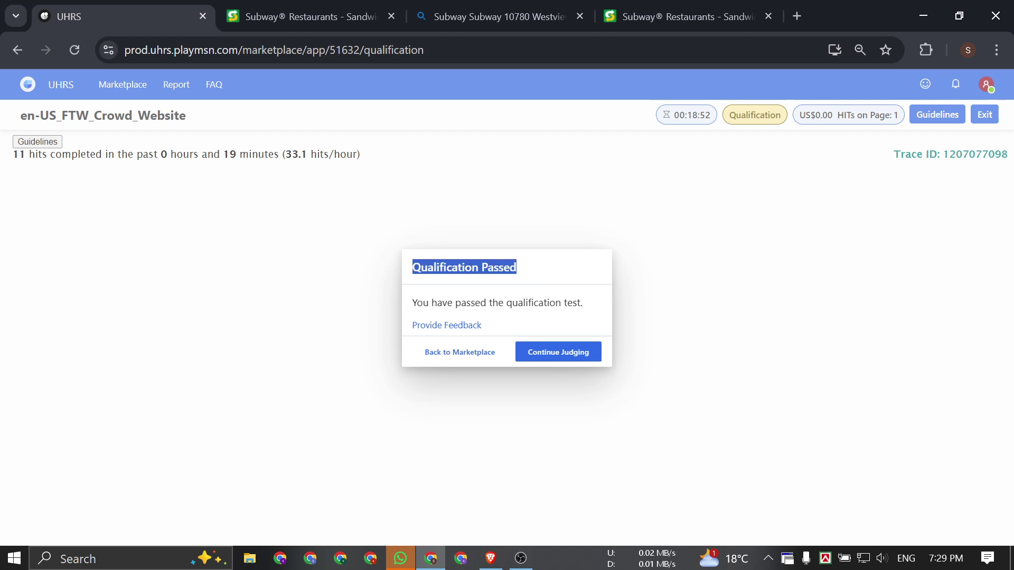
double_click(529, 271)
click(530, 278)
triple_click(531, 279)
click(522, 276)
double_click(522, 275)
click(532, 270)
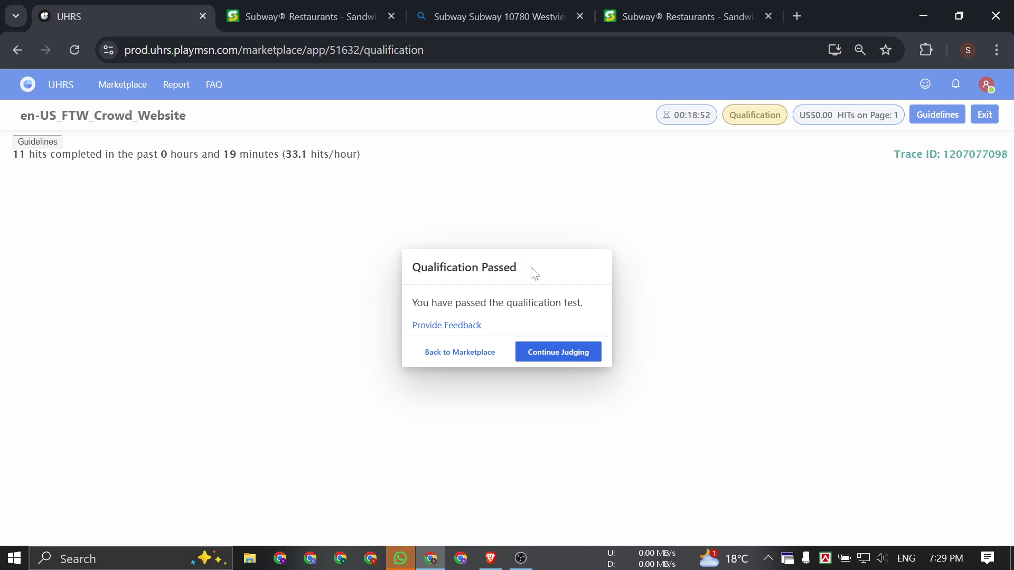
triple_click(526, 272)
double_click(465, 268)
click(536, 274)
triple_click(538, 272)
click(544, 269)
triple_click(544, 269)
click(544, 270)
triple_click(531, 276)
click(531, 276)
triple_click(531, 275)
triple_click(537, 271)
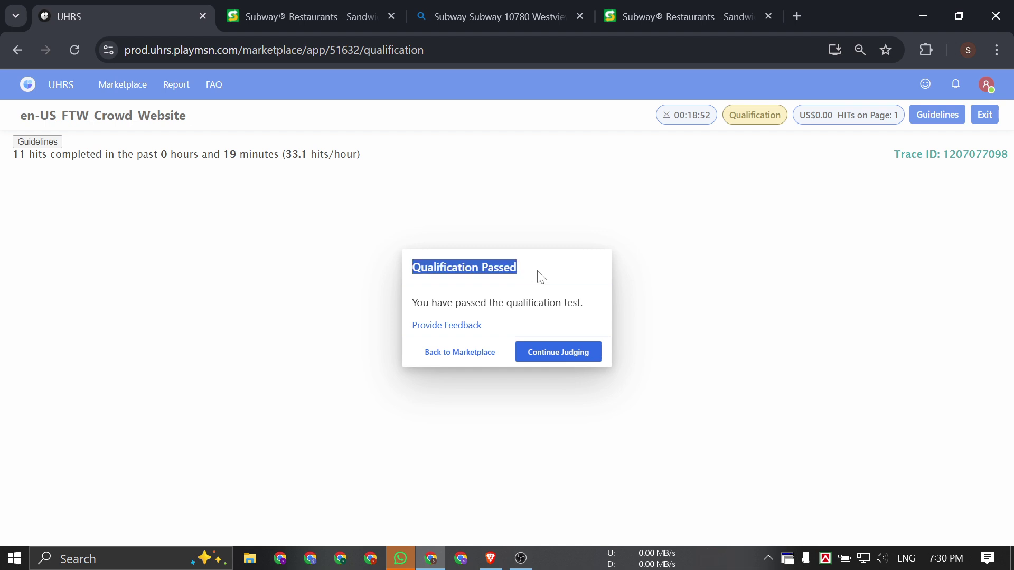
click(522, 275)
triple_click(523, 274)
triple_click(523, 274)
double_click(523, 274)
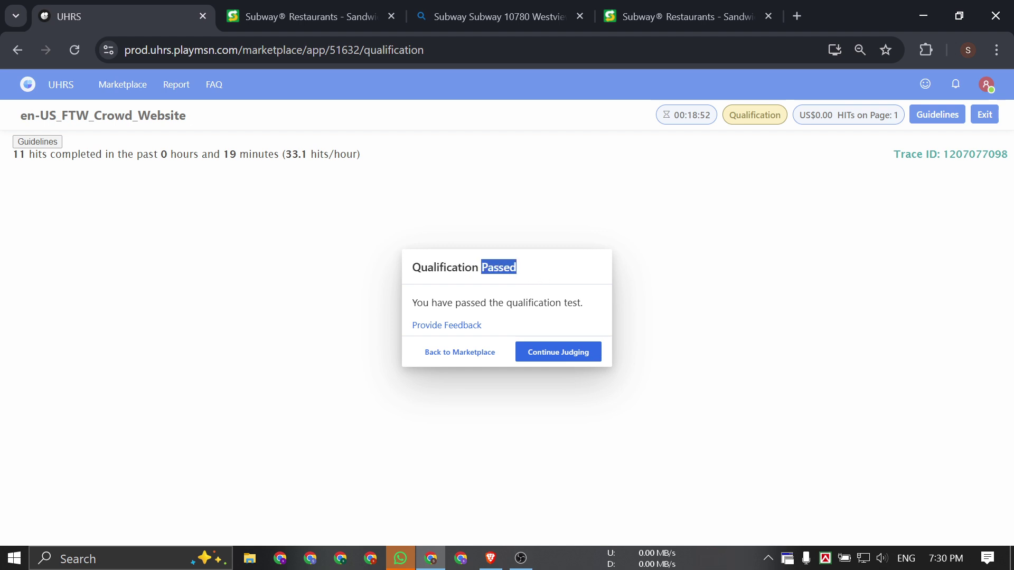
triple_click(544, 274)
click(541, 274)
triple_click(538, 276)
click(539, 271)
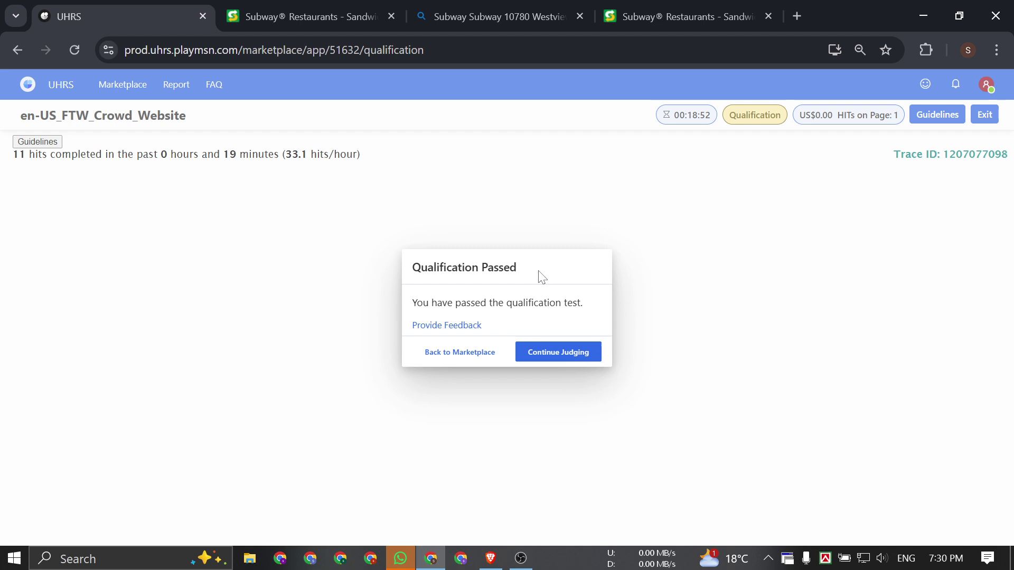
Close the Subway tabs to the right of UHRS, then highlight the 'Qualification Passed' heading again.
right_click(147, 16)
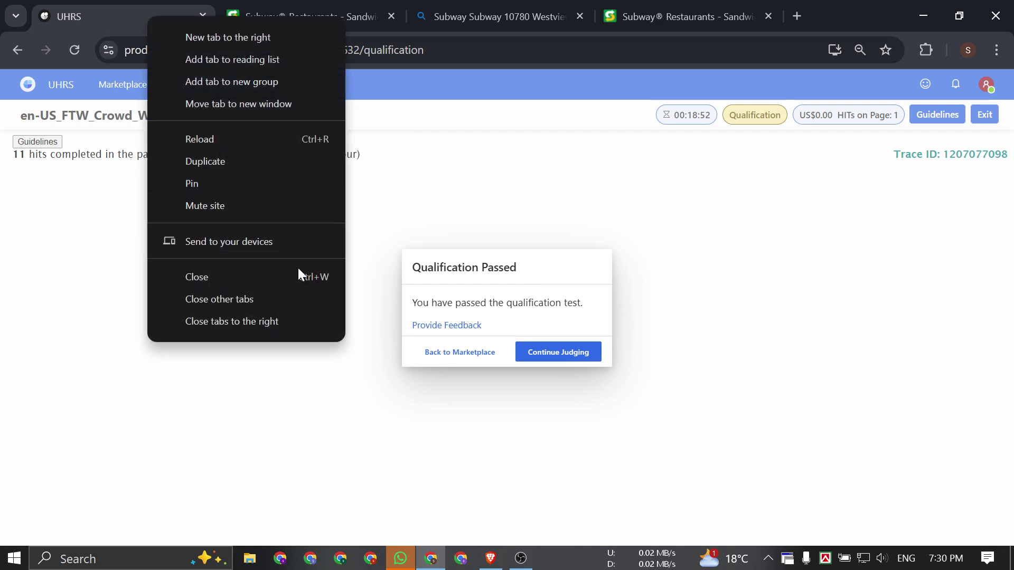
click(285, 319)
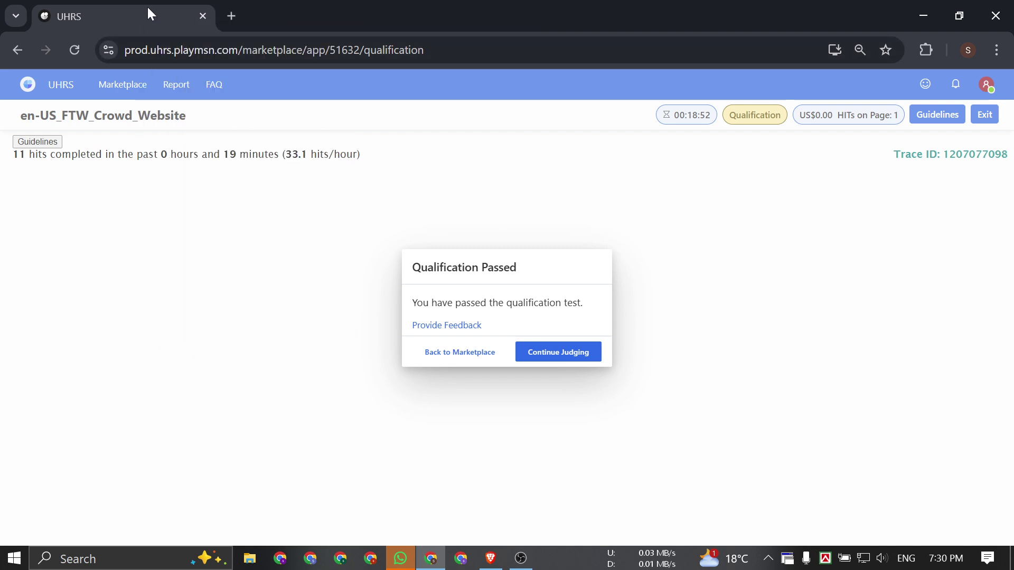
triple_click(544, 269)
triple_click(546, 268)
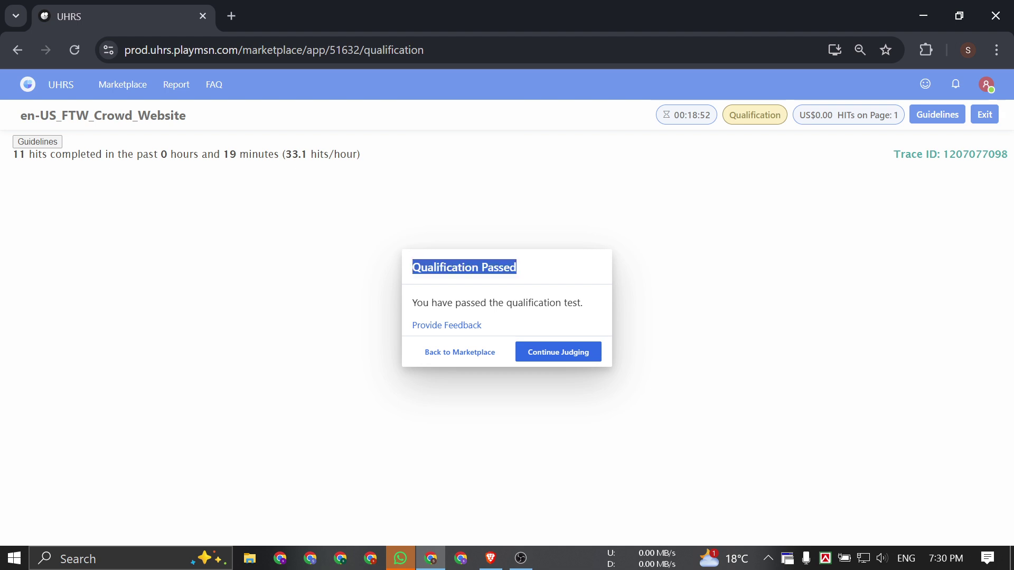
click(531, 267)
double_click(498, 268)
triple_click(520, 269)
click(528, 271)
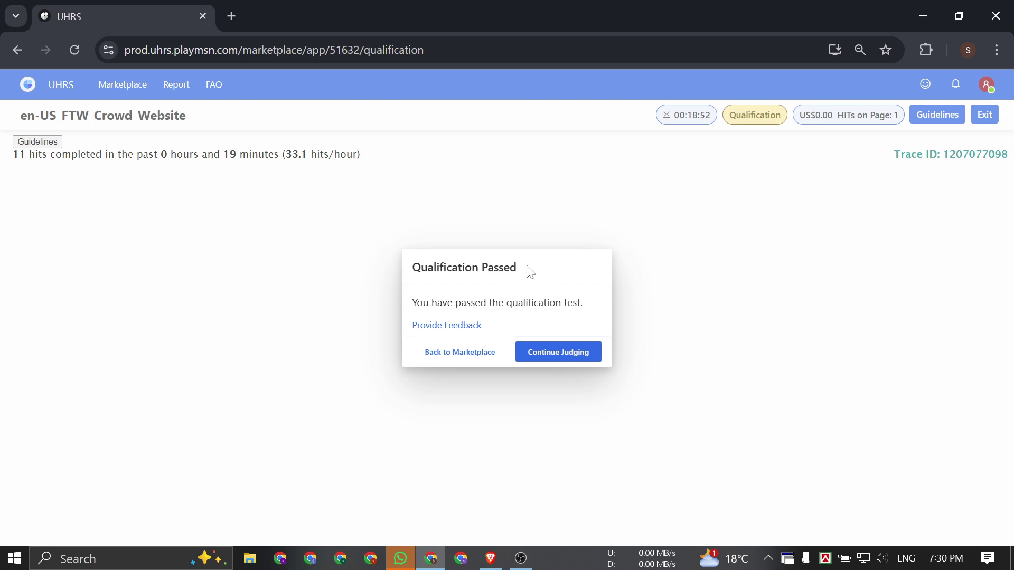
triple_click(527, 270)
click(529, 270)
triple_click(526, 267)
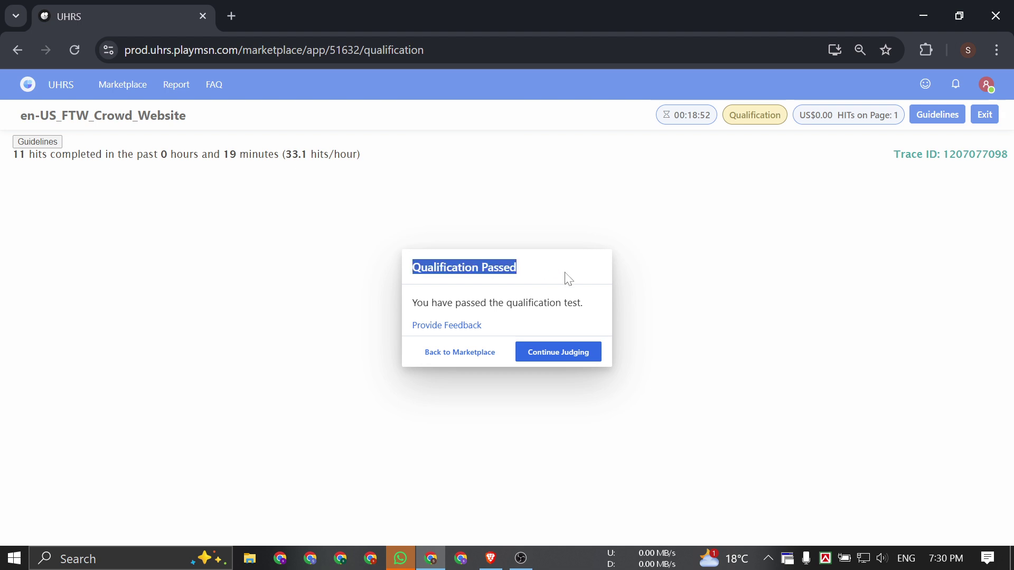
click(565, 276)
triple_click(501, 267)
click(528, 268)
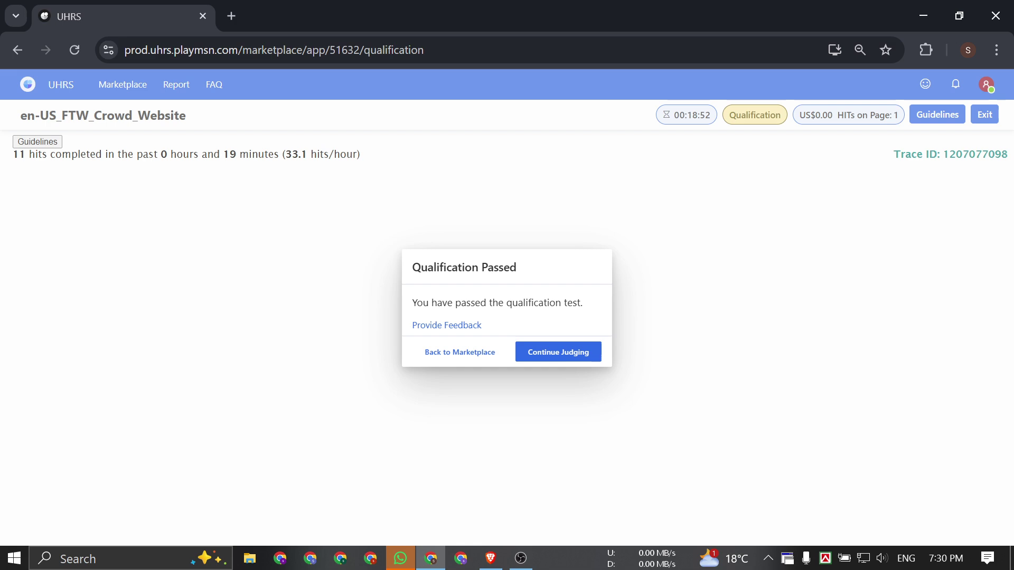